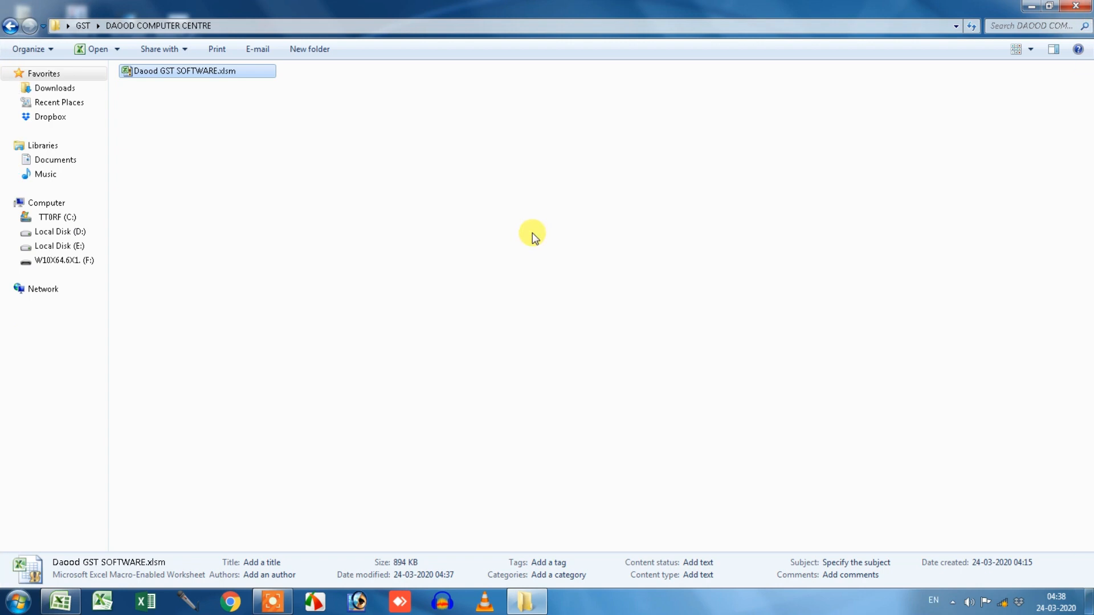
Open Daood GST SOFTWARE.xlsm from its context menu and close the Explorer window.
right_click(173, 73)
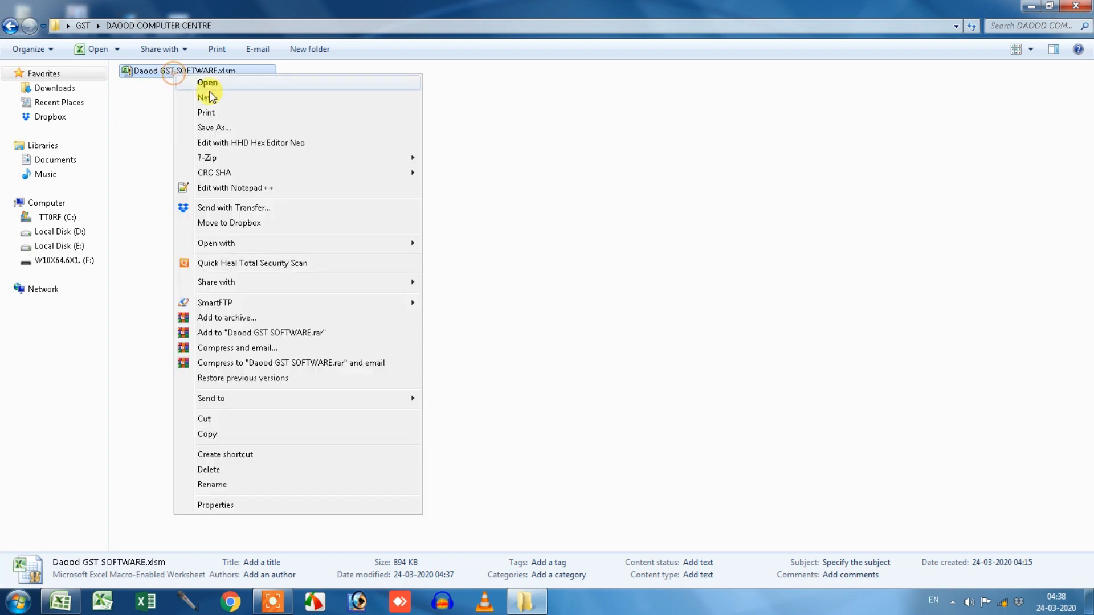
left_click(285, 82)
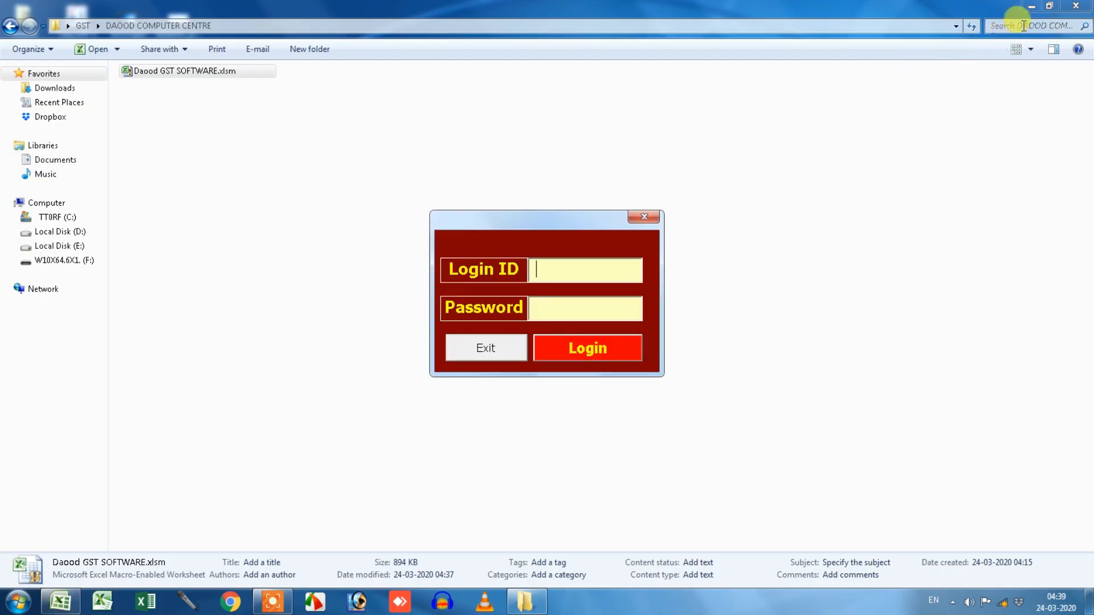
left_click(1075, 5)
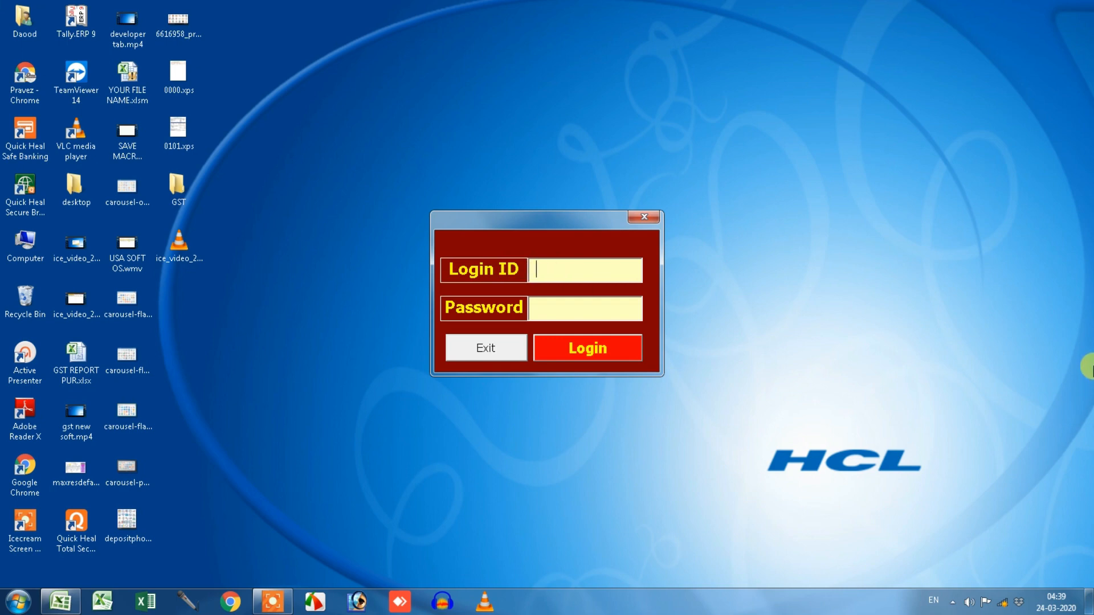
Log in with the Login ID and password and acknowledge the 'Unlock file successfully' message.
type("*********")
key("Tab")
type("*****")
key("Tab")
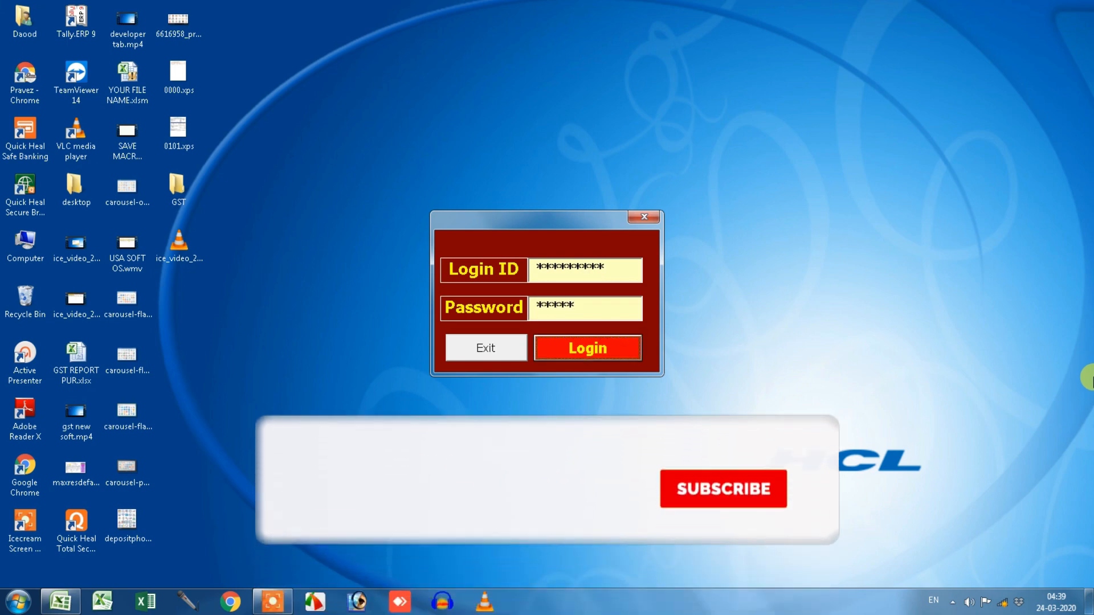
left_click(635, 356)
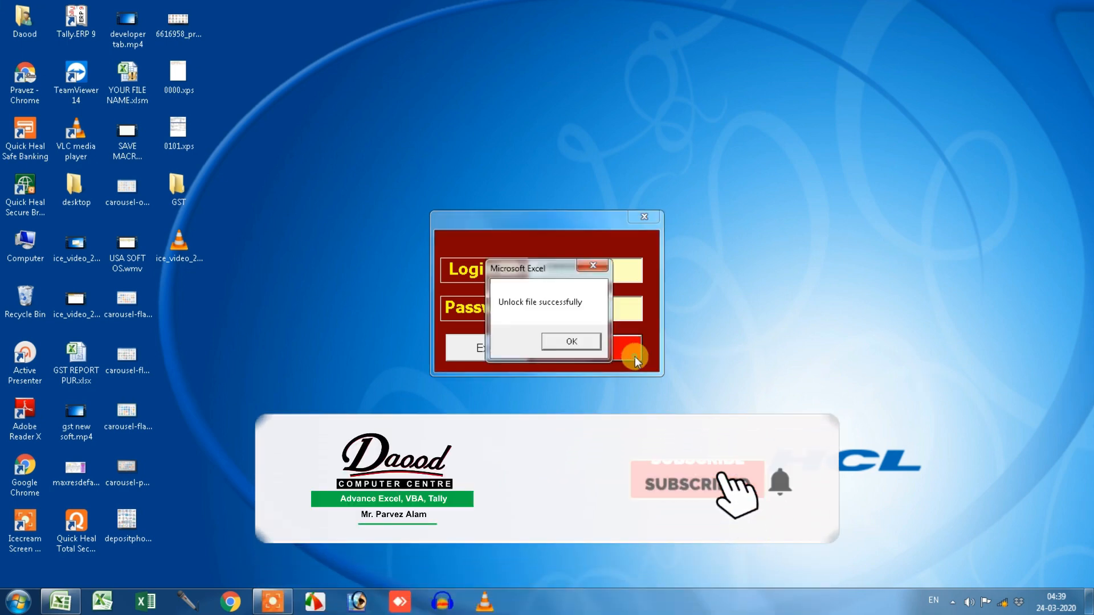
left_click(575, 343)
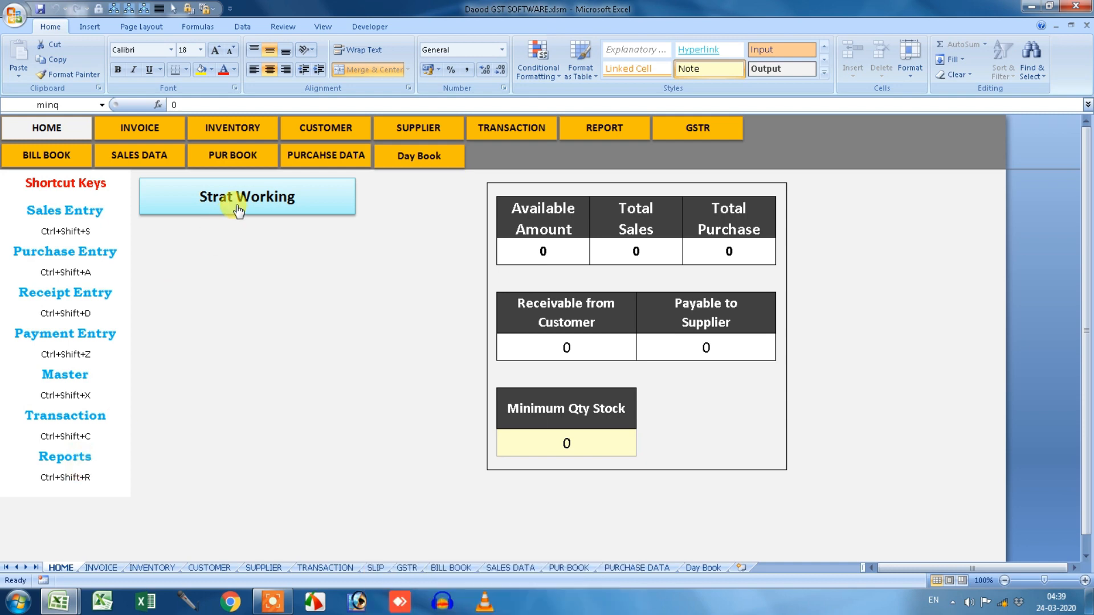
Go from Strat Working's menu to the MASTER options form.
left_click(284, 204)
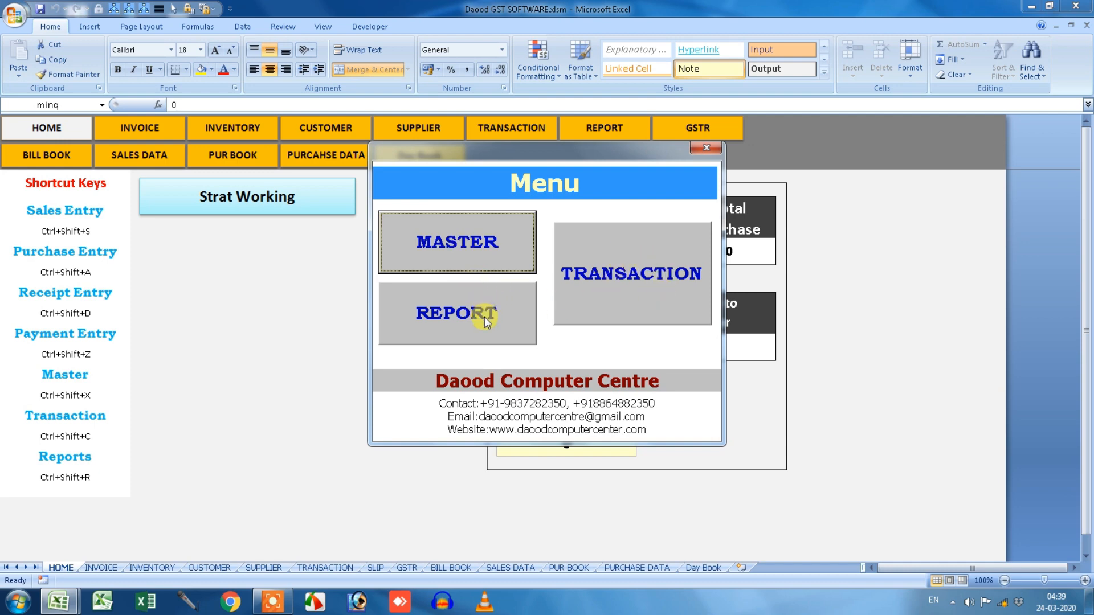
left_click(485, 272)
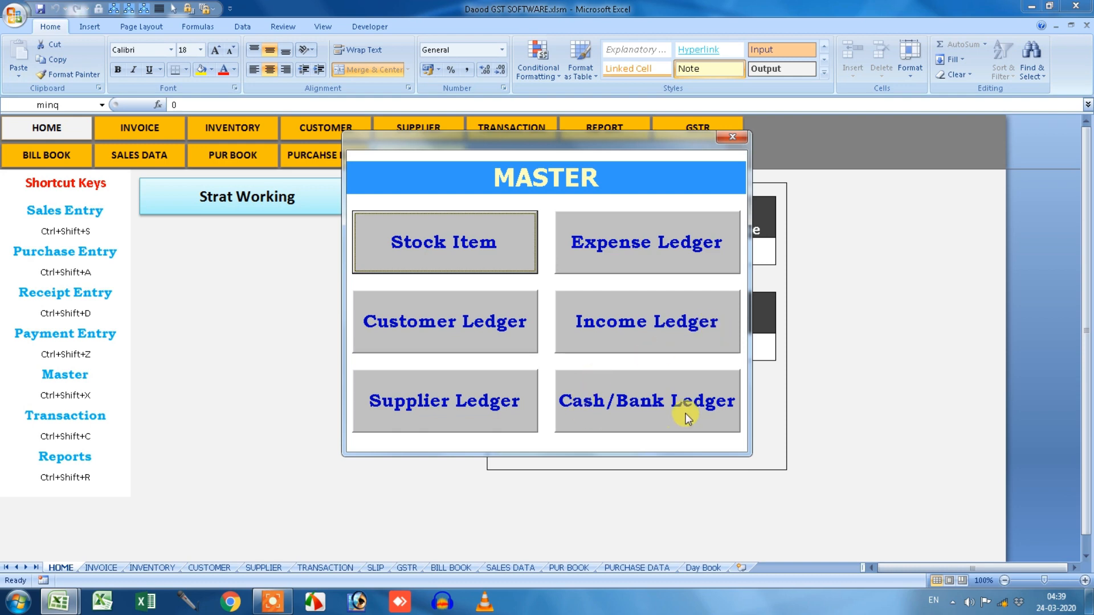
Create a Cash ledger with a 50000 opening balance.
left_click(633, 408)
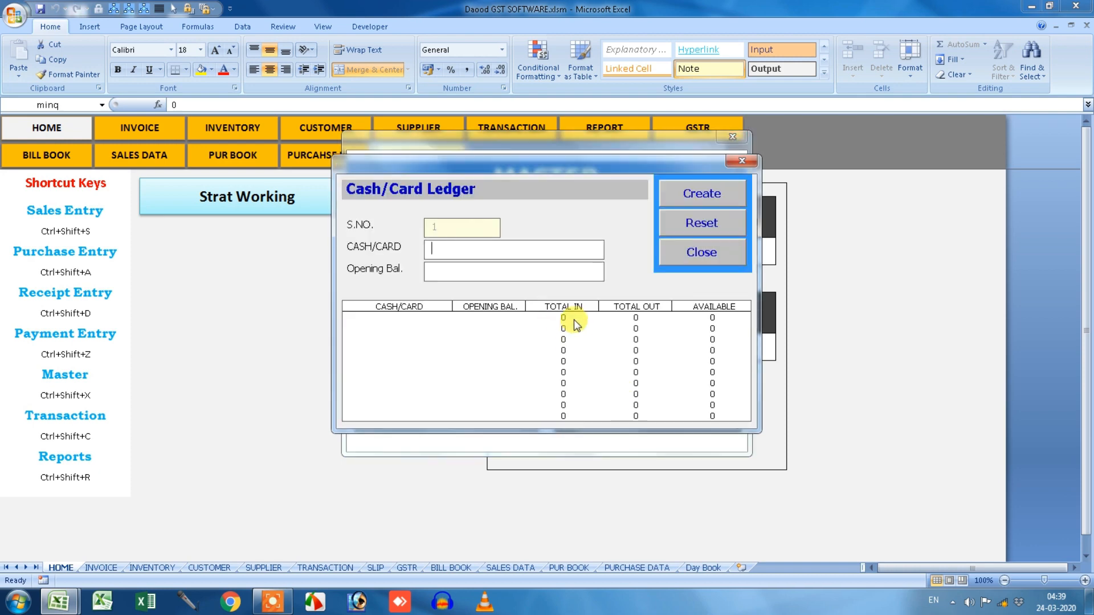
type("Cash")
left_click(456, 272)
type("50000")
left_click(689, 197)
left_click(593, 344)
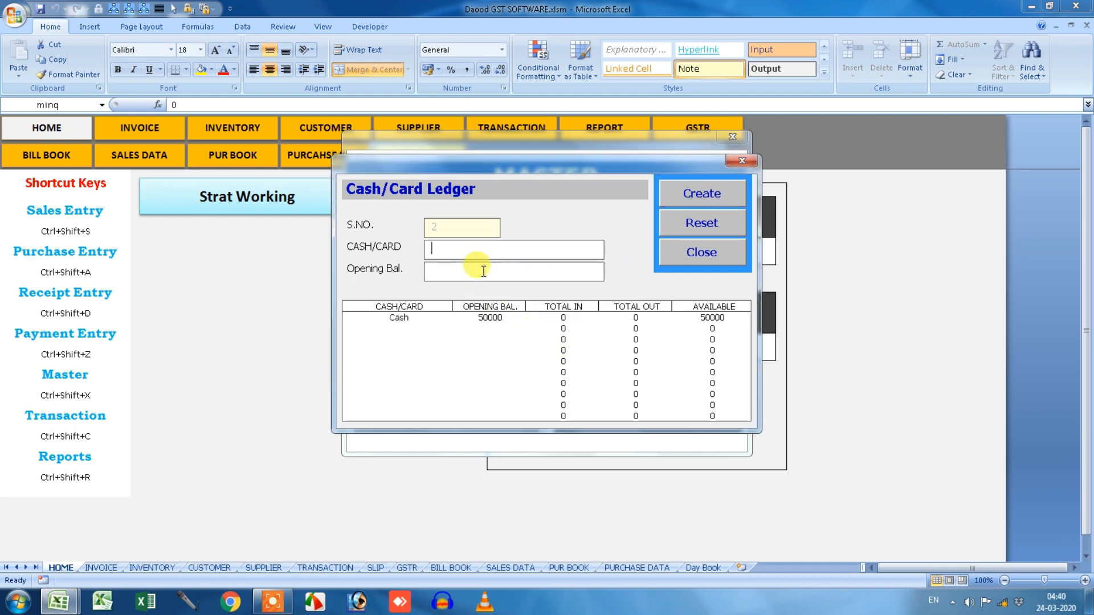
Create a Bank ledger with an 80000 opening balance and close the ledger form.
left_click(473, 254)
type("Bank")
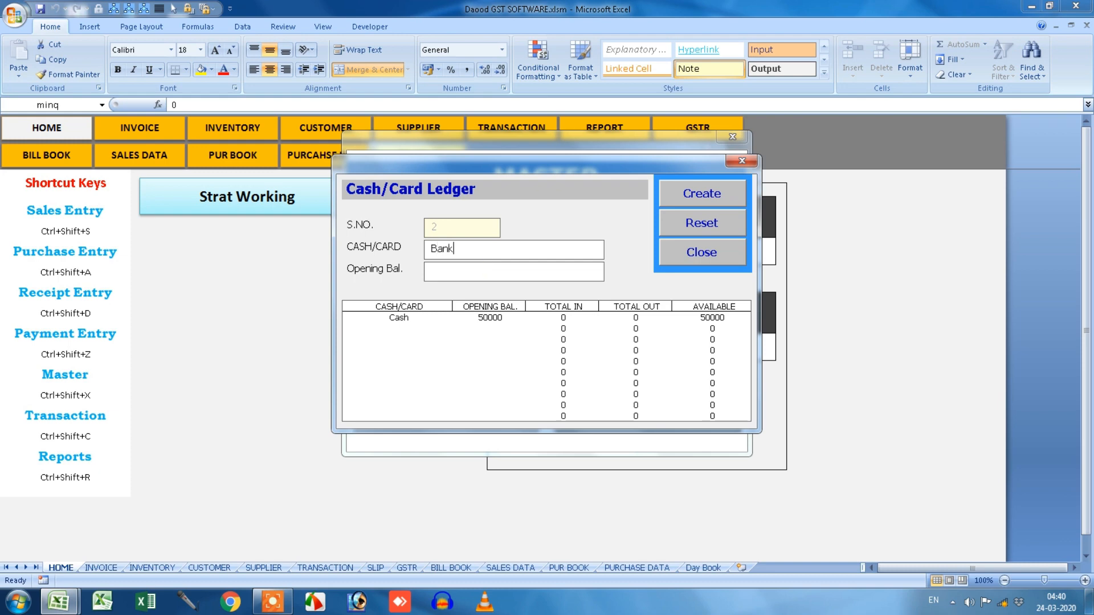
left_click(479, 274)
type("80000")
left_click(710, 188)
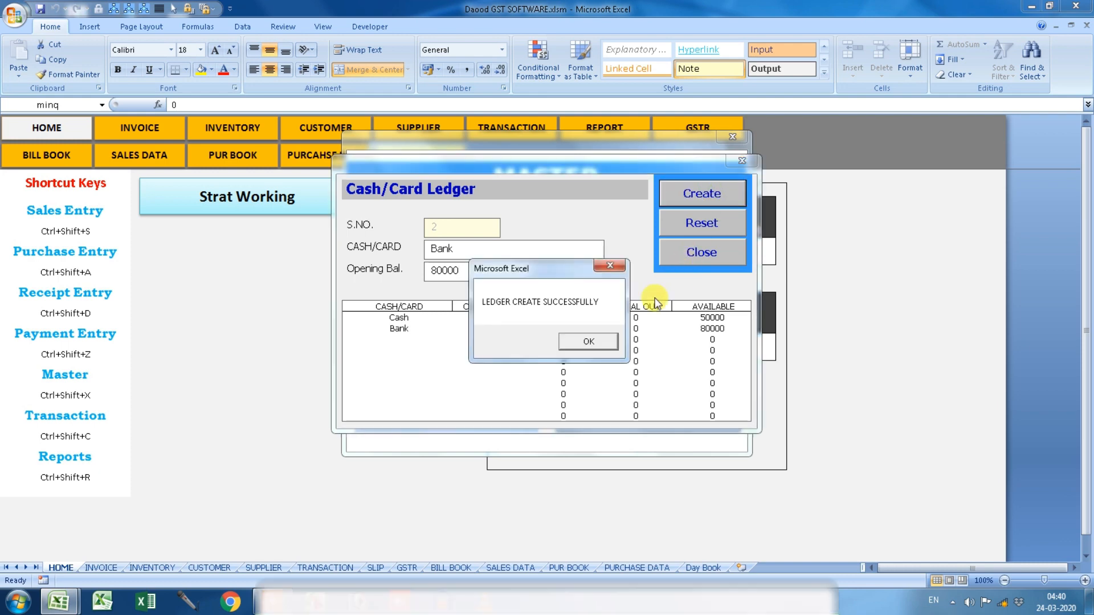
left_click(596, 340)
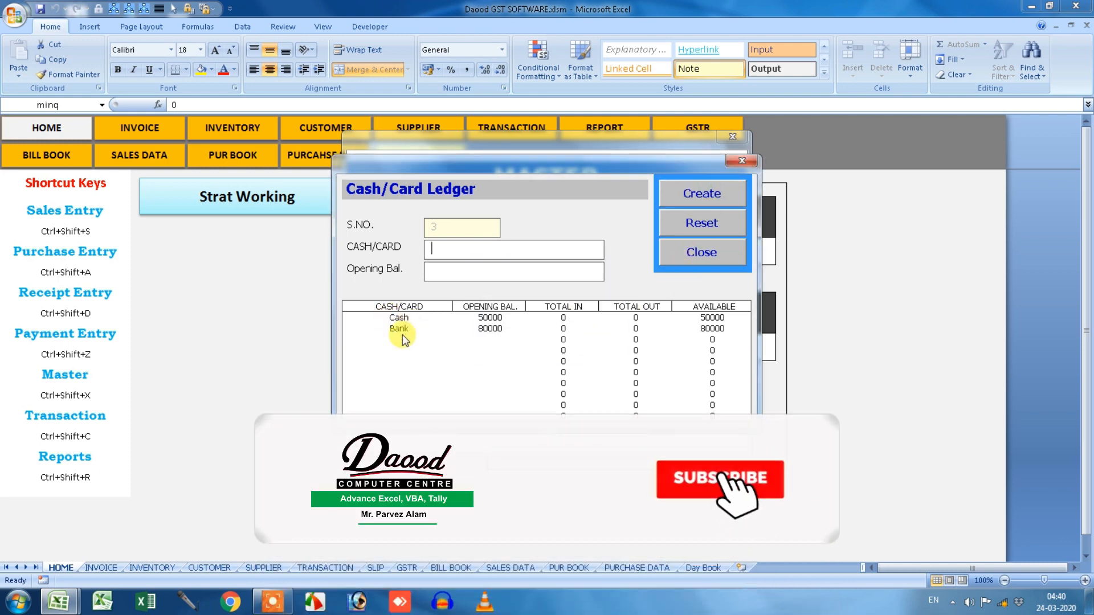
left_click(745, 161)
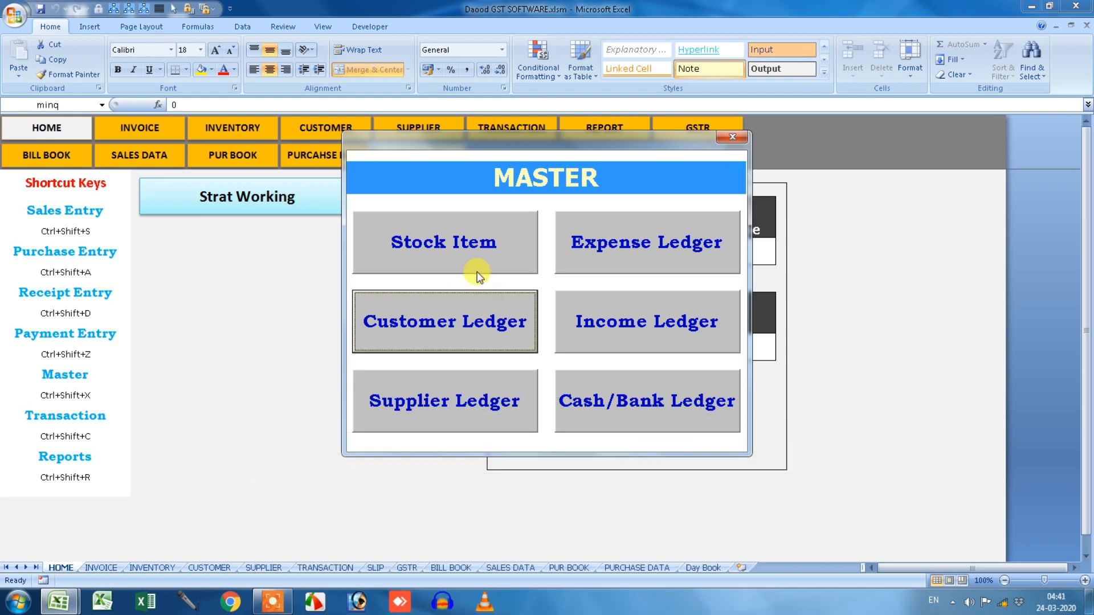
Start a customer ledger for Daood Trading Co, entering its address lines, state and pin code.
left_click(481, 319)
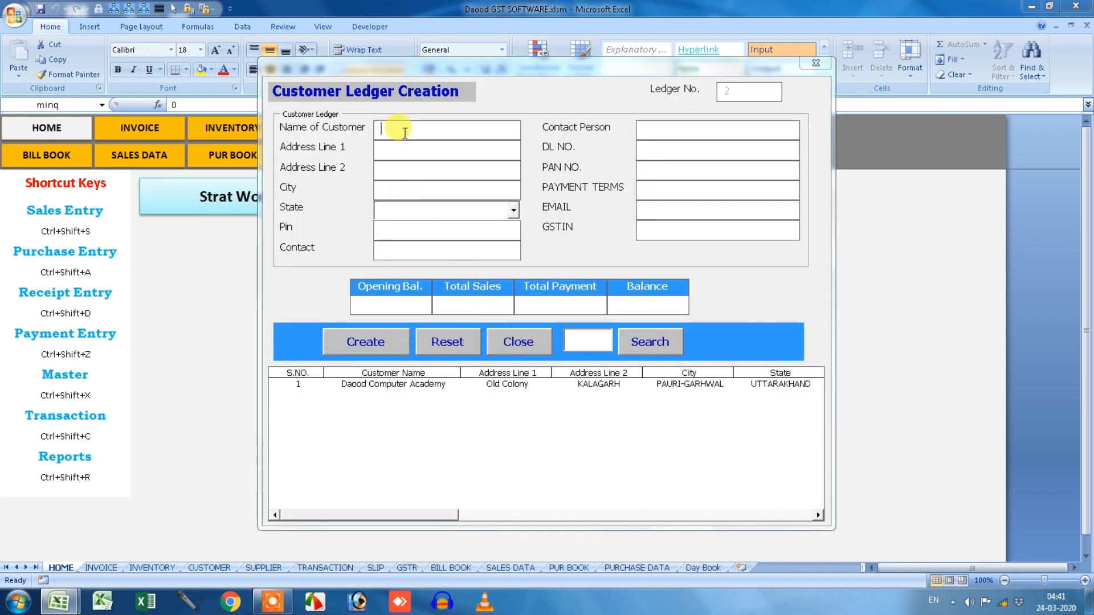
type("Daood Trading Co")
left_click(397, 151)
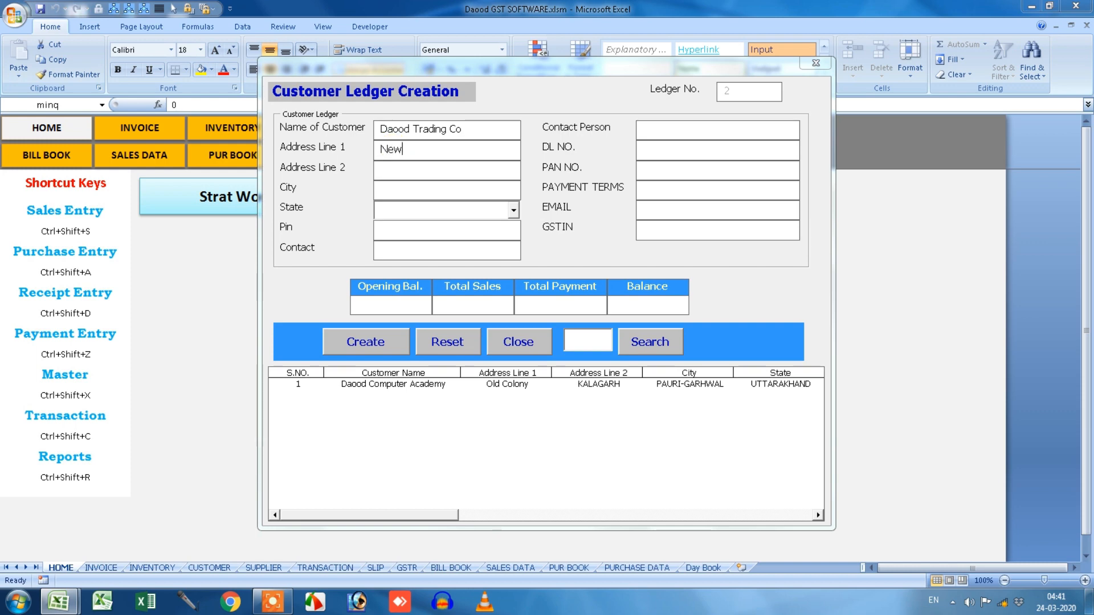
key("Tab")
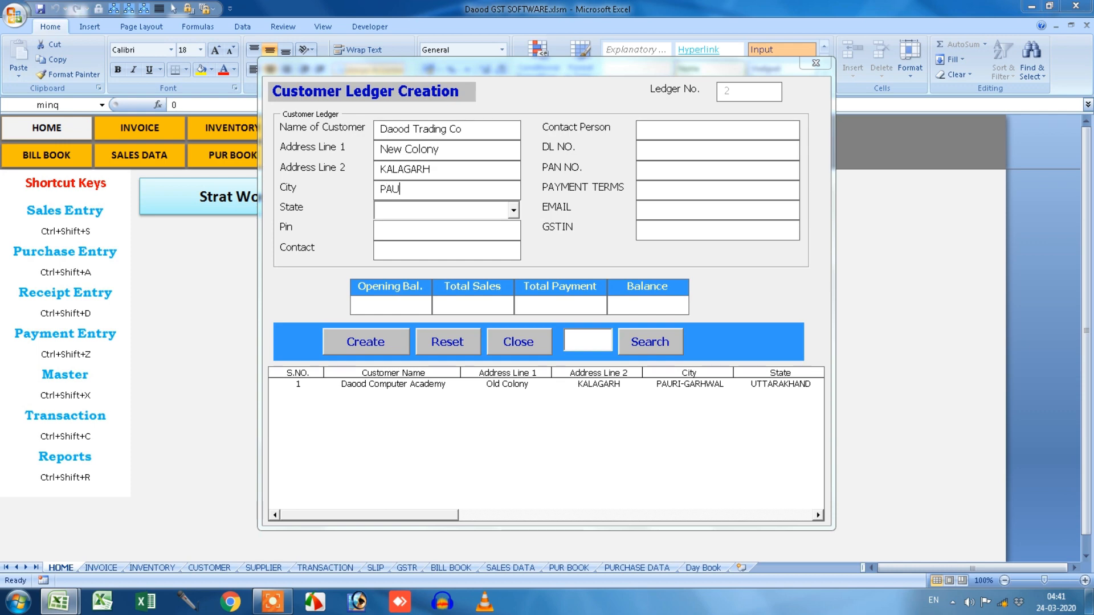
key("Tab")
key("Tab")
Add the customer's phone, contact person and e-mail, and APPLIEDFORGSTIN, then save and close.
key("Tab")
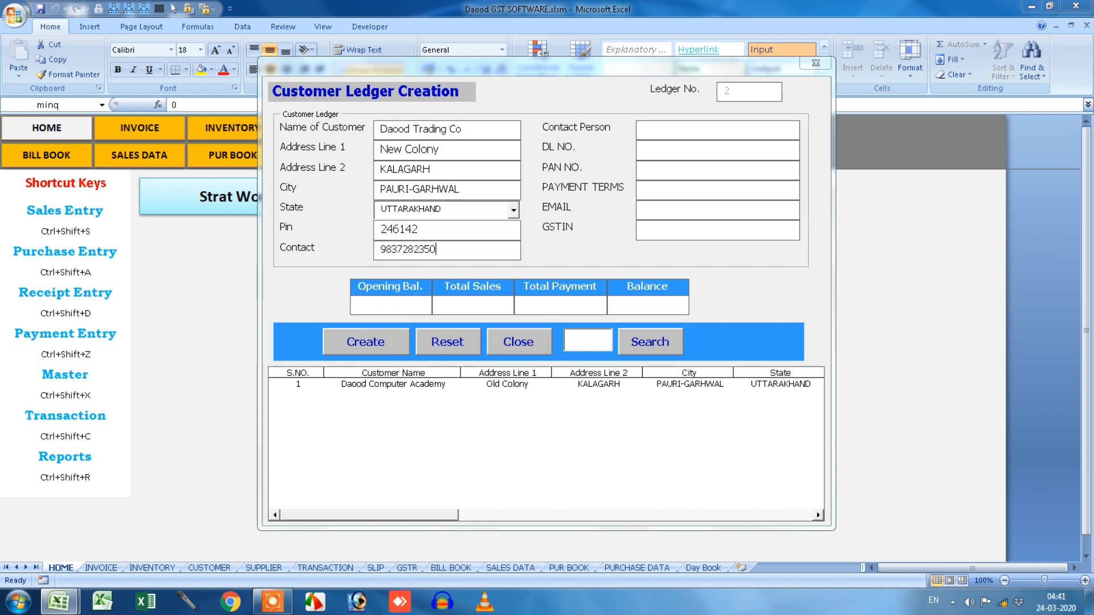
key("Tab")
type("7 DAY")
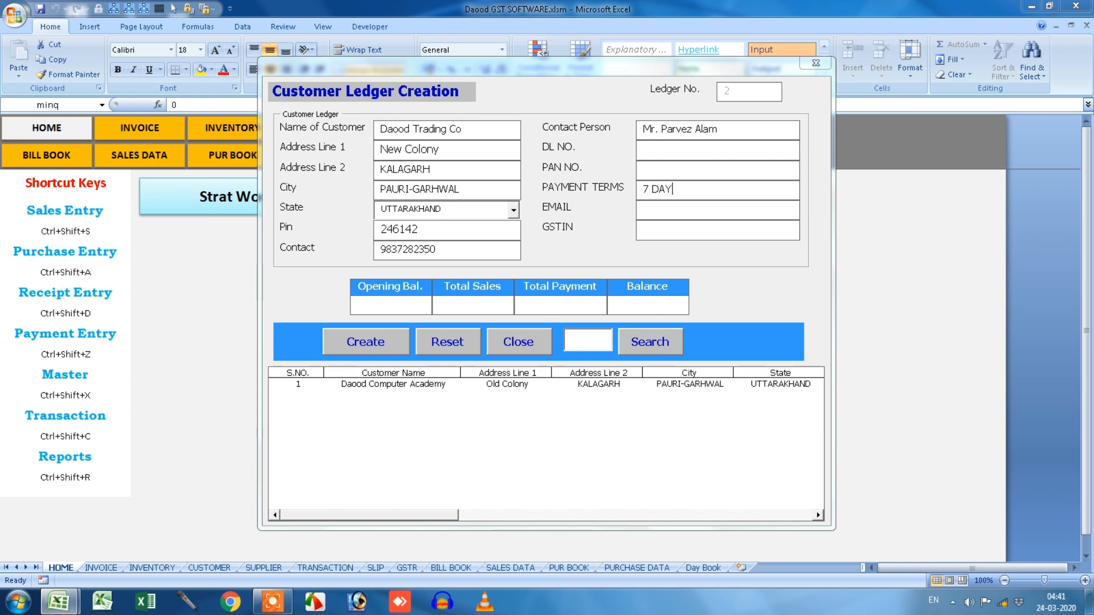
key("Tab")
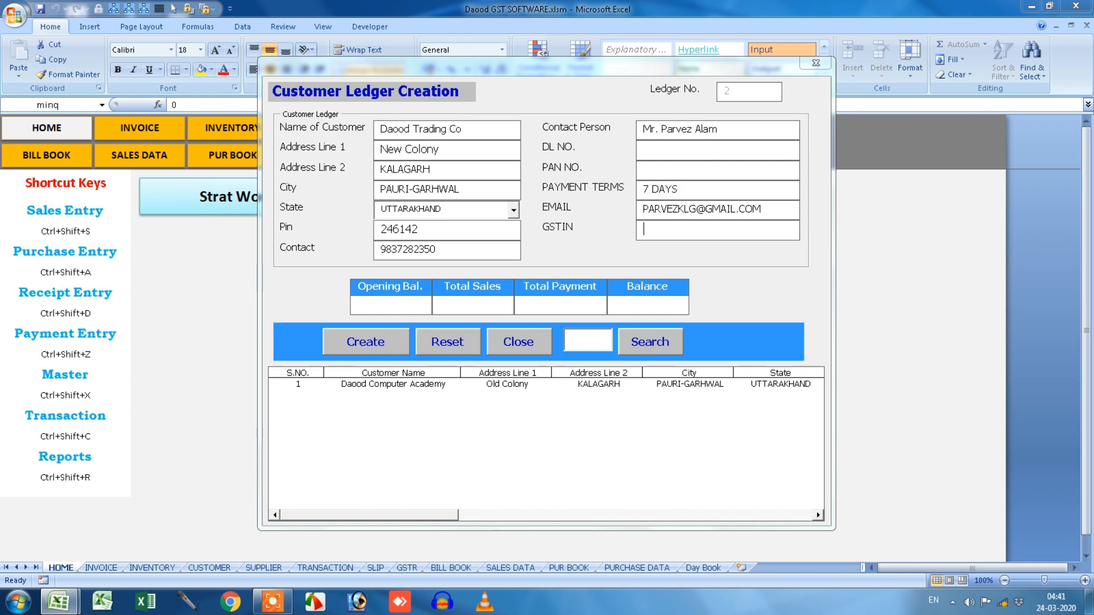
type("APPLIEDFORGSTIN")
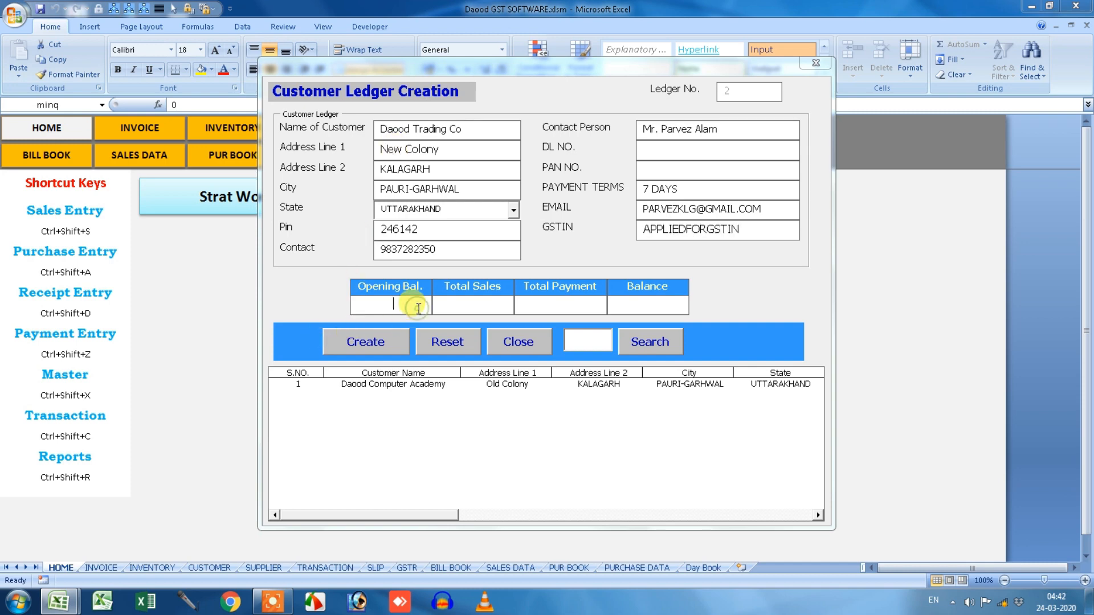
left_click(427, 305)
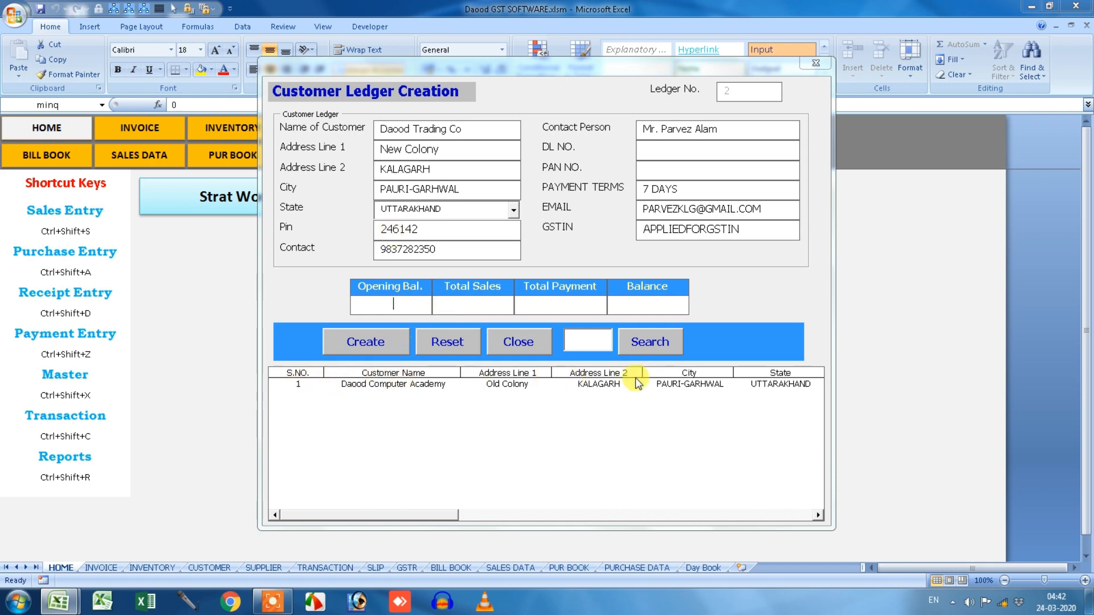
left_click(383, 350)
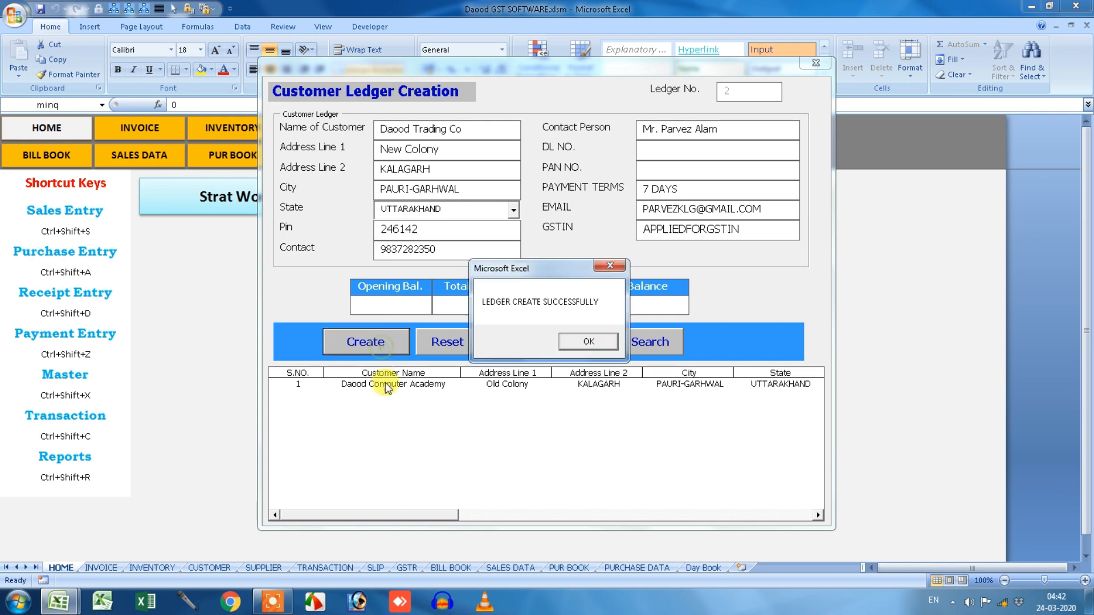
left_click(572, 344)
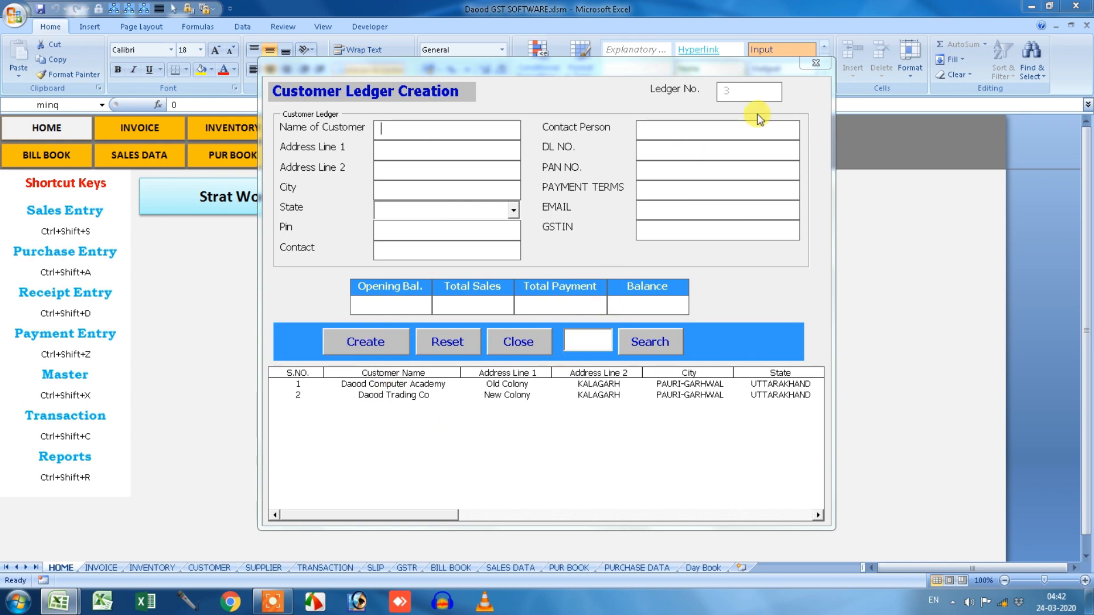
left_click(815, 63)
left_click(482, 378)
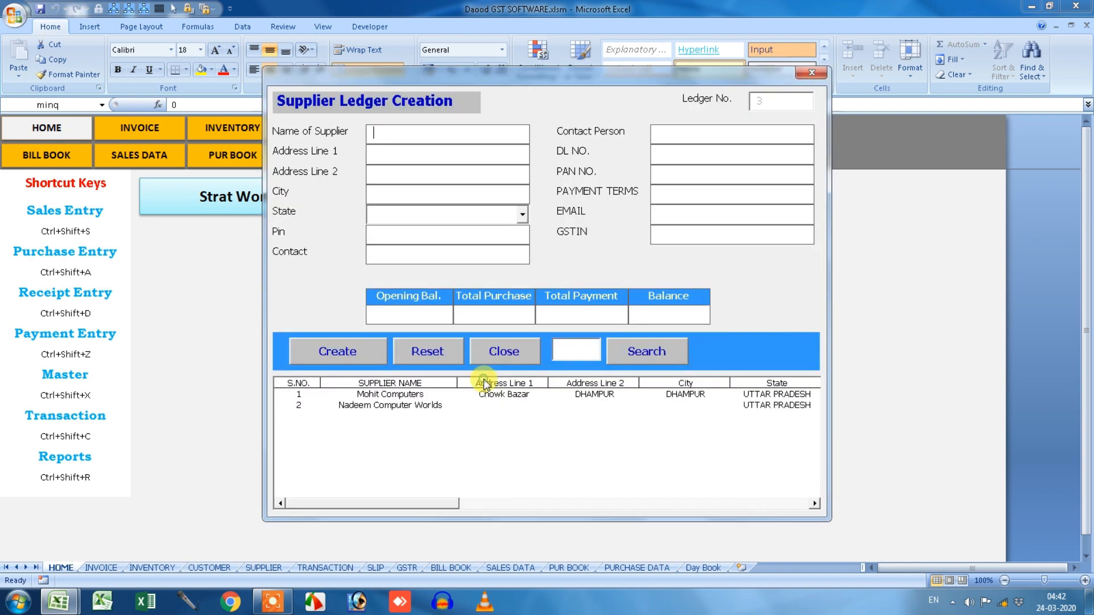
left_click(385, 395)
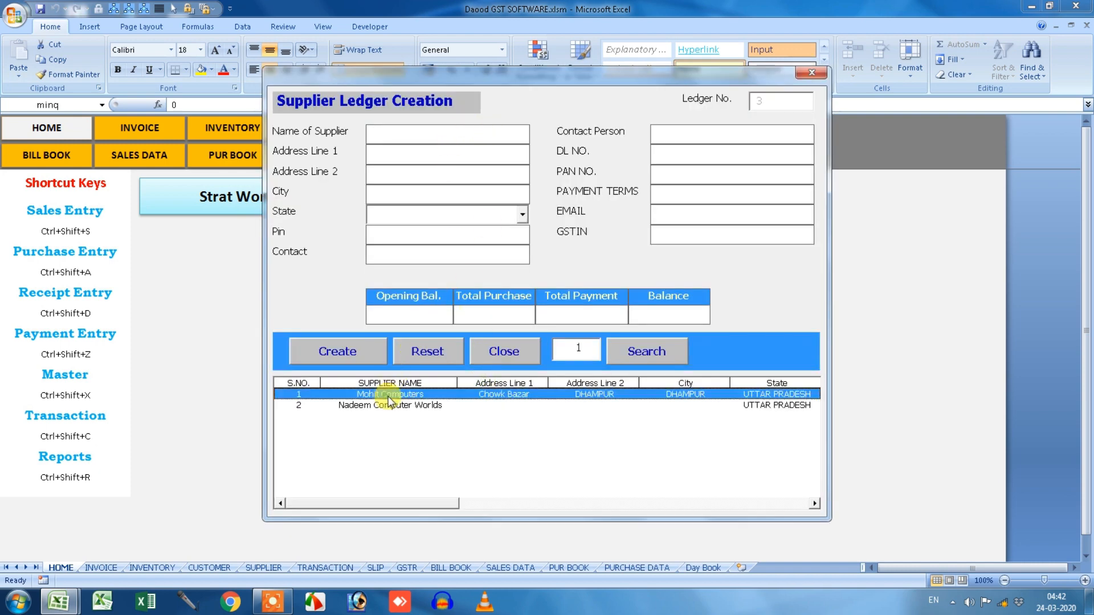
left_click(643, 349)
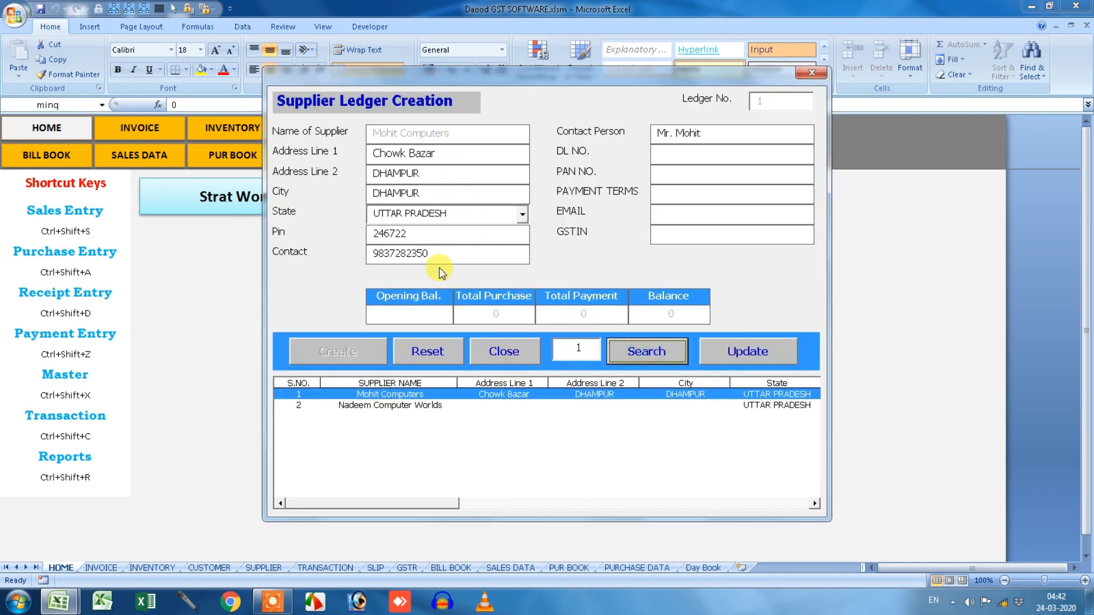
left_click(811, 72)
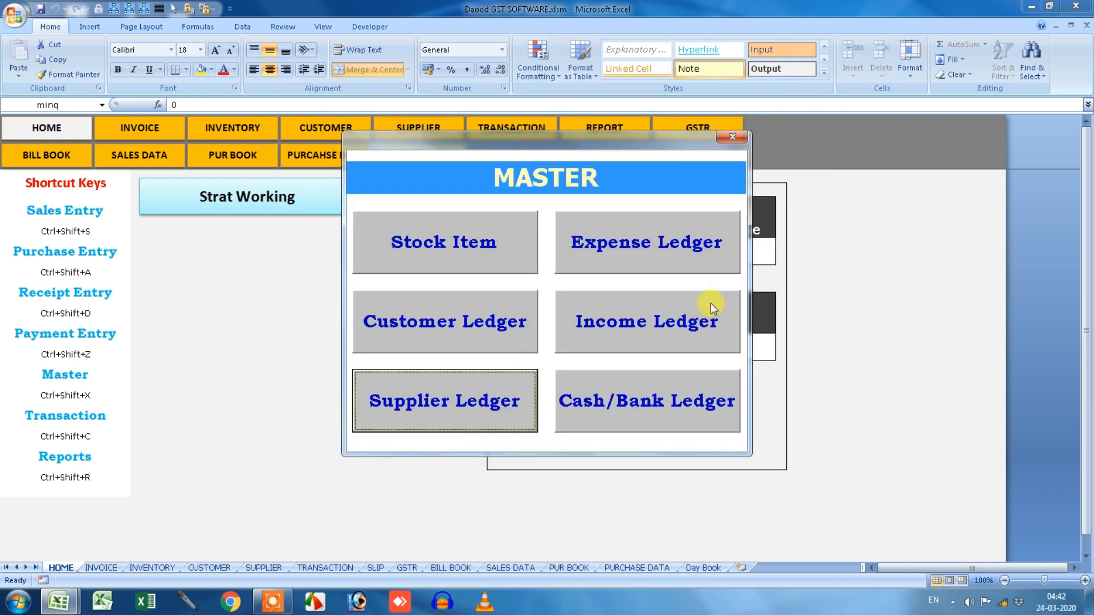
Fill a new stock item with HSN 123, 5% tax, maker DAOOD, pack 1X1, Keyboard category.
left_click(467, 251)
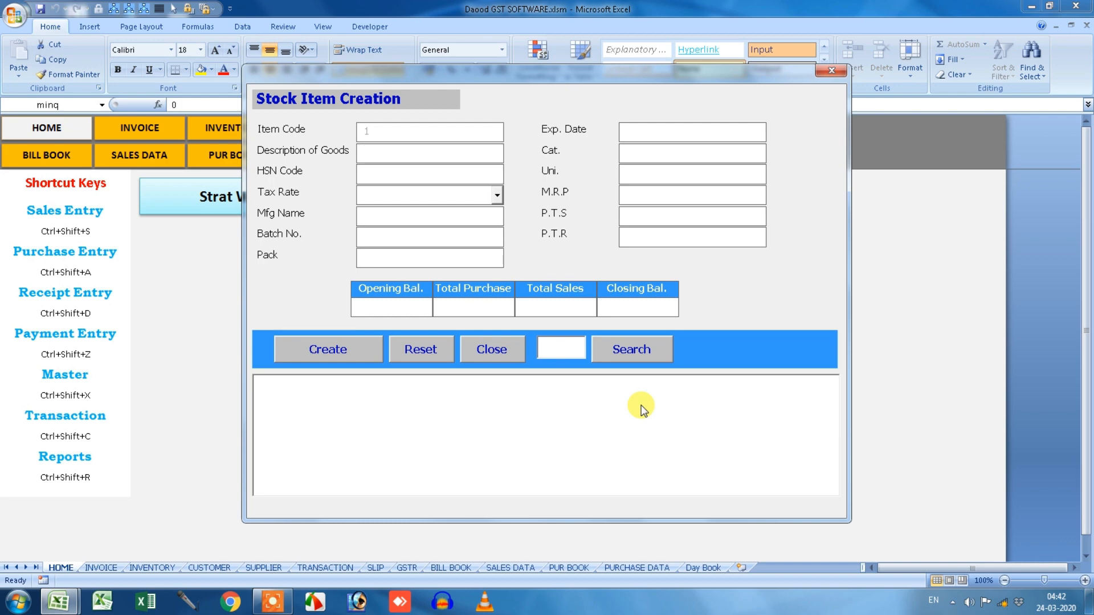
type("Product 1")
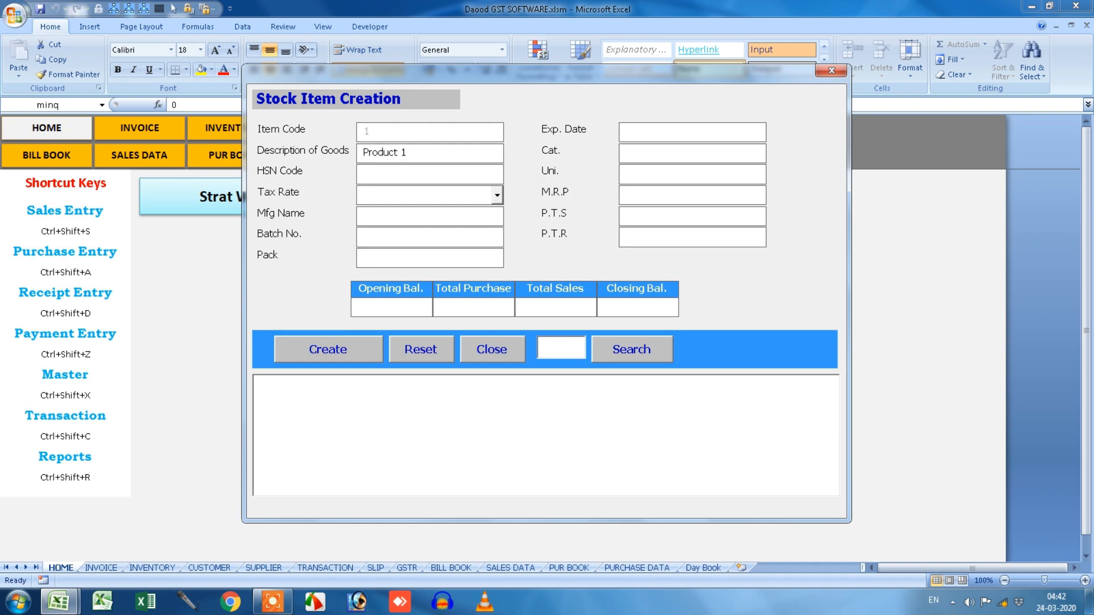
left_click(436, 181)
type("123")
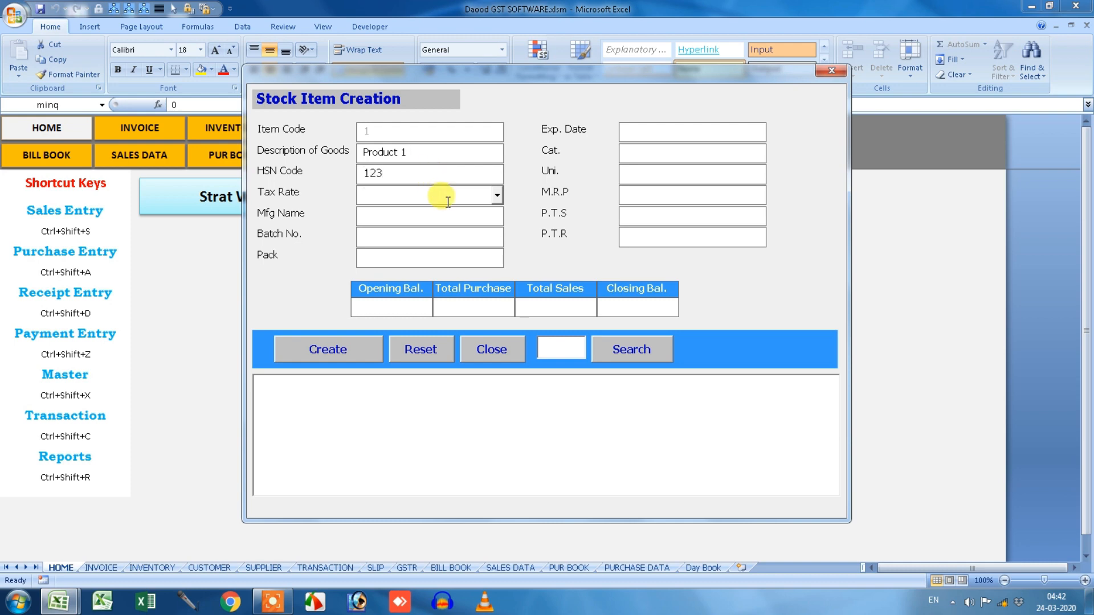
left_click(498, 197)
left_click(467, 221)
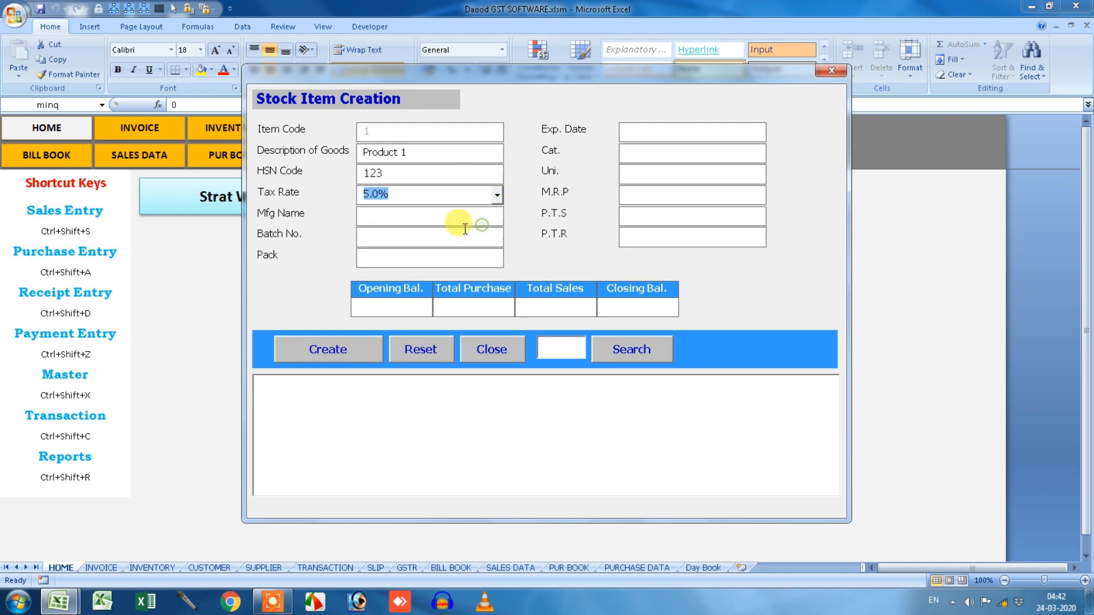
left_click(459, 220)
type("DAOOD")
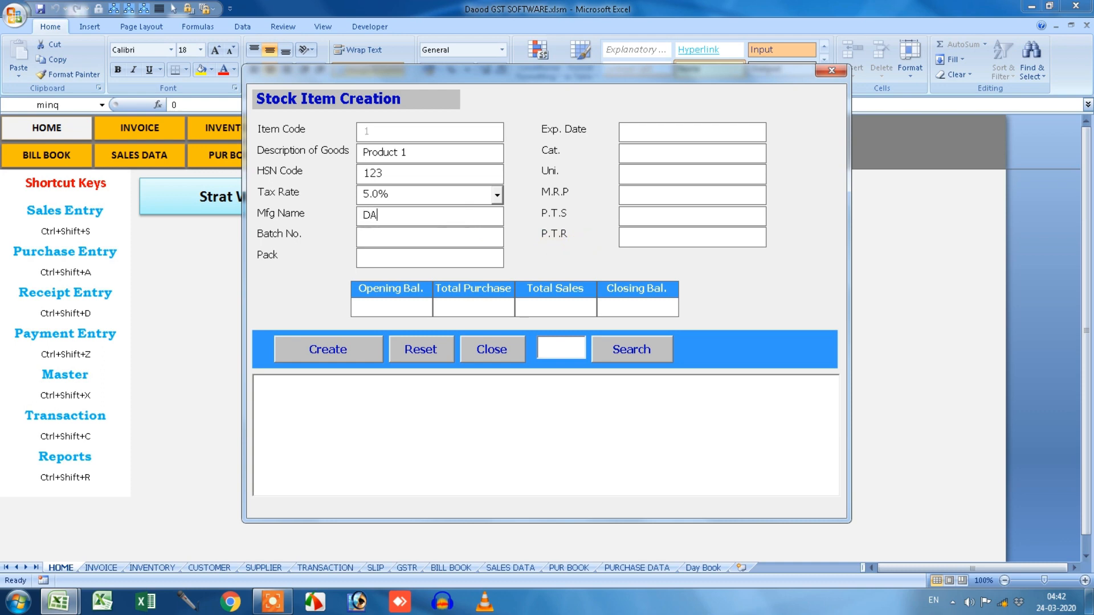
key("Tab")
key("Tab")
key("Tab")
type("1X1")
key("Tab")
type("Keybaoard")
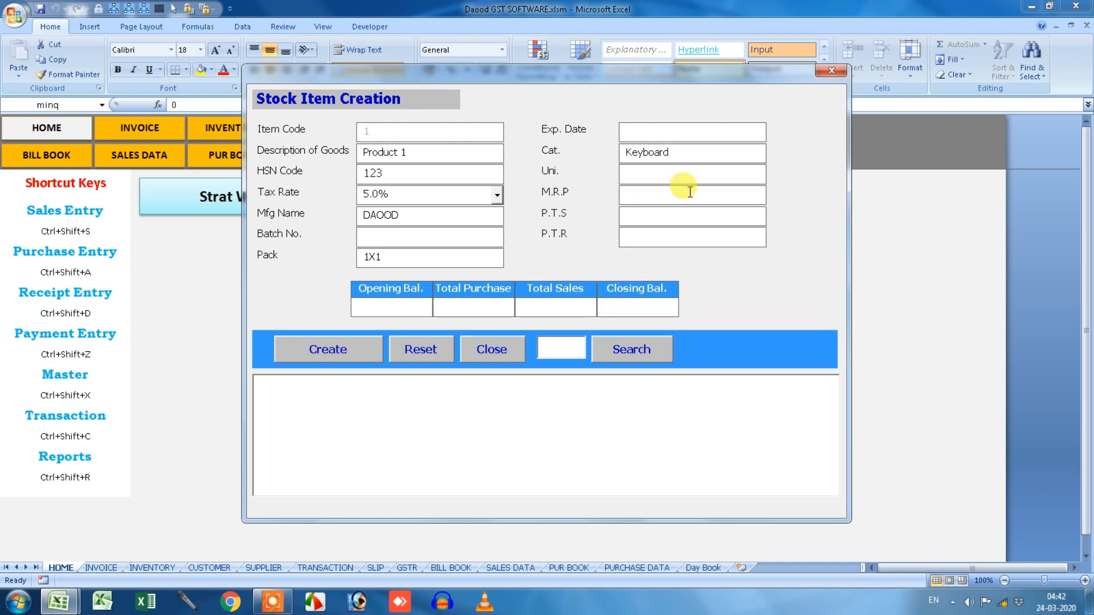
Rename the item to 'Prodot Keyboard Usb', set opening balance 100, and save it.
left_click_drag(415, 157, 339, 153)
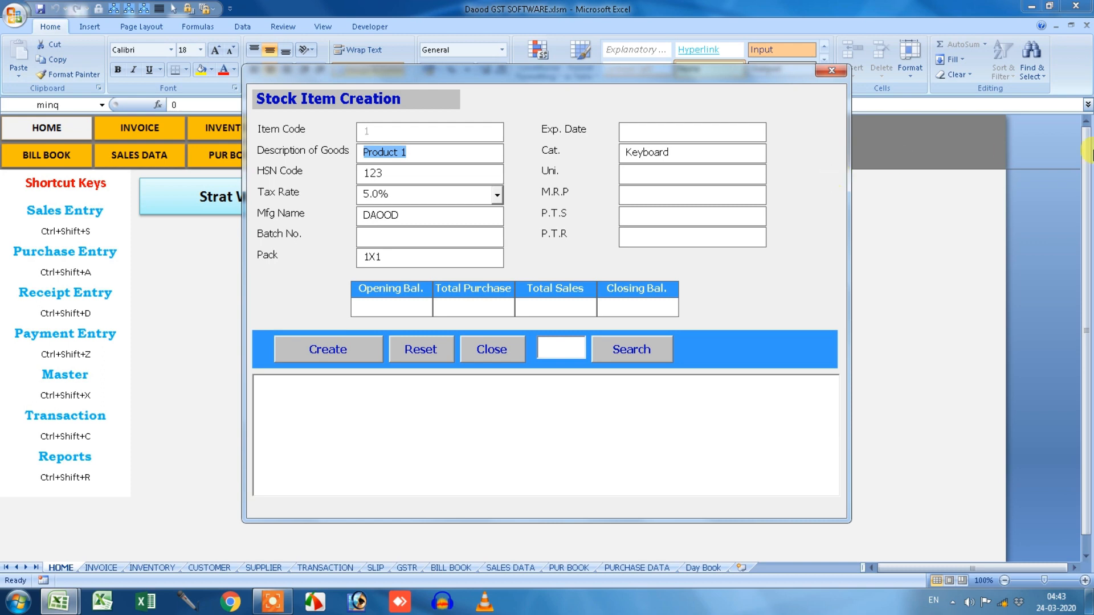
type("Prod")
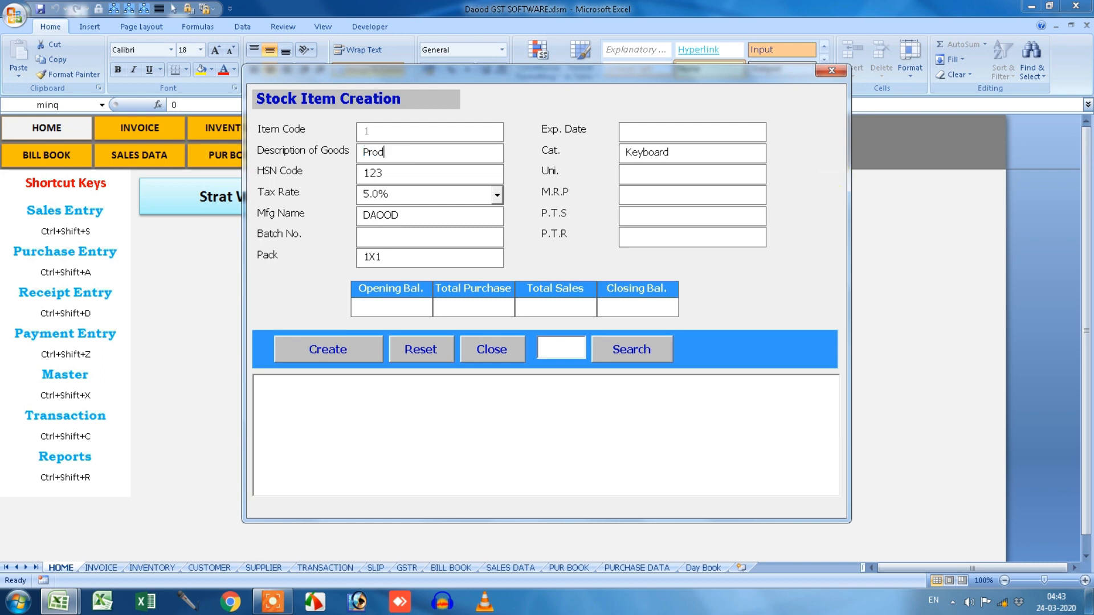
type("ot Keyboard Usb")
left_click(378, 307)
type("100")
left_click(361, 359)
left_click(590, 342)
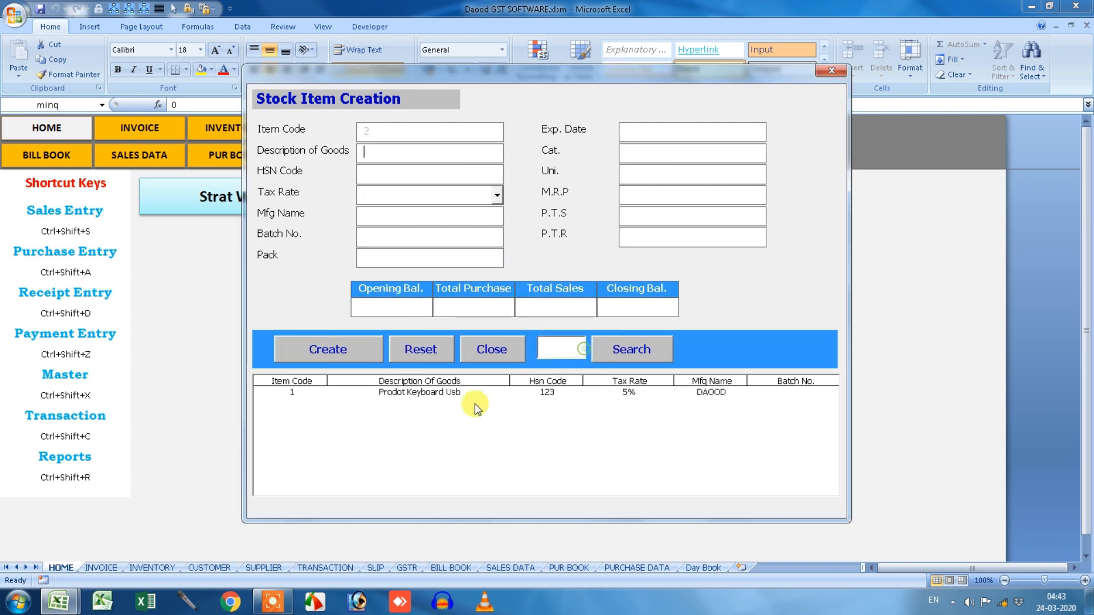
Save stock item 'Dell Keyboard Usb' with 5% tax, Keyboard category and opening balance 50.
left_click(422, 155)
type("Dell Keyboard Usb")
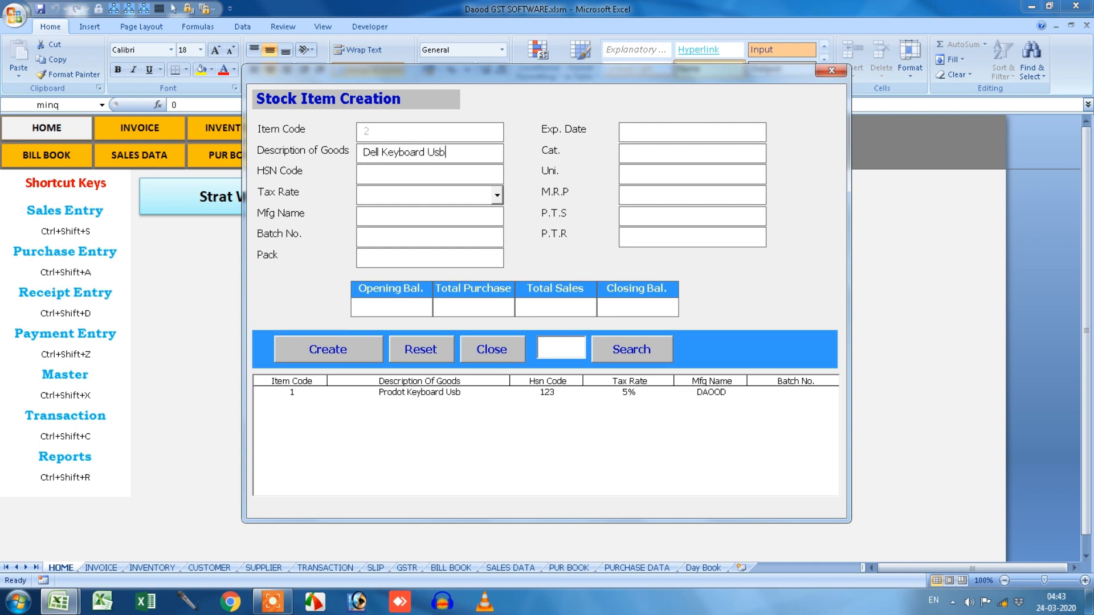
left_click(484, 174)
left_click(496, 195)
left_click(482, 220)
left_click(645, 152)
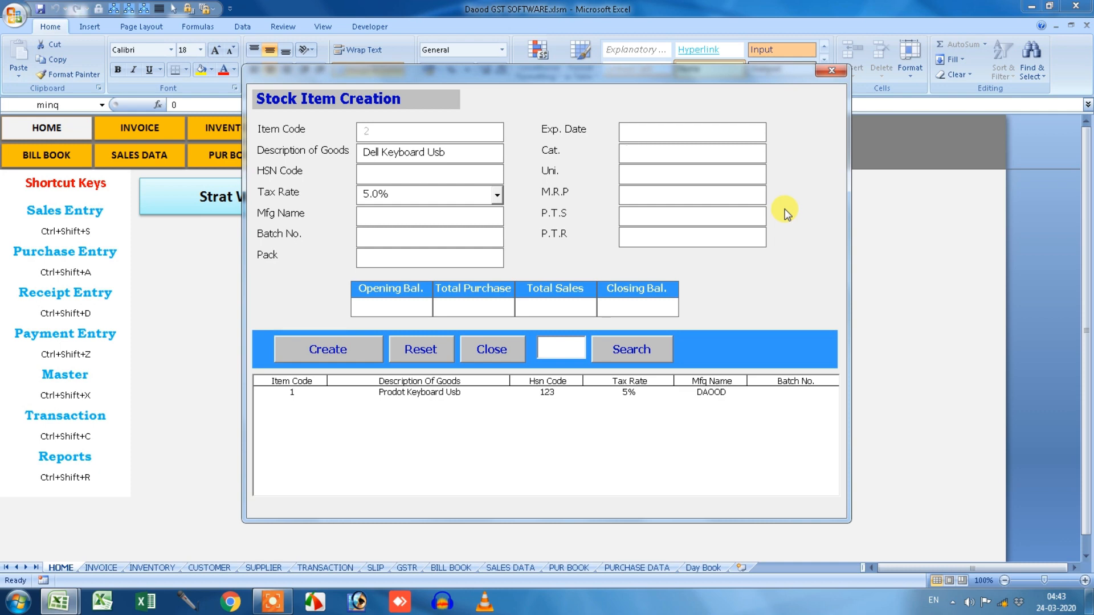
left_click(383, 305)
type("50")
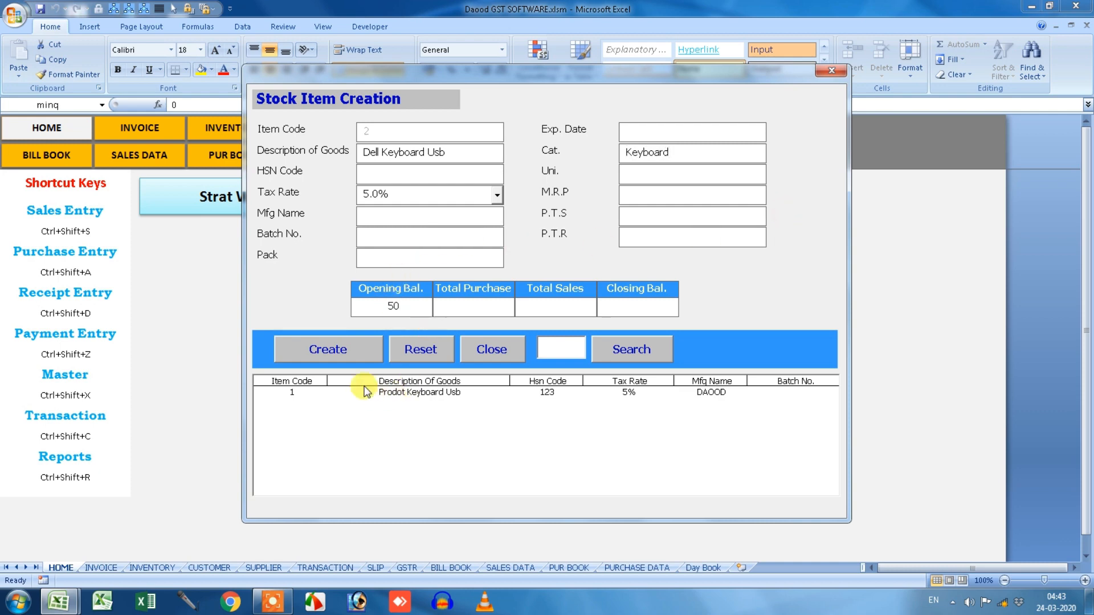
left_click(342, 345)
left_click(583, 342)
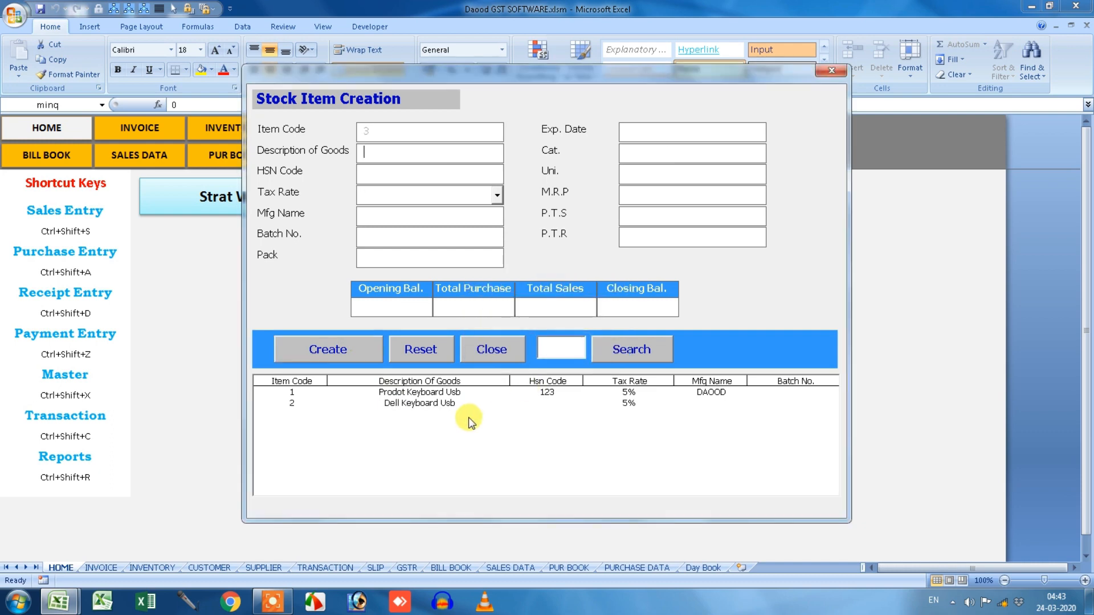
Abandon a third item description and close the Stock Item Creation form.
left_click(456, 154)
type("Produ")
left_click(829, 71)
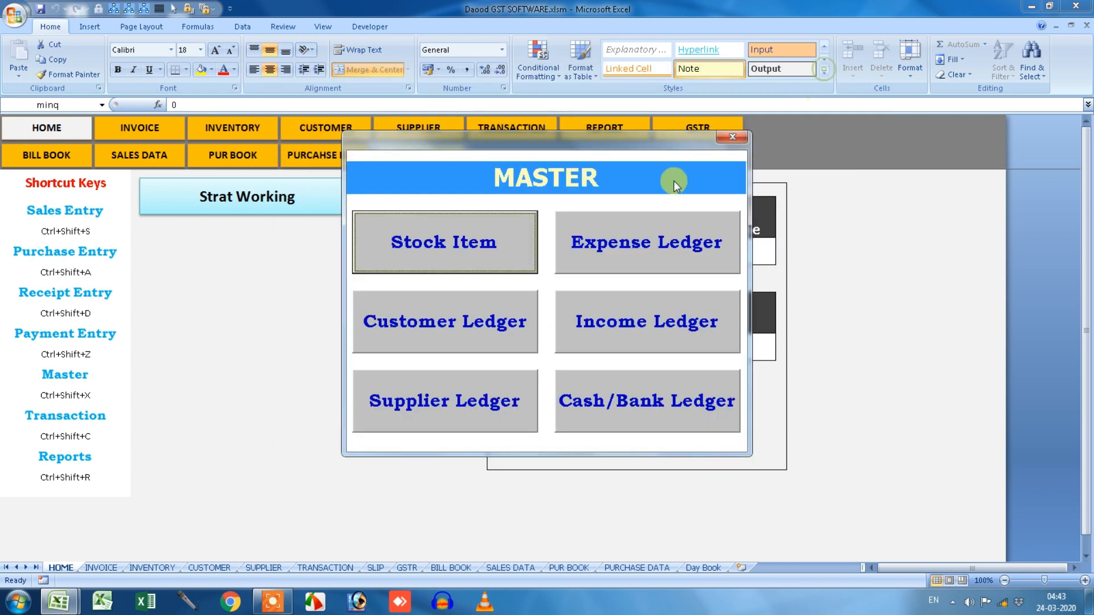
Close the menus, open the INVENTORY sheet and review the description, tax and maker columns.
left_click(732, 140)
left_click(709, 151)
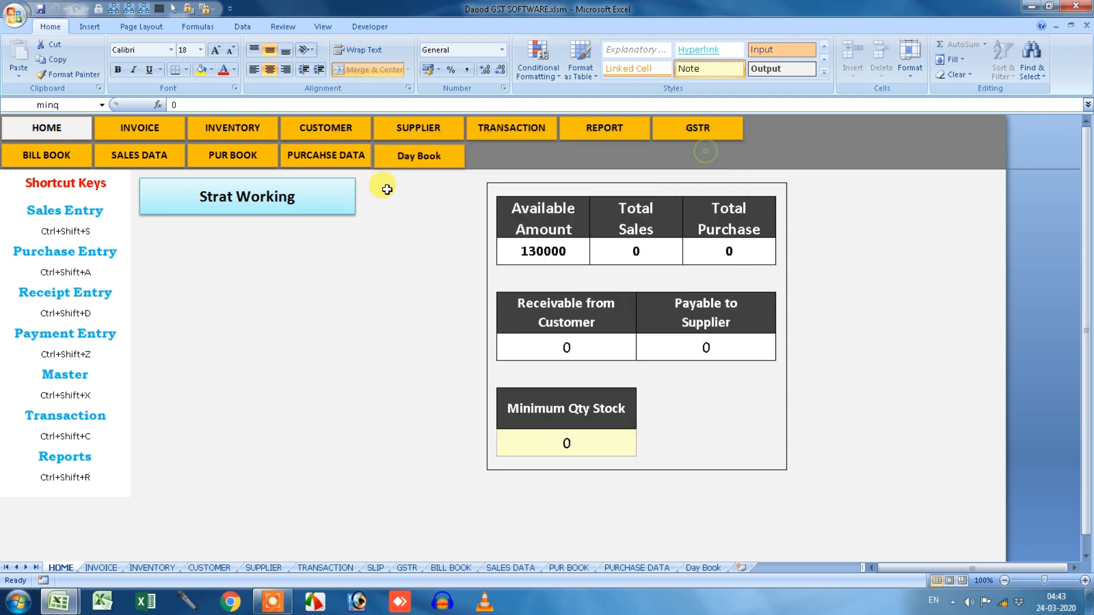
left_click(251, 132)
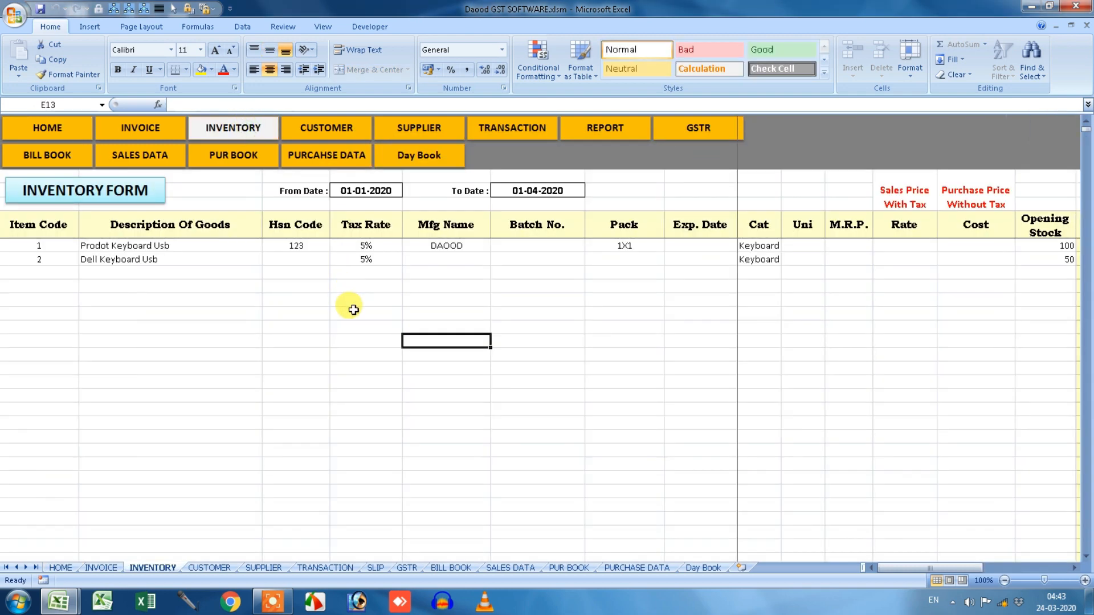
left_click_drag(193, 245, 172, 509)
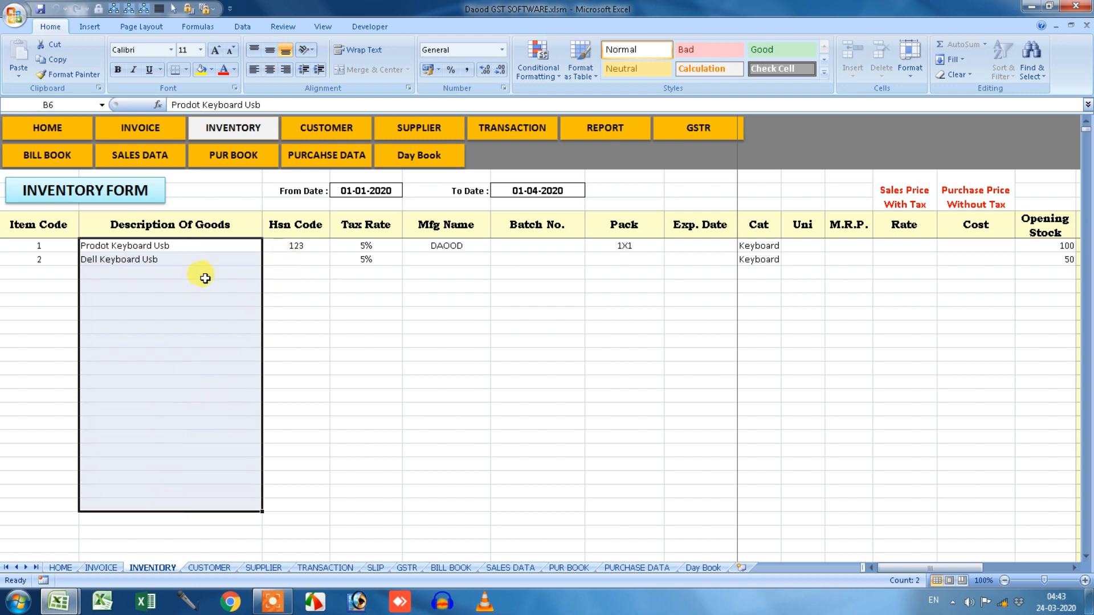
left_click_drag(371, 244, 348, 408)
left_click_drag(440, 245, 456, 444)
Enter categories MOUSE, Keyboard, MOUSE in Cat cells I8 to I10.
left_click(651, 273)
left_click_drag(651, 285, 633, 400)
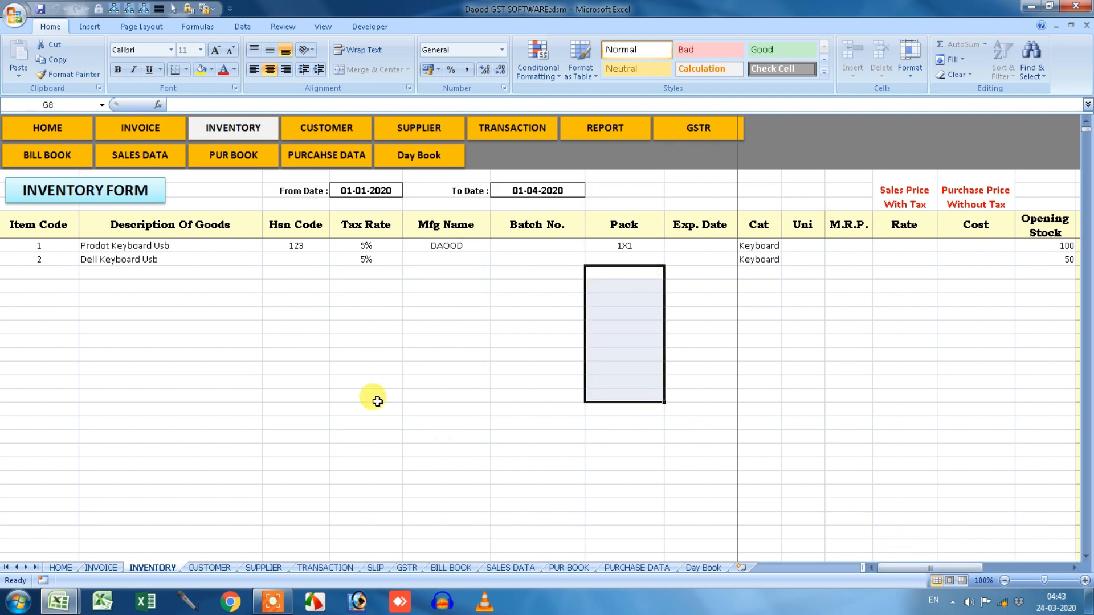
mouse_move(764, 247)
left_mouse_down()
mouse_move(764, 263)
mouse_move(773, 260)
left_mouse_up()
left_click(774, 271)
type("MOUSE")
key("Return")
type("Keyboard")
key("Return")
type("M")
key("Return")
Continue with Keyboard, MOUSE, Keyboard, Keyboard in cells I11 to I14.
type("K")
key("Return")
type("M")
key("Return")
type("SM")
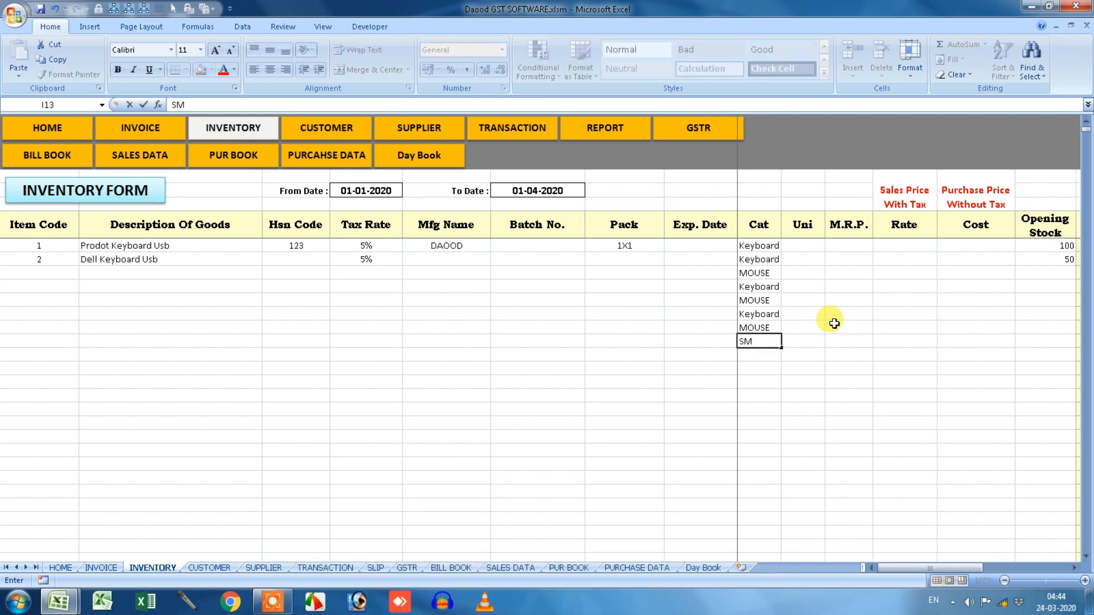
type("K")
key("Return")
type("K")
key("Return")
Enter HP KEYBOARD USB and ACER KEYBOARD USB in description cells B8 and B9.
left_click(118, 272)
type("HP KEYBOARD USB")
key("Return")
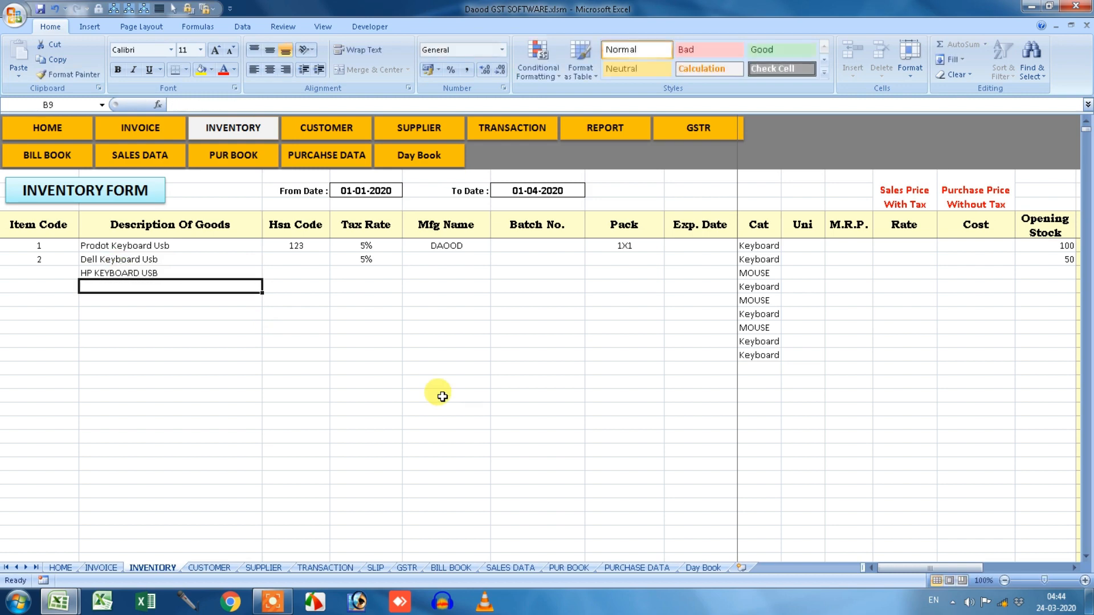
type("ACER KEY")
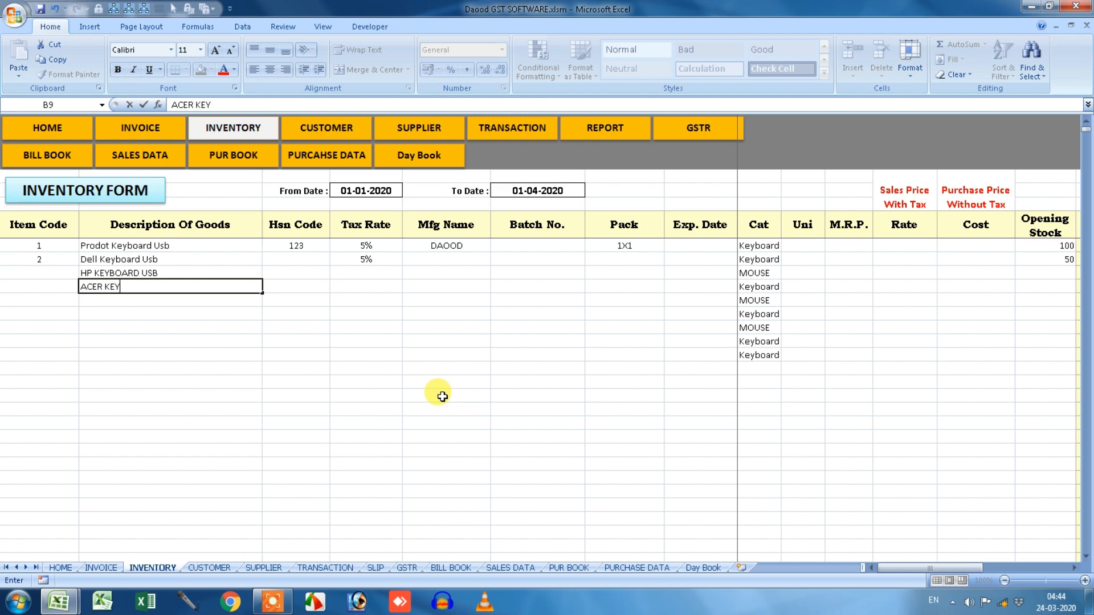
type("BOARD USB")
key("Return")
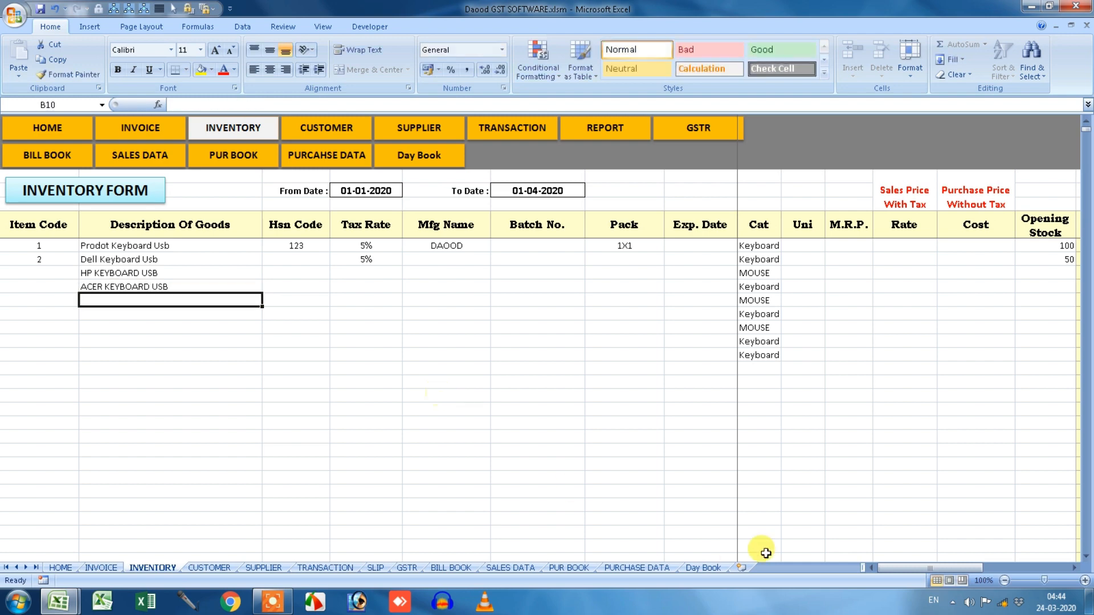
Change cell I8's category from MOUSE to Keyboard.
left_click(770, 272)
left_click(212, 271)
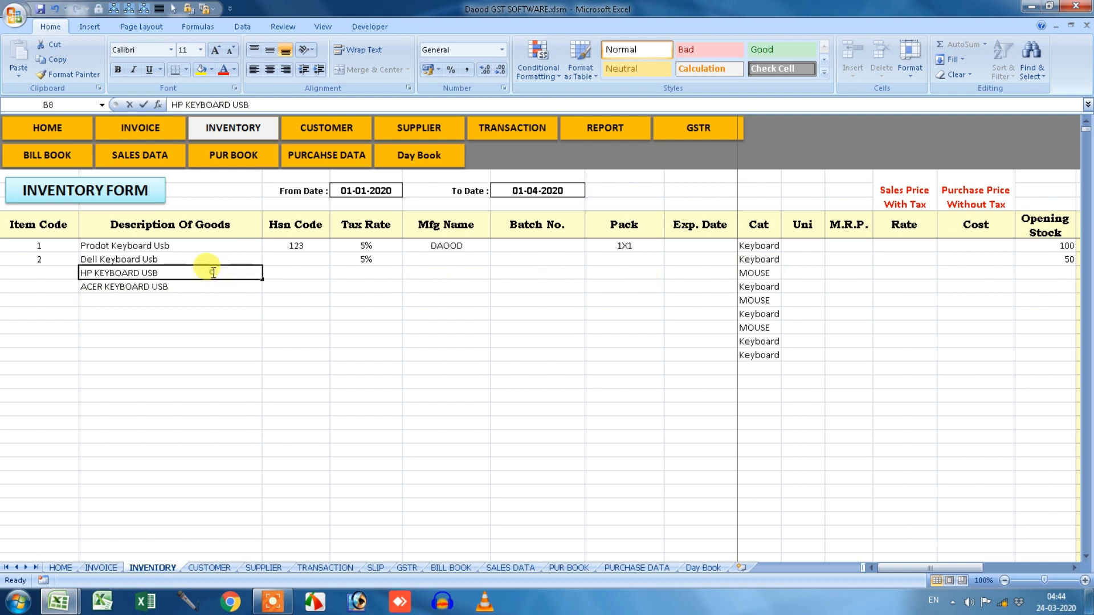
left_click(151, 302)
left_click(766, 273)
type("Keyboard")
key("Return")
Add DELL MOUSE and HP MOUSE to the description column.
key("Down")
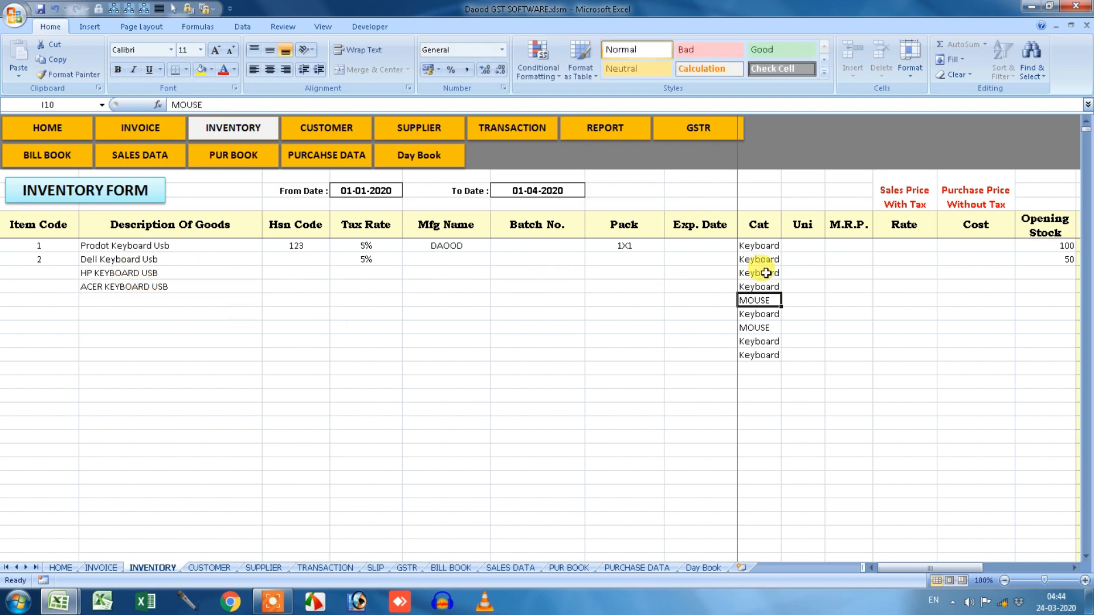
key("Left")
key("Left")
key("Left")
key("Left")
key("Left")
key("Left")
key("Left")
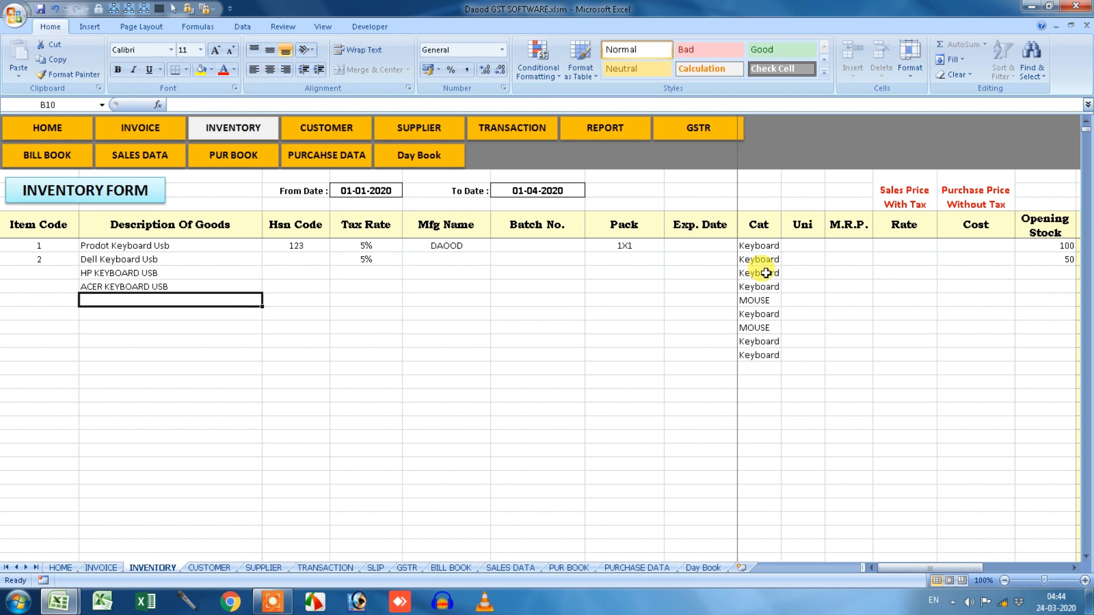
type("DELL MOUSE")
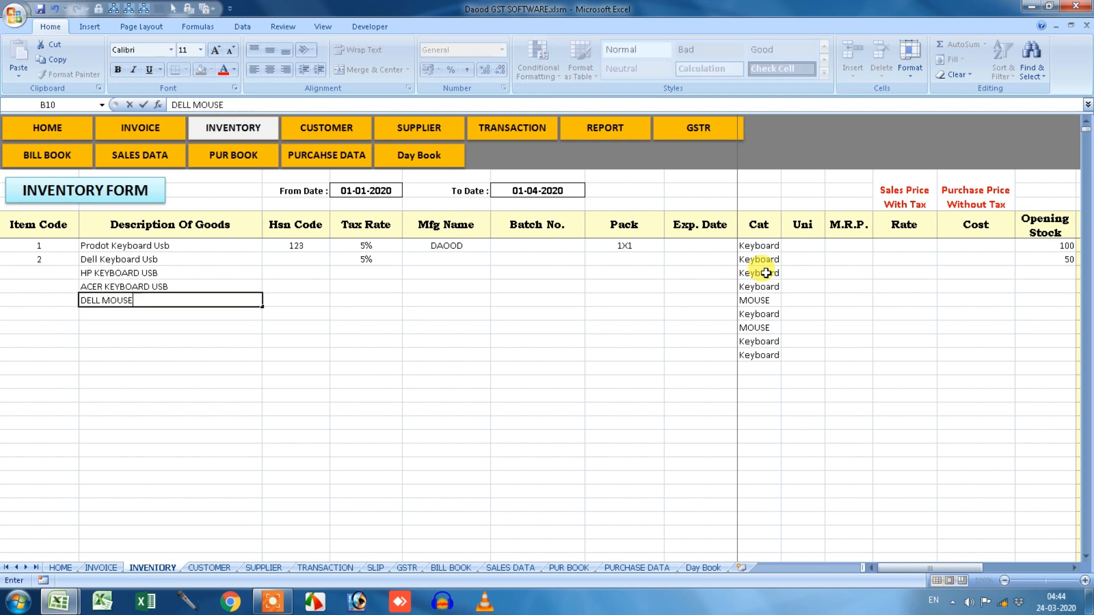
key("Return")
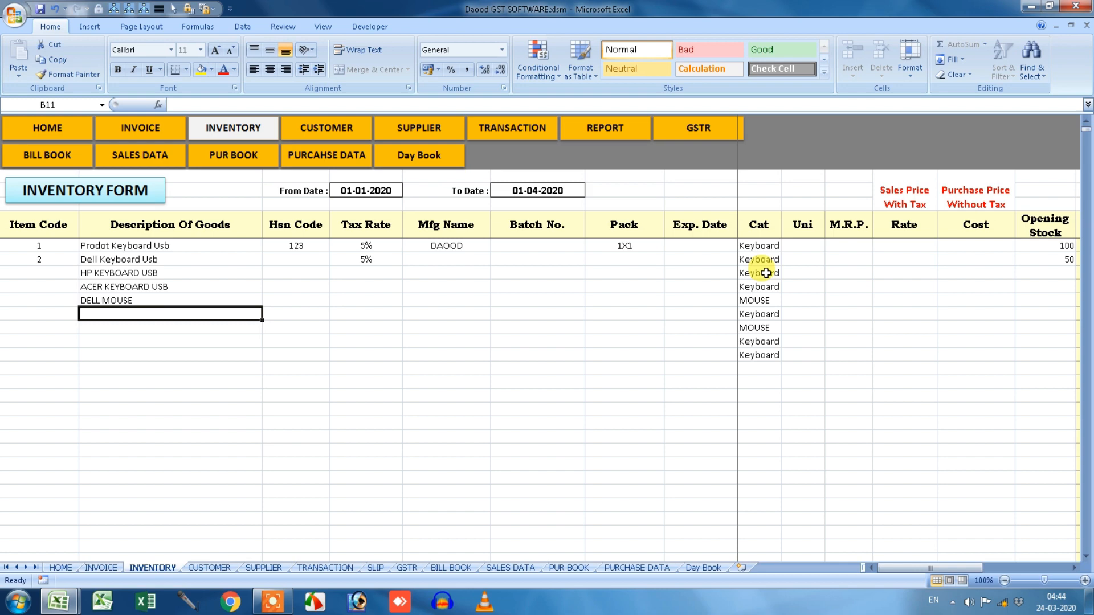
key("Return")
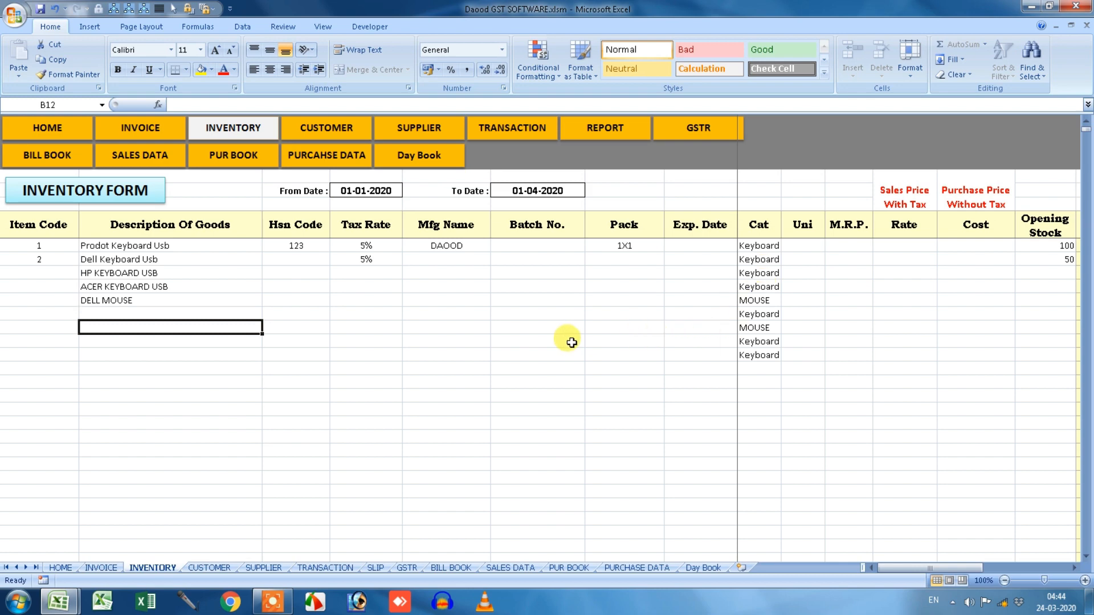
type("A")
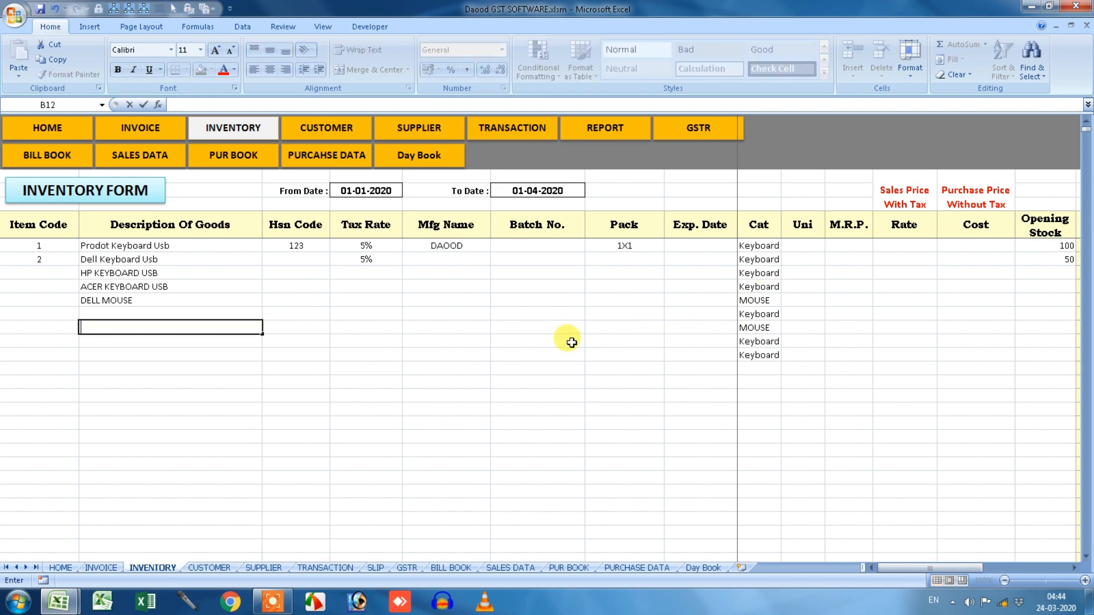
type("P MOUSE")
key("Return")
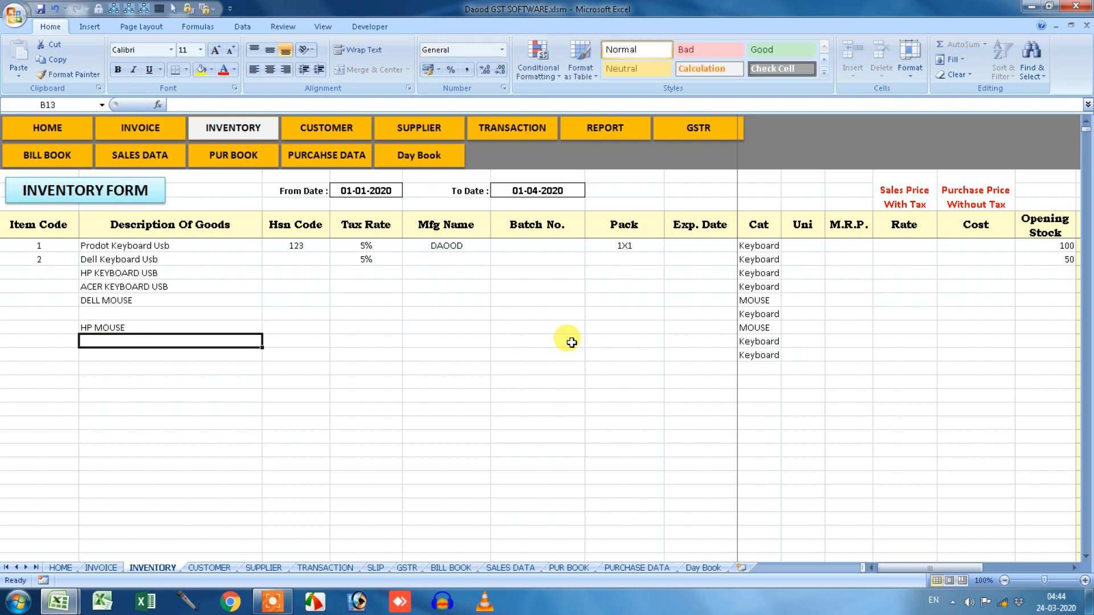
Add INTEX and two ZEBORNICS descriptions, filling the blank row.
type("INTEX")
key("Return")
key("Right")
key("Right")
key("Right")
key("Right")
key("Right")
key("Right")
key("Left")
key("Left")
key("Left")
key("Left")
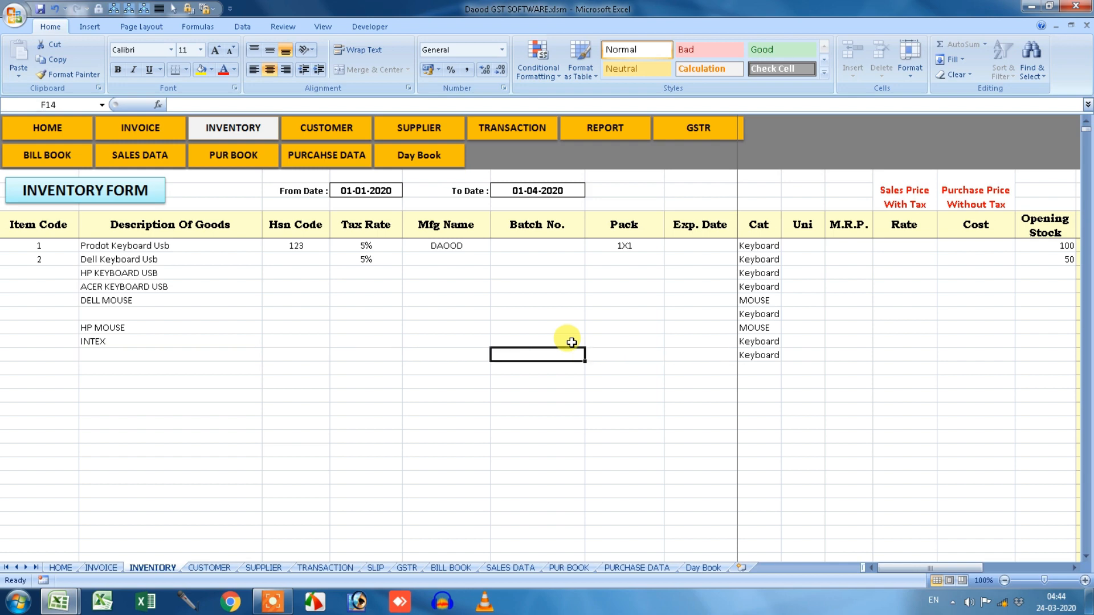
key("Home")
key("Right")
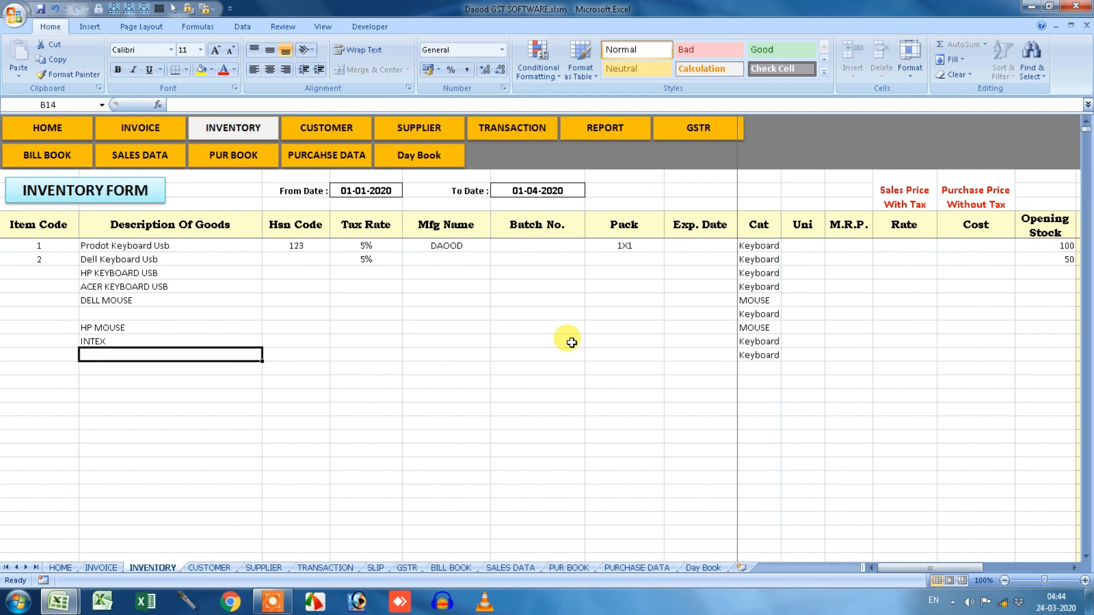
type("ZEBORNICS")
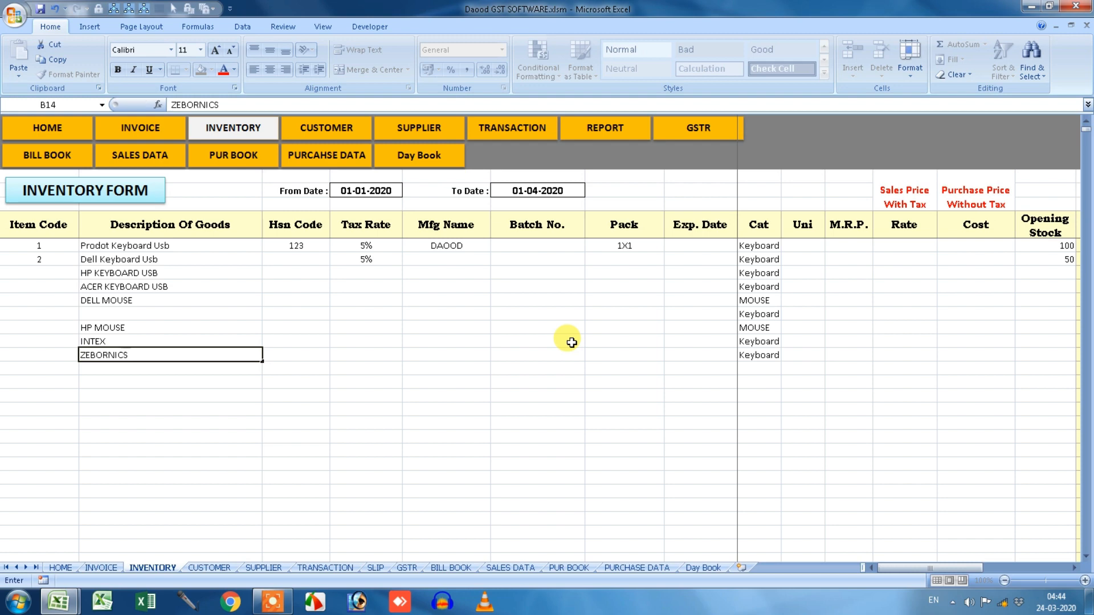
key("Return")
key("Up")
key("Up")
key("Up")
Append KEYBOARD to make ZEBORNICS KEYBOARD and INTEX KEYBOARD, including the last row.
key("Up")
type("Z")
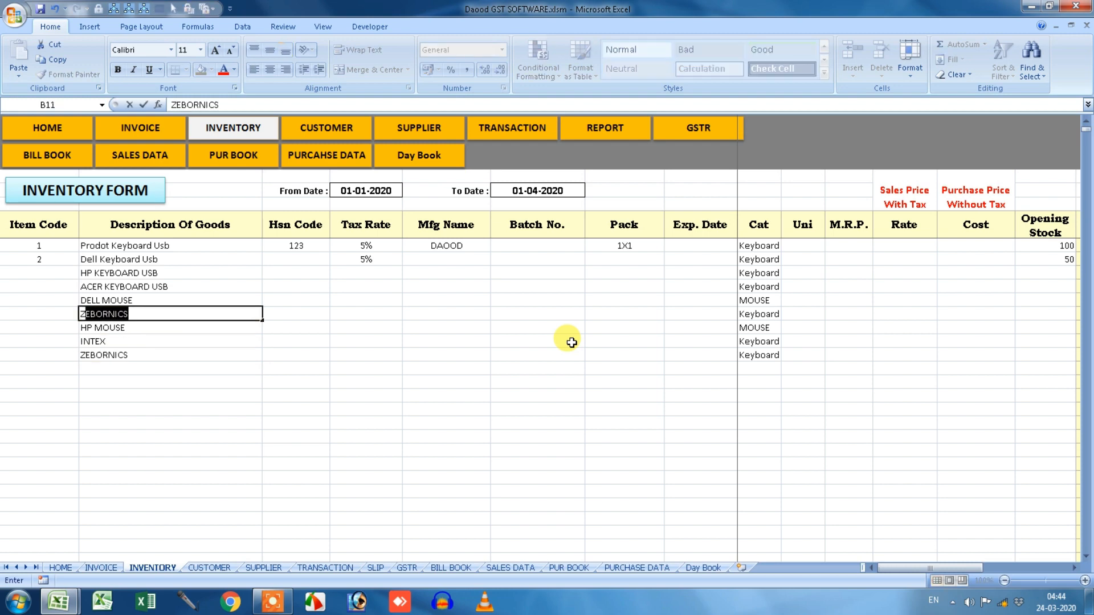
key("Return")
key("Up")
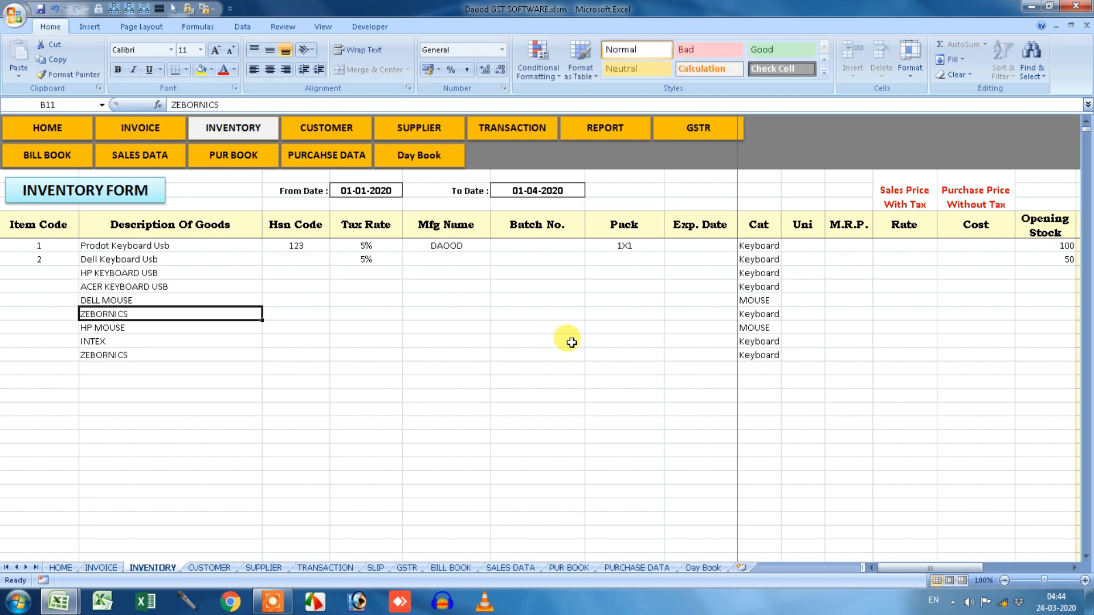
key("F2")
type("KEYBOARD")
key("Return")
key("Down")
key("F2")
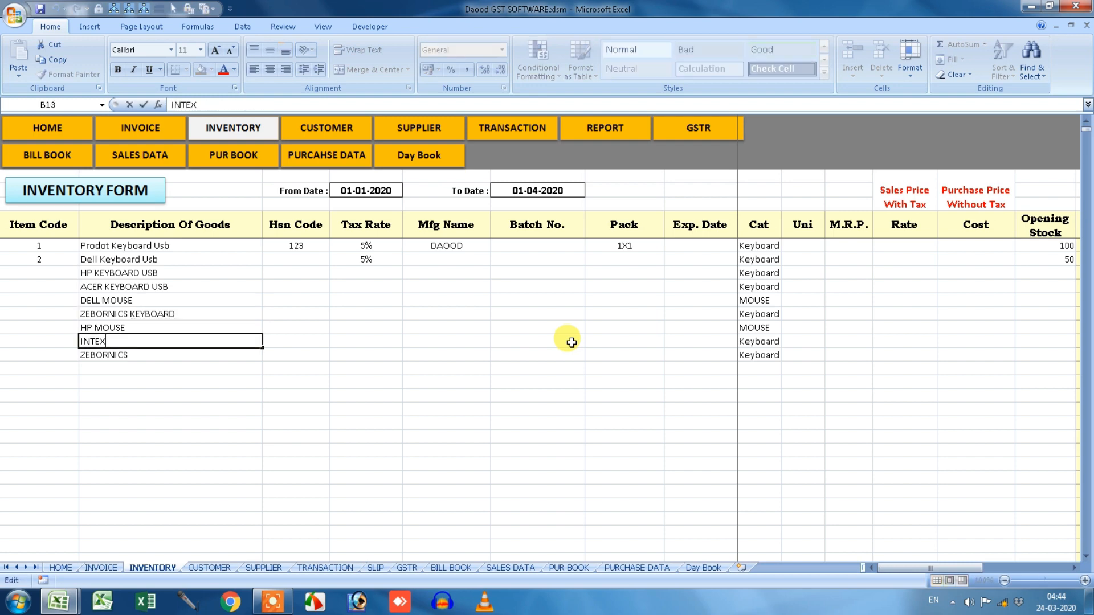
type("KEYBOARD")
key("Return")
key("F2")
key("shift+Left")
key("shift+Left")
key("shift+Left")
key("shift+Left")
key("shift+Left")
key("shift+Left")
key("shift+Left")
key("Return")
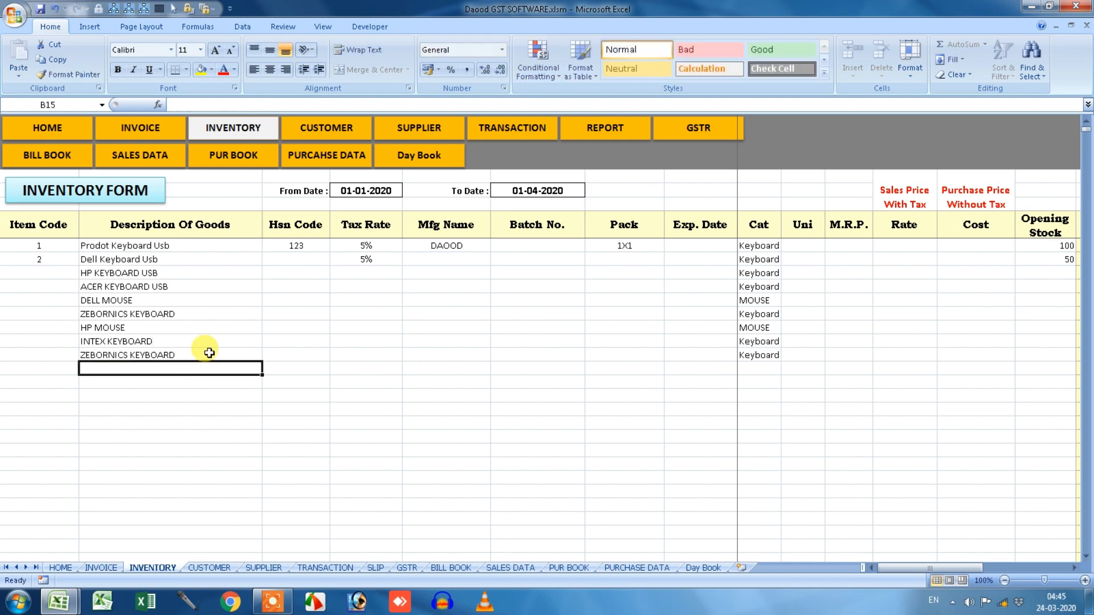
Extend the Item Codes to 9 and fill the 5% tax rate down to all items.
left_click(64, 246)
left_click_drag(64, 246, 74, 356)
left_click(380, 273)
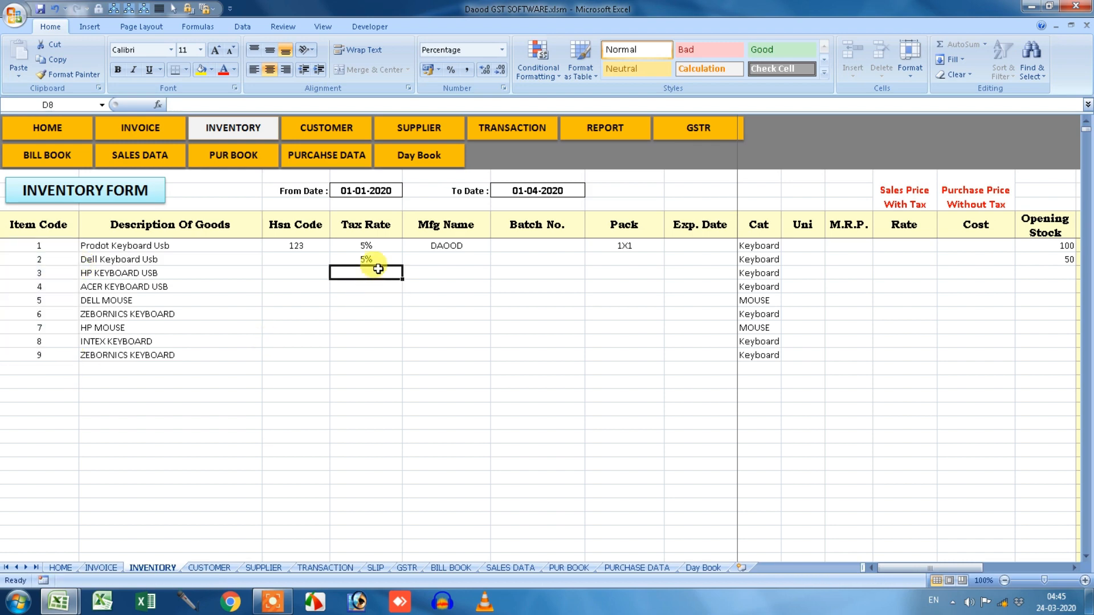
left_click_drag(393, 245, 379, 356)
left_click(479, 273)
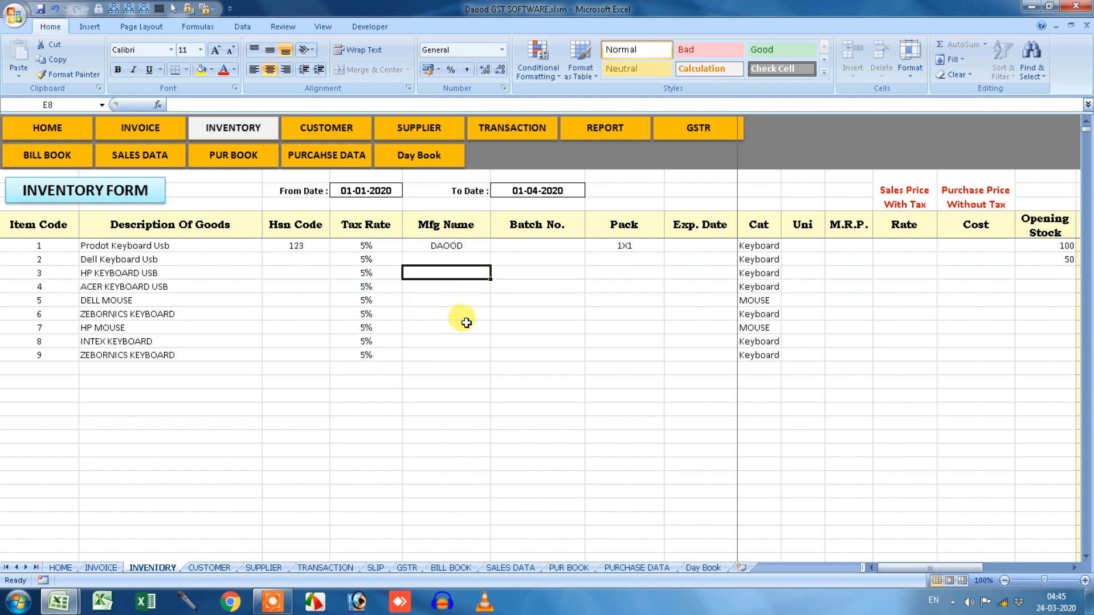
Enter opening stock 100 for the first item and fill it down to item 9.
left_click_drag(901, 567, 967, 567)
left_click(924, 274)
type("100")
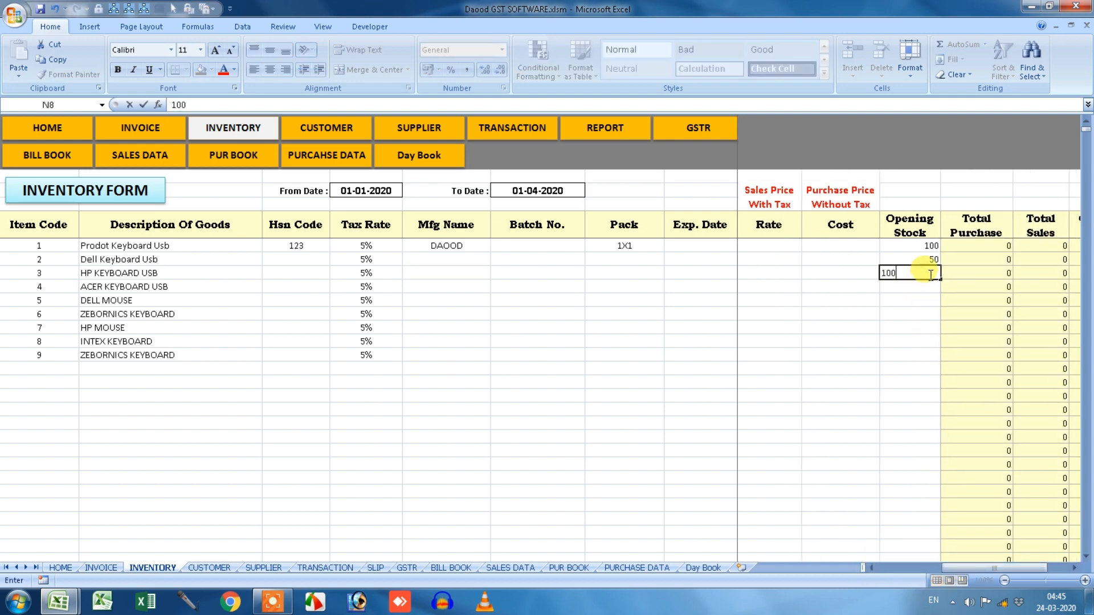
key("Return")
left_click(923, 274)
left_click_drag(939, 280, 933, 367)
left_click(537, 368)
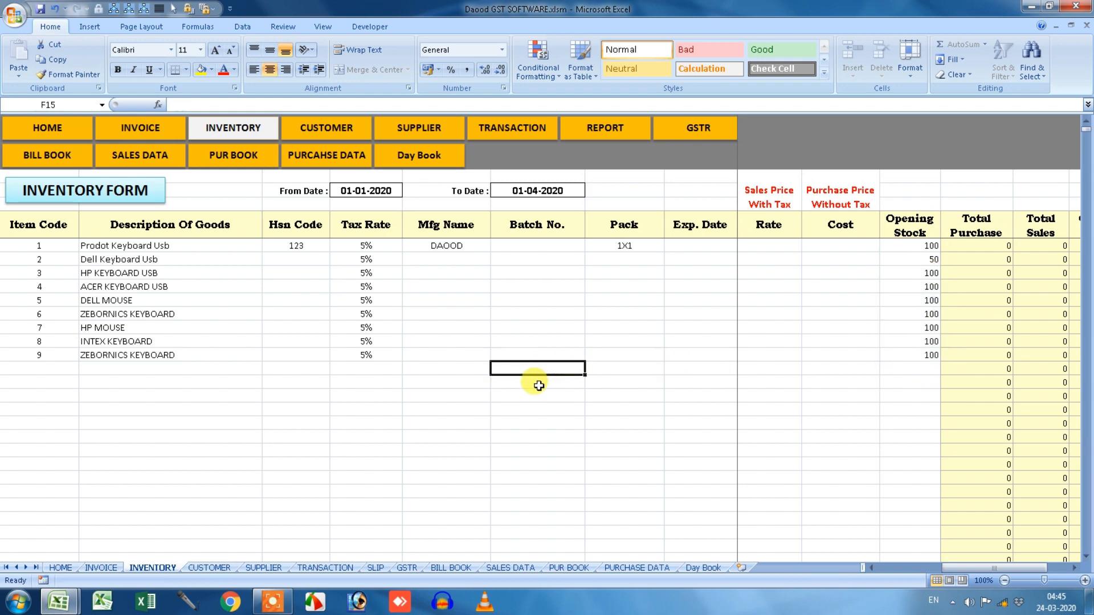
Select the Description of Goods entries and the empty Hsn Code cells, starting at Dell Keyboard Usb.
left_click_drag(969, 568, 823, 581)
left_click_drag(129, 251, 146, 423)
left_click_drag(146, 245, 157, 407)
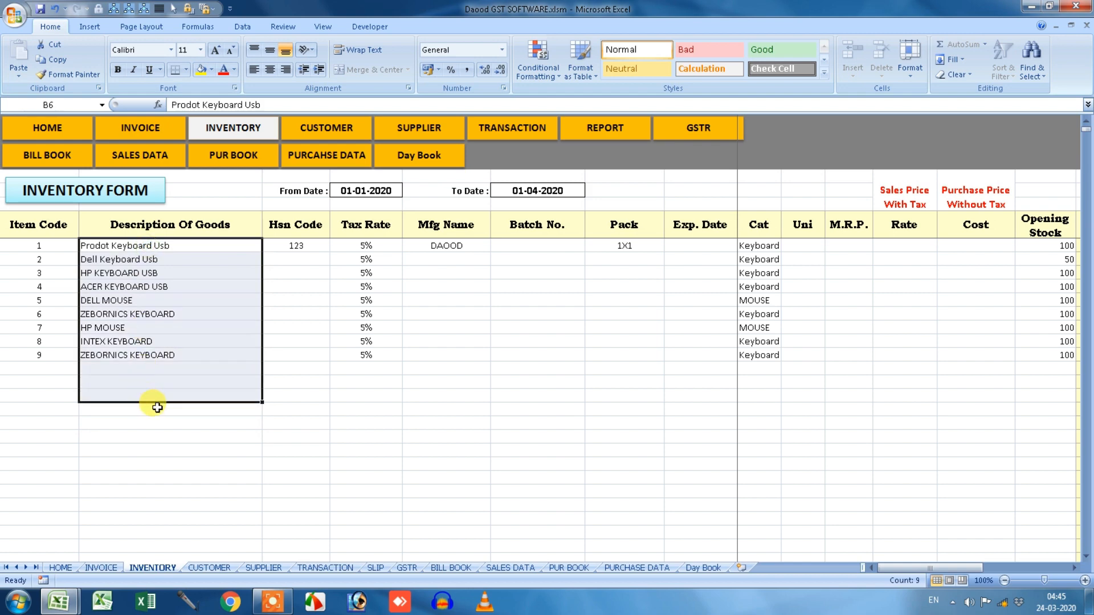
left_click_drag(296, 259, 290, 396)
left_click(304, 257)
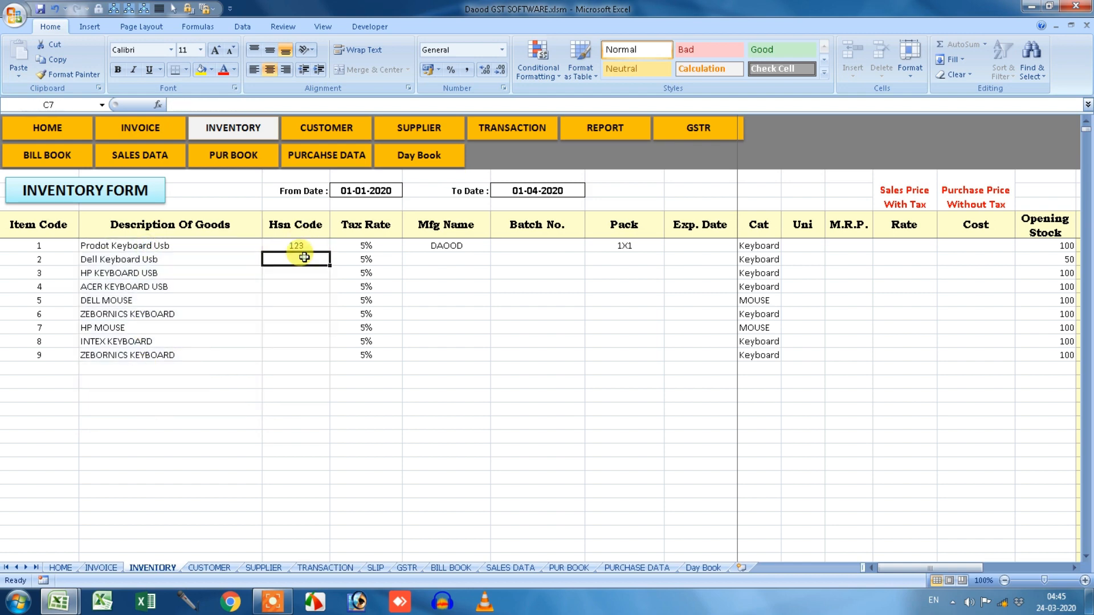
Enter Hsn Codes 321, 654, 987, 4565, 43231, 655, 6578 and 6465 down the items.
type("321")
key("Return")
type("654")
key("Return")
type("987")
key("Return")
type("4565")
key("Return")
type("43231")
key("Return")
type("655")
key("Return")
type("6578")
key("Return")
type("6465")
key("Return")
Fill each item's Mfg Name with DAOOD, AMAN or JAVED, accepting AutoComplete suggestions.
left_click(464, 245)
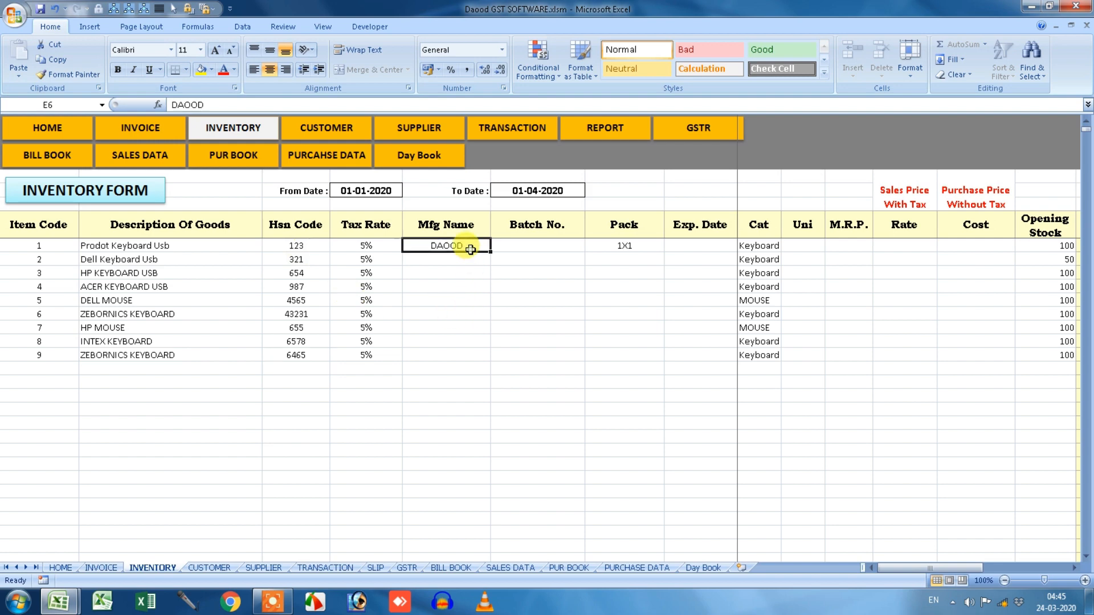
left_click(479, 260)
type("d")
key("Return")
type("d")
key("Return")
type("d")
key("Return")
type("AMAN")
key("Return")
type("A")
key("Return")
type("A")
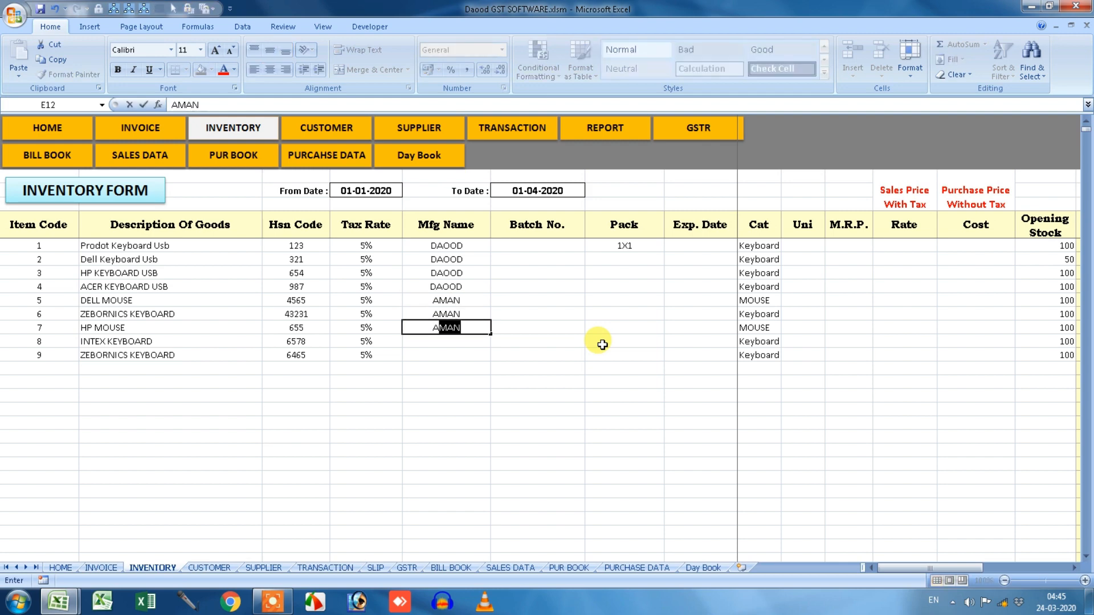
key("Return")
type("JAVED")
key("Return")
type("d")
key("Return")
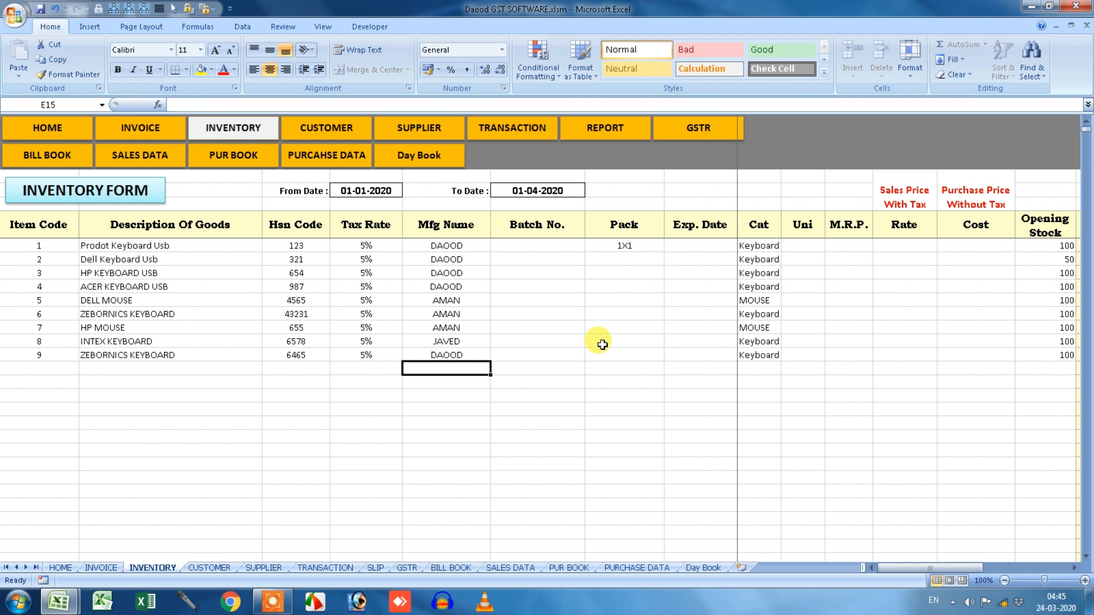
left_click_drag(462, 245, 463, 354)
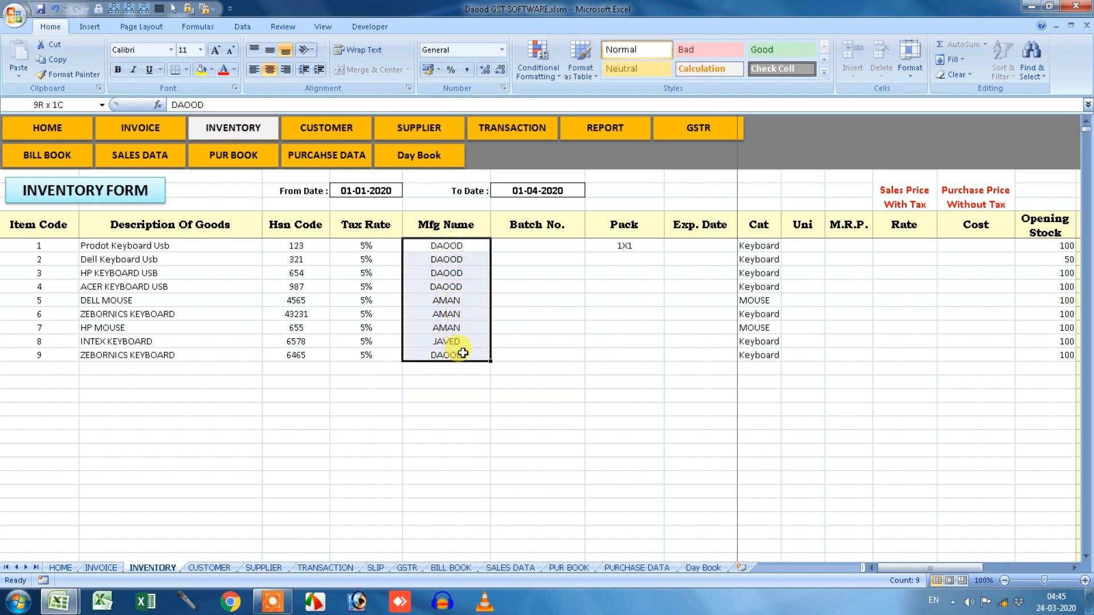
Go from HOME into the MASTER menu, viewing the Supplier and Customer ledger forms.
left_click(454, 318)
left_click(65, 131)
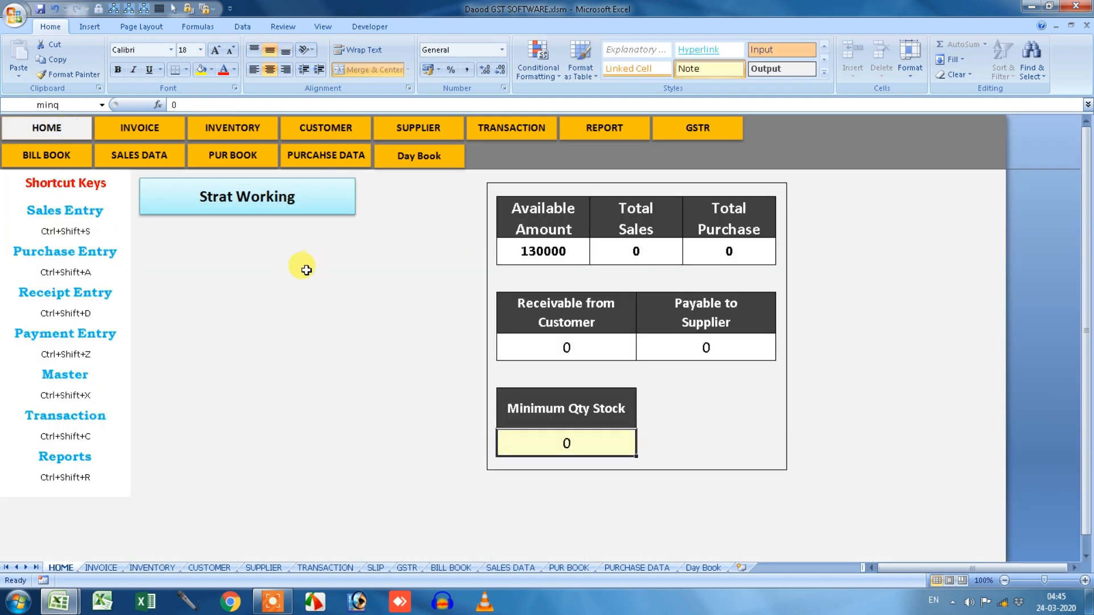
left_click(205, 202)
left_click(470, 259)
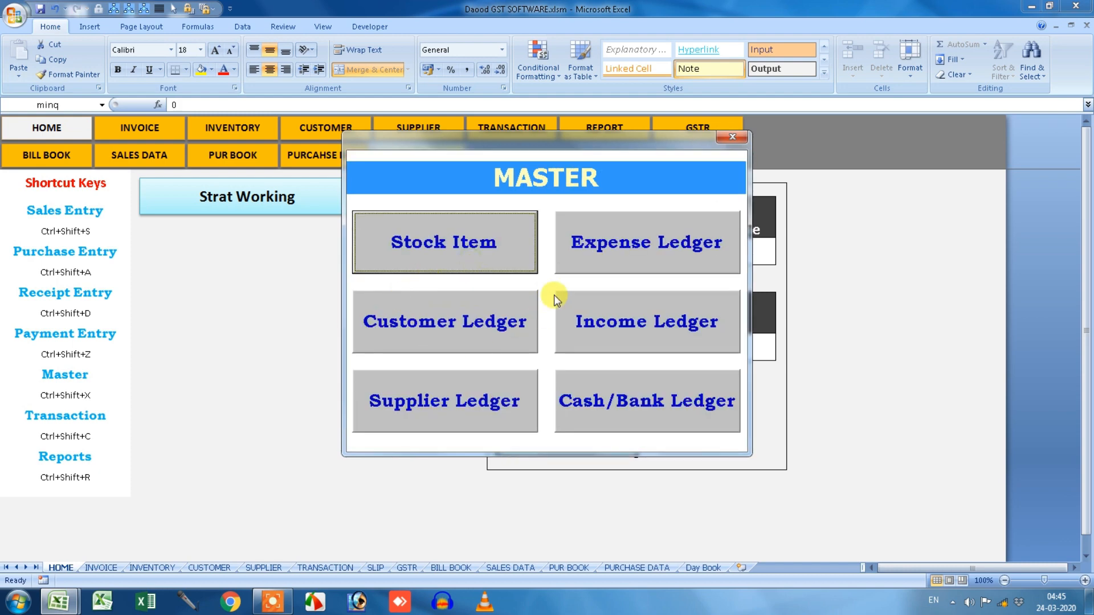
left_click(494, 399)
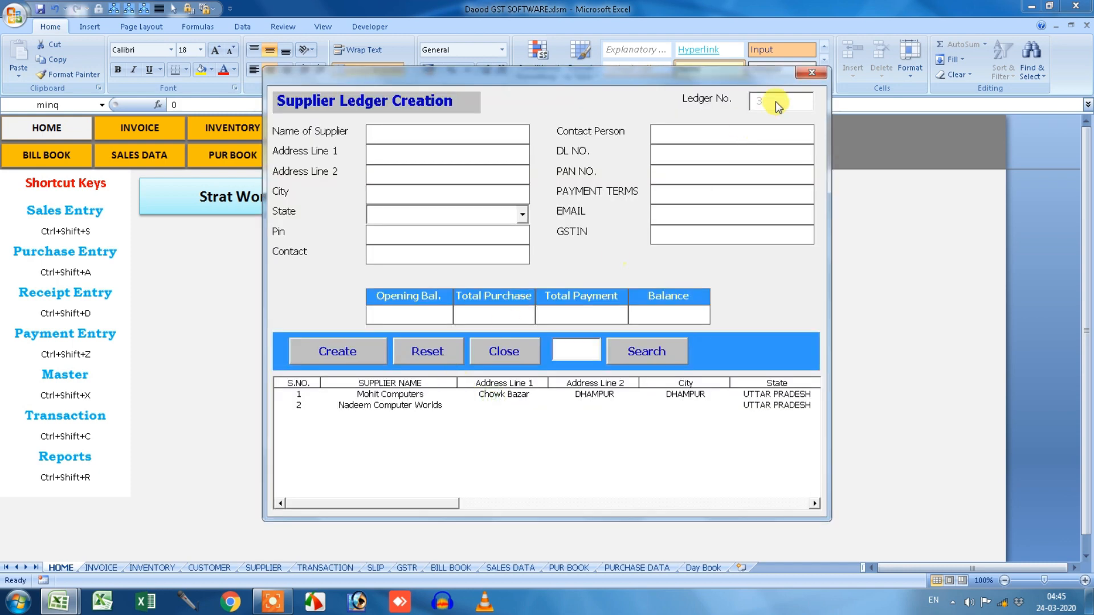
left_click(811, 72)
left_click(529, 317)
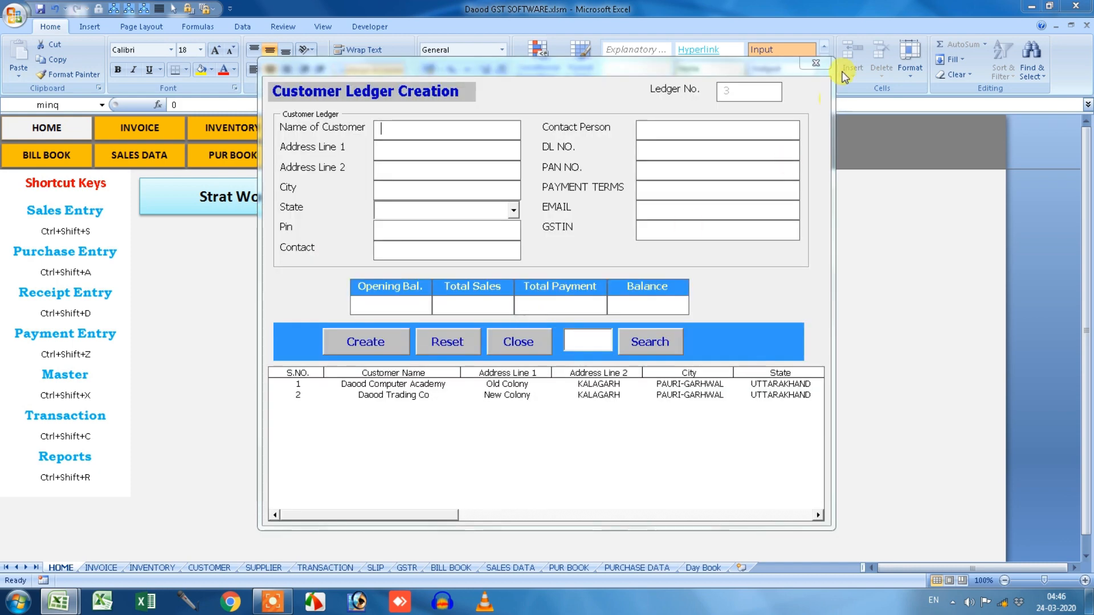
left_click(816, 63)
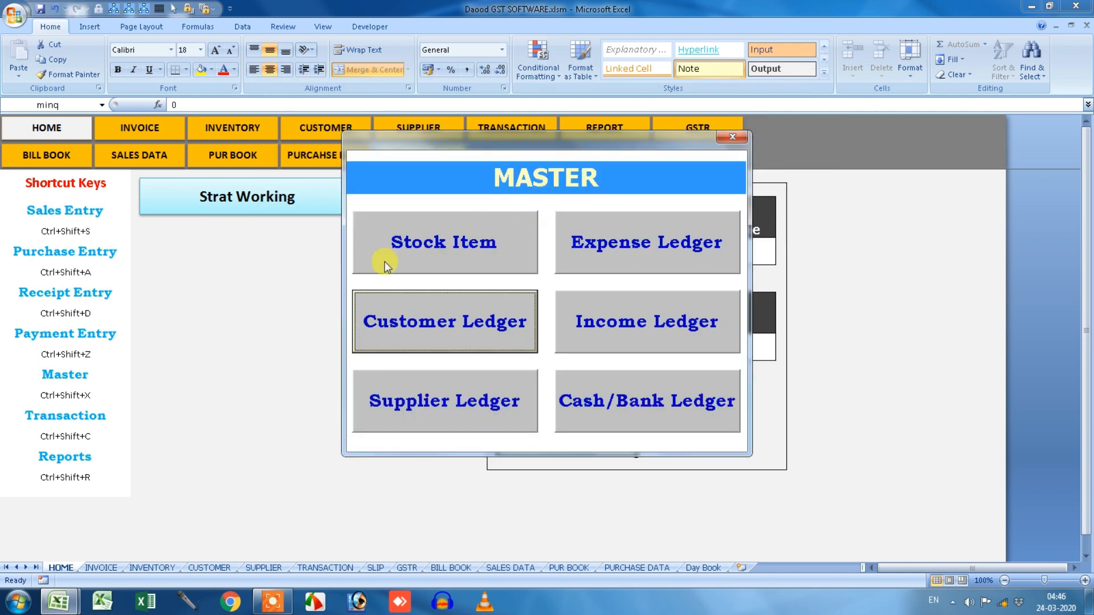
left_click(631, 263)
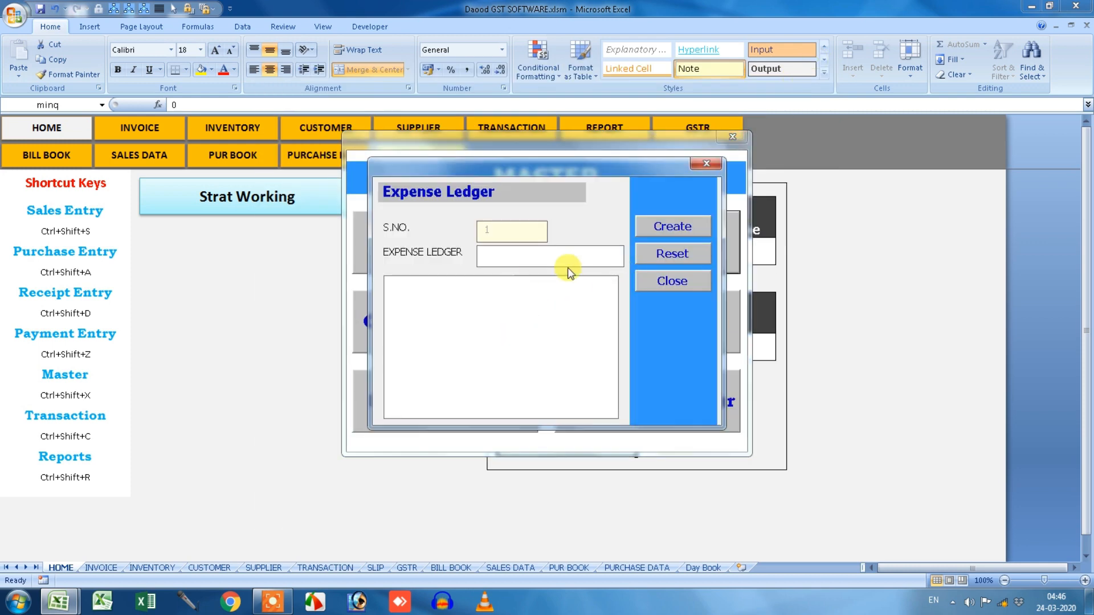
Create expense ledgers Rent, Advertising, Salary, Wages, Labour Charge and Other Exp.
type("Rent")
key("Return")
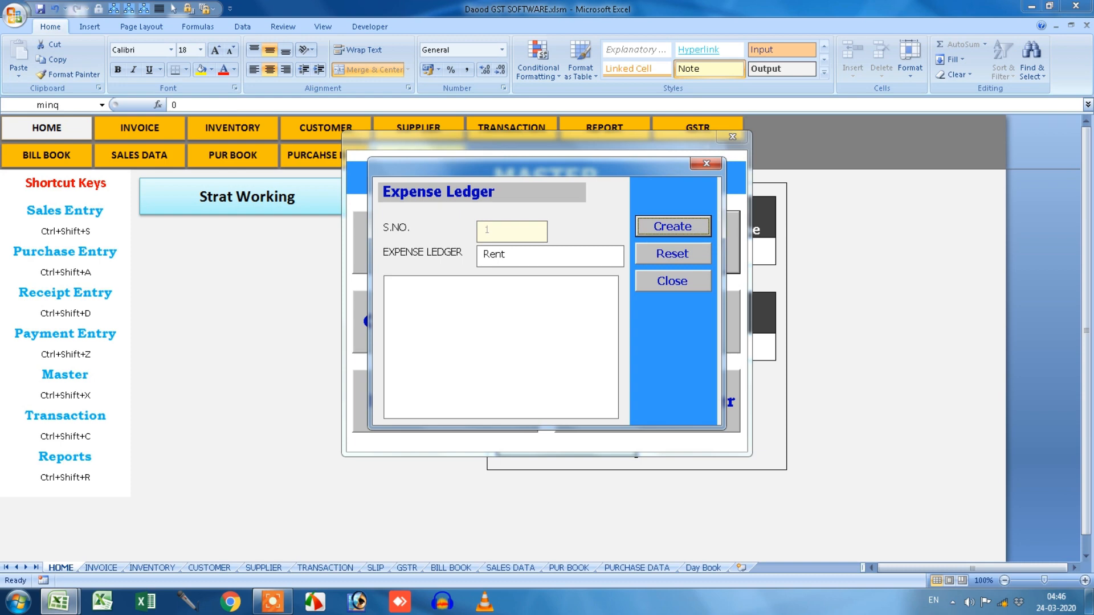
type("Advertising")
key("Return")
key("Return")
type("Salary")
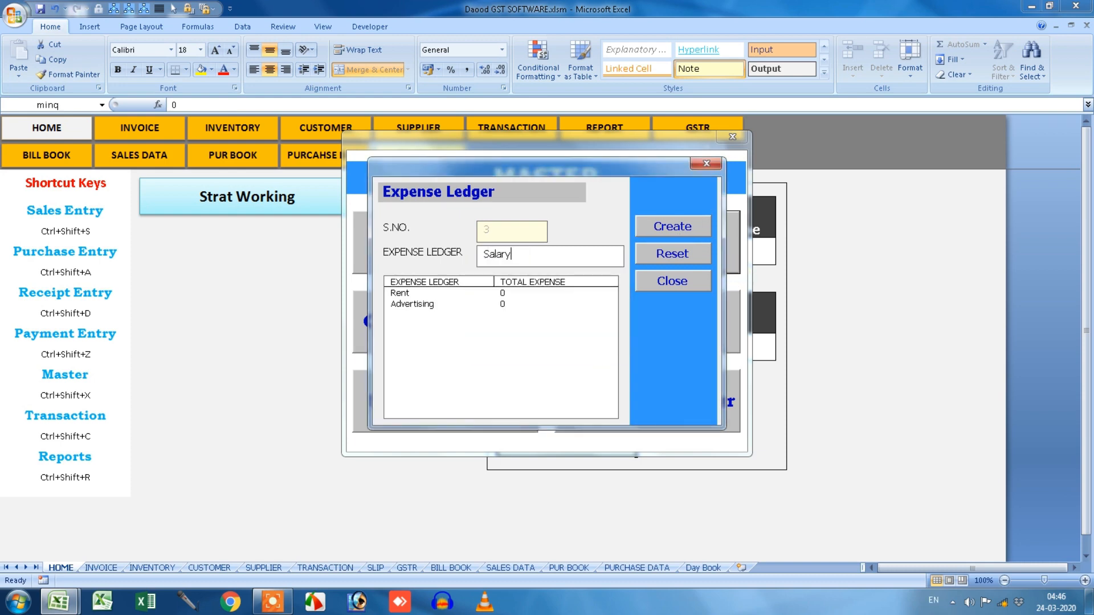
key("Return")
key("Return")
type("Wages")
key("Return")
key("Return")
type("L")
key("Return")
key("Return")
type("Other Exp")
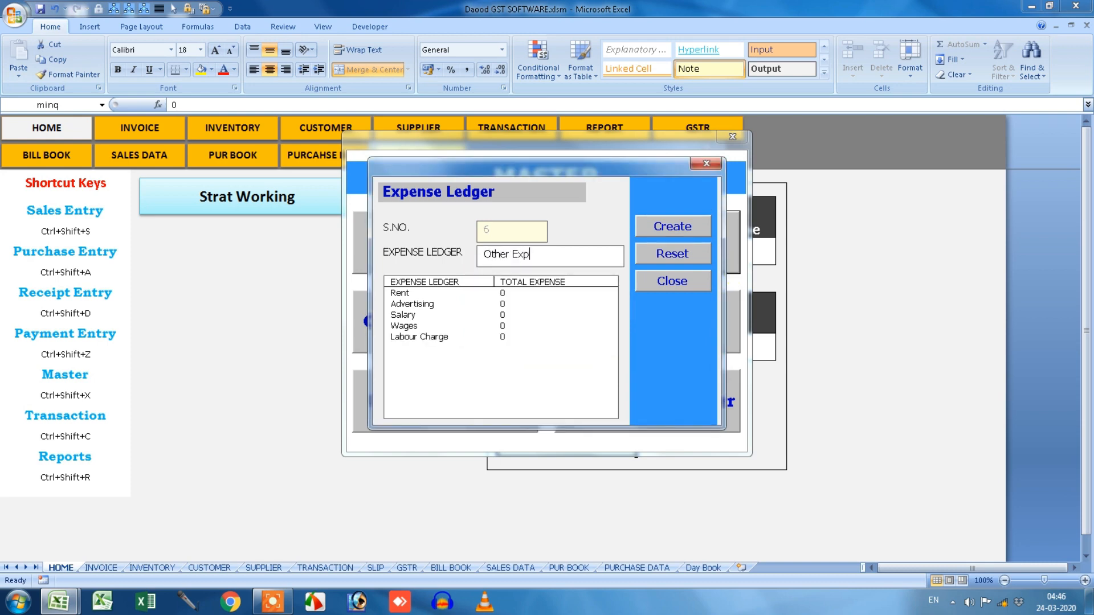
key("Return")
key("Return")
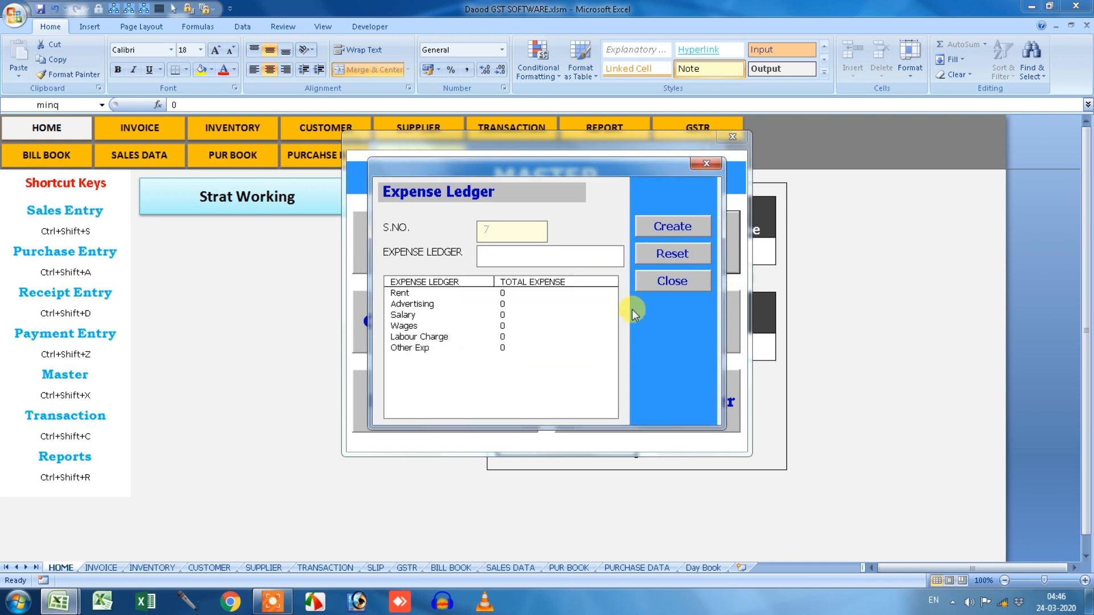
left_click(705, 163)
left_click(624, 328)
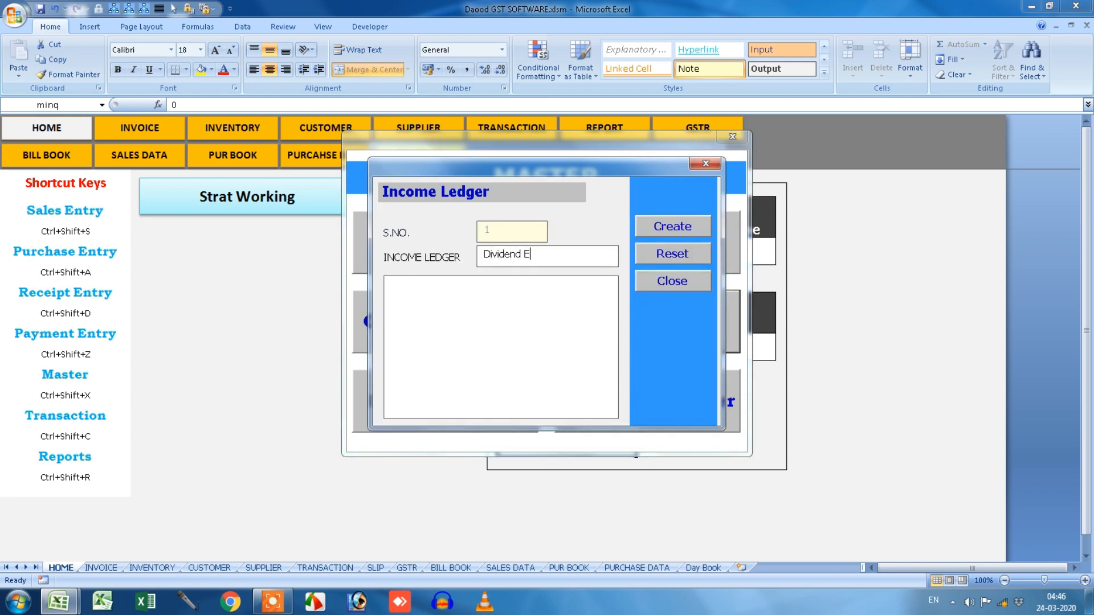
Create income ledgers Dividend Earn, Commission Earn and Interest Earn.
type("Dividend Earn")
key("Return")
key("Return")
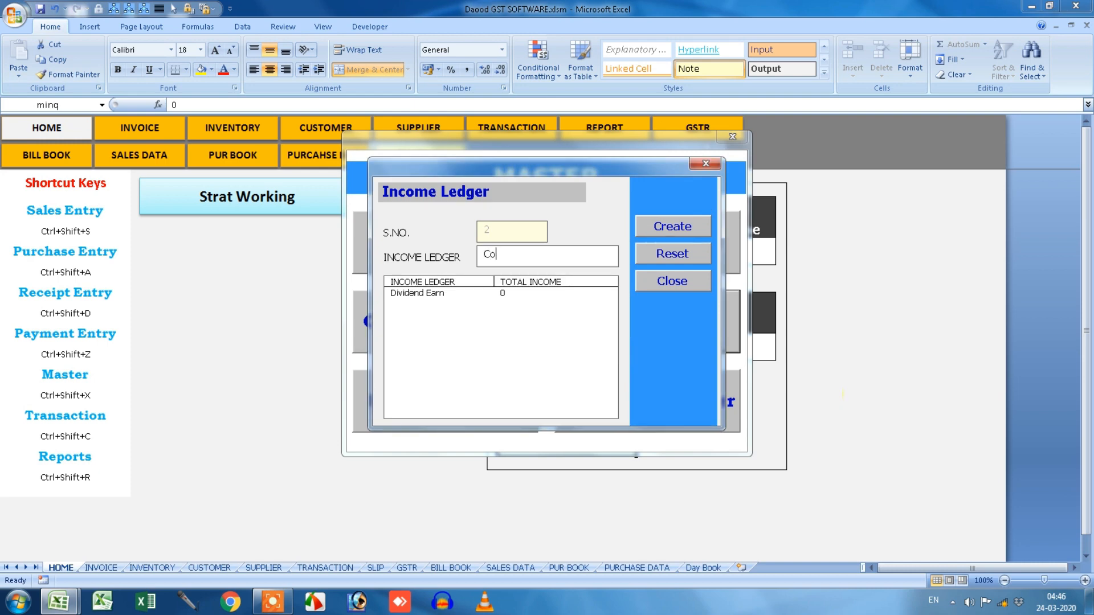
type("Commission Earn")
key("Return")
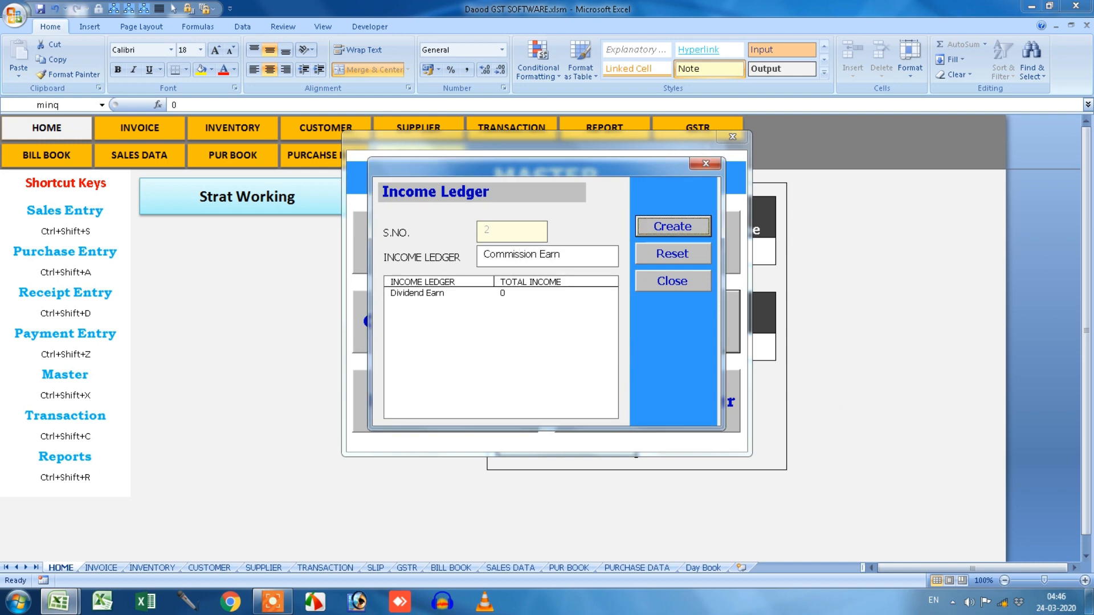
type("Interest")
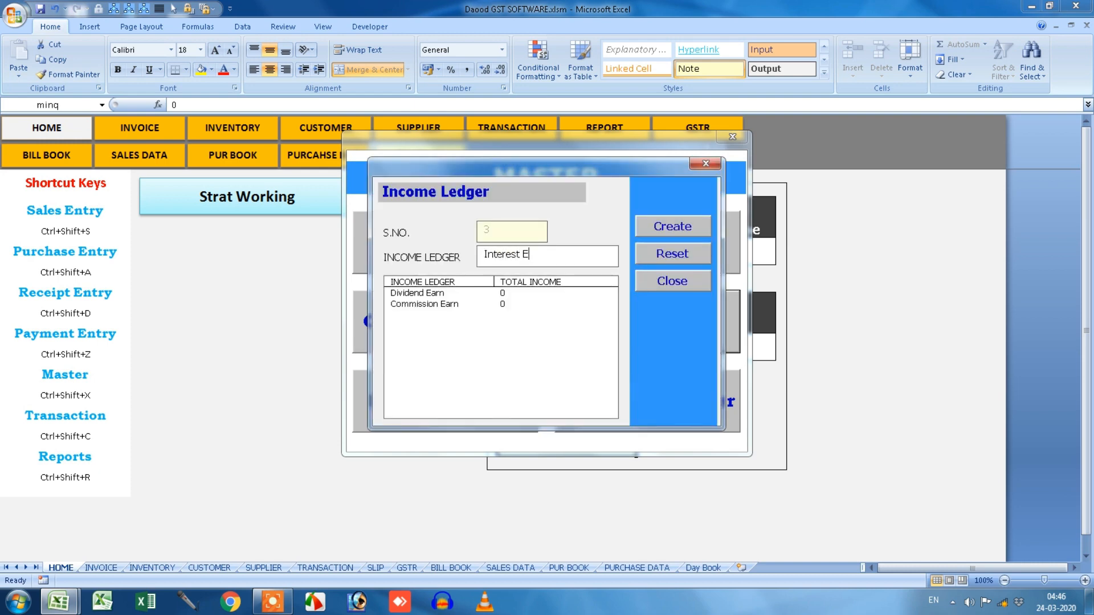
key("Return")
key("Return")
left_click(695, 167)
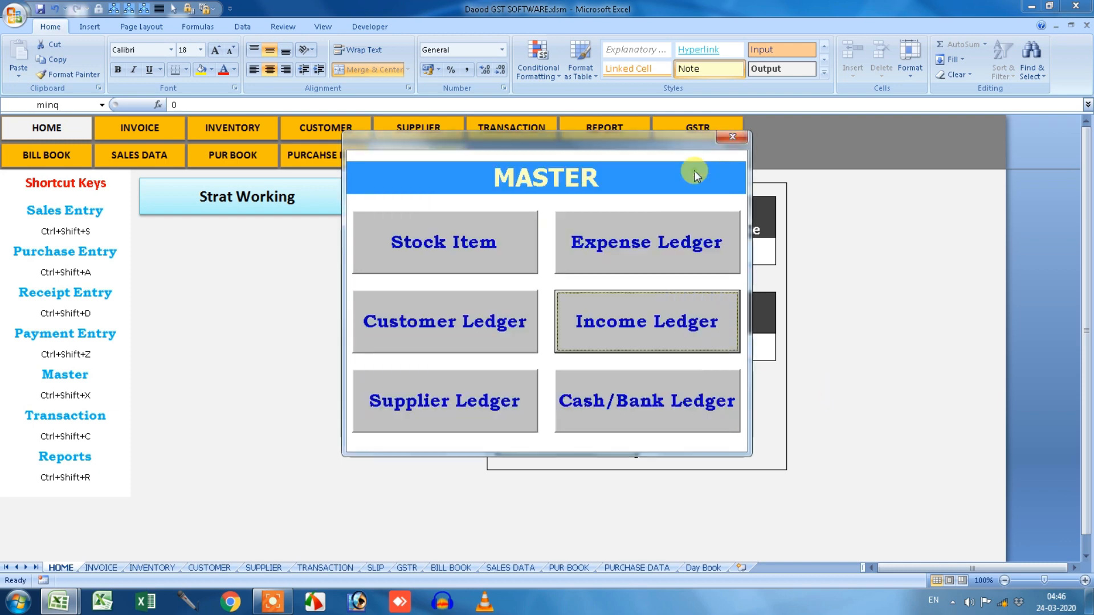
Close the Master menu and start a new Sales Entry from TRANSACTION.
left_click(657, 408)
left_click(743, 161)
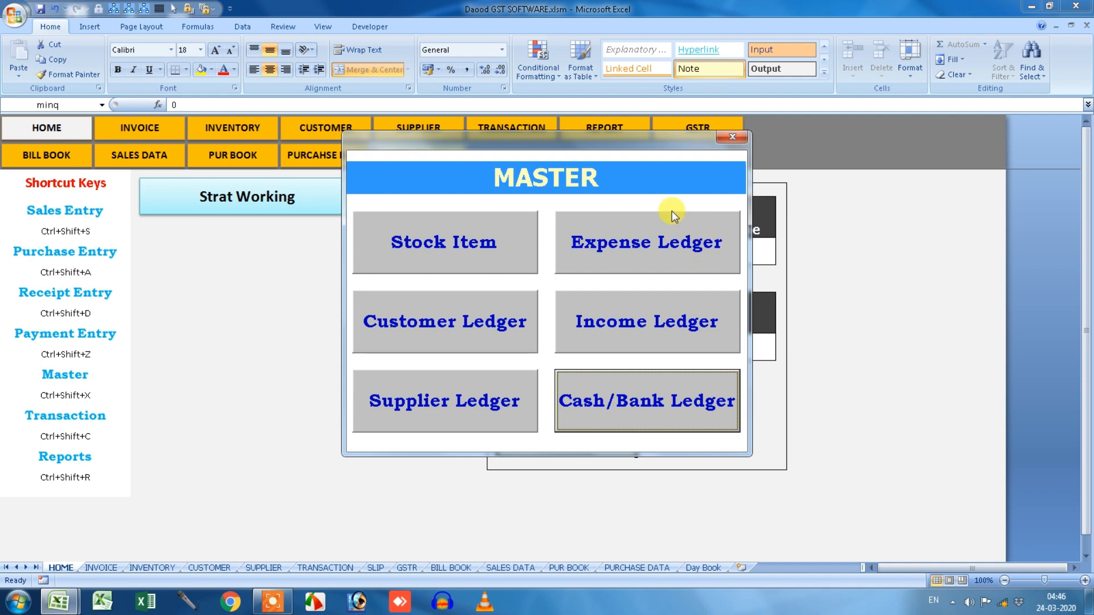
left_click(733, 137)
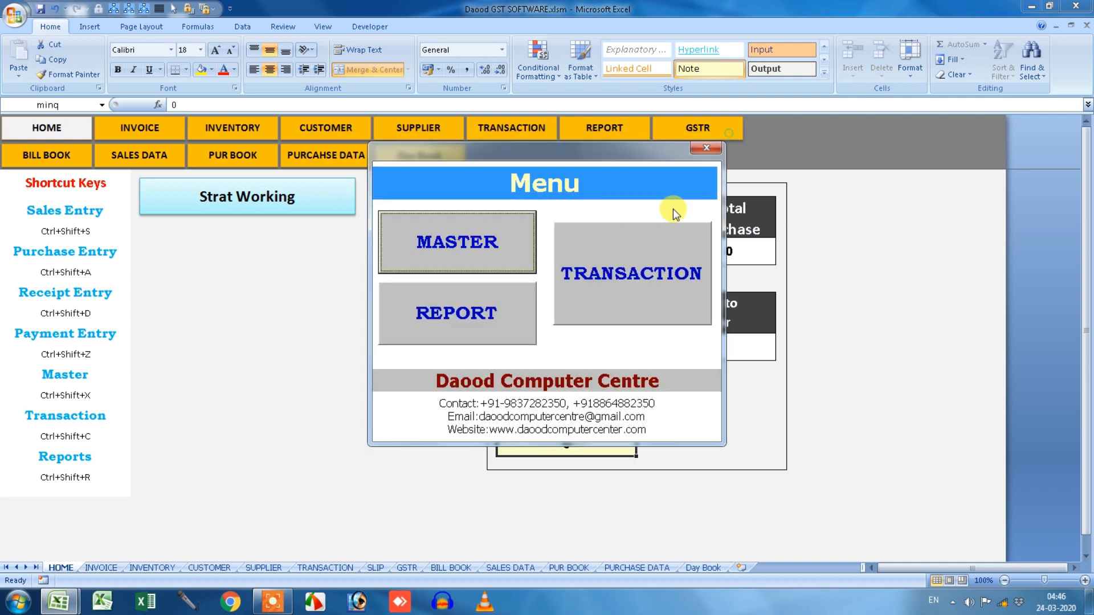
left_click(583, 292)
left_click(467, 249)
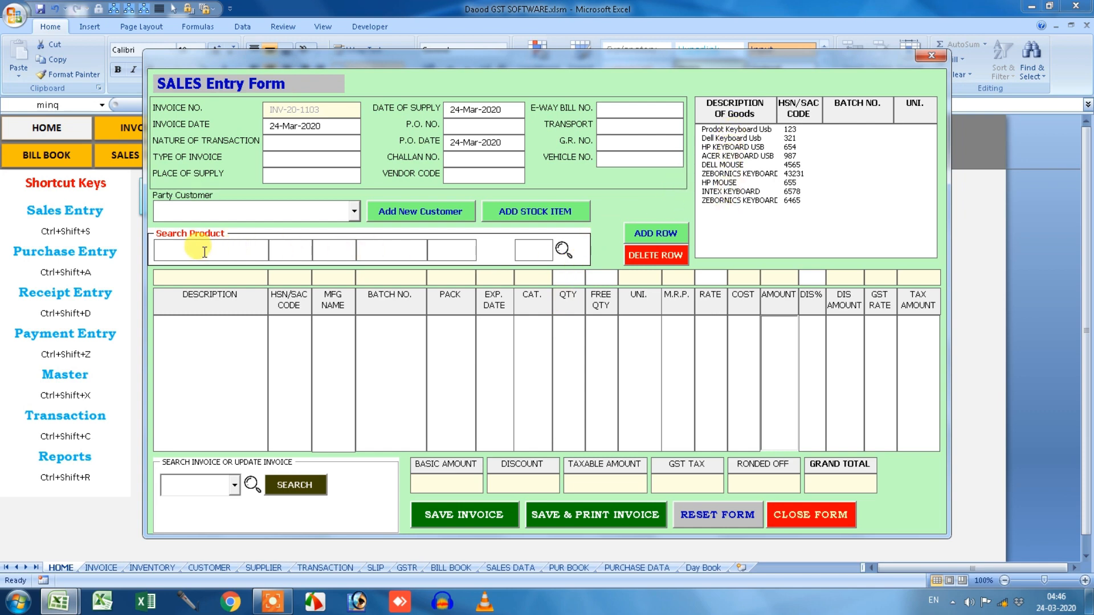
Filter products by I, M and K in the Search Product boxes, clear them, and close the form.
left_click(399, 253)
type("I")
left_click_drag(332, 241, 298, 238)
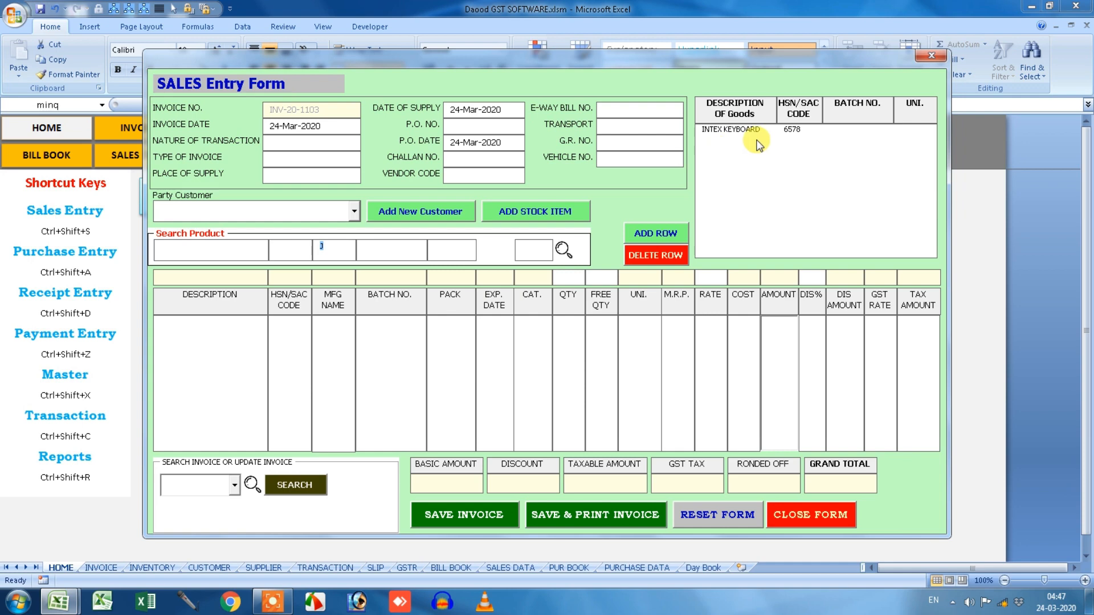
key("BackSpace")
left_click(545, 250)
type("M")
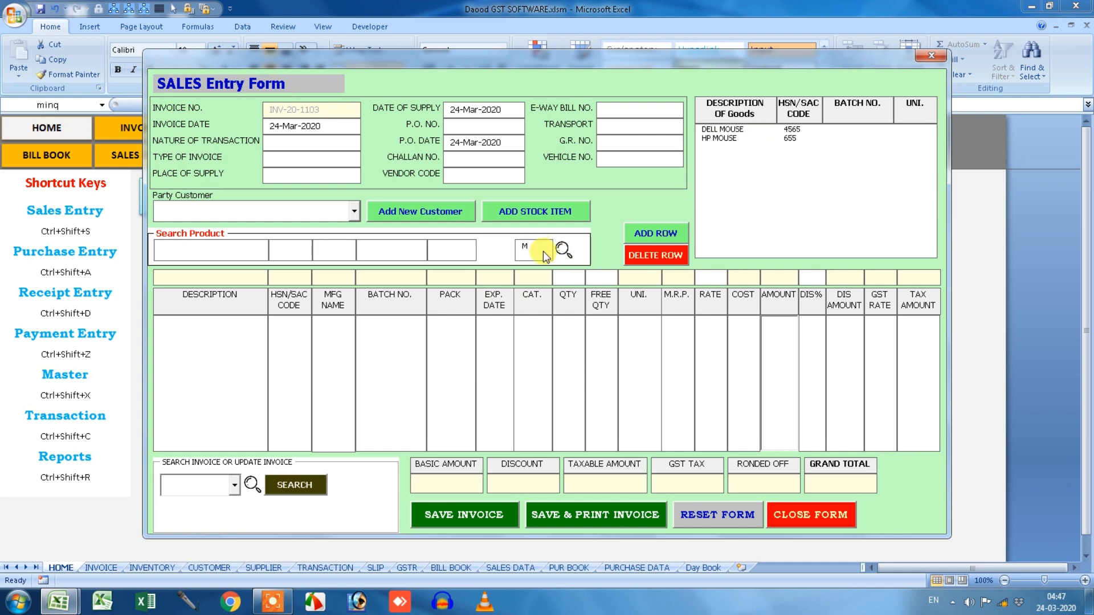
key("BackSpace")
type("K")
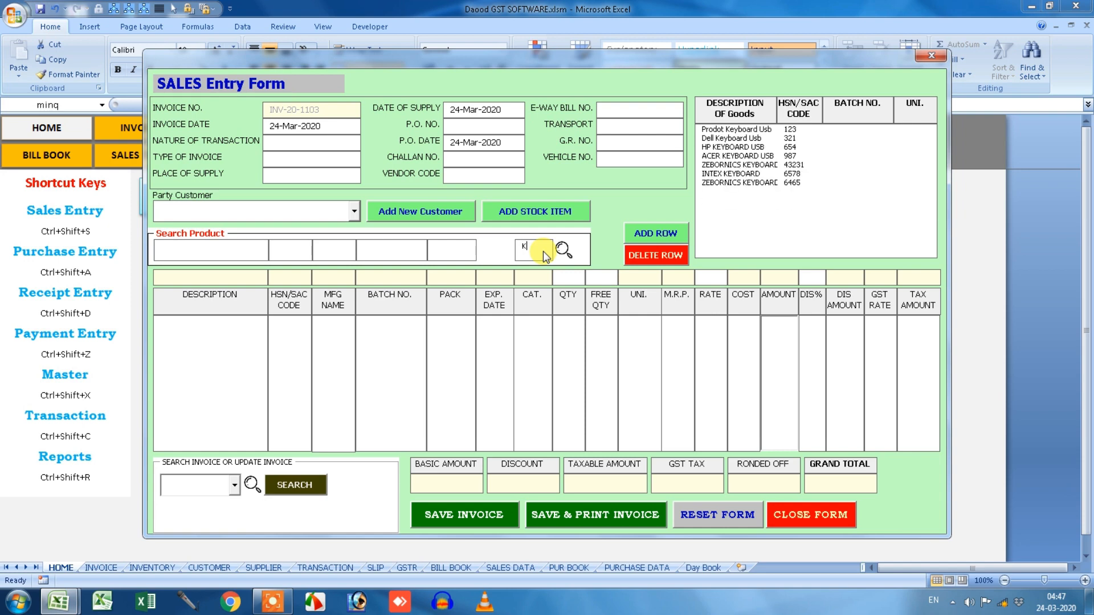
left_click_drag(544, 254, 503, 249)
key("BackSpace")
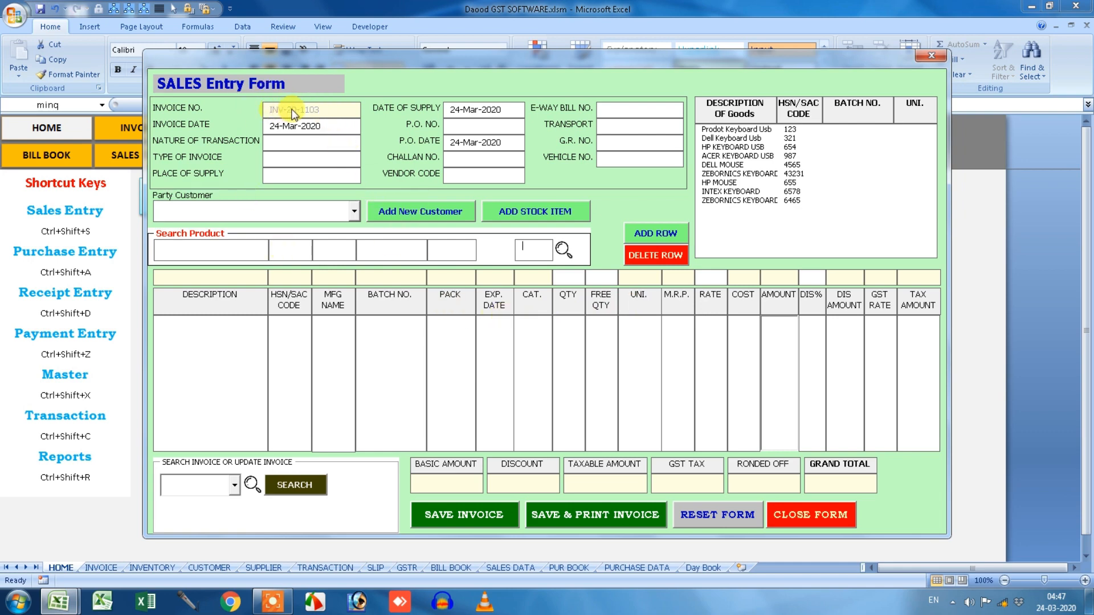
left_click(930, 56)
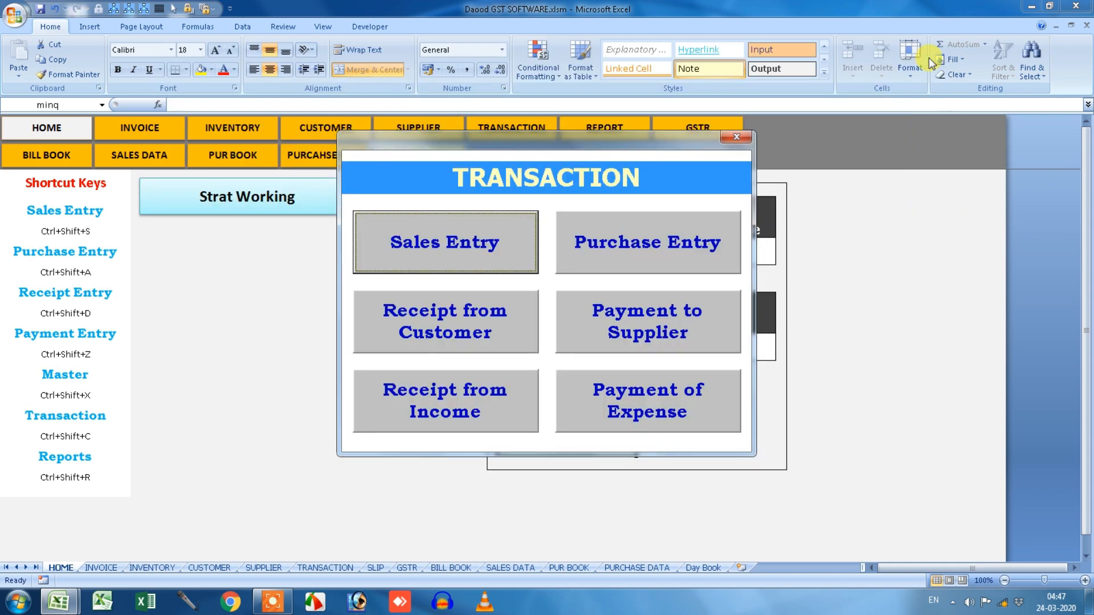
Close the transaction and main menus and go to the BILL BOOK sheet.
left_click(736, 136)
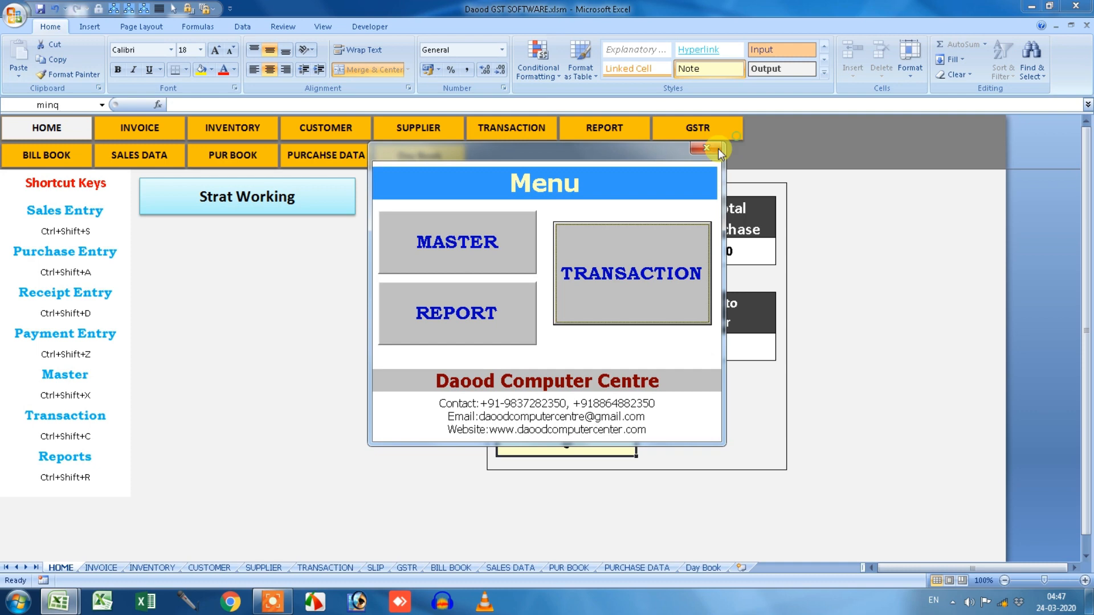
left_click(717, 143)
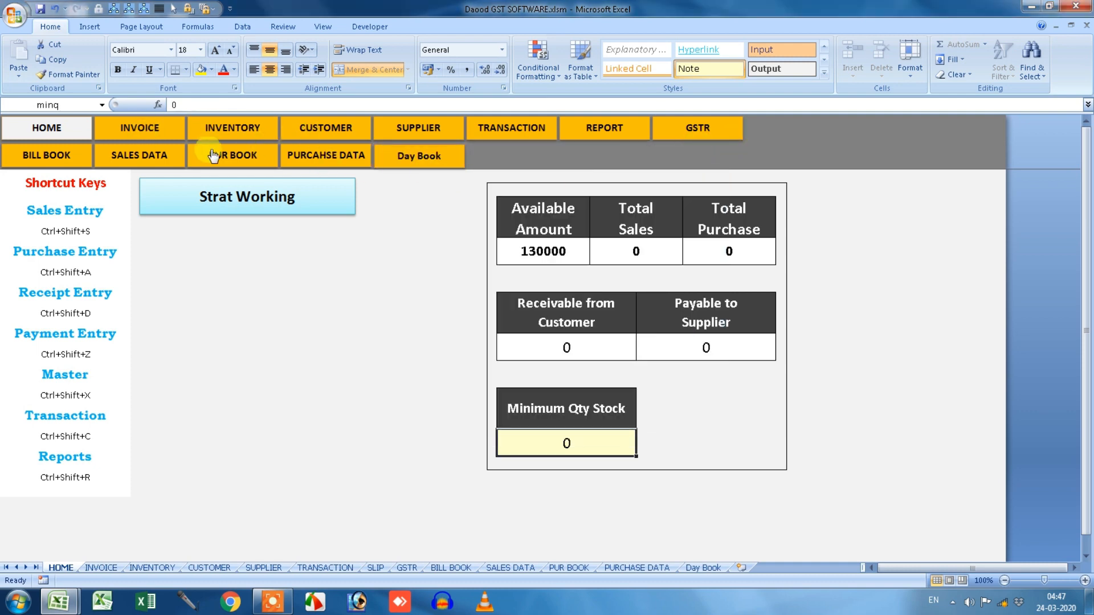
left_click(72, 154)
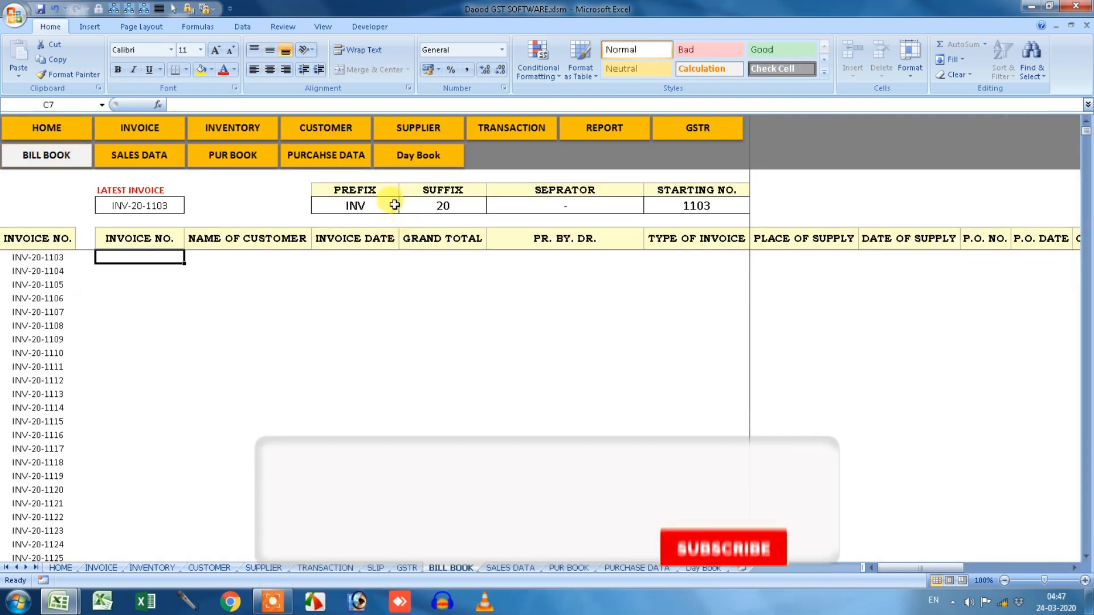
Clear the invoice PREFIX, SUFFIX and SEPRATOR so numbering starts at plain 1103.
left_click(370, 206)
left_click(443, 207)
left_click(580, 207)
left_click(688, 205)
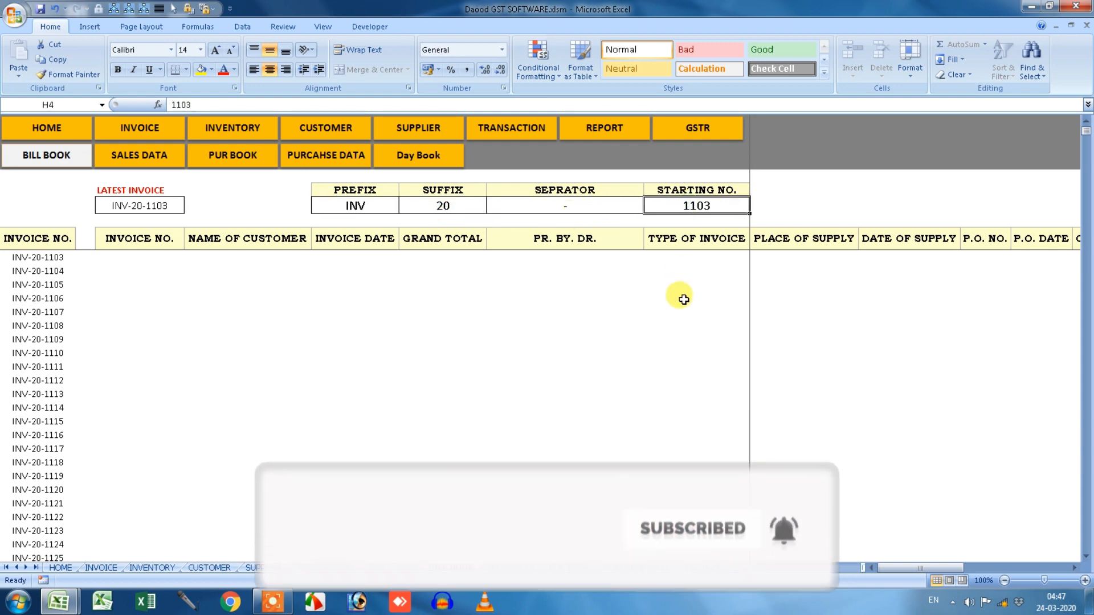
left_click_drag(362, 199, 531, 196)
key("Delete")
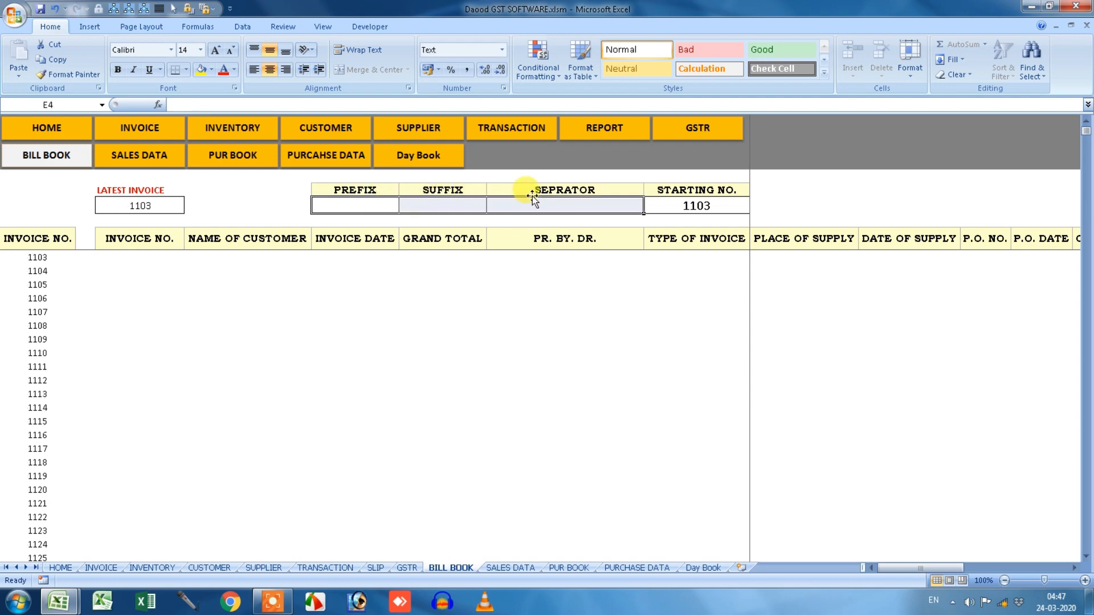
left_click(687, 207)
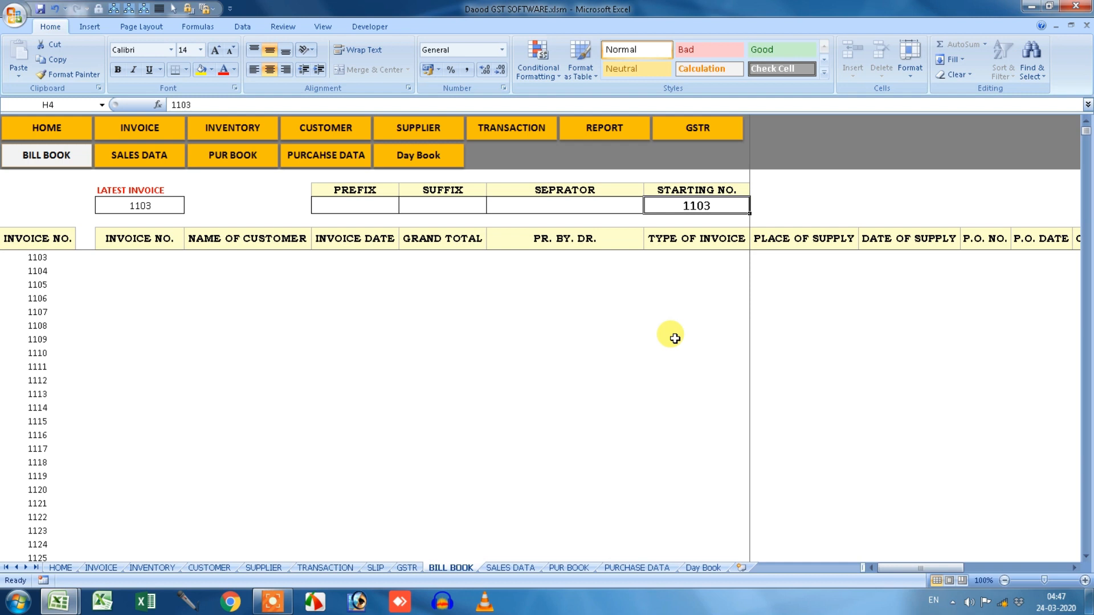
left_click(77, 131)
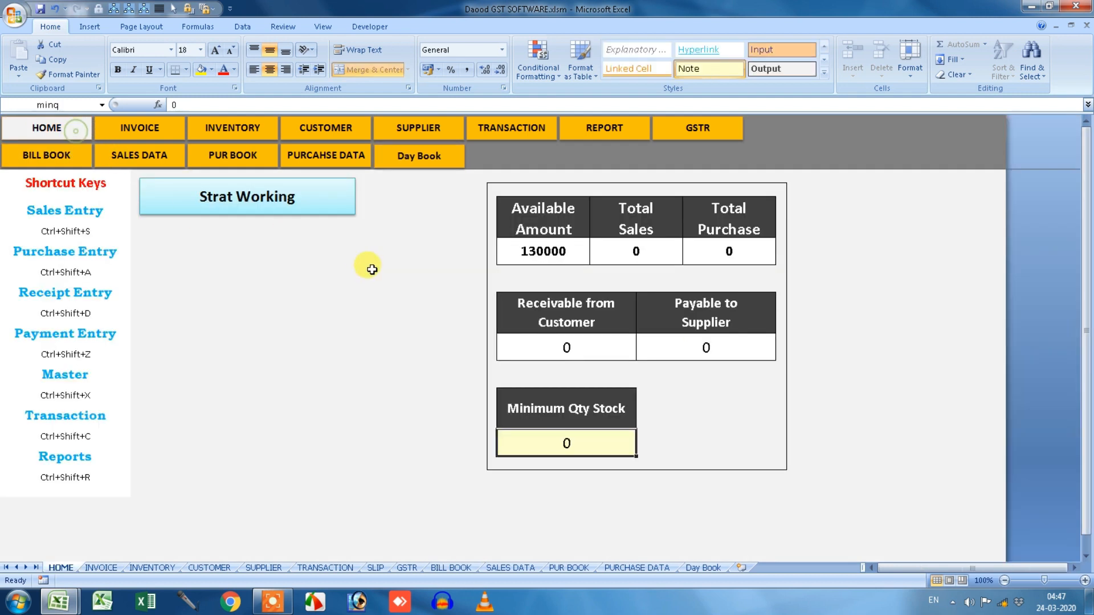
Start a new Sales Entry and set Place of Supply to KALAGARH.
left_click(253, 216)
left_click(563, 270)
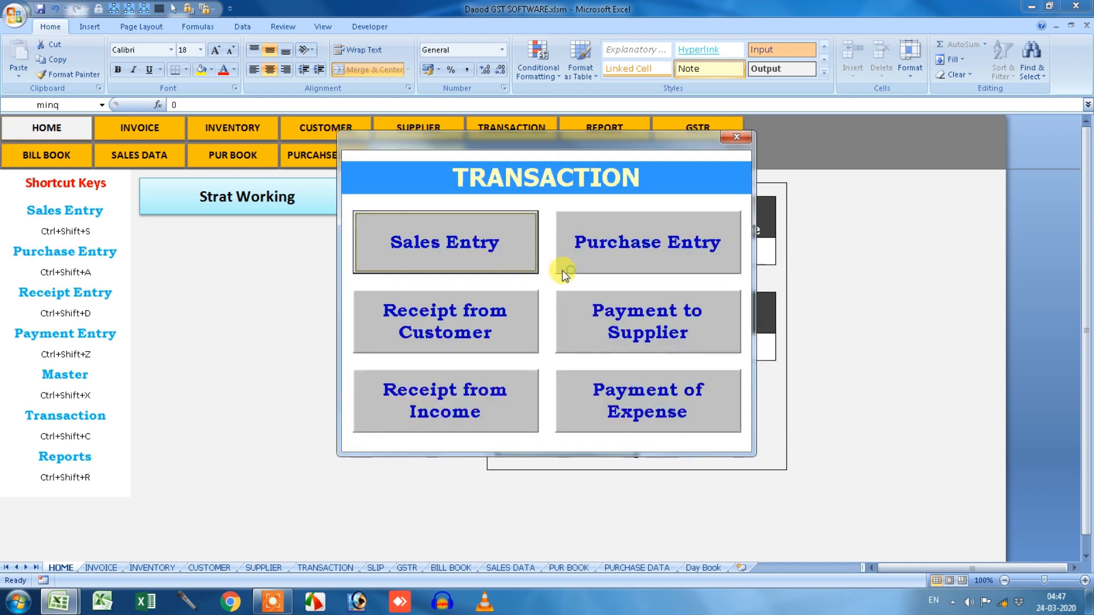
left_click(466, 247)
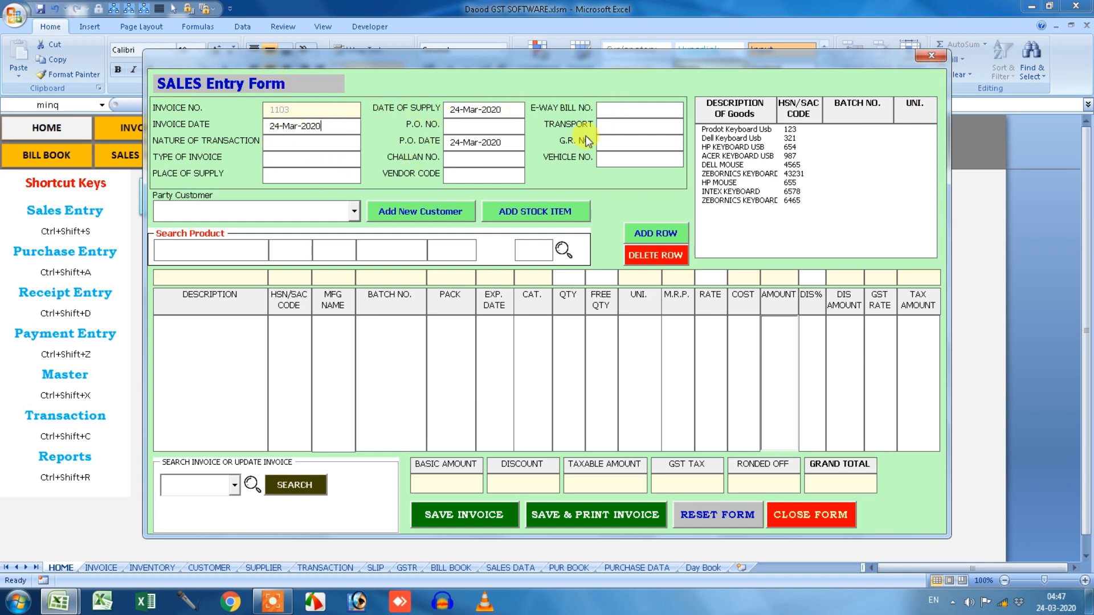
left_click(323, 173)
type("KALAGARH")
left_click(291, 144)
double_click(302, 175)
Enter P.O. No. 123 and the remaining header fields, including vehicle number UK-07-123.
left_click(460, 127)
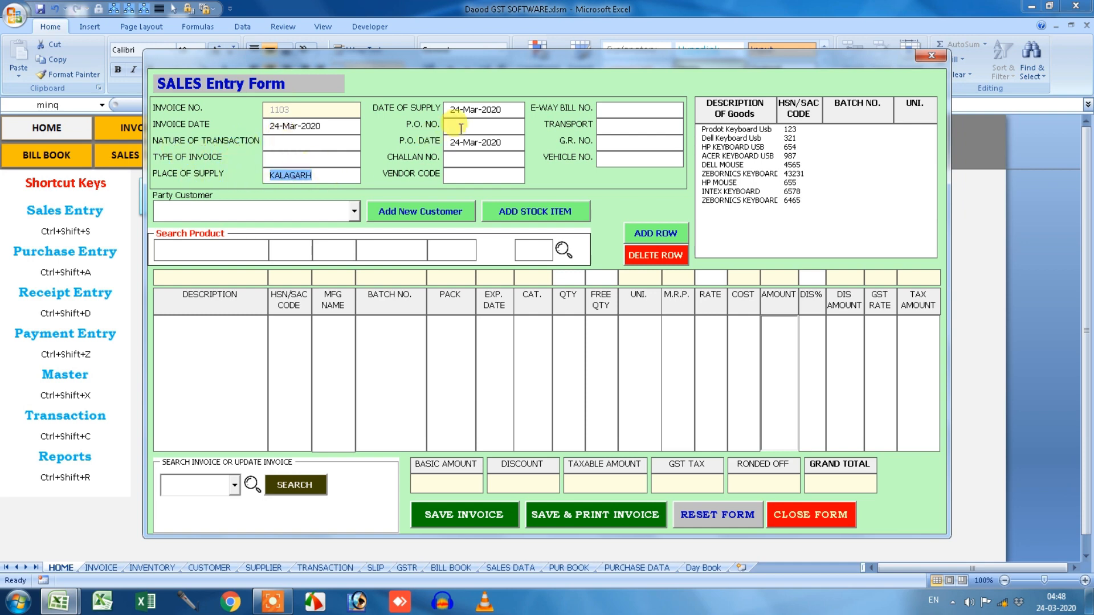
type("123")
key("Tab")
key("Tab")
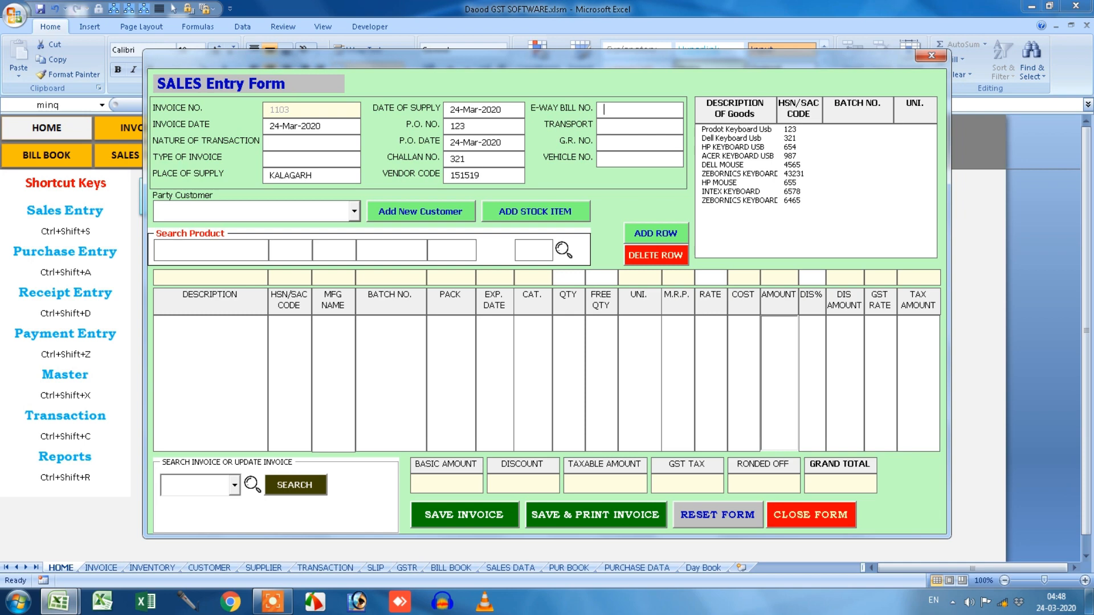
type("9865")
type("1025")
type("UP")
key("BackSpace")
type("K-07")
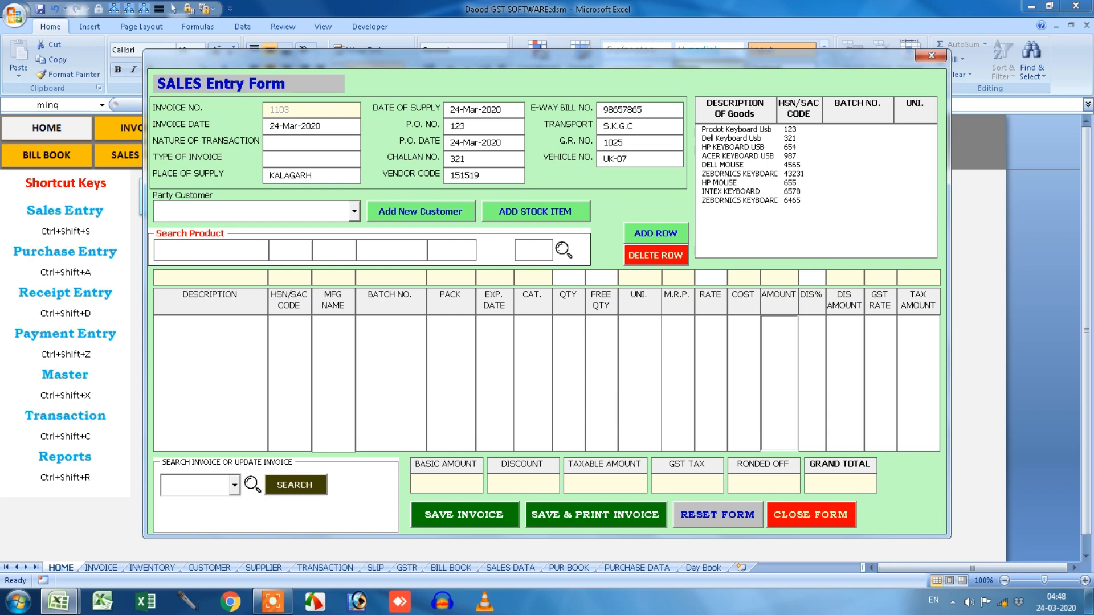
type("-123")
left_click(353, 212)
Choose Daood Trading Co as the customer for invoice 1103.
left_click(293, 238)
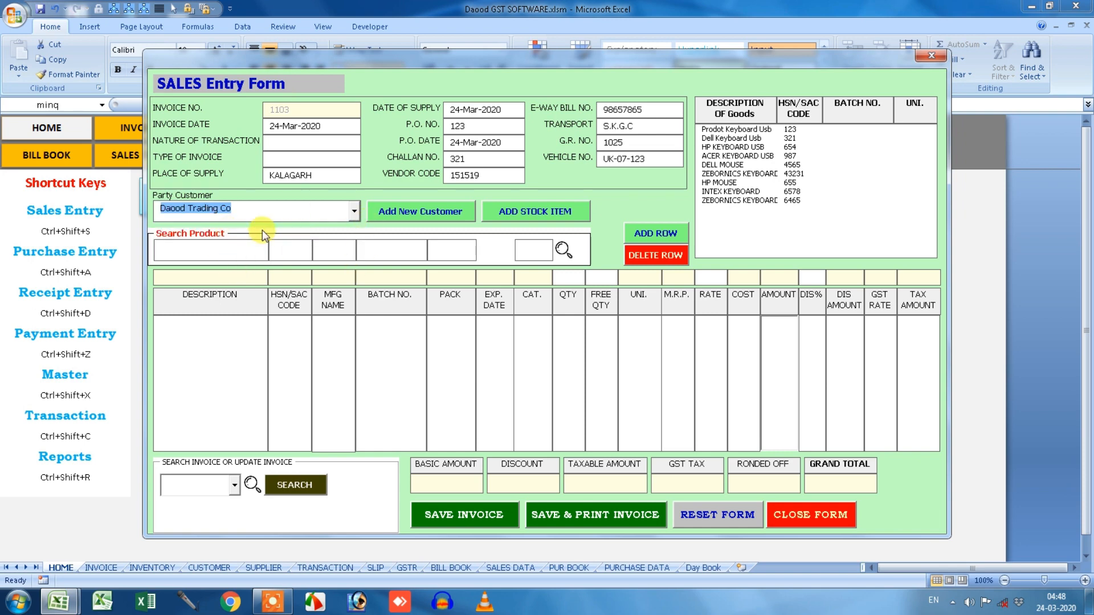
left_click(391, 212)
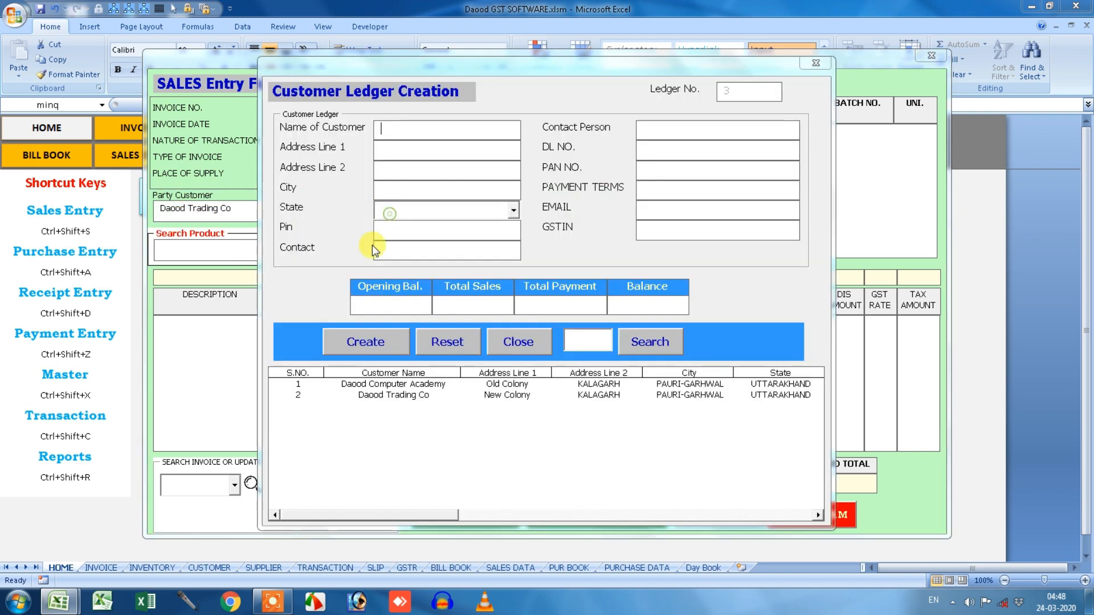
left_click(816, 63)
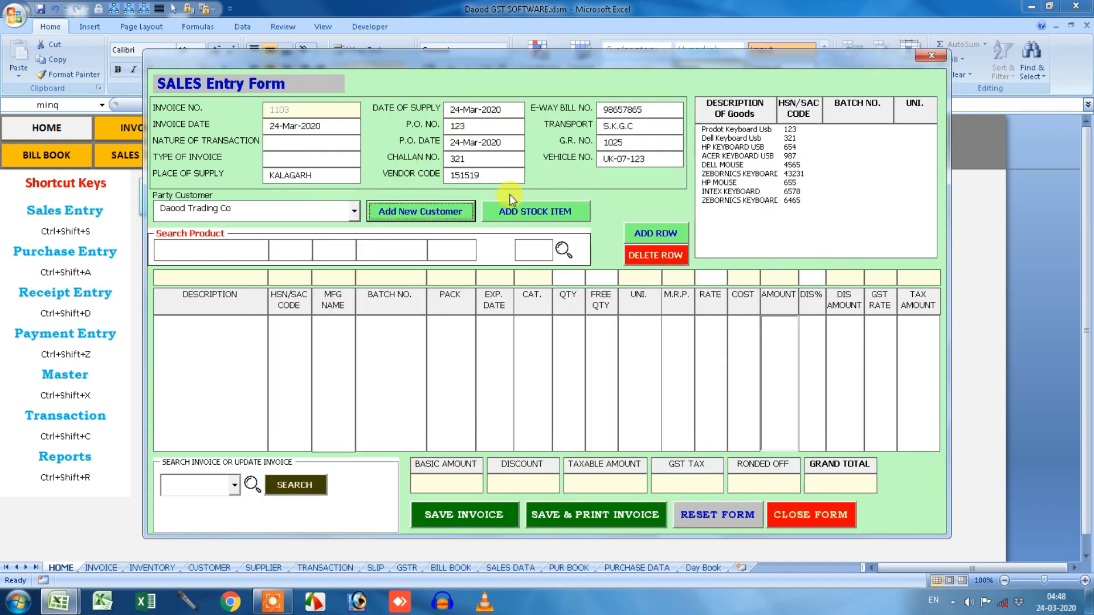
left_click(526, 211)
left_click(832, 70)
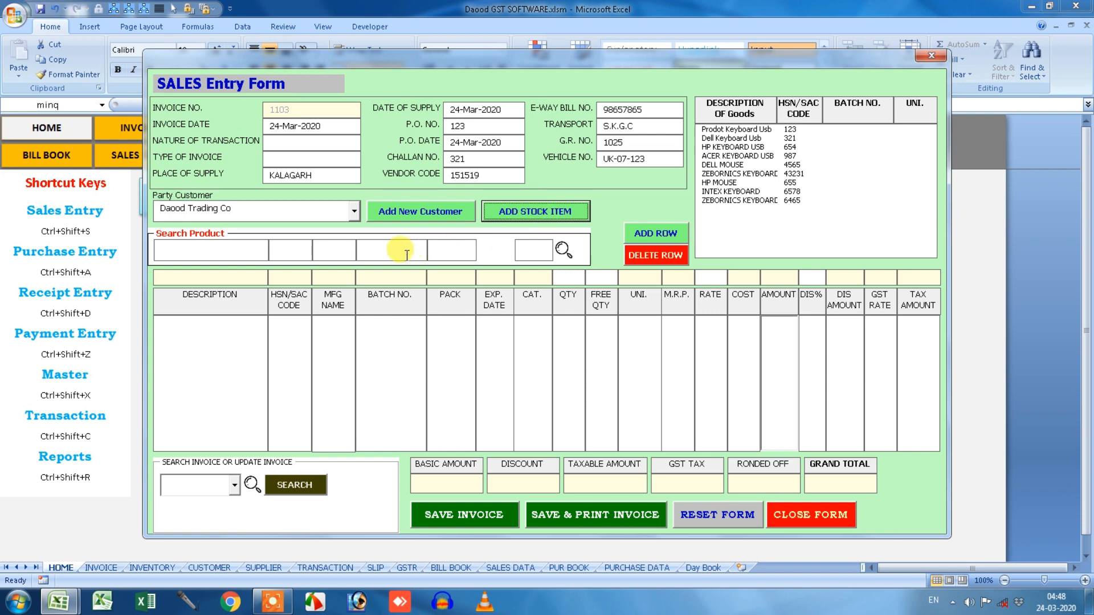
Add a Prodot Keyboard Usb line with quantity entry 2210 and 2% discount.
left_click(738, 130)
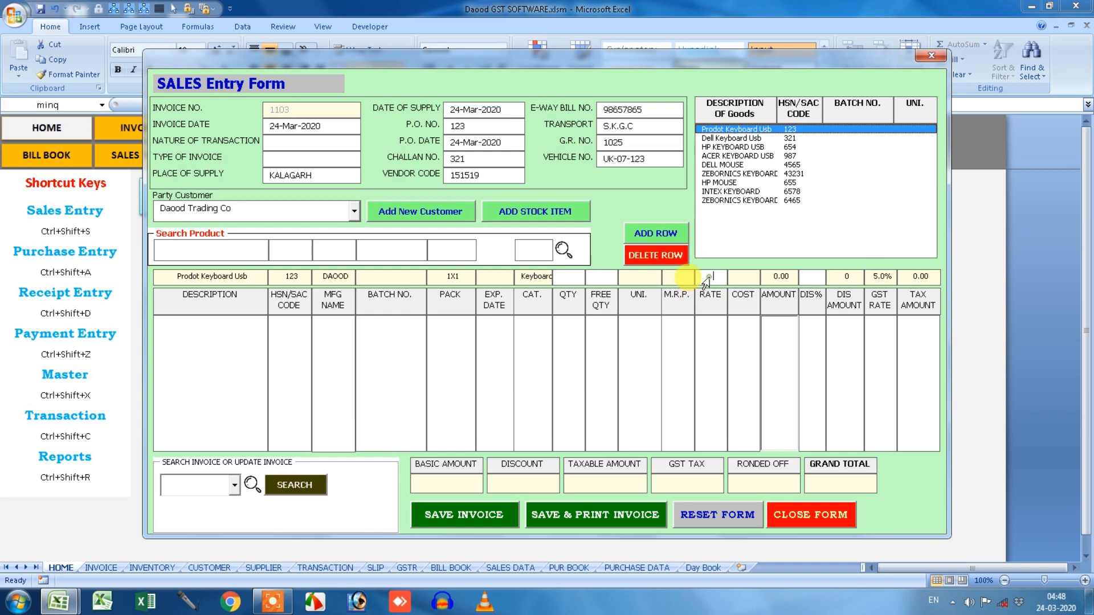
left_click(563, 278)
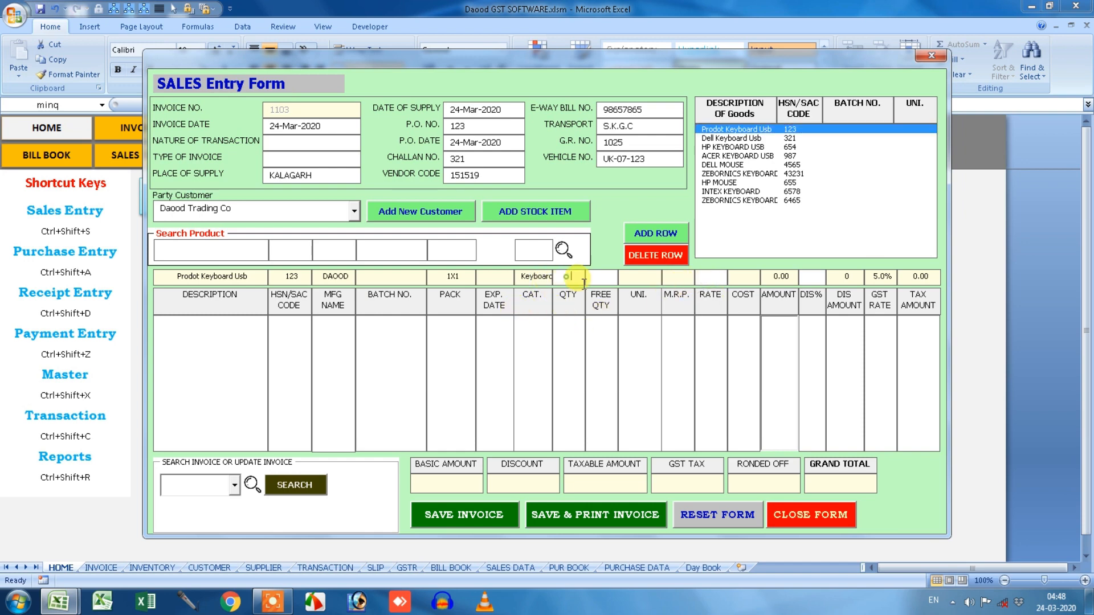
type("2")
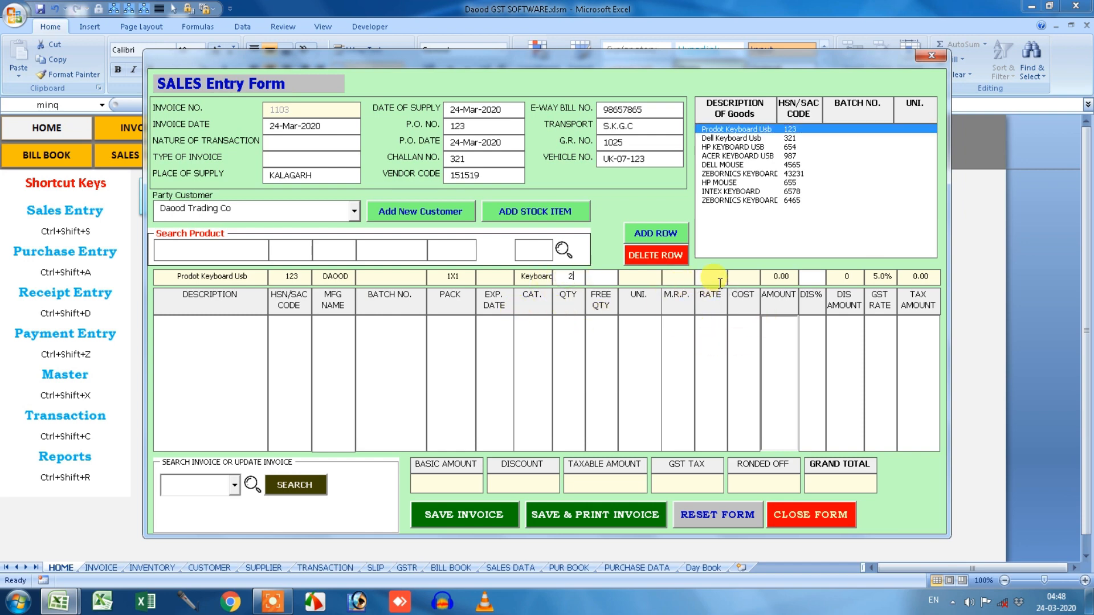
type("210")
left_click(807, 277)
type("2")
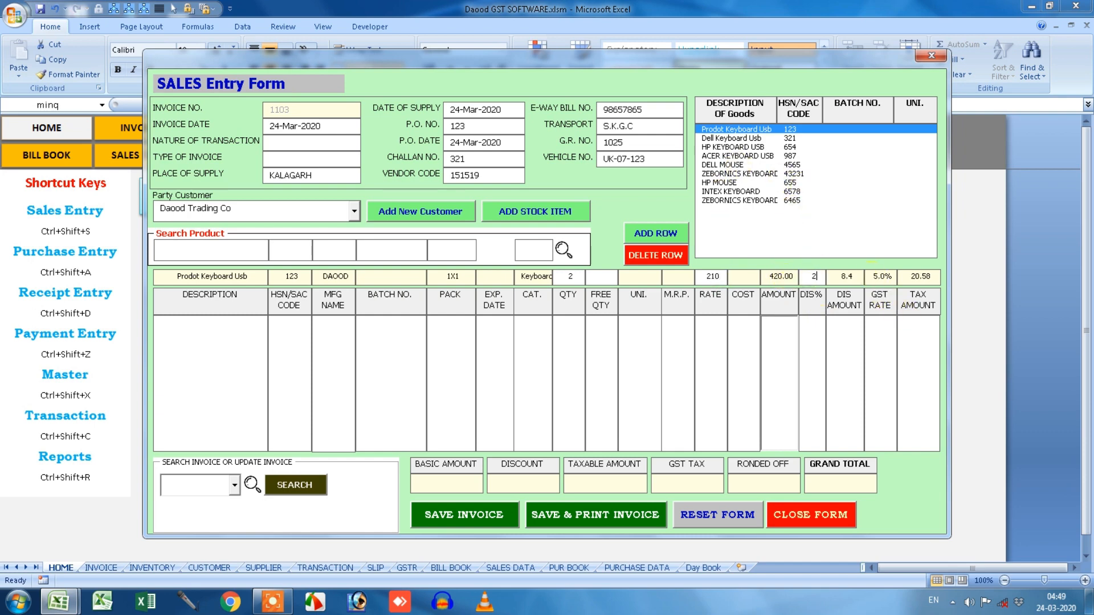
left_click(654, 237)
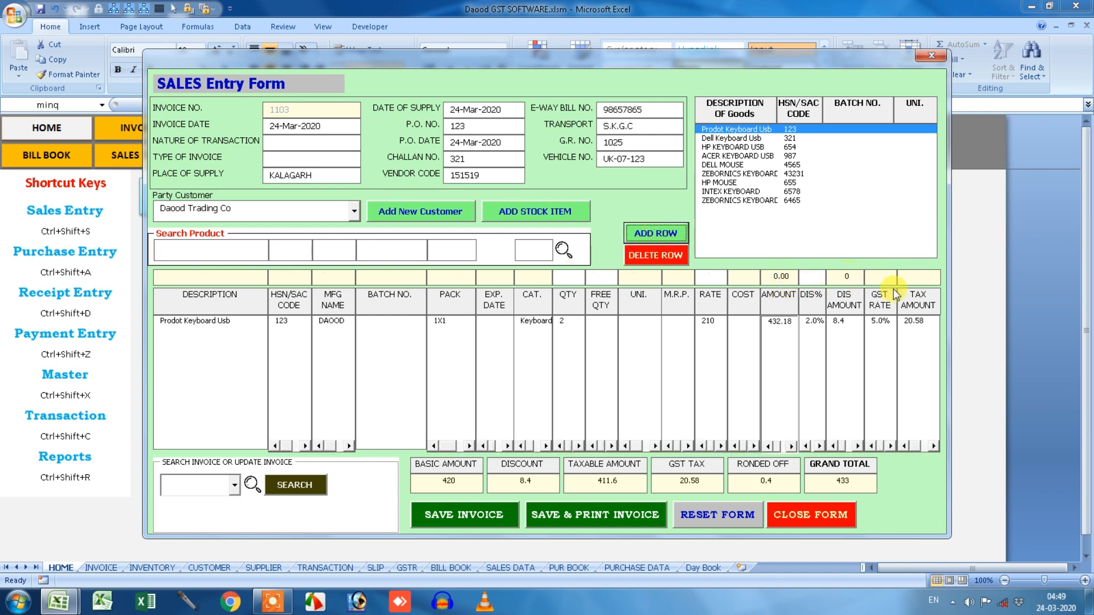
Add a Dell Keyboard Usb line with quantity 2 at rate 420.
left_click(752, 137)
left_click(567, 278)
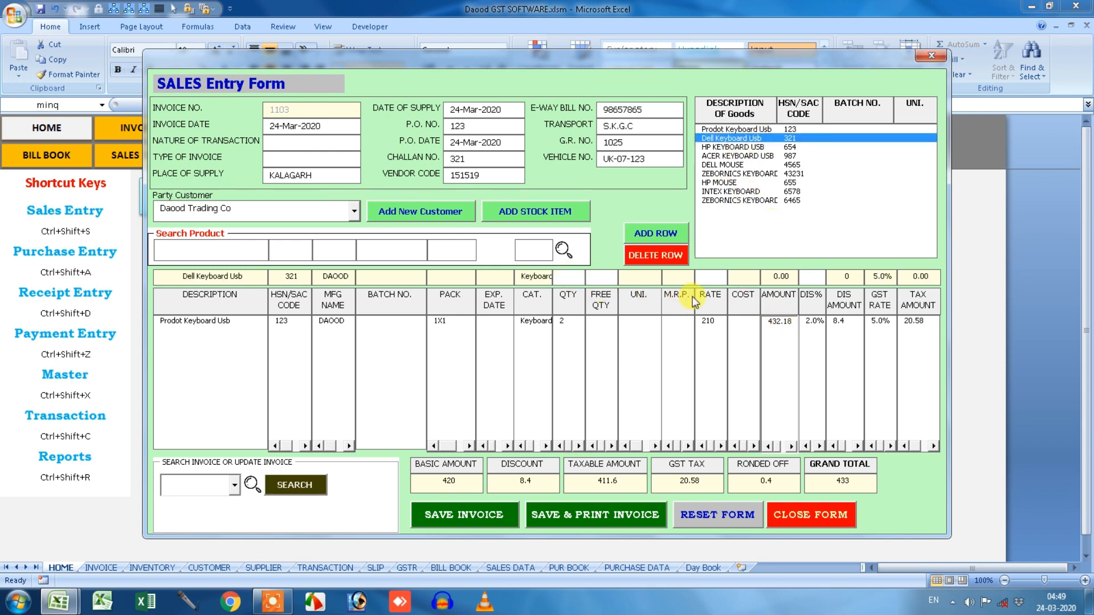
type("2")
left_click(707, 283)
type("420")
left_click(656, 233)
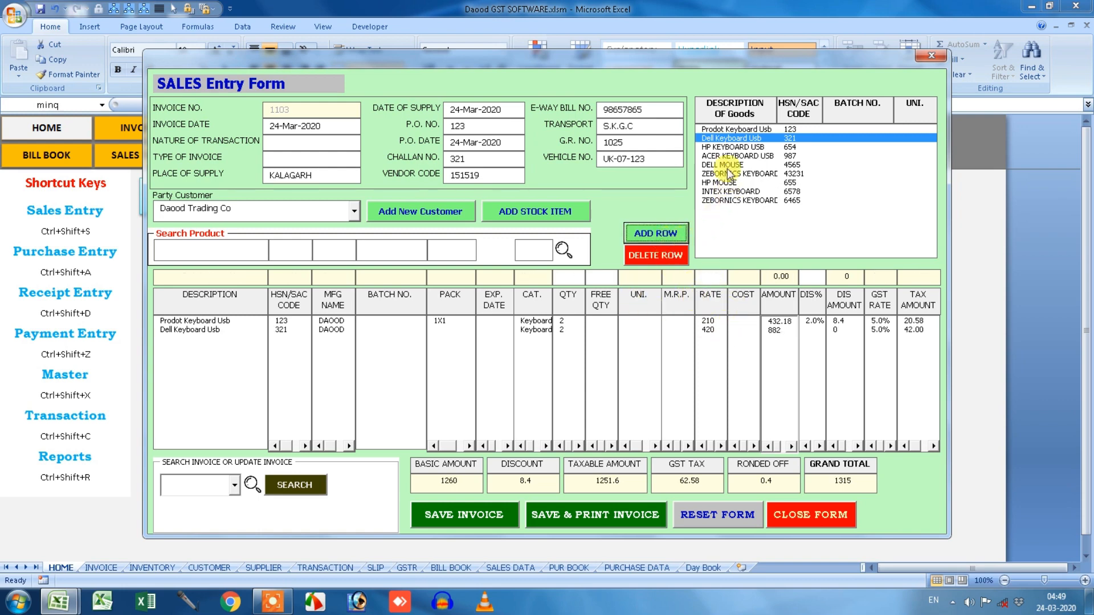
Add an HP KEYBOARD USB line: quantity 3, free 1, rate 560, 3% discount.
left_click(731, 150)
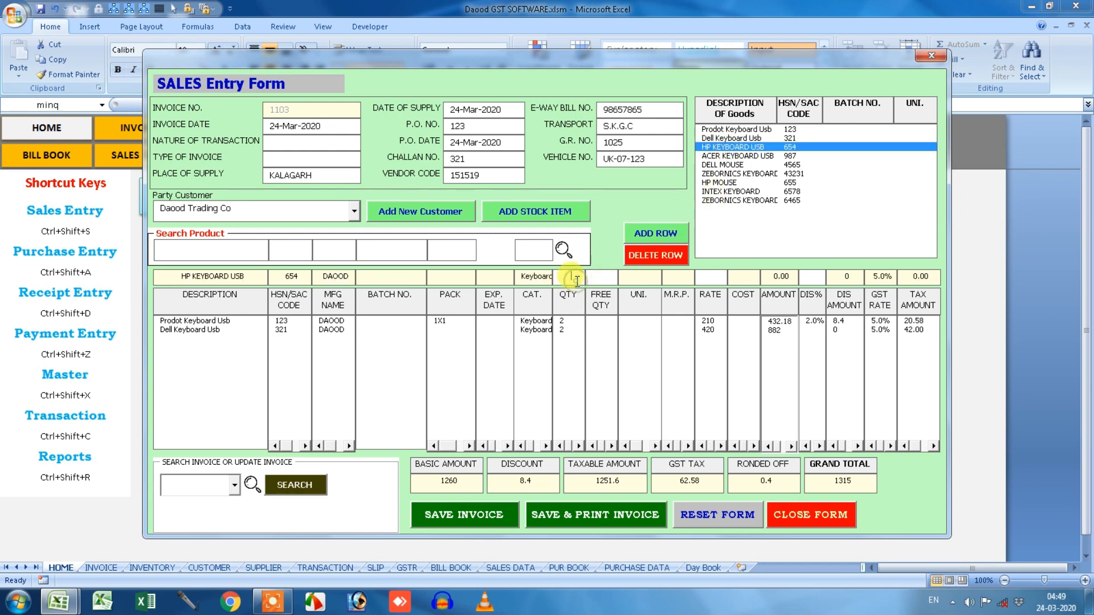
left_click(577, 278)
type("3")
left_click(594, 278)
type("1")
left_click(721, 272)
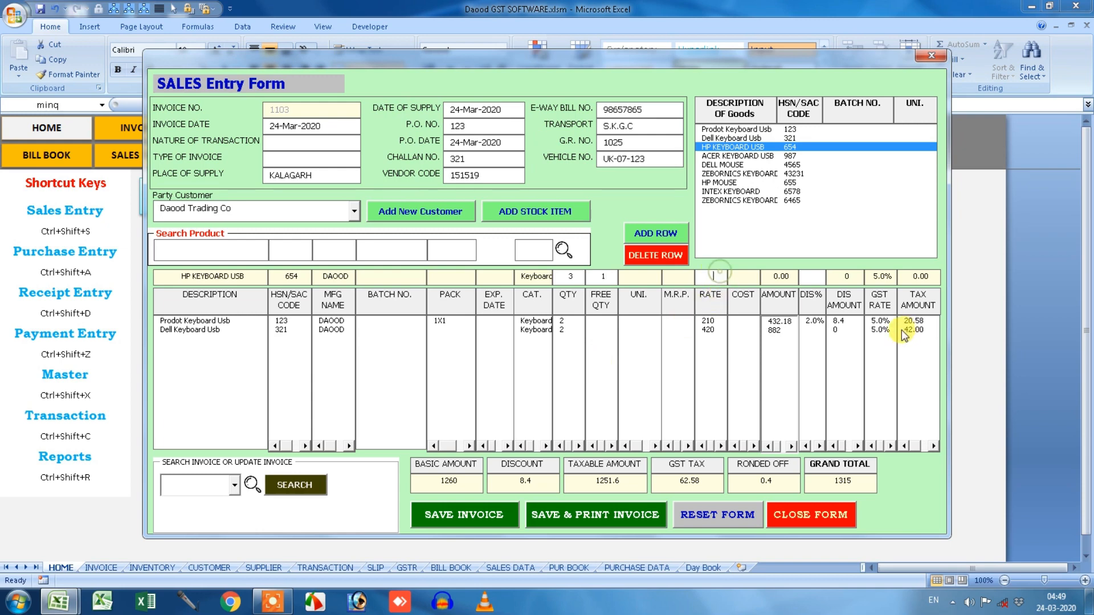
type("560")
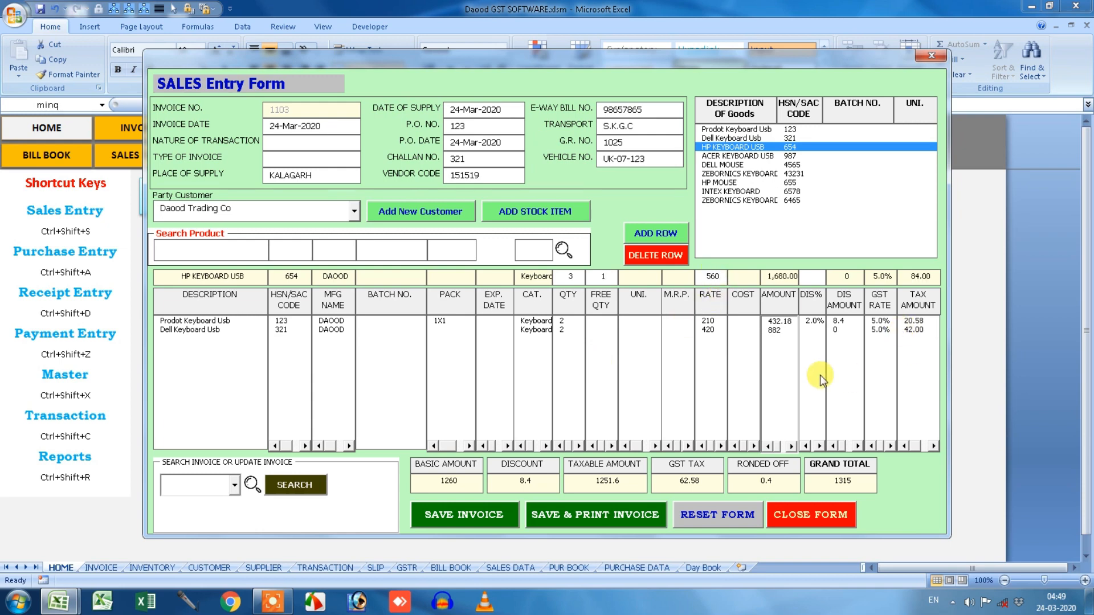
left_click(809, 276)
type("3")
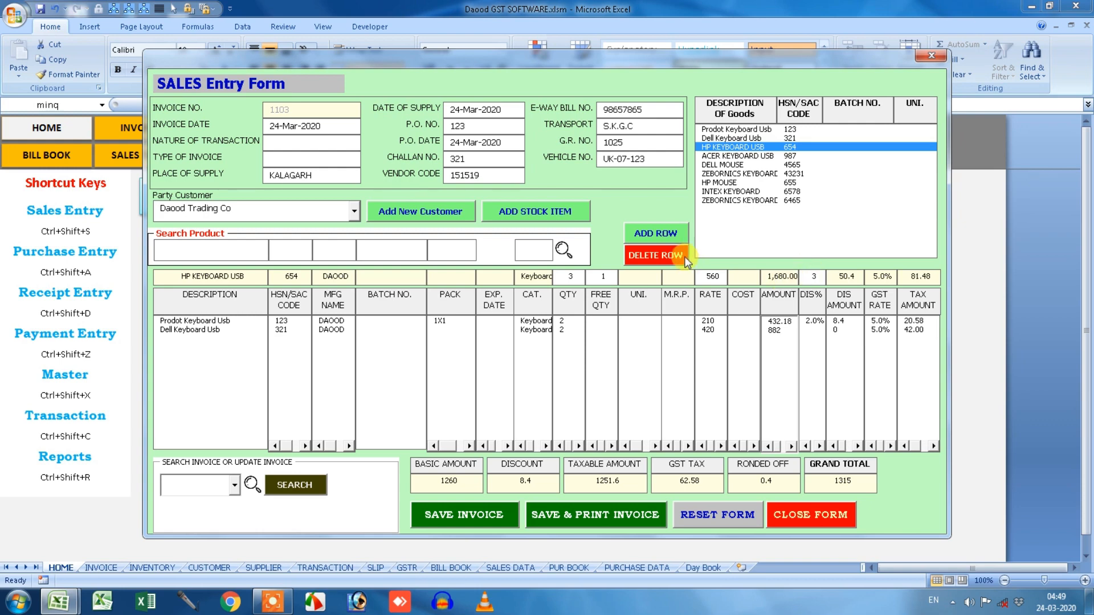
left_click(663, 238)
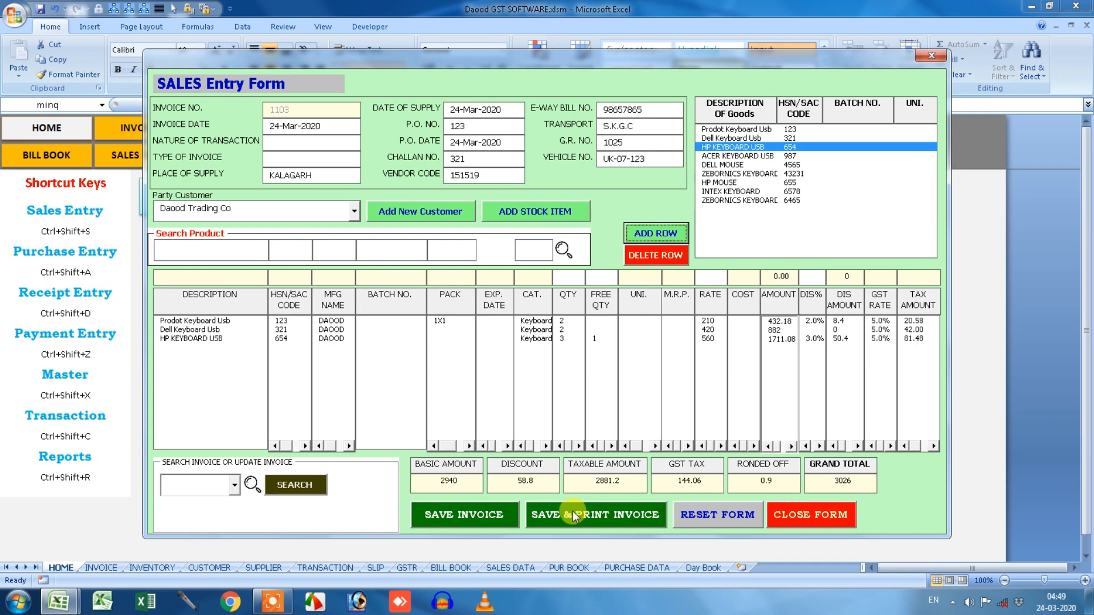
Save invoice 1103, then reload it by choosing 1103 in Search Invoice.
left_click(494, 513)
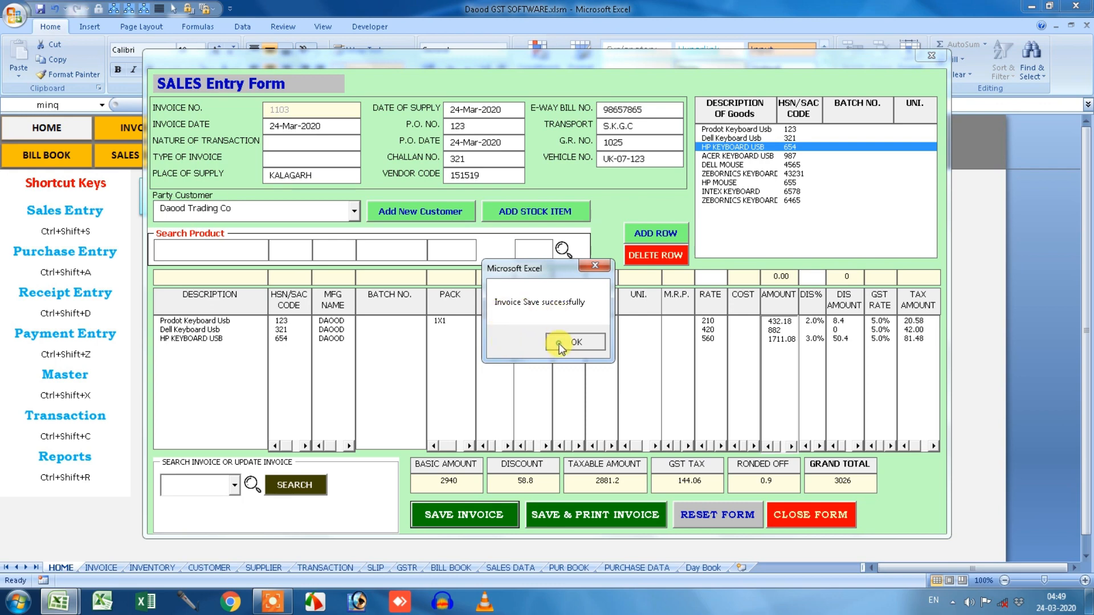
left_click(560, 344)
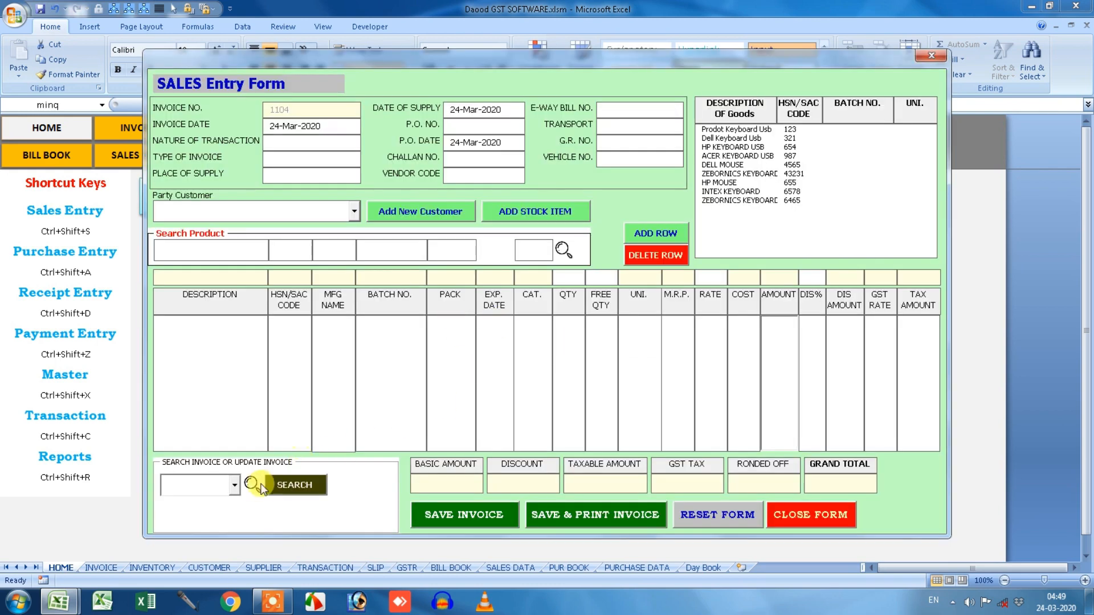
left_click(233, 486)
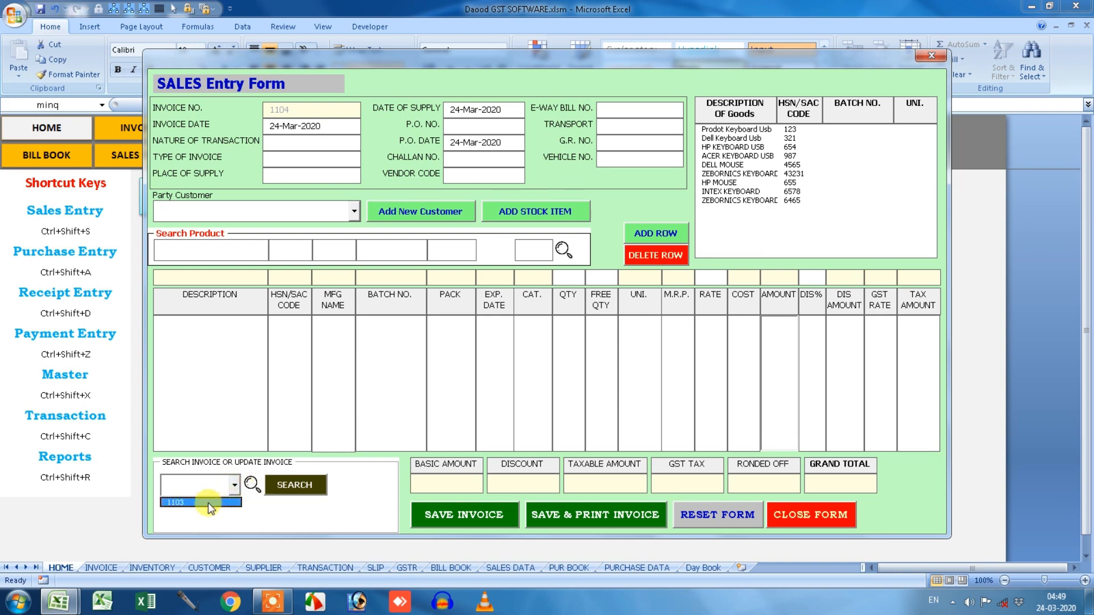
left_click(210, 503)
left_click(285, 483)
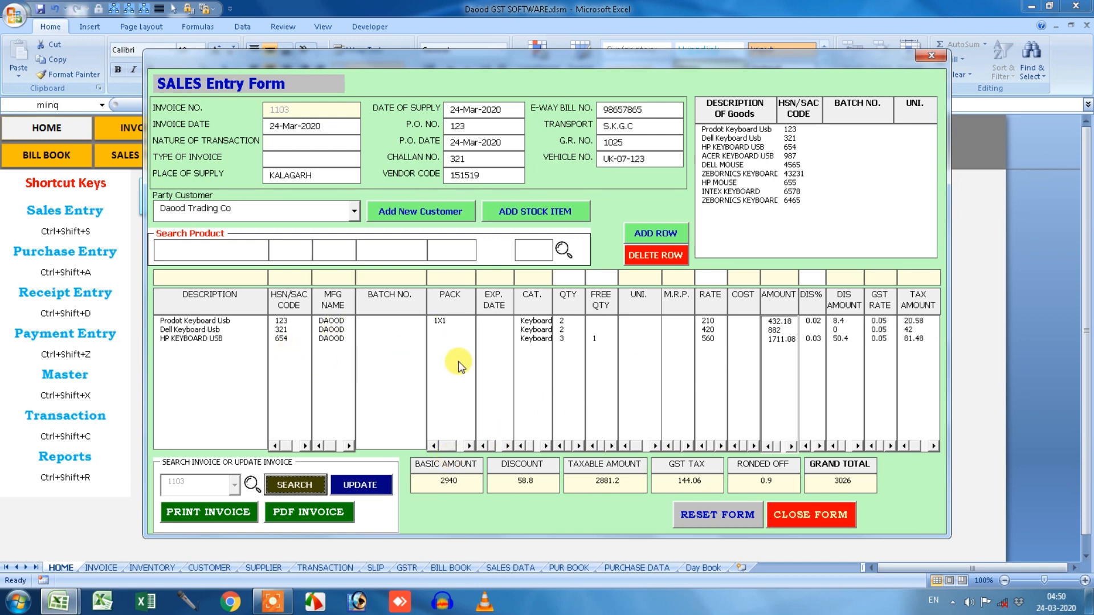
Add one HP MOUSE at rate 380 with 2% discount to invoice 1103 and update it.
left_click(728, 182)
left_click(573, 278)
type("1")
left_click(691, 278)
type("380")
left_click(796, 277)
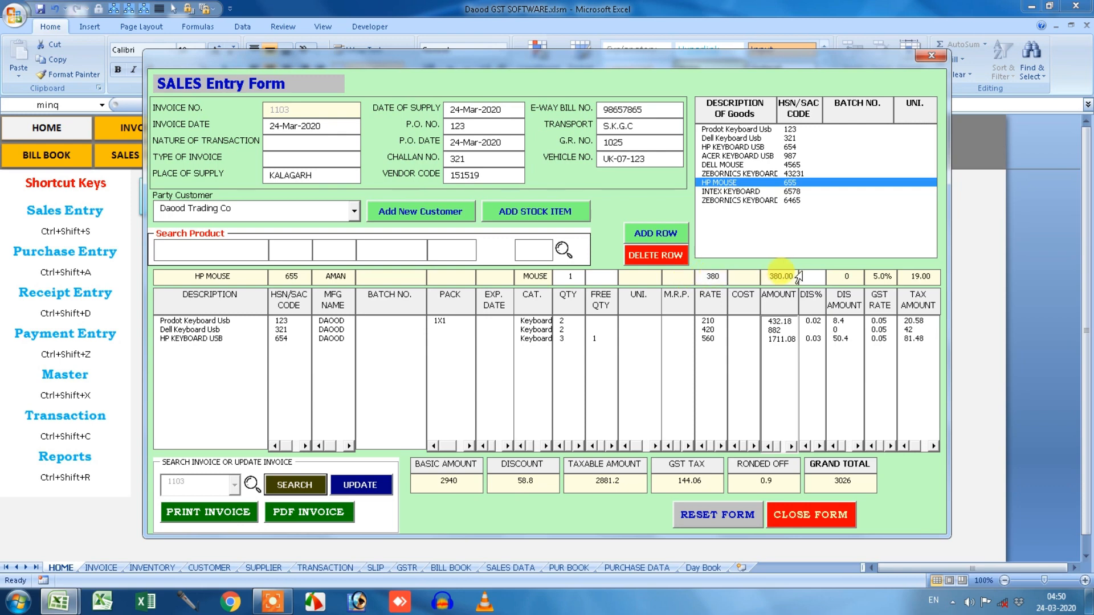
type("2")
left_click(679, 232)
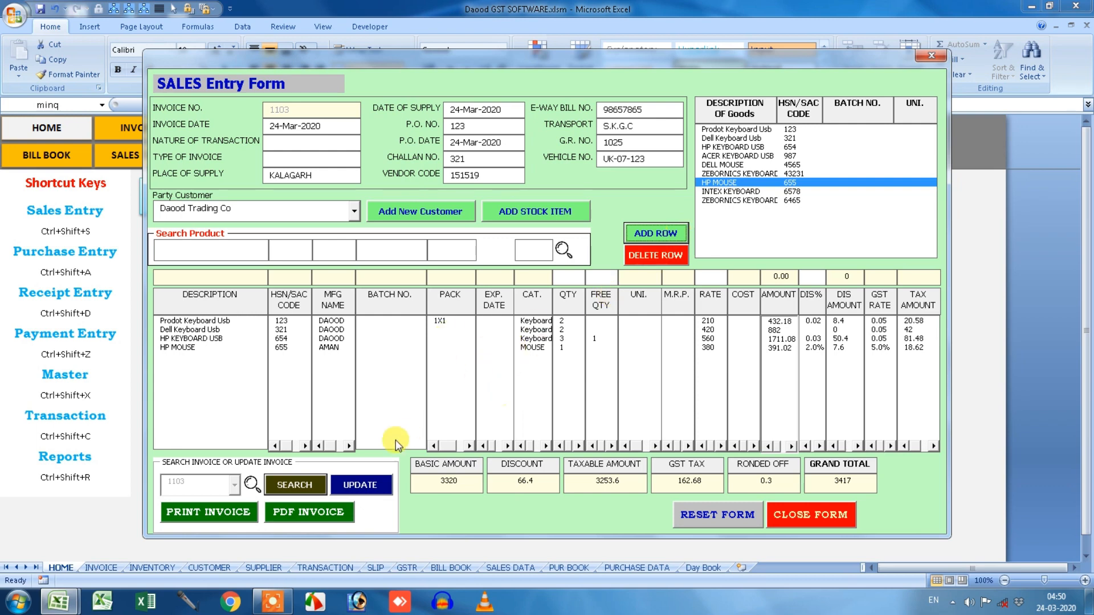
left_click(358, 483)
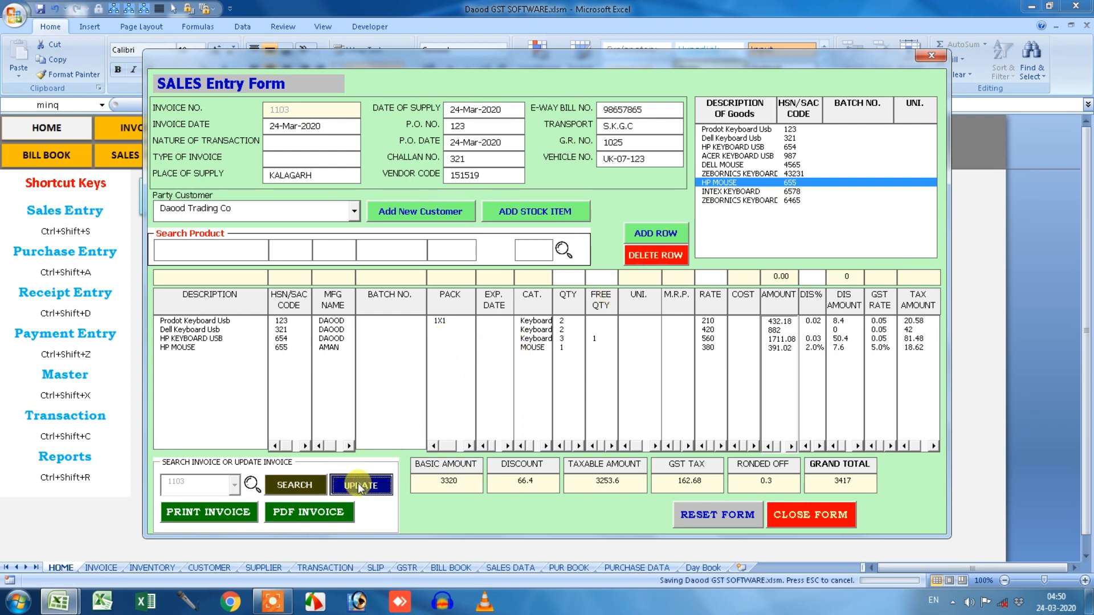
left_click(580, 341)
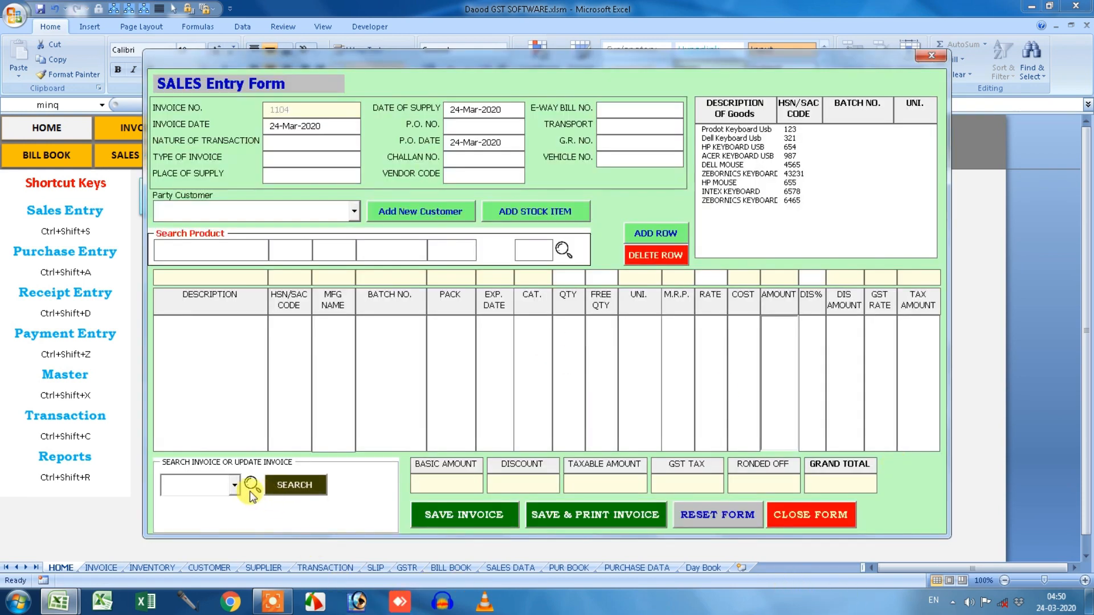
Load invoice 1103 and export it as a PDF.
left_click(224, 502)
left_click(279, 490)
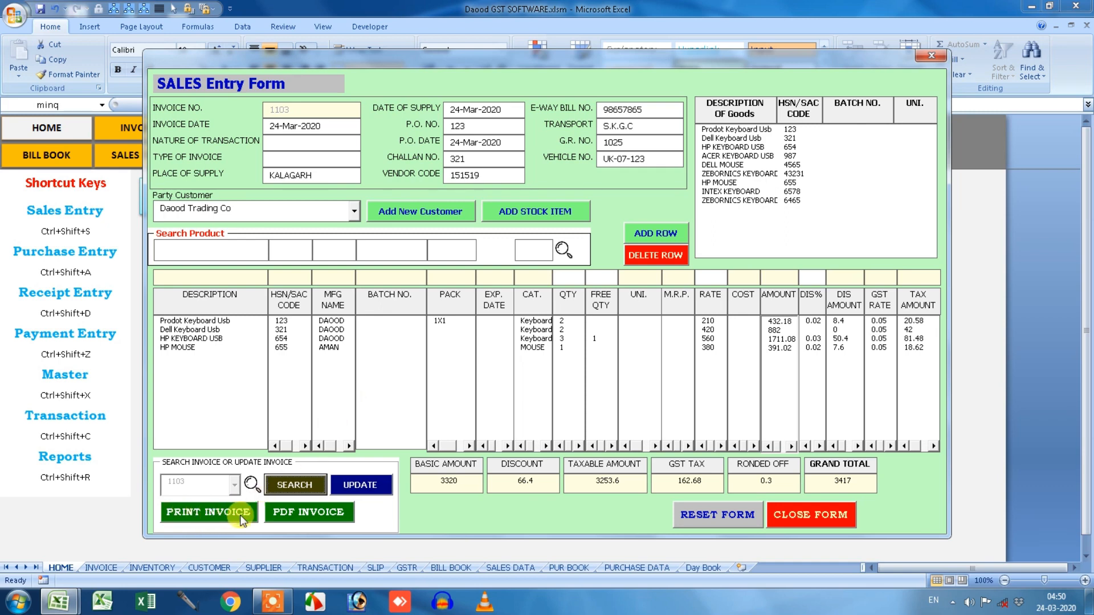
left_click(316, 516)
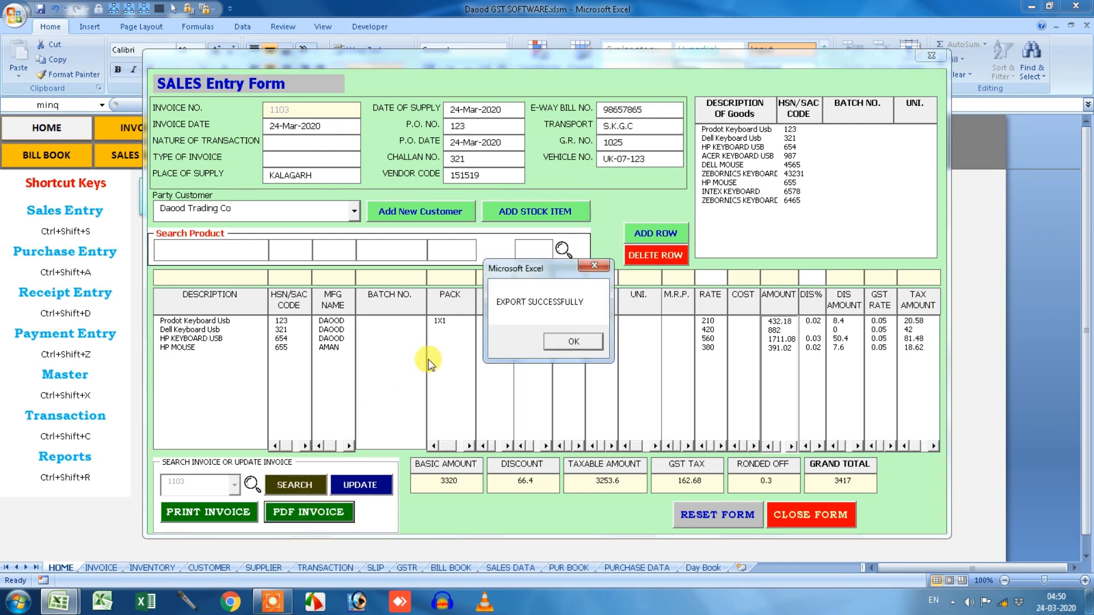
left_click(573, 341)
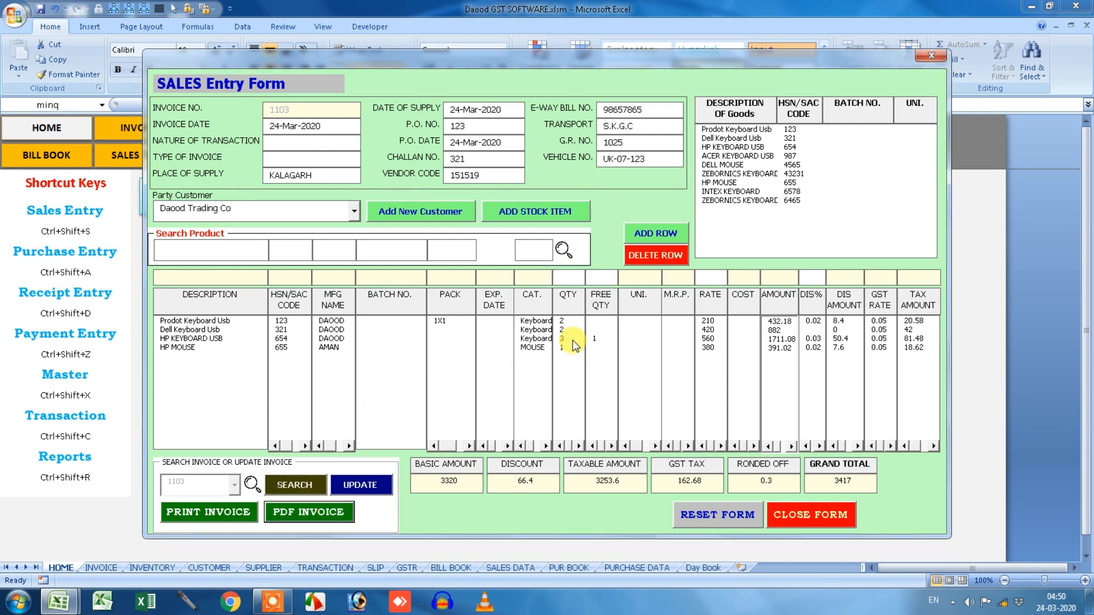
Browse through Computer and drive C: into the BILLING DATA folder.
left_click(18, 602)
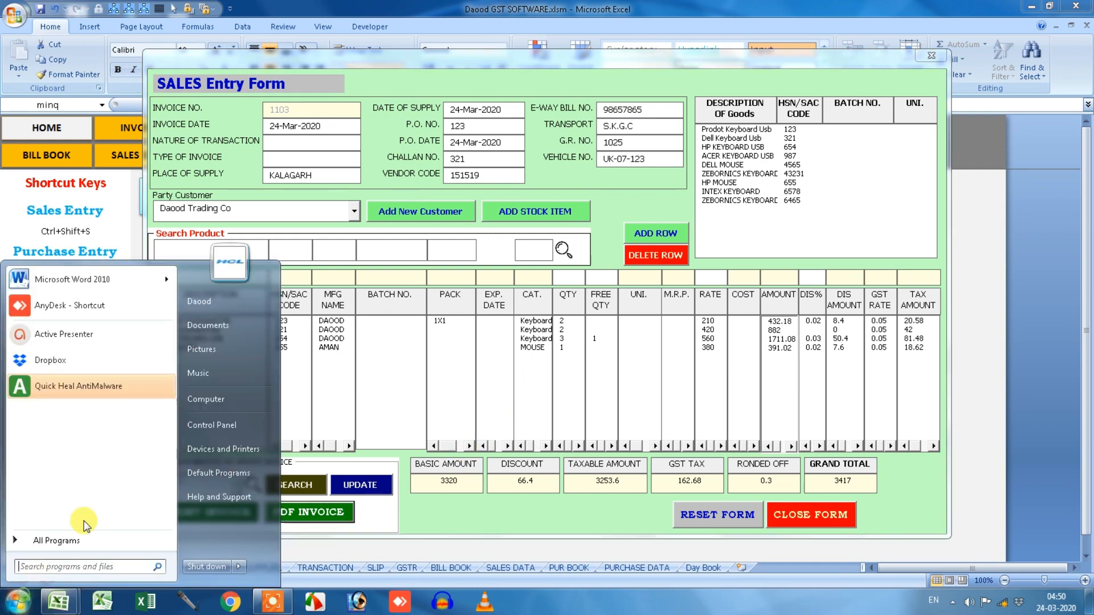
left_click(205, 399)
double_click(248, 117)
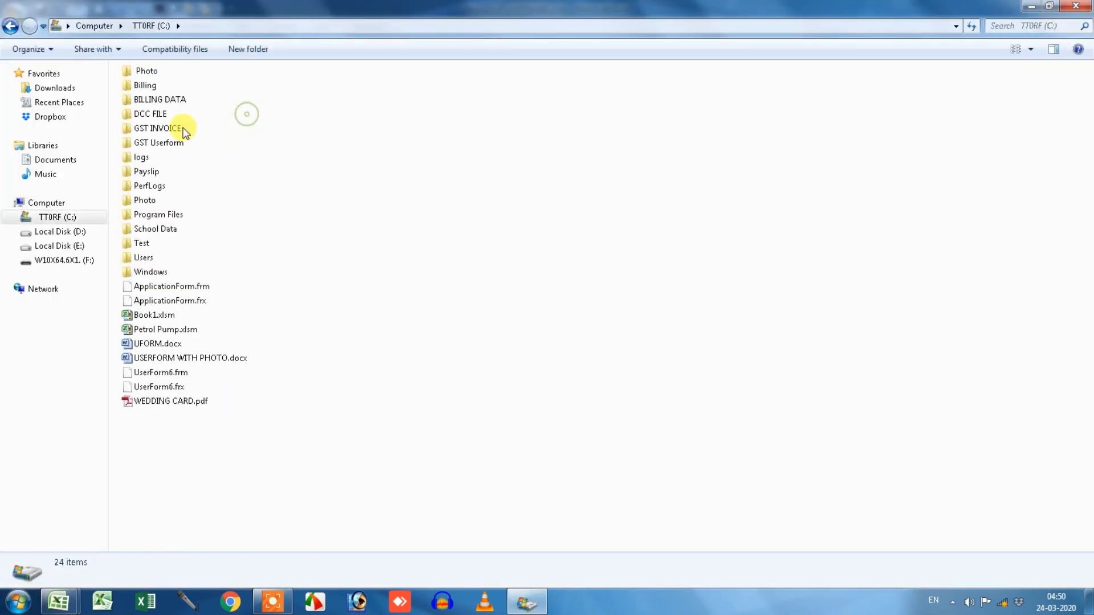
double_click(149, 99)
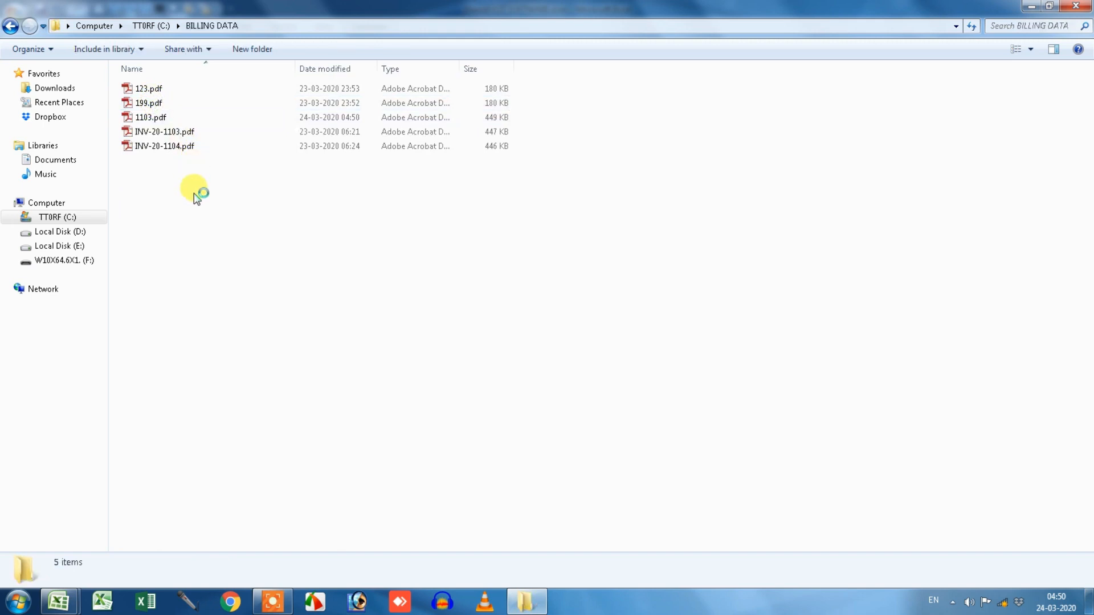
Open 1103.pdf from BILLING DATA in Adobe Reader.
left_click(152, 119)
right_click(153, 122)
left_click(171, 124)
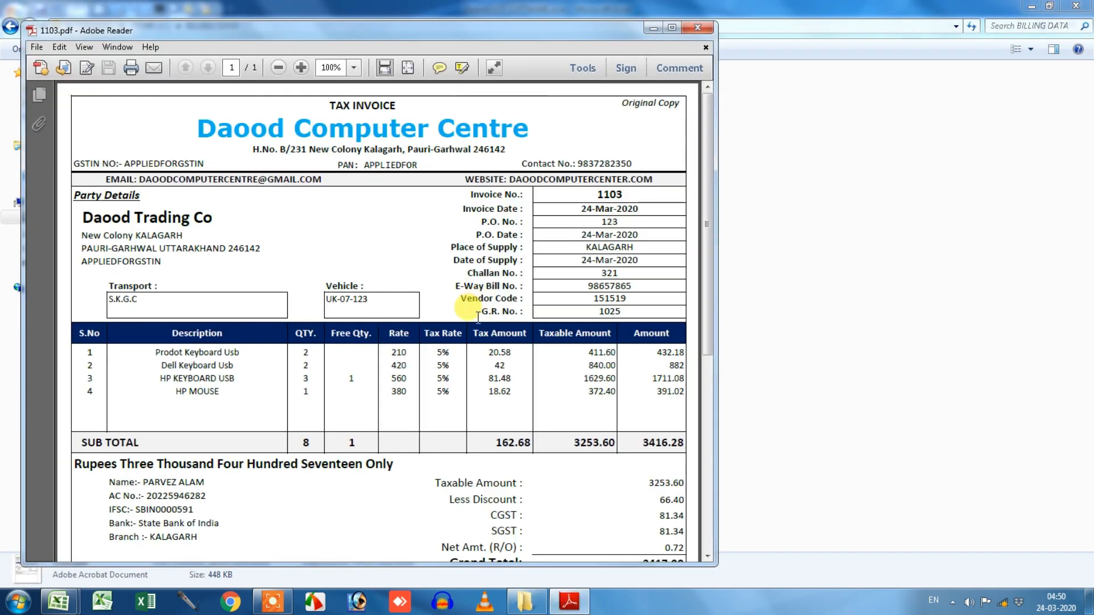
Maximise Adobe Reader and scroll through the 3417.00 invoice, ending at the top.
scroll(538, 346, "down", 3)
scroll(537, 346, "up", 1)
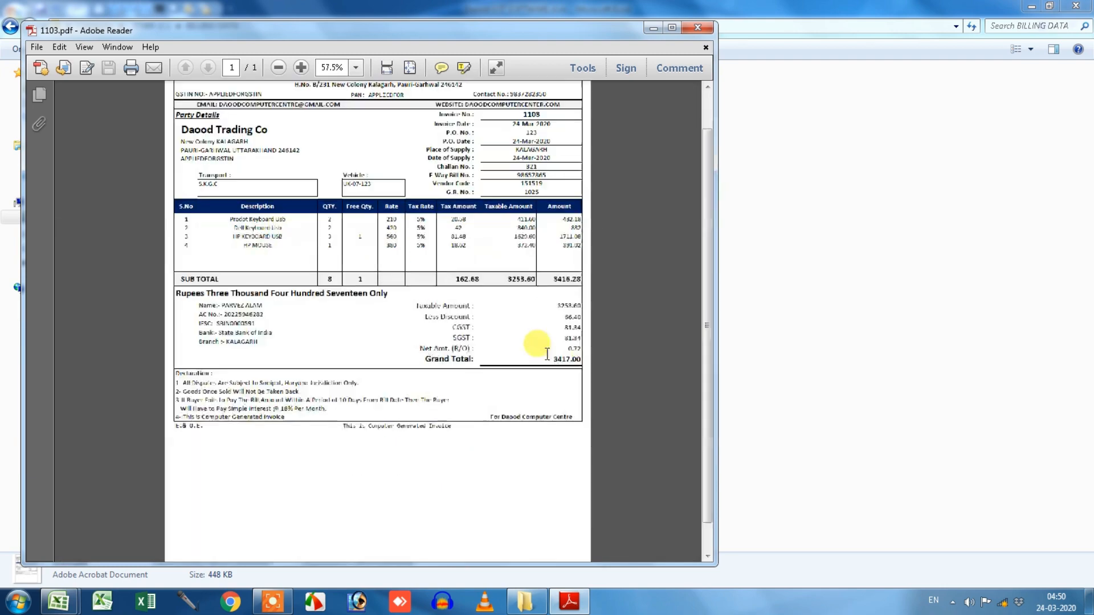
left_click(673, 33)
scroll(626, 228, "up", 2)
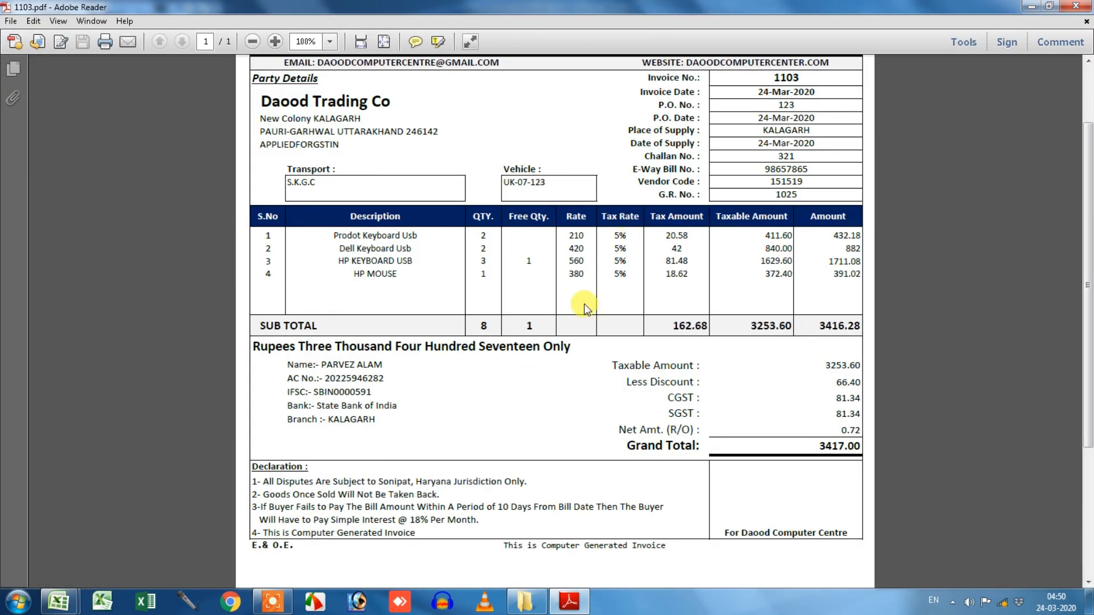
scroll(582, 307, "up", 3)
scroll(578, 311, "up", 1)
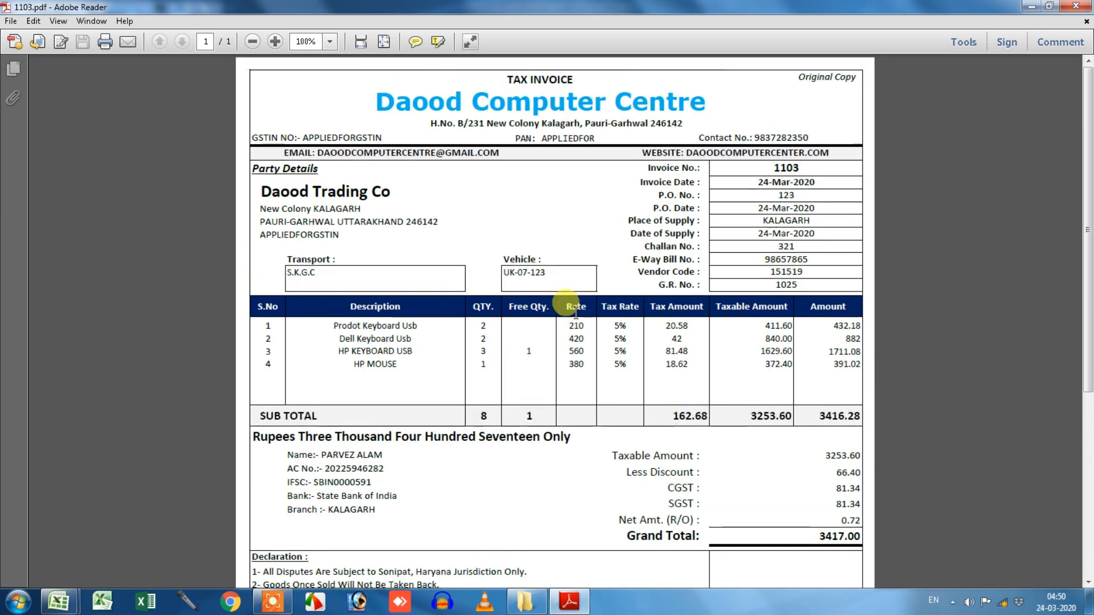
scroll(572, 313, "down", 3)
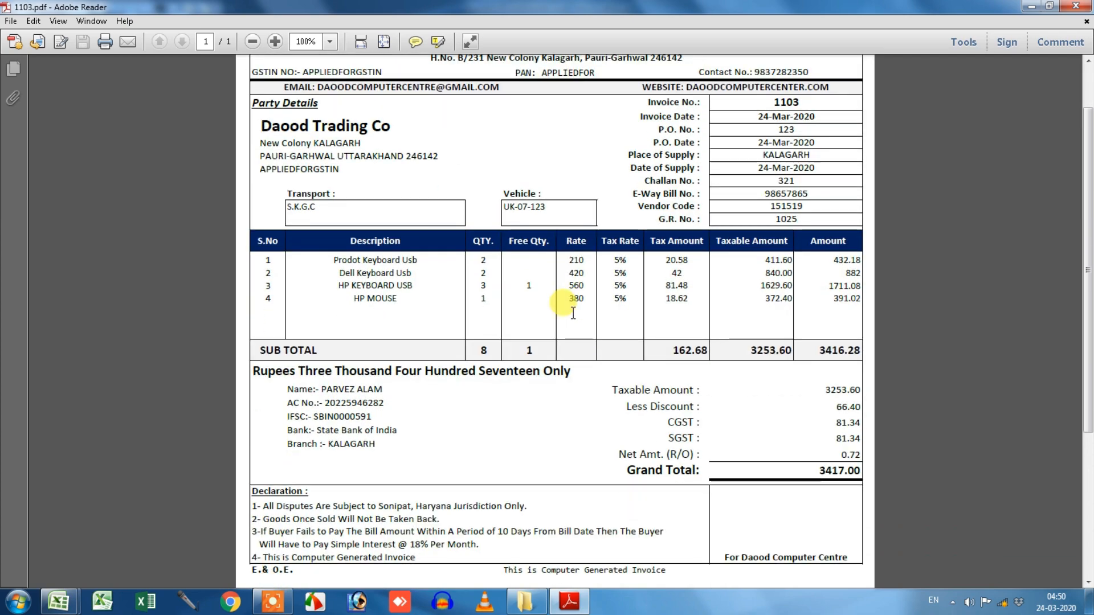
scroll(572, 313, "down", 7)
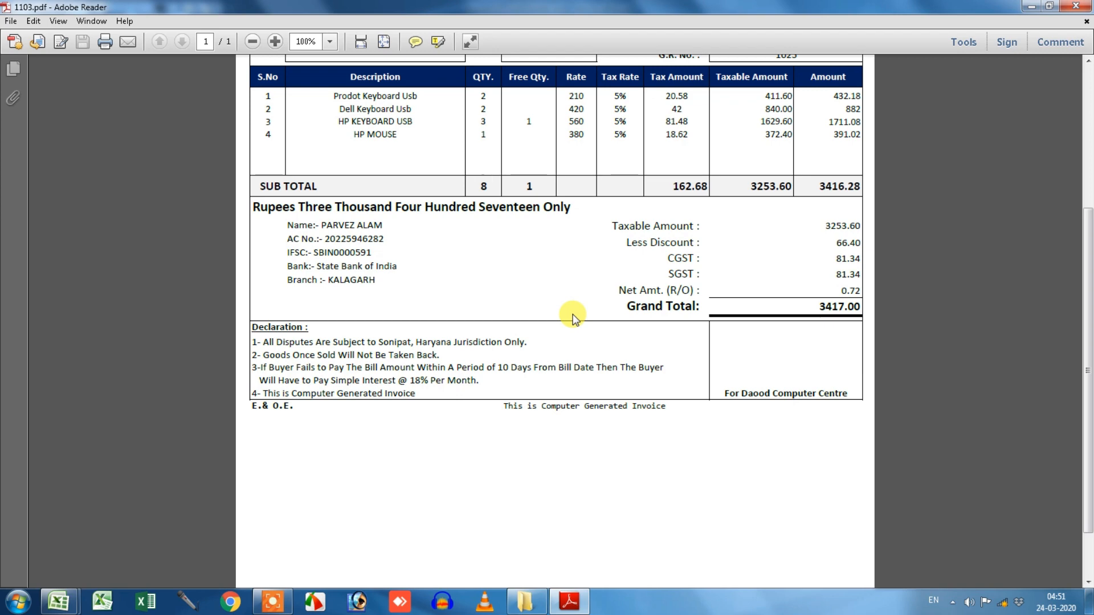
scroll(572, 314, "up", 10)
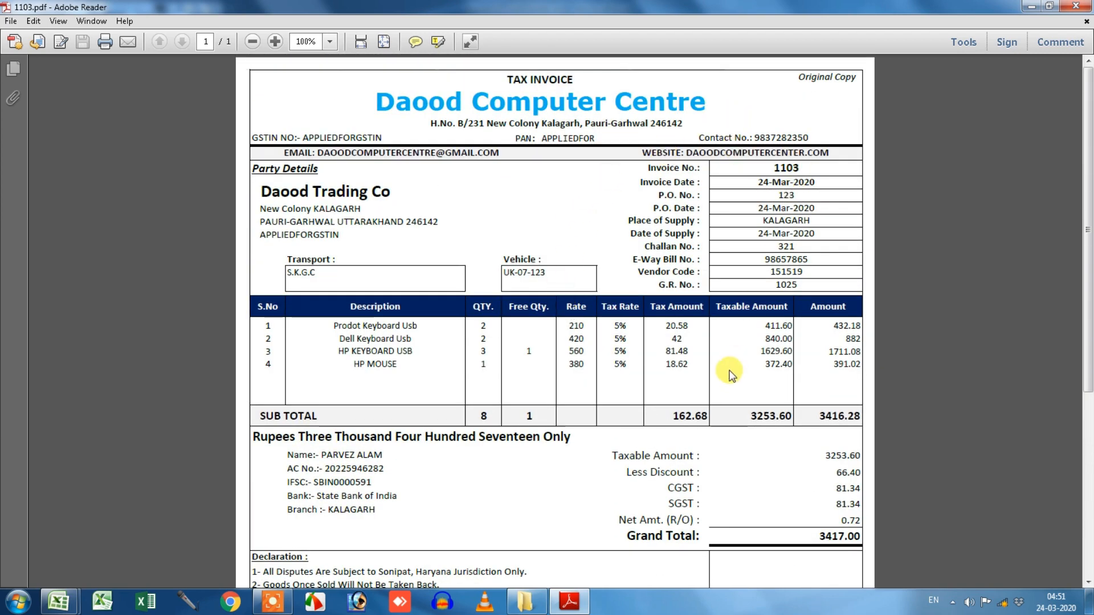
Delete all five PDFs from BILLING DATA, close Explorer, and re-export invoice 1103 as PDF.
left_click(1075, 6)
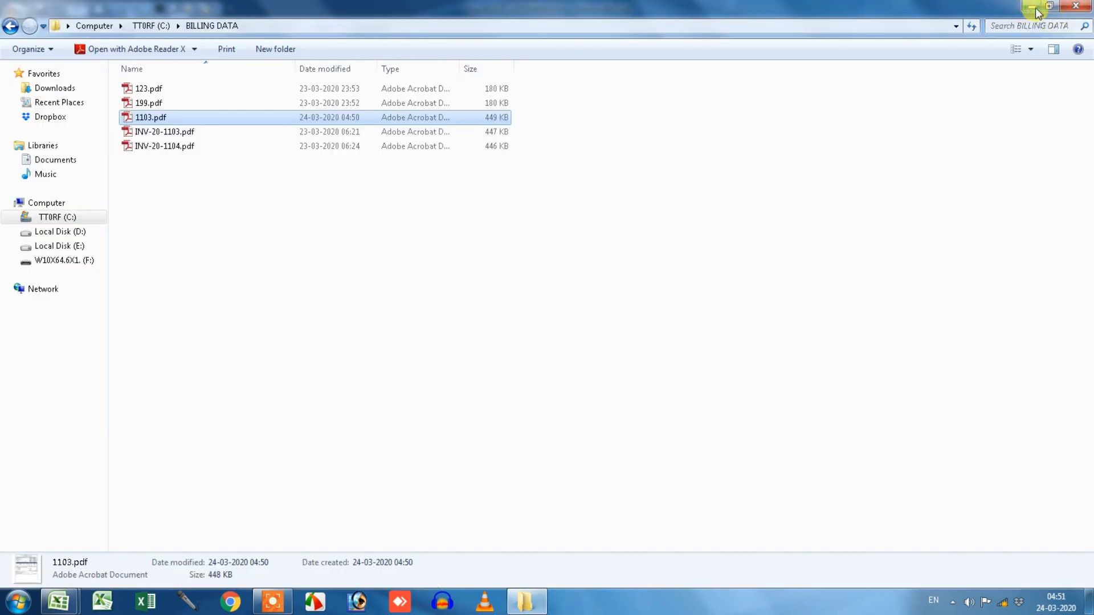
left_click_drag(186, 199, 252, 83)
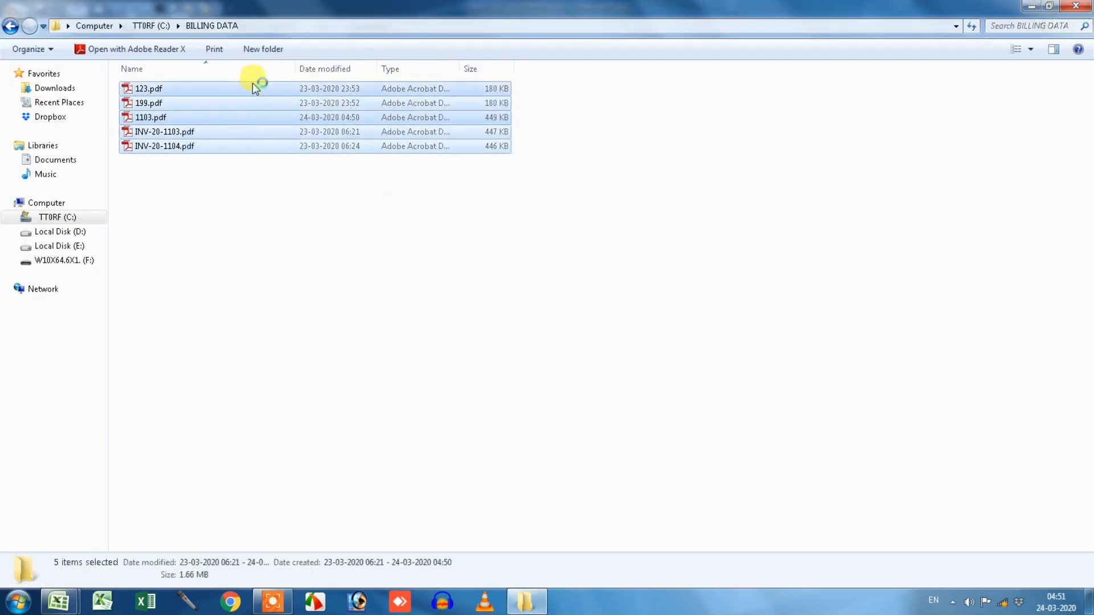
key("Delete")
left_click(593, 312)
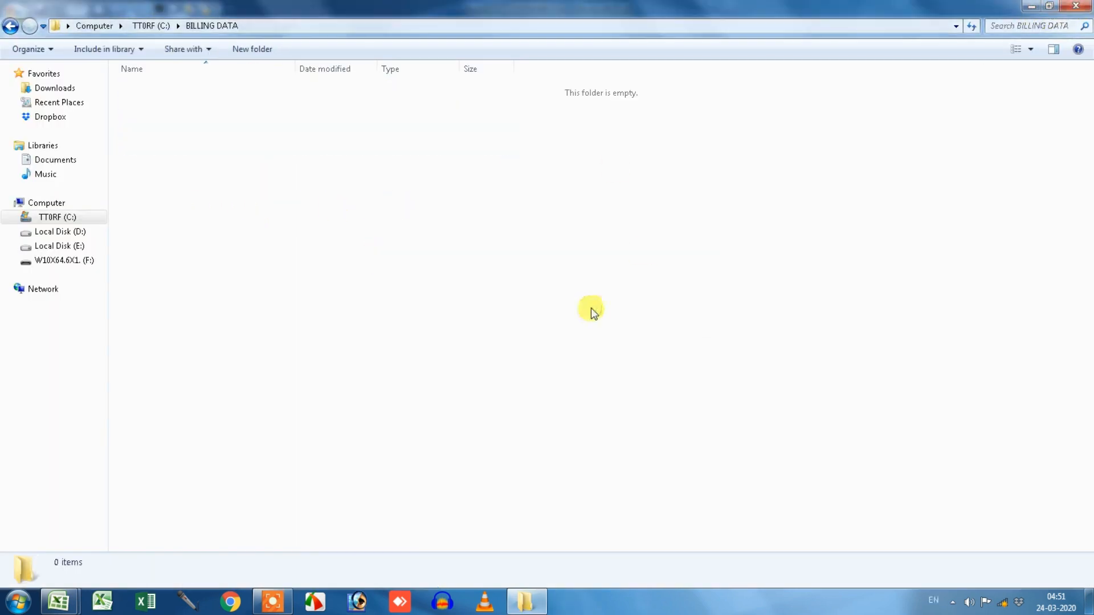
left_click(1075, 6)
left_click(313, 513)
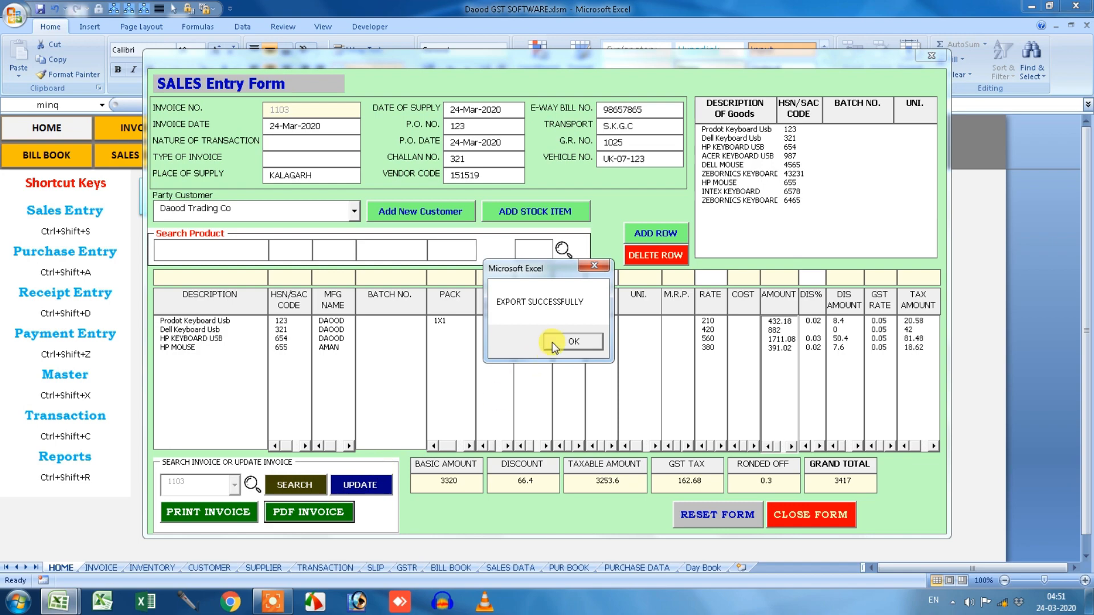
Check the freshly exported 1103.pdf in C:\BILLING DATA, then close Reader and Explorer.
left_click(551, 342)
left_click(17, 602)
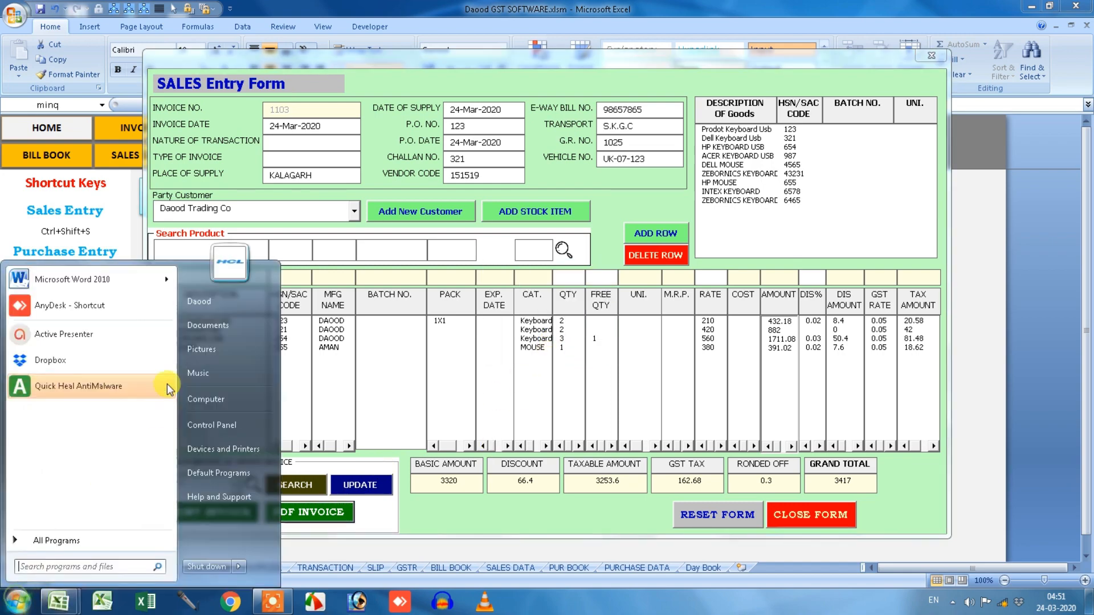
left_click(208, 399)
double_click(216, 108)
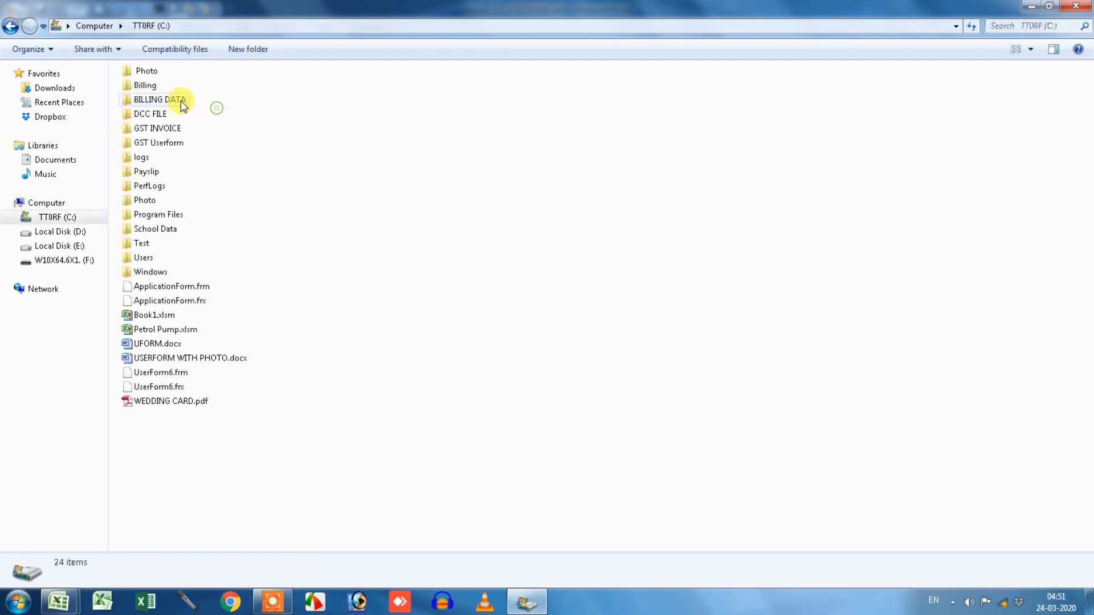
double_click(180, 101)
double_click(171, 91)
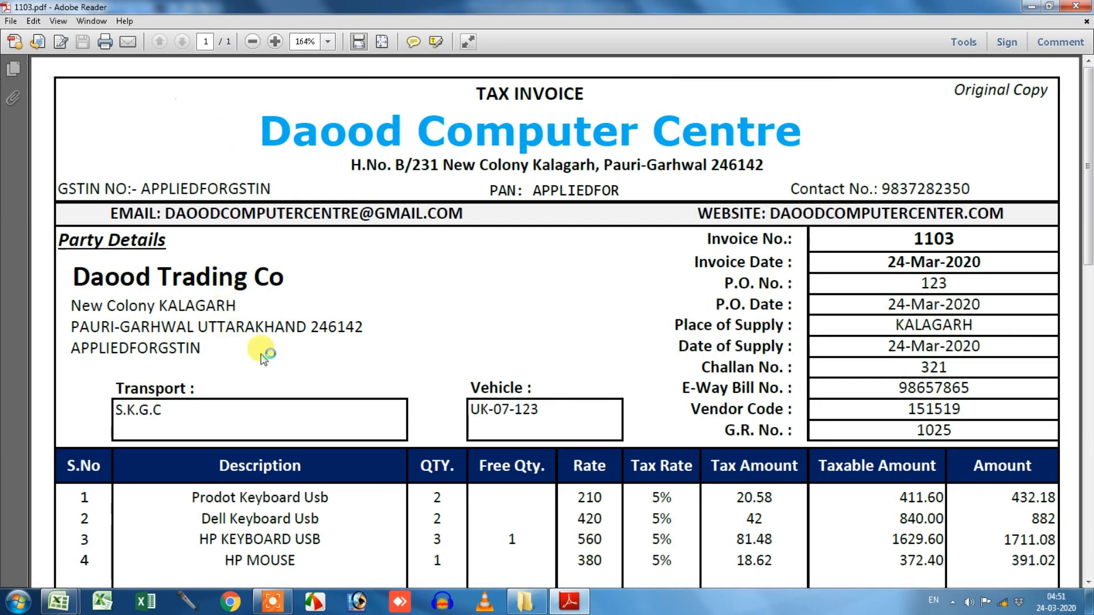
scroll(762, 342, "down", 4, "ctrl")
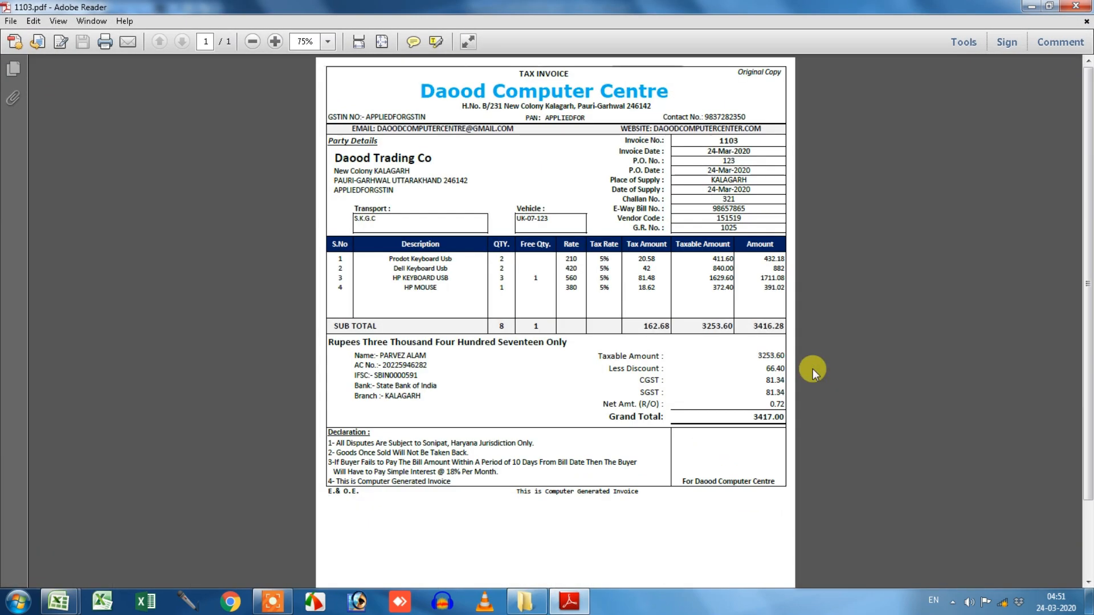
left_click(1077, 6)
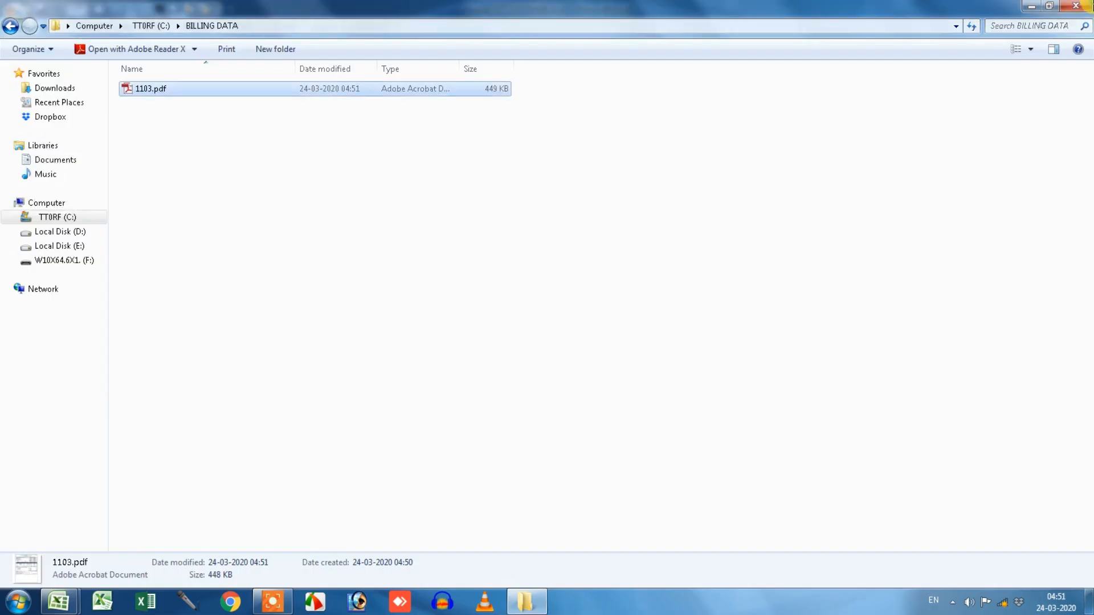
left_click(1077, 6)
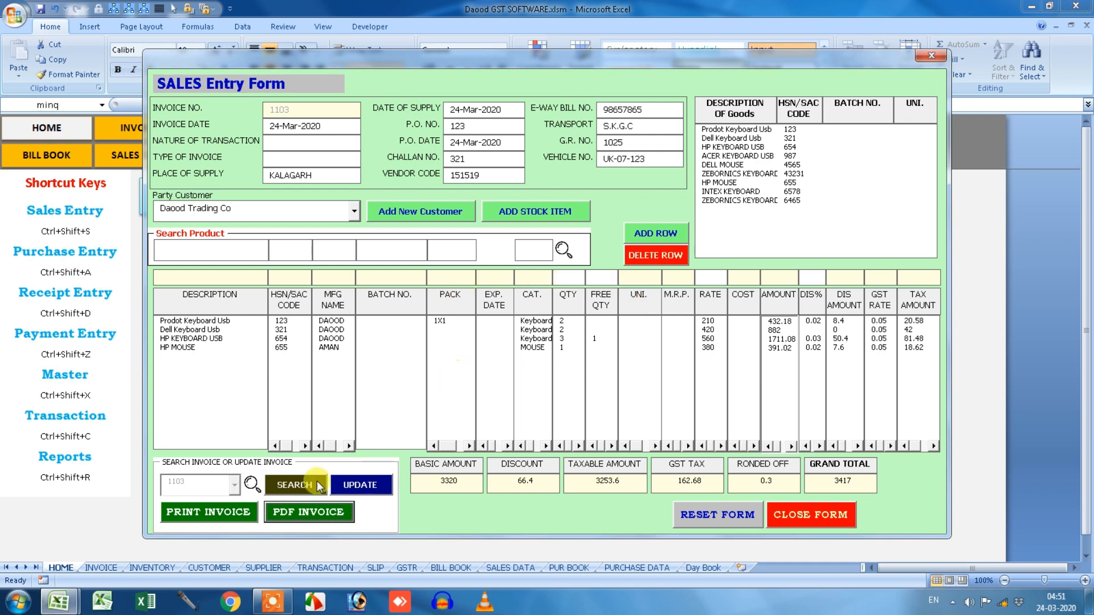
Print invoice 1103 to the XPS writer as 1222.xps.
left_click(209, 517)
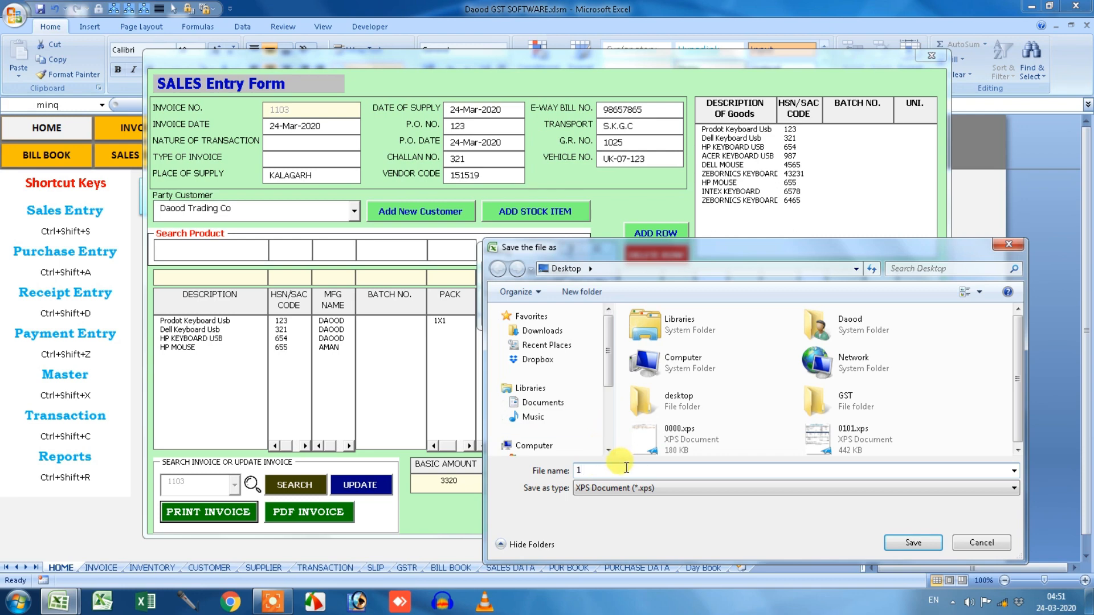
type("1222")
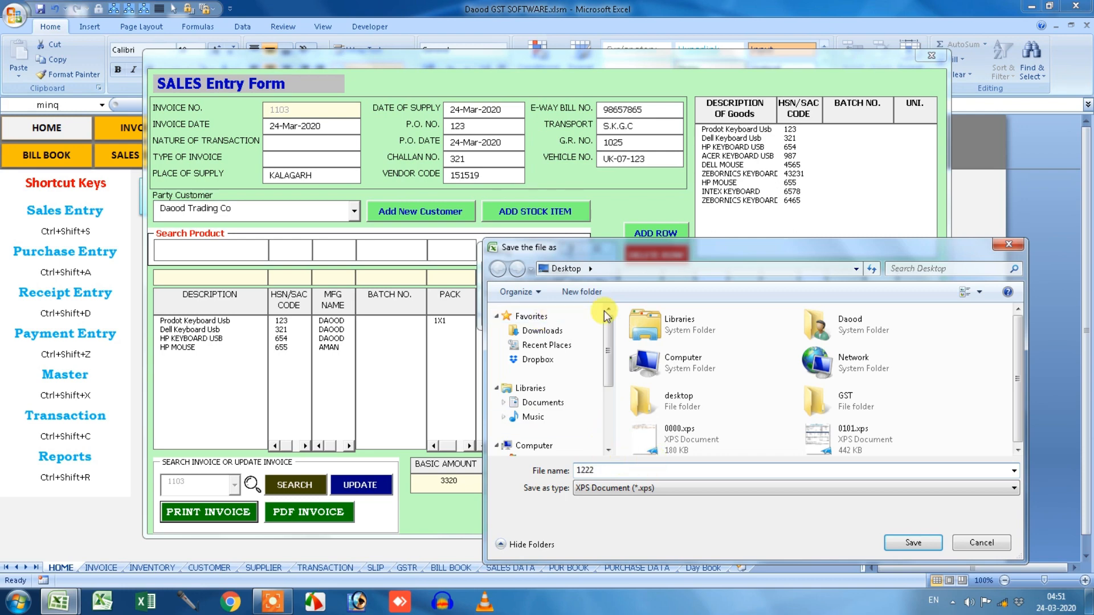
left_click(911, 543)
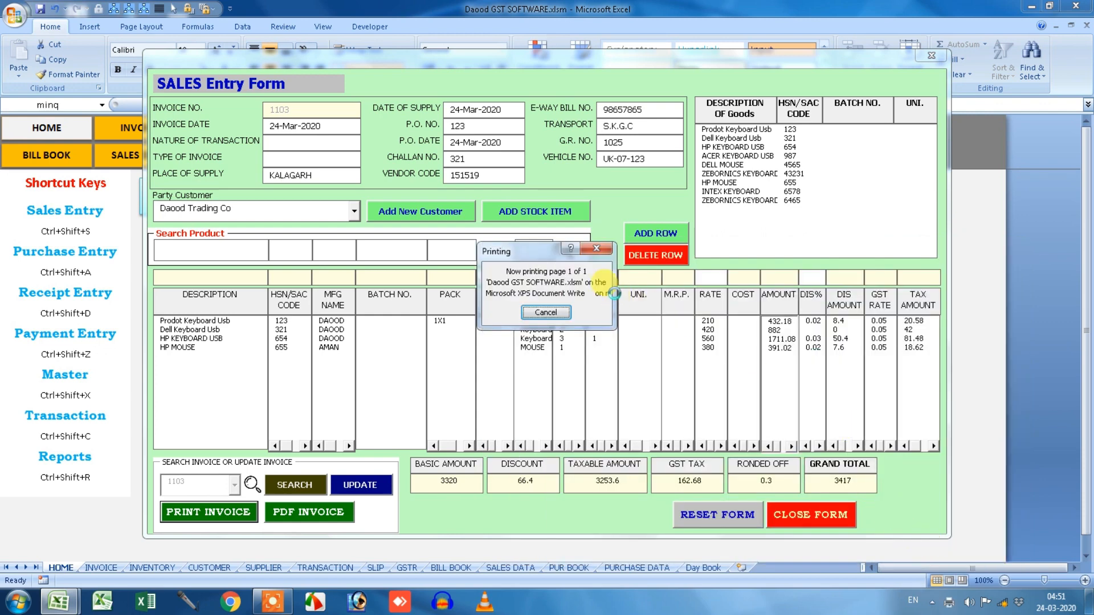
Close the Sales Entry, Transaction and Menu dialogs and minimise Excel.
left_click(925, 59)
left_click(746, 139)
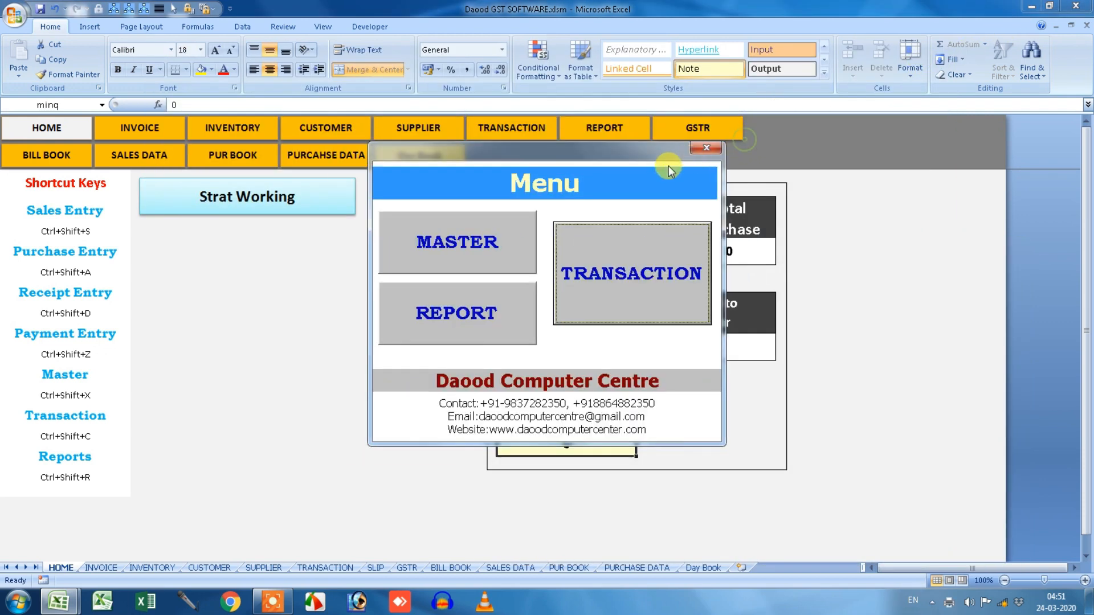
left_click(706, 150)
left_click(1033, 7)
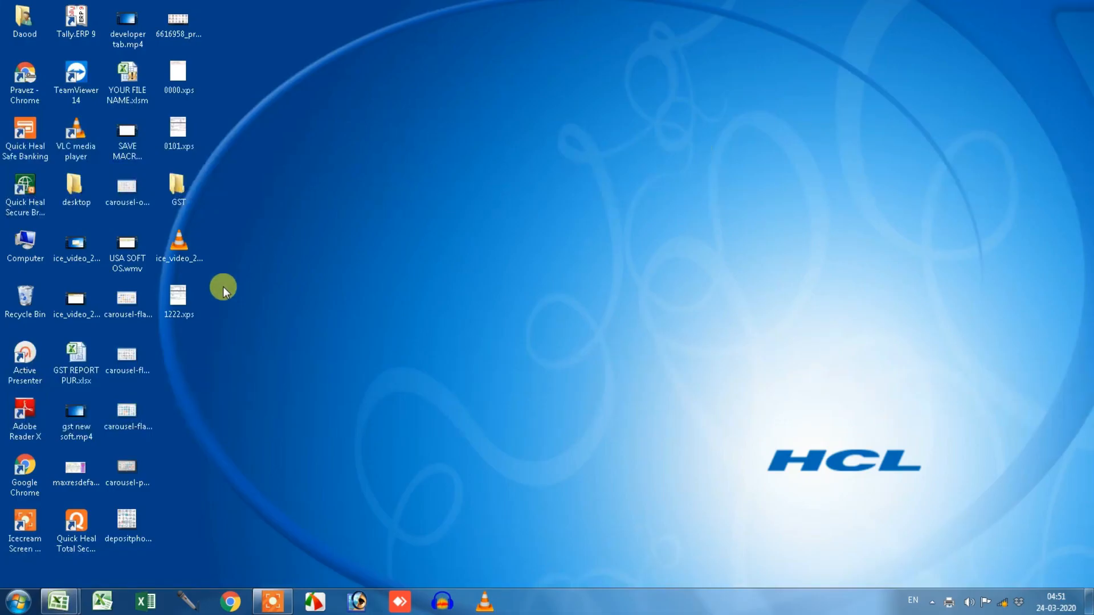
double_click(181, 302)
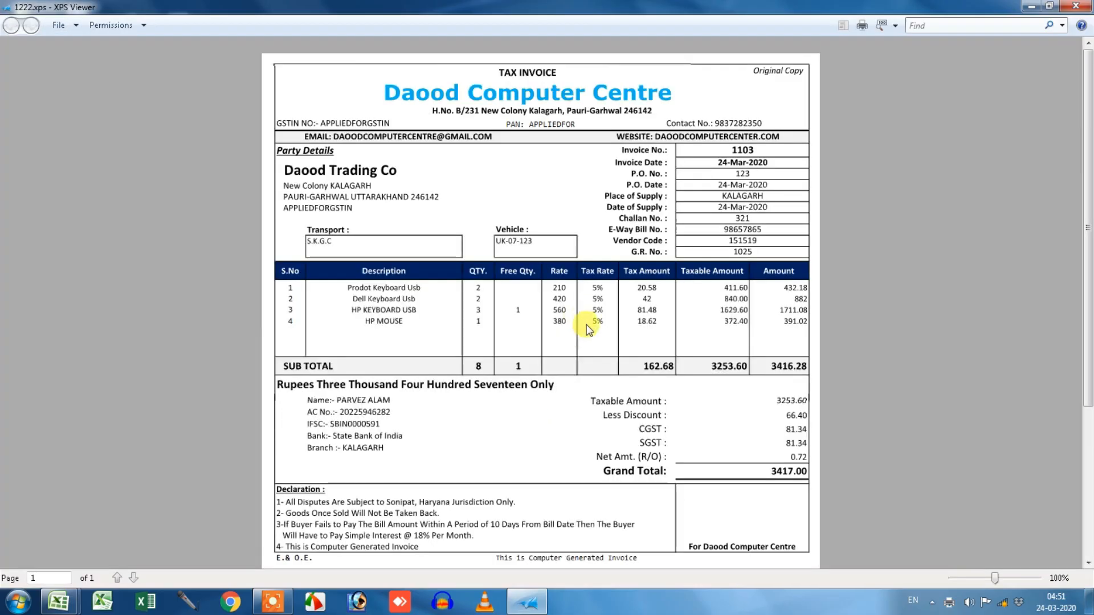
scroll(631, 344, "down", 1)
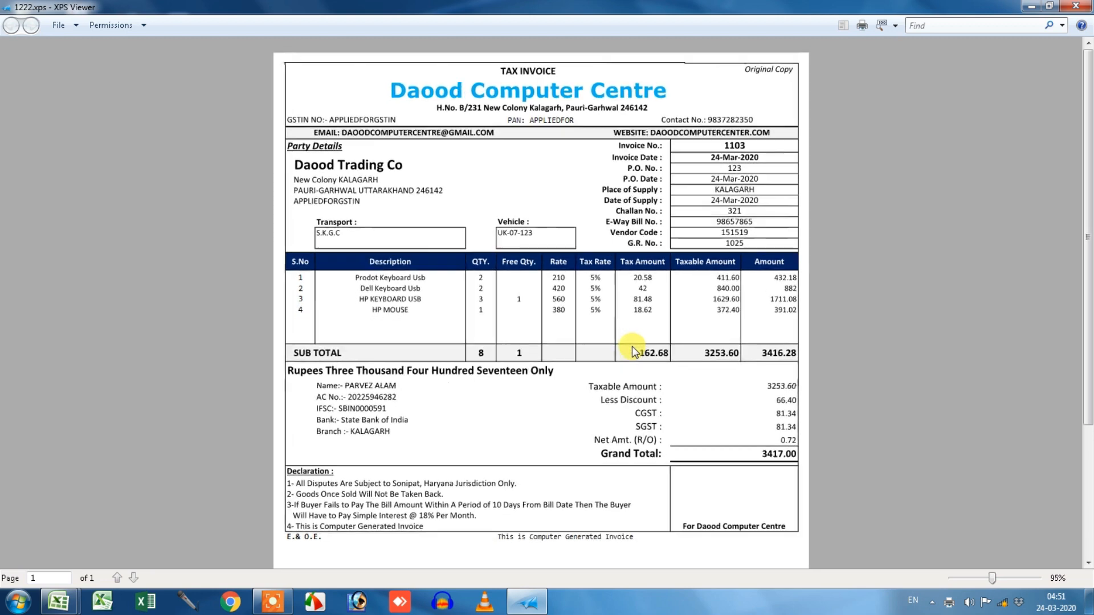
scroll(631, 345, "down", 3)
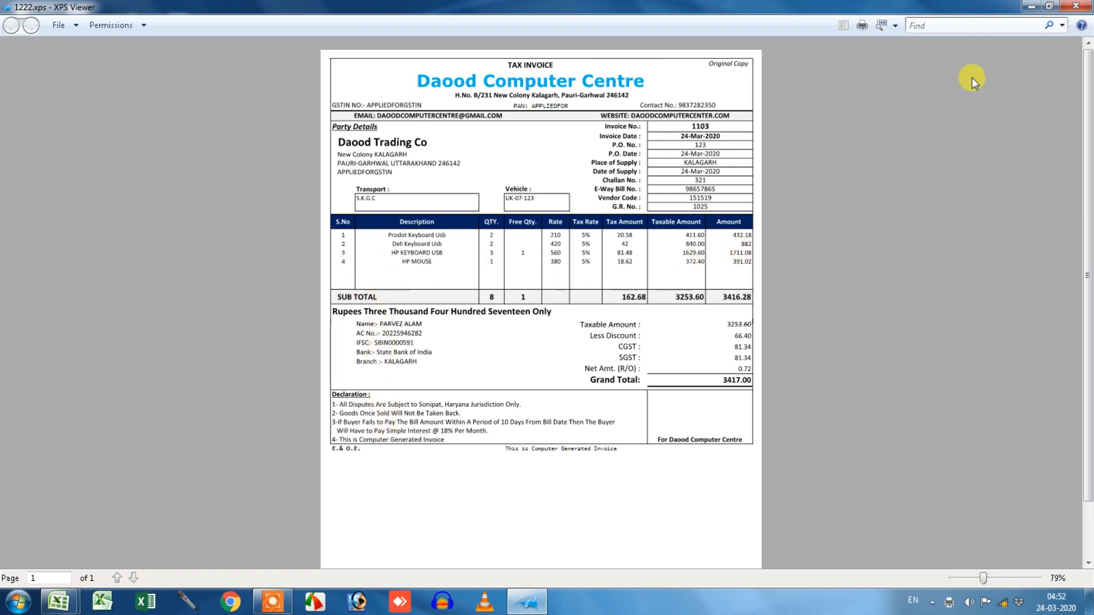
left_click(1076, 6)
mouse_move(102, 605)
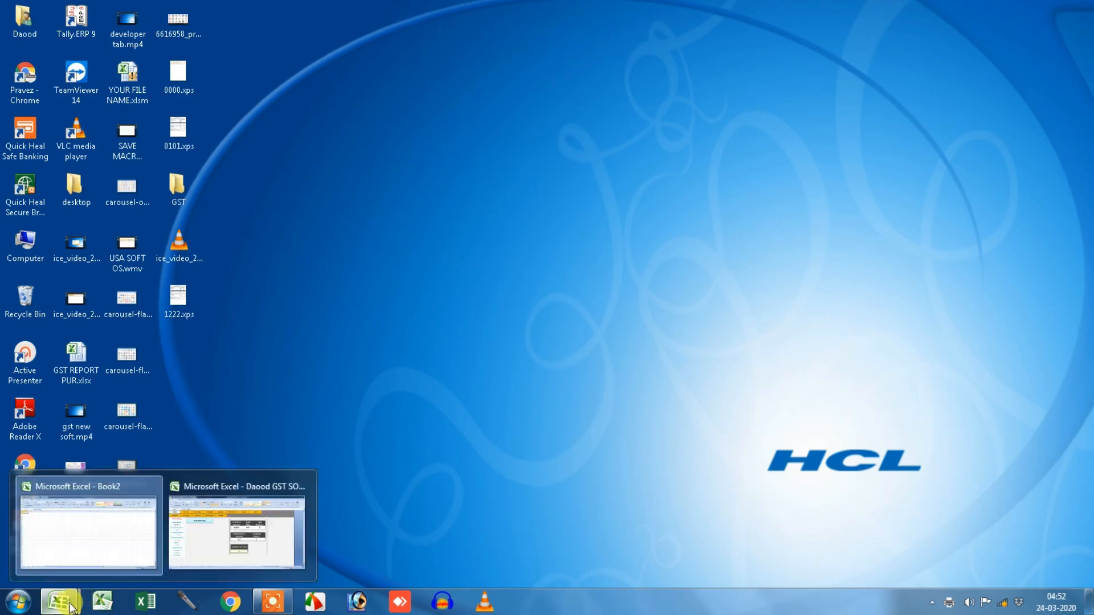
Return to the Daood GST SOFTWARE workbook, briefly opening and closing the Sales Entry form.
left_click(245, 533)
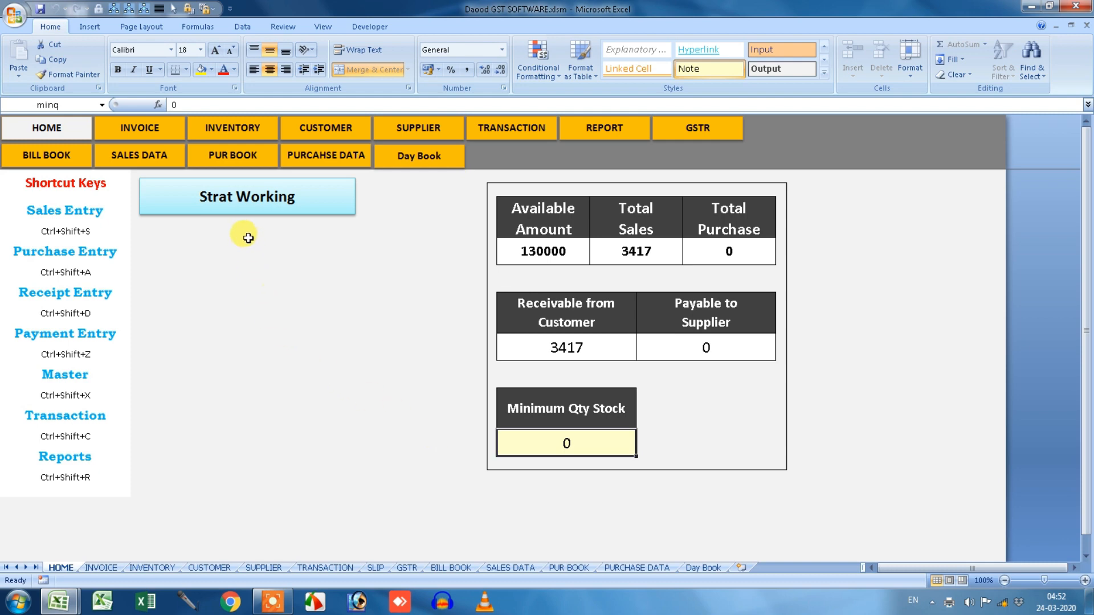
left_click(76, 216)
left_click(929, 56)
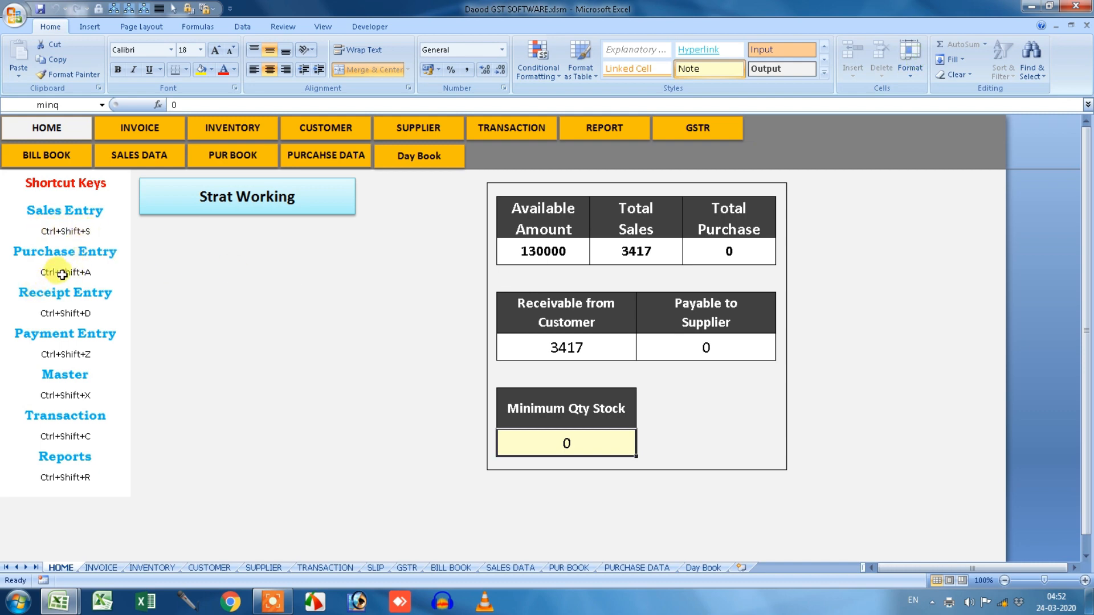
Record a 3417 cash receipt from Daood Trading Co in Receipt Entry and close it.
left_click(79, 297)
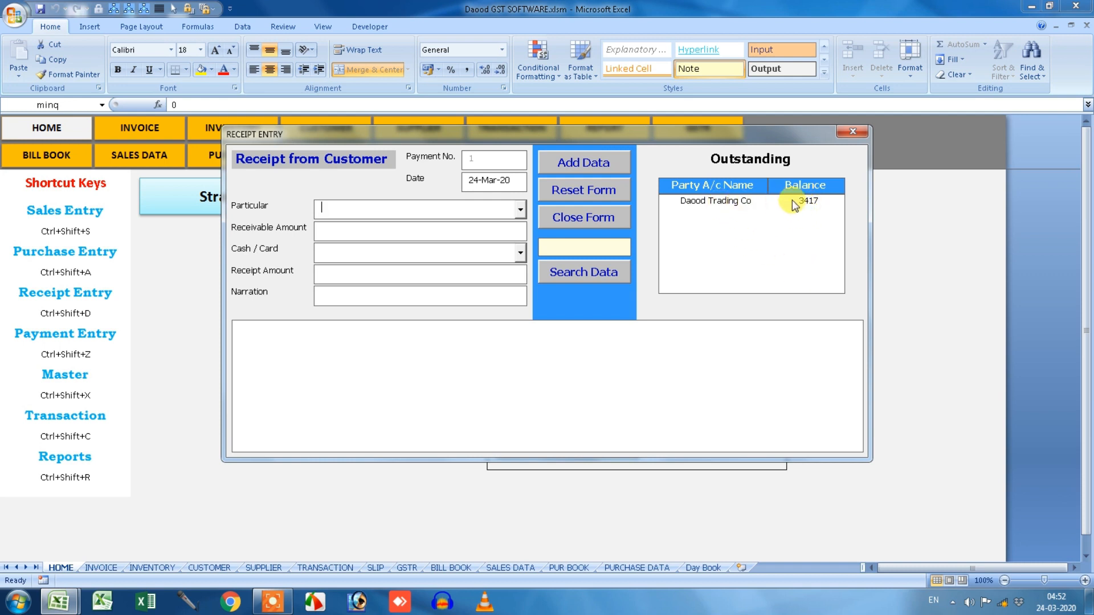
left_click(729, 203)
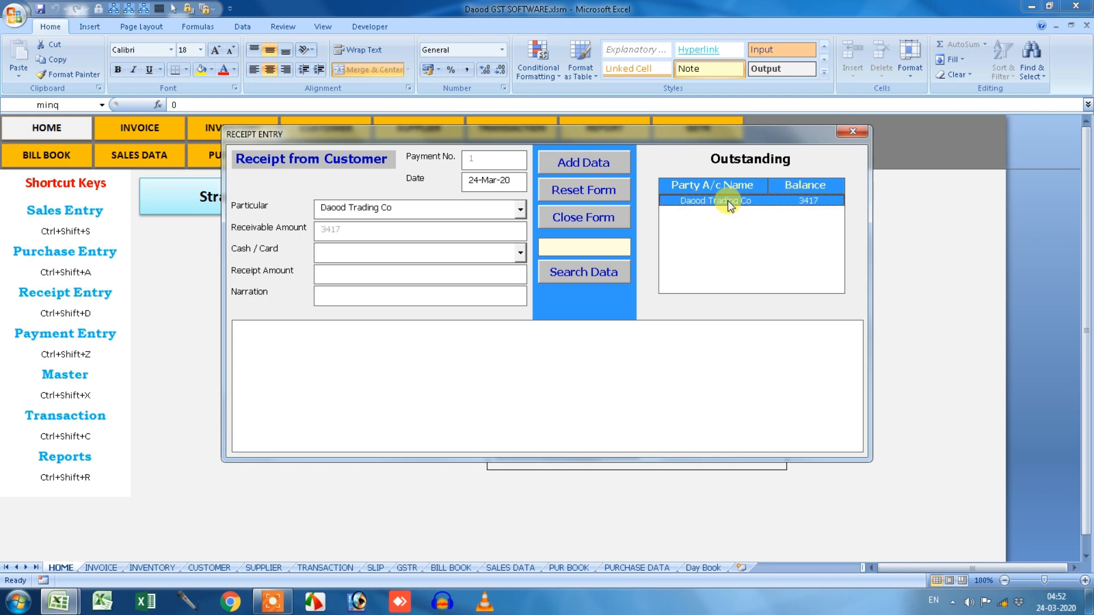
left_click(520, 255)
left_click(490, 271)
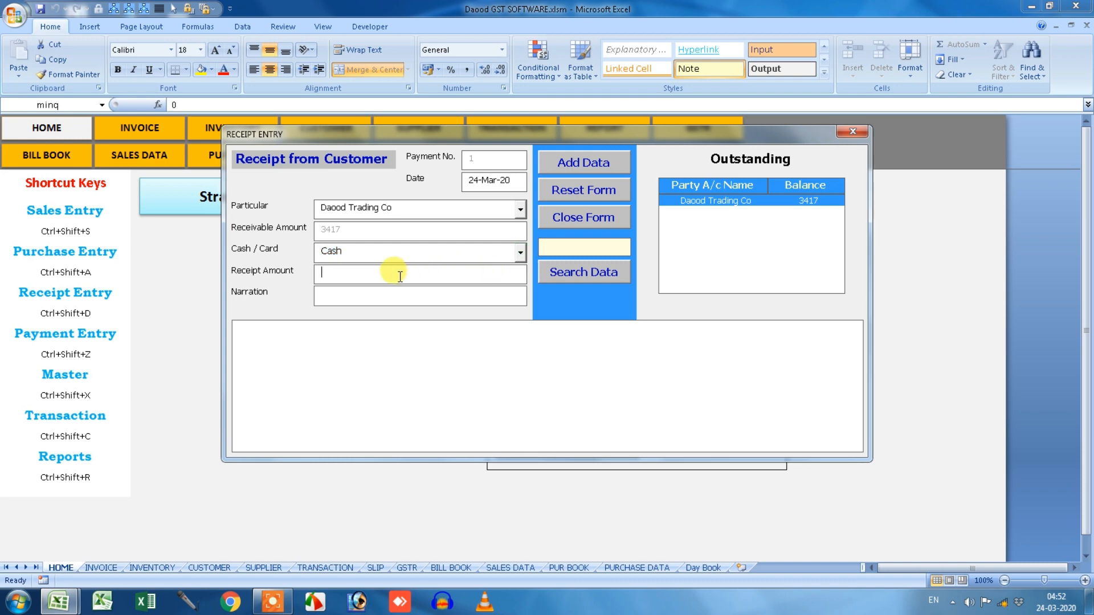
key("Tab")
type("3")
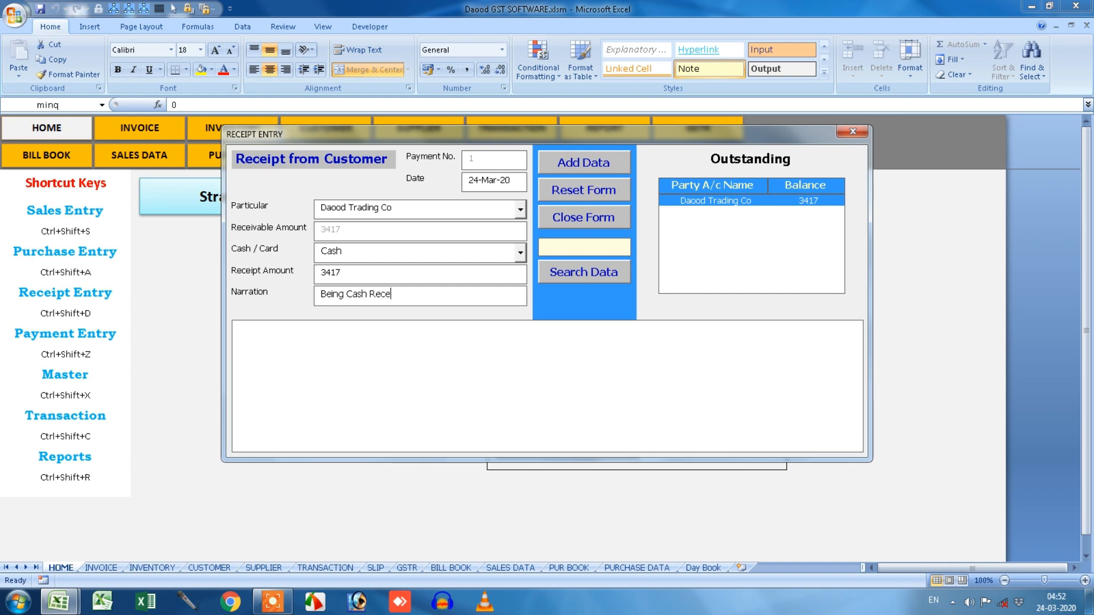
left_click(593, 160)
left_click(584, 340)
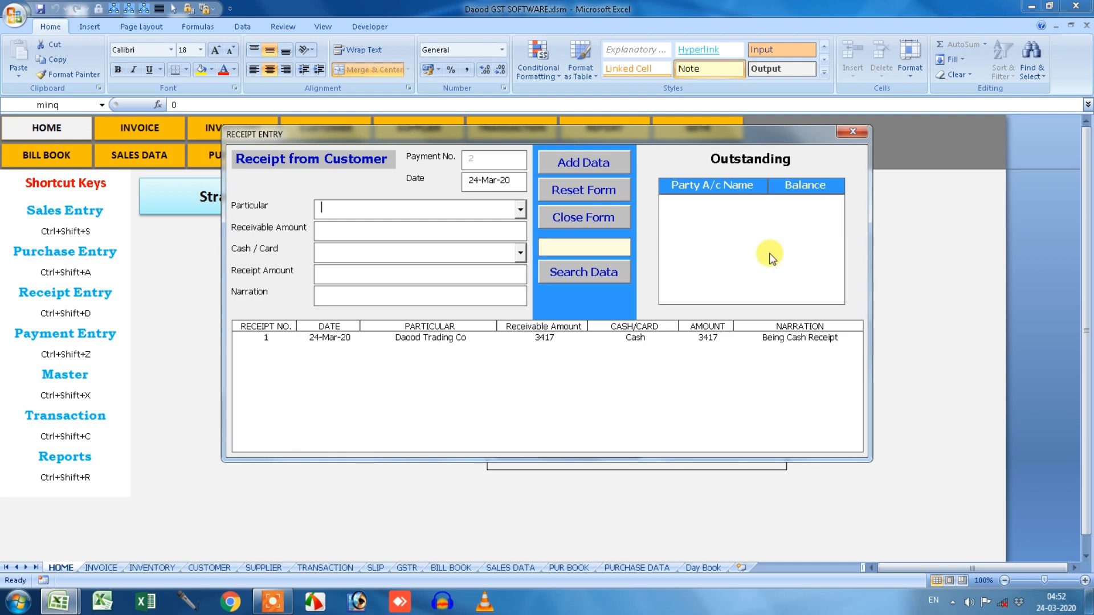
left_click(853, 132)
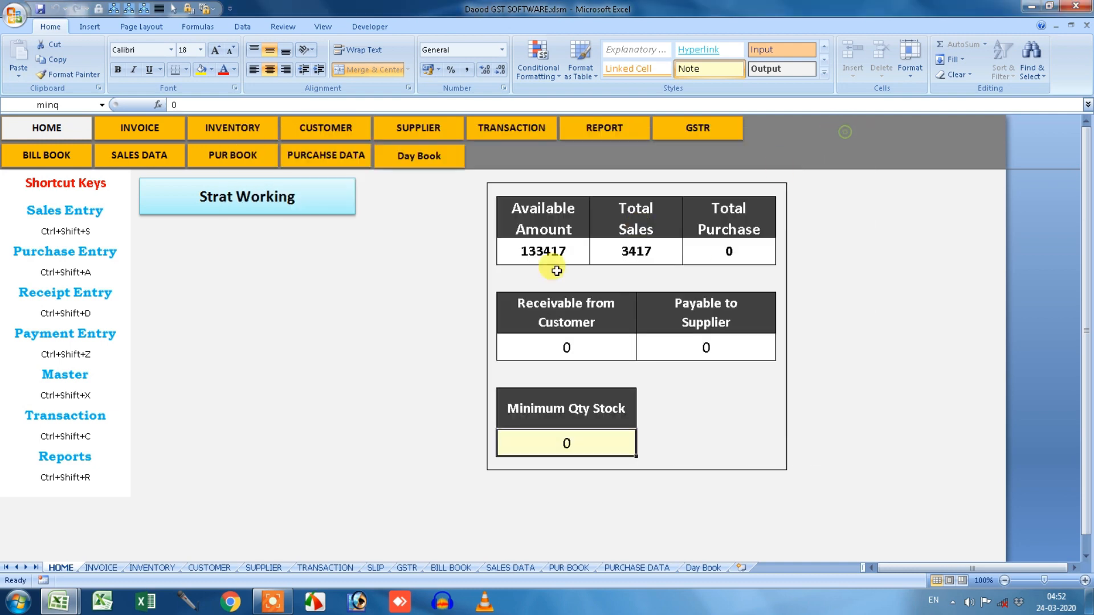
Start a Purchase Entry with Mohit Computers as the supplier.
left_click(305, 195)
left_click(577, 245)
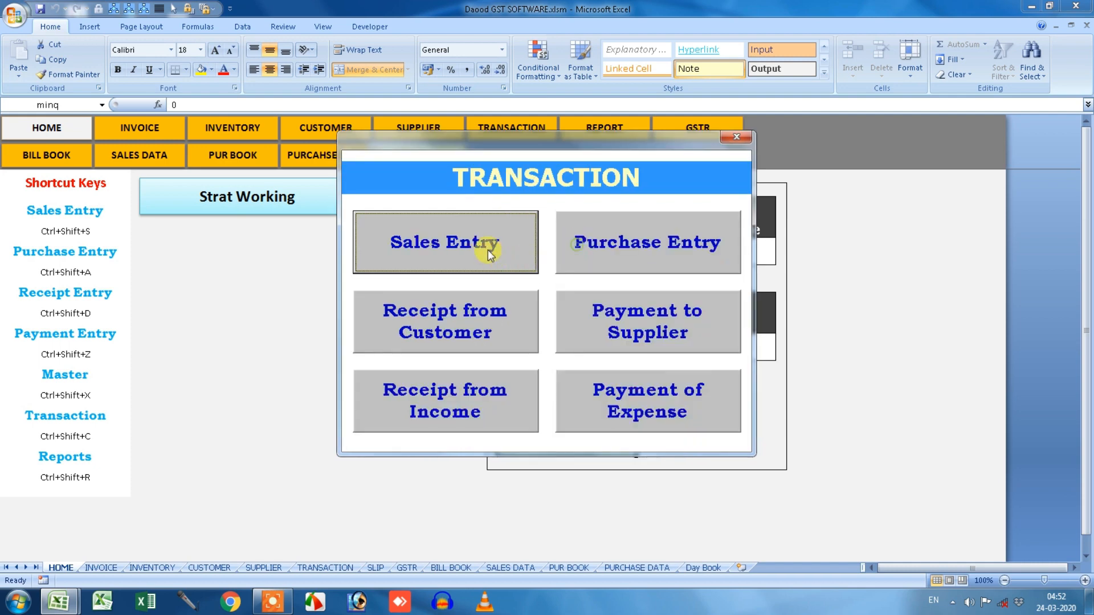
left_click(453, 322)
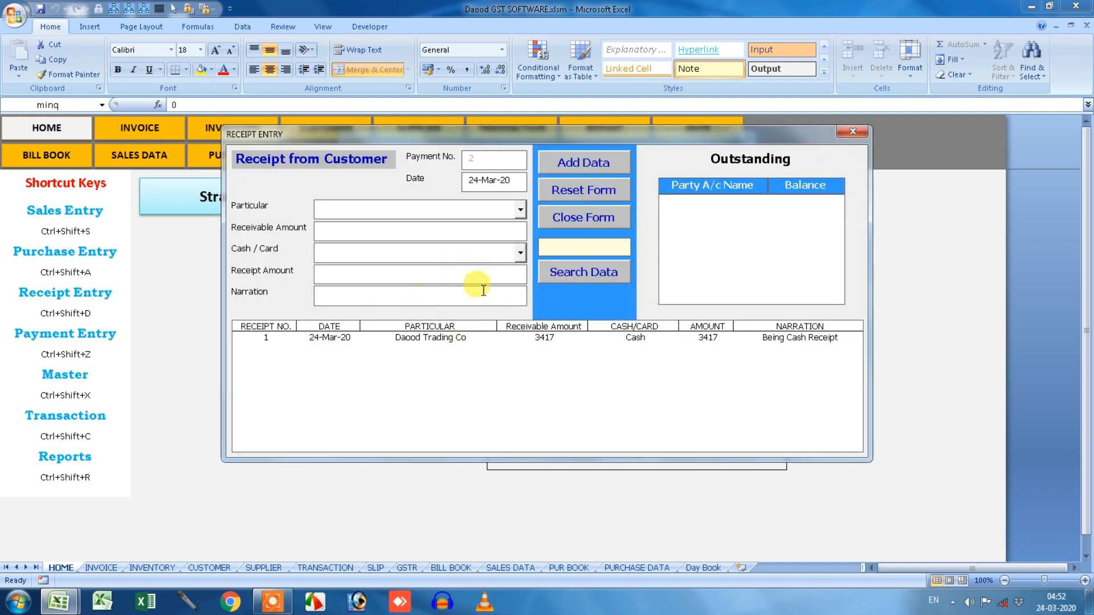
left_click(853, 132)
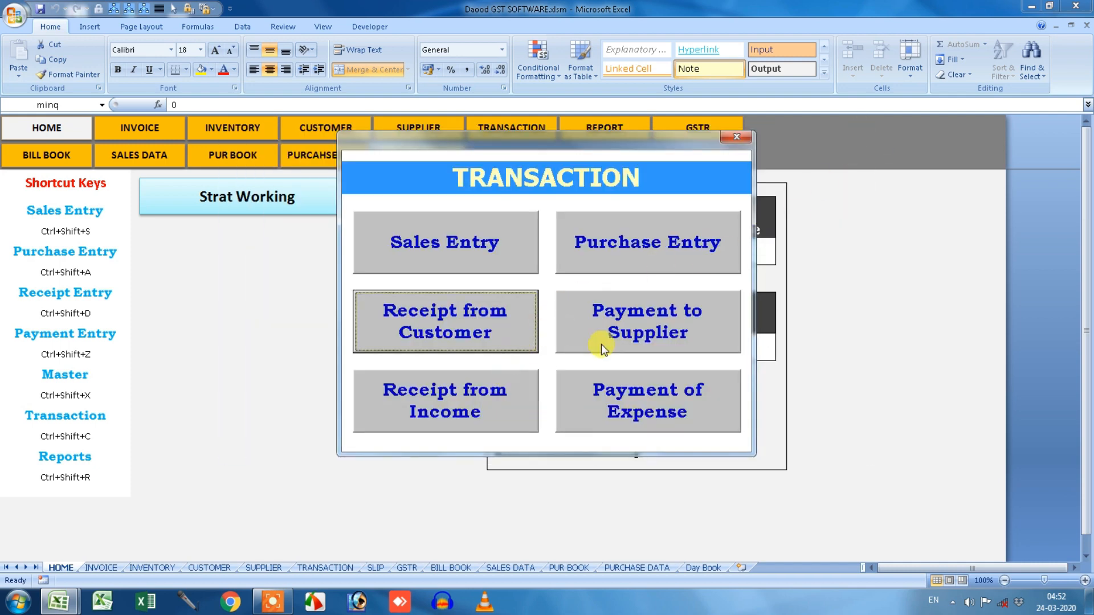
left_click(665, 255)
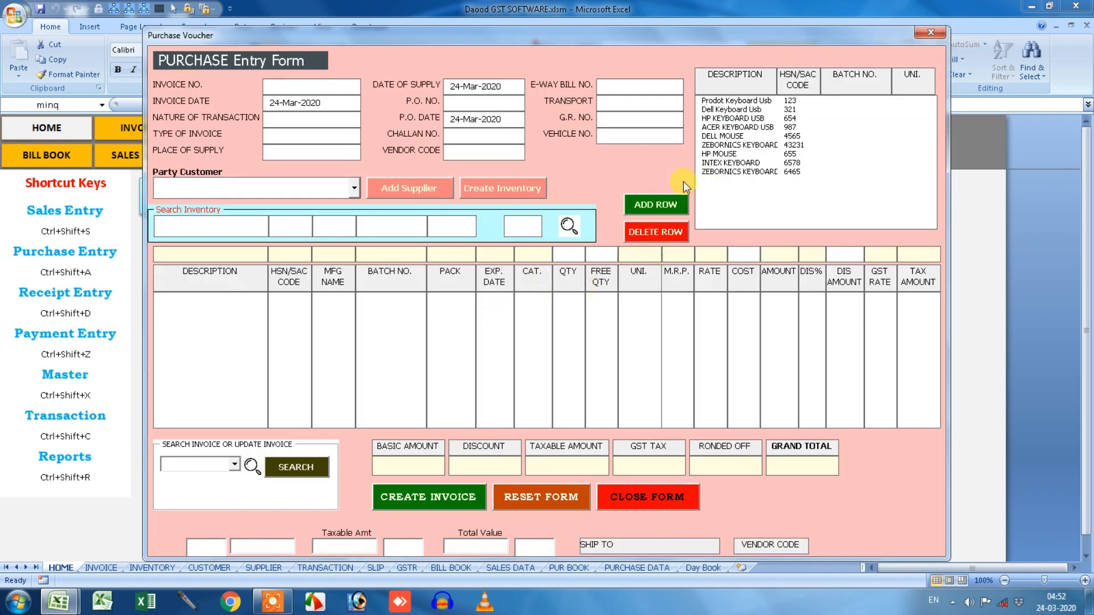
left_click(354, 188)
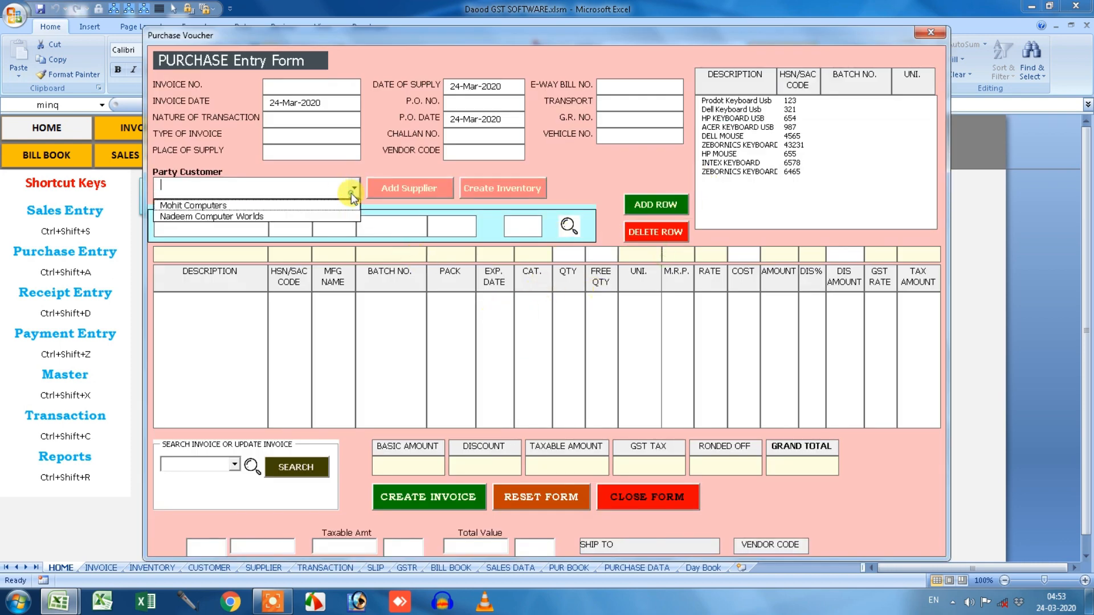
left_click(316, 206)
Add Prodot Keyboard Usb (quantity entry 10150) and Dell Keyboard Usb at cost 400.
left_click(764, 102)
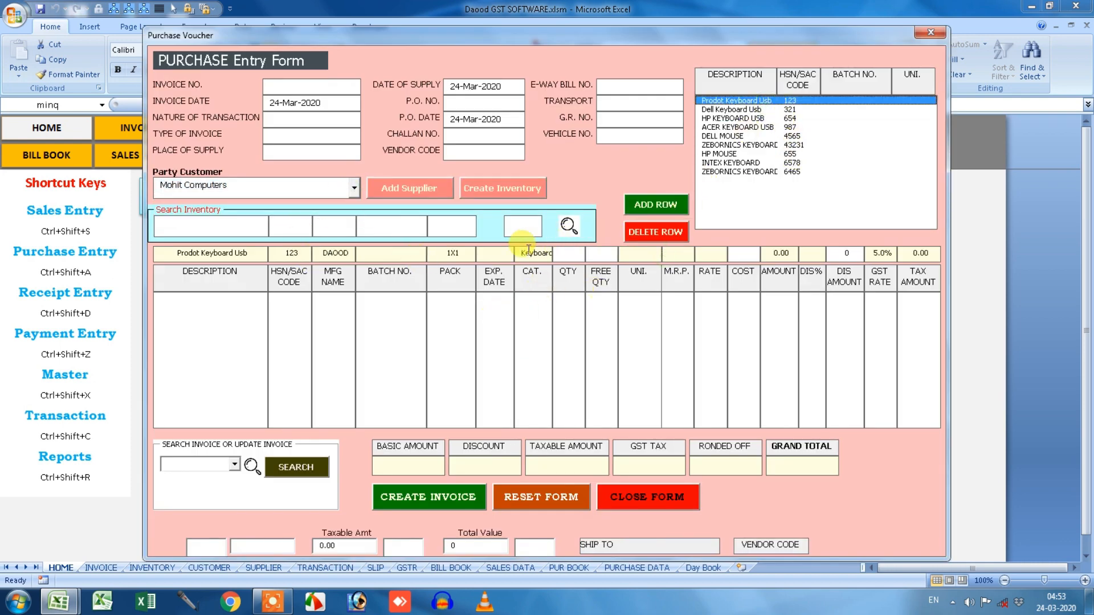
left_click(567, 257)
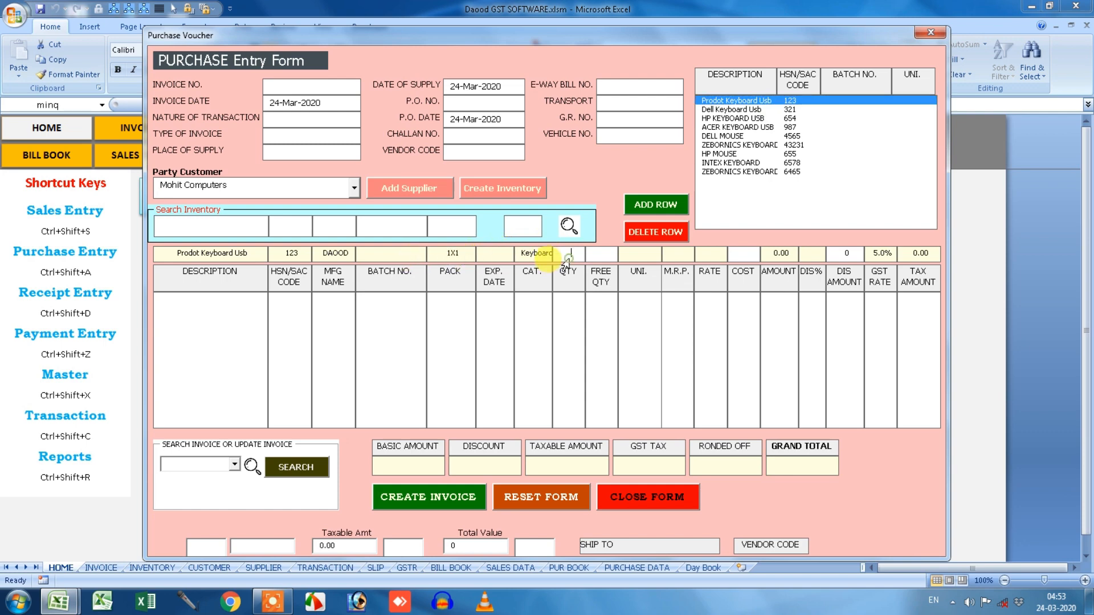
type("10")
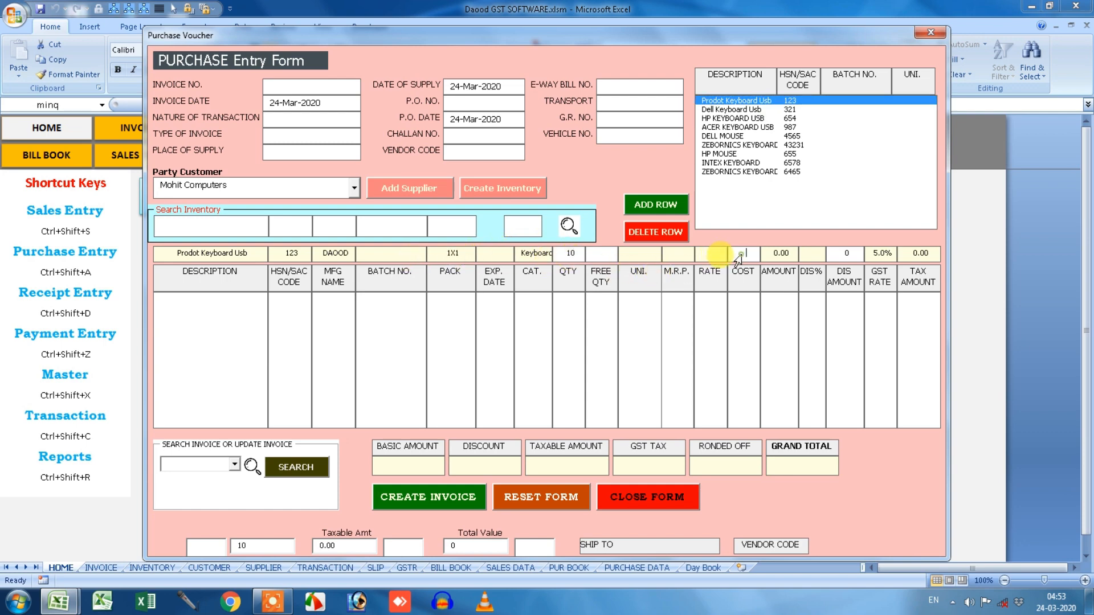
type("150")
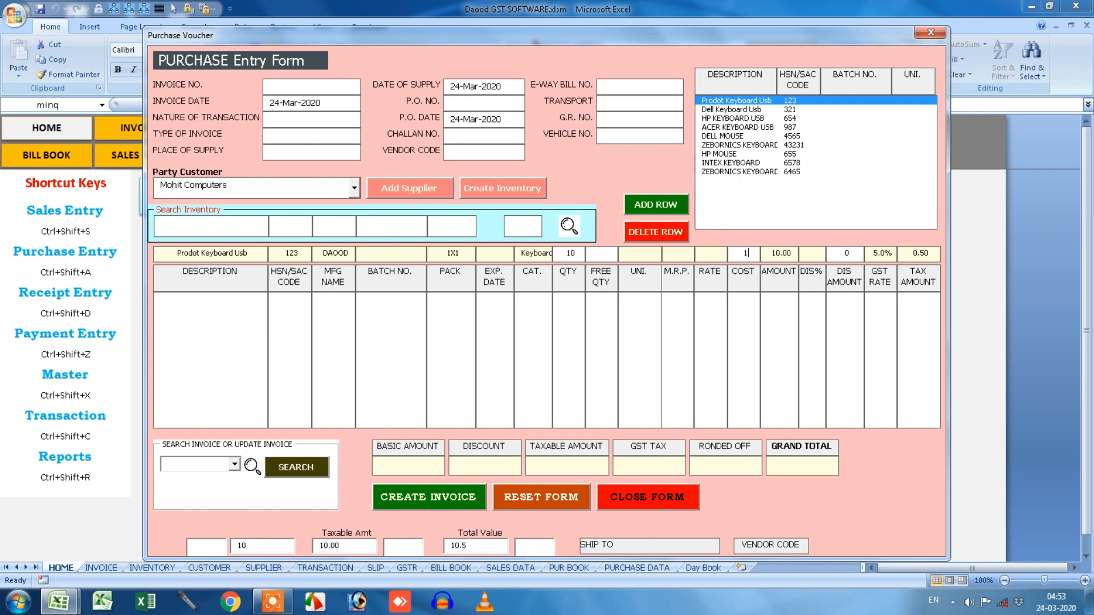
left_click(660, 206)
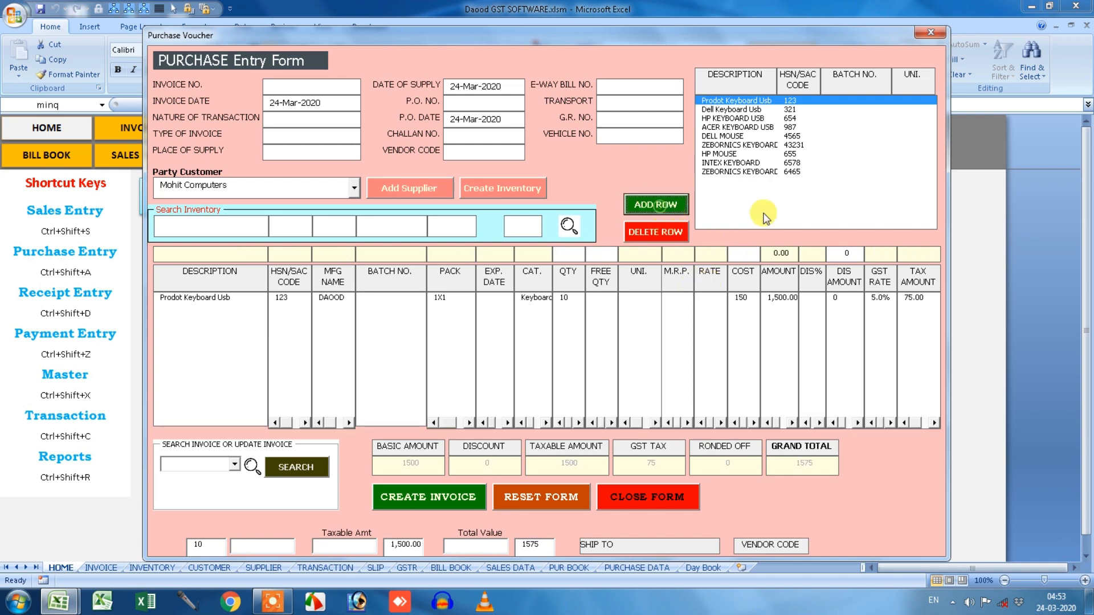
left_click(753, 110)
left_click(580, 253)
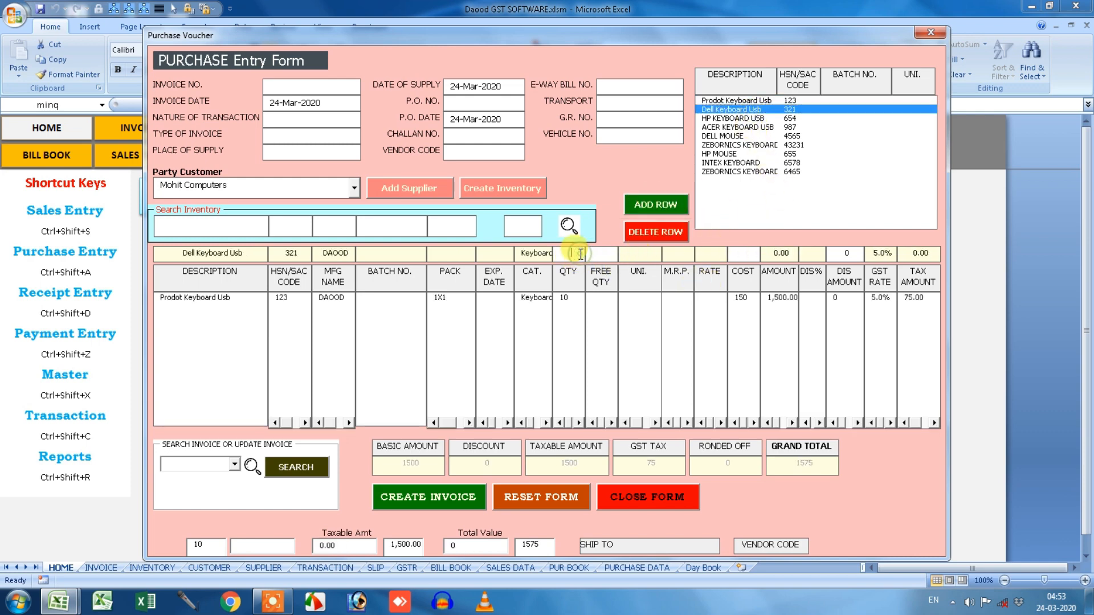
left_click(733, 255)
type("400")
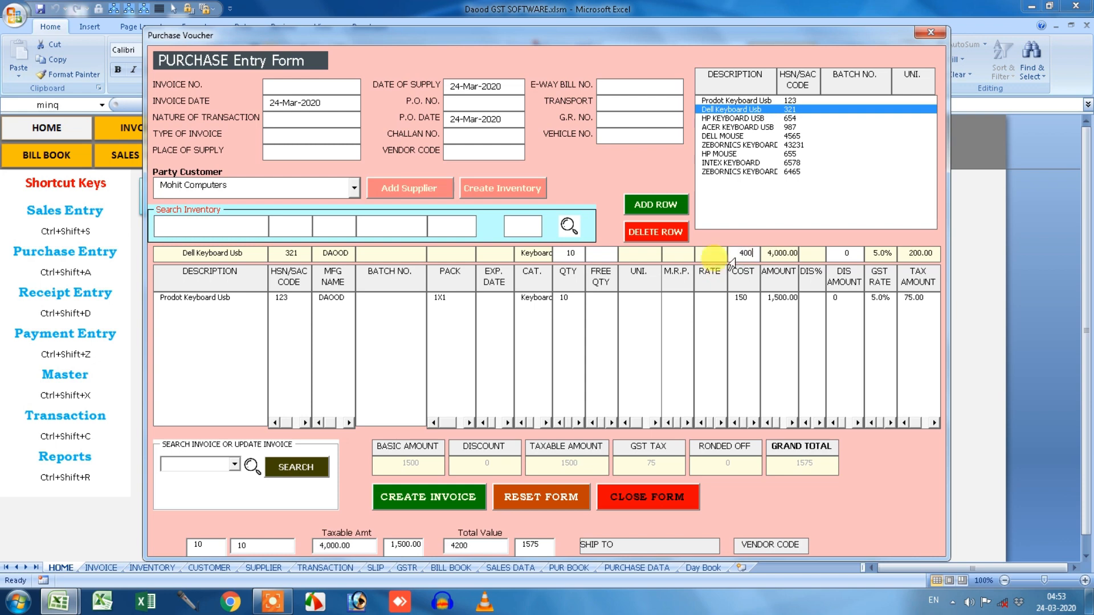
left_click(656, 204)
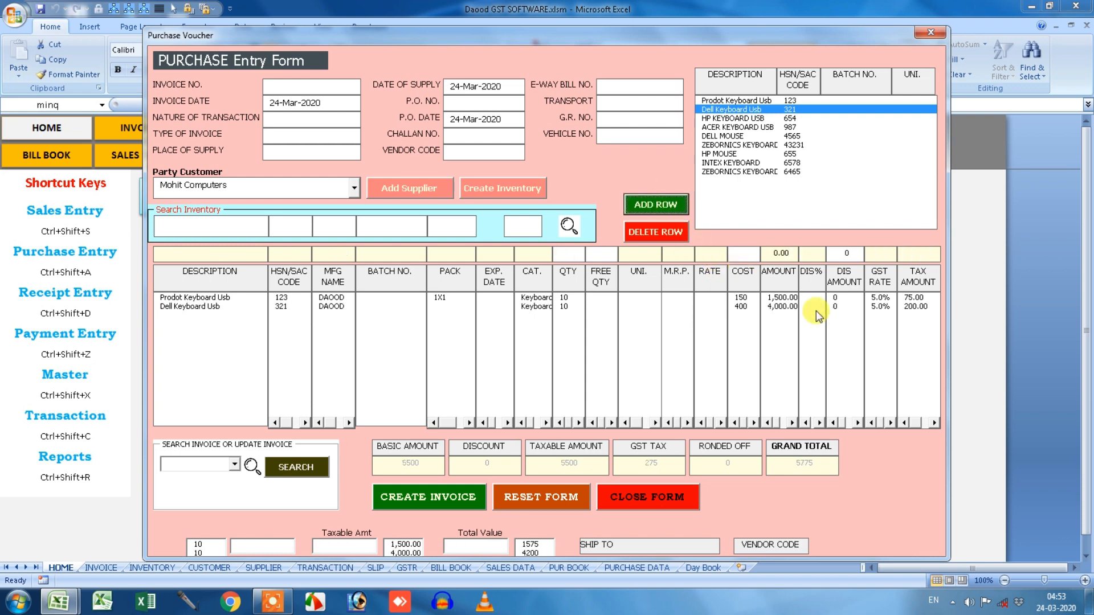
Add HP KEYBOARD USB with quantity 10 at cost 450.
left_click(733, 118)
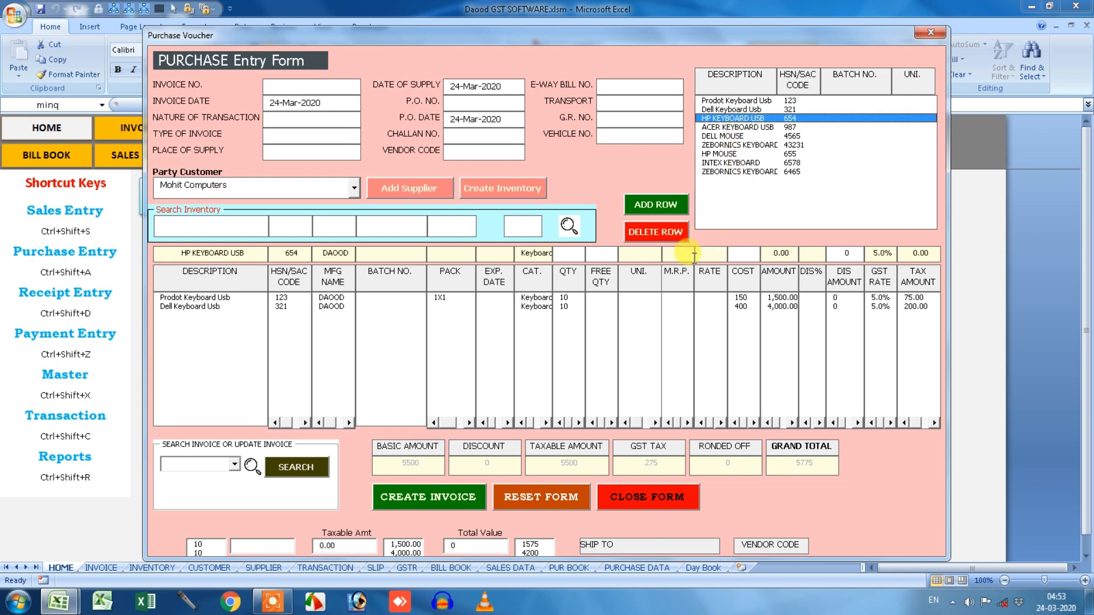
left_click(578, 255)
type("10")
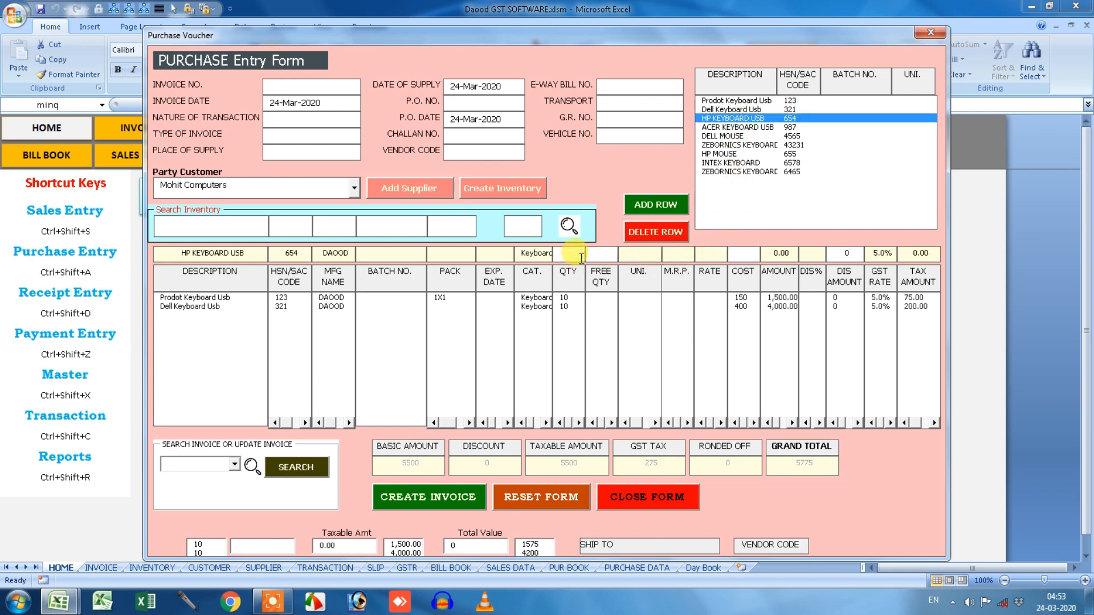
left_click(735, 258)
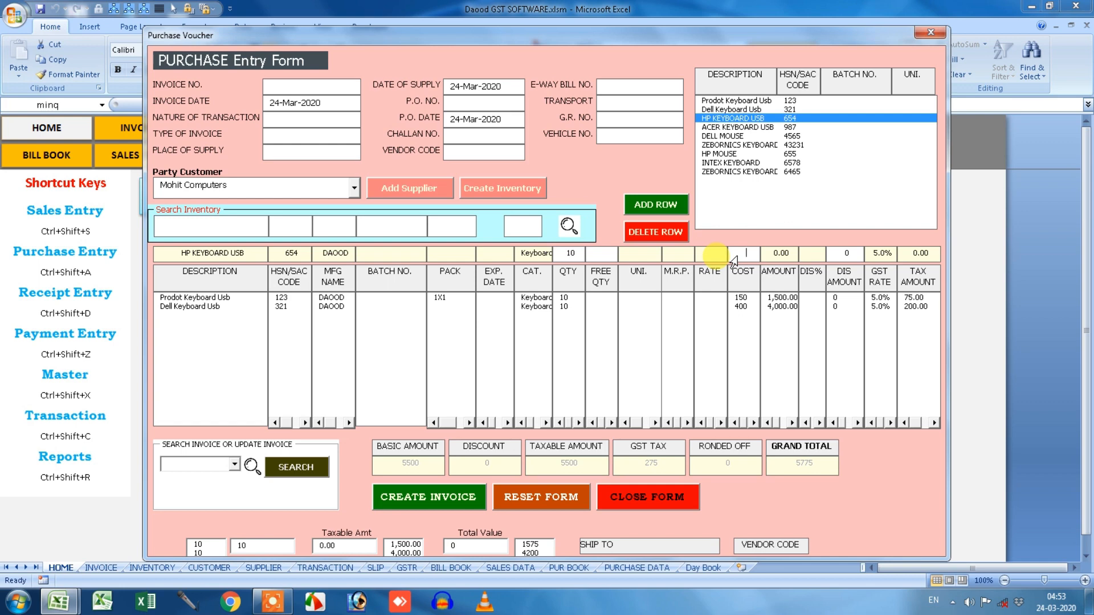
type("450")
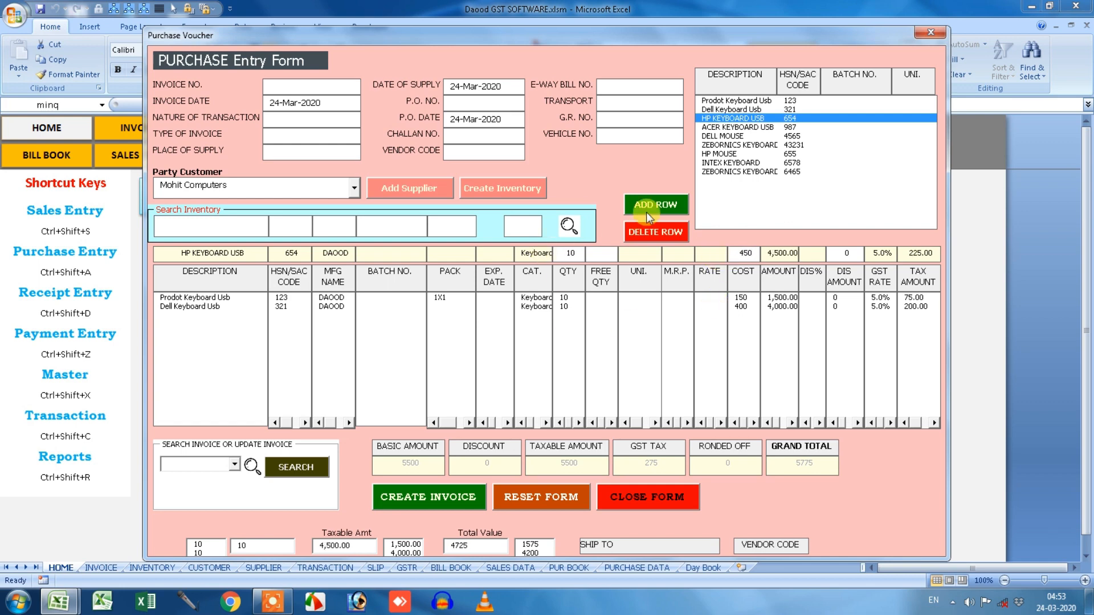
left_click(648, 217)
Enter invoice number 1105, save the 10500 purchase invoice, reload it and close the form.
left_click(329, 83)
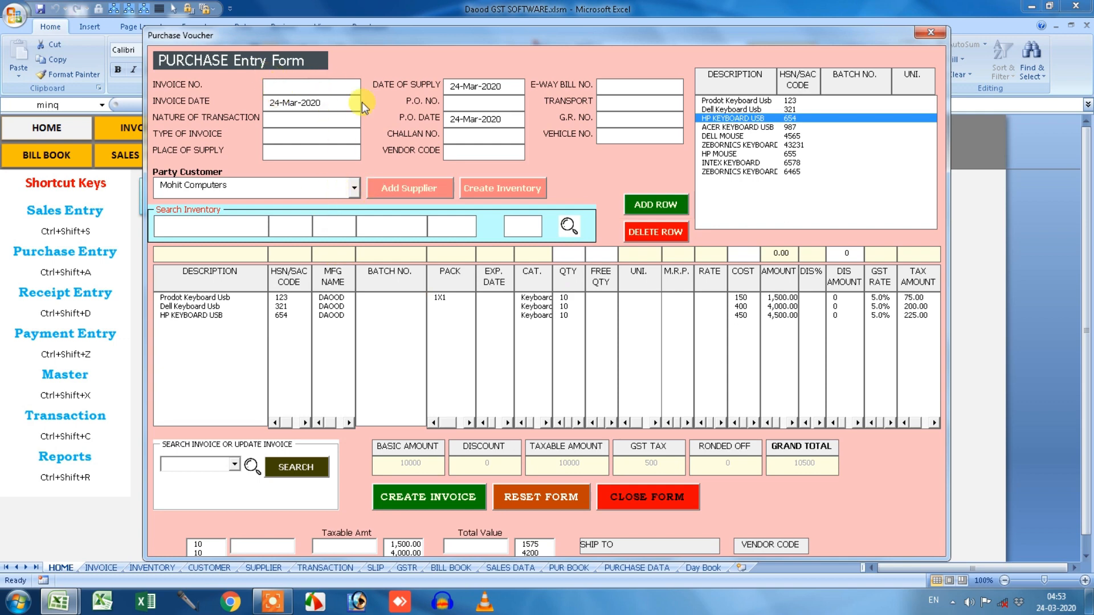
type("1105")
left_click(447, 497)
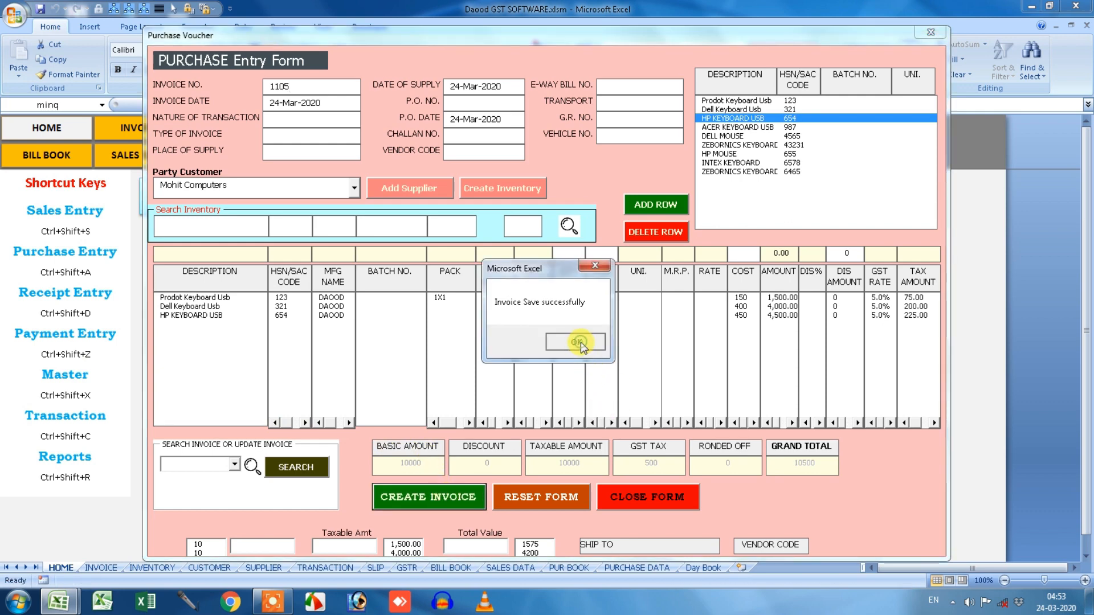
left_click(580, 342)
left_click(234, 464)
left_click(217, 476)
left_click(294, 467)
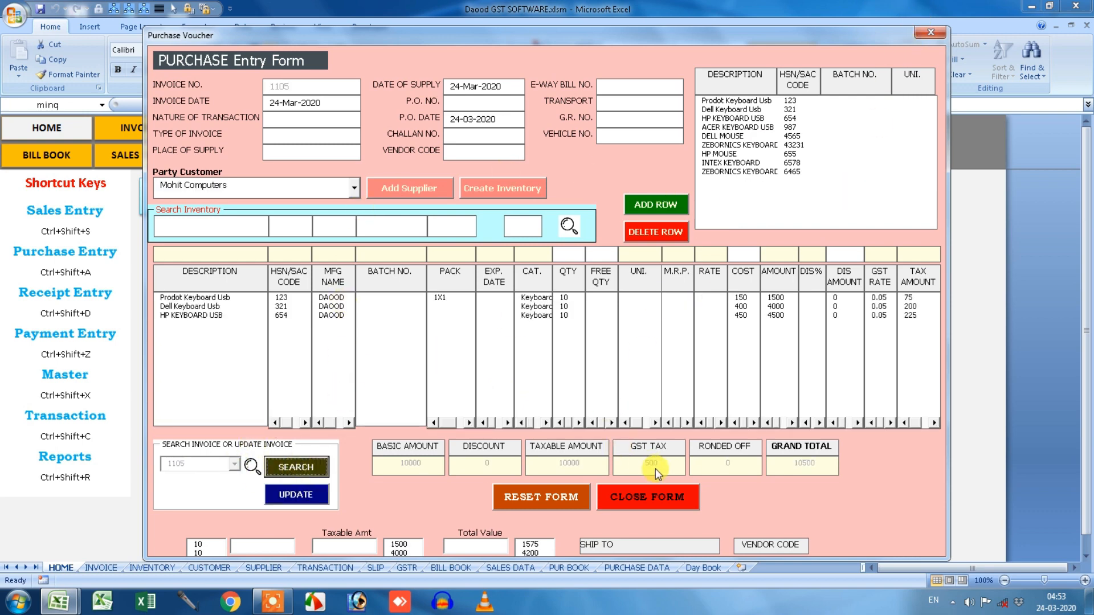
left_click(933, 32)
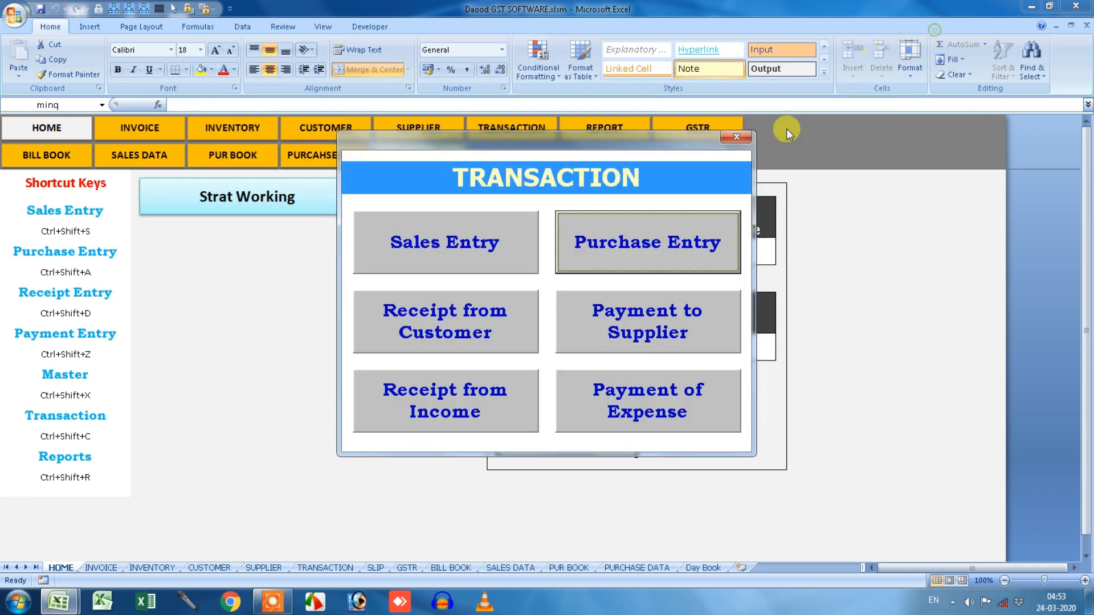
Pay Mohit Computers 10000 by Bank, with the IMPS payment reference as the narration.
left_click(689, 319)
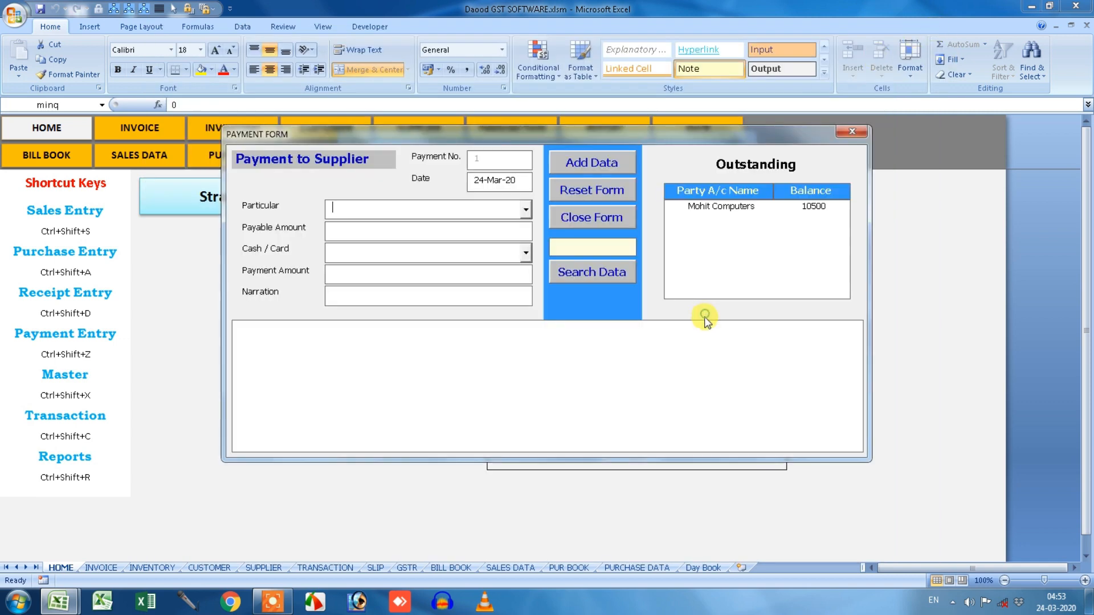
left_click(719, 209)
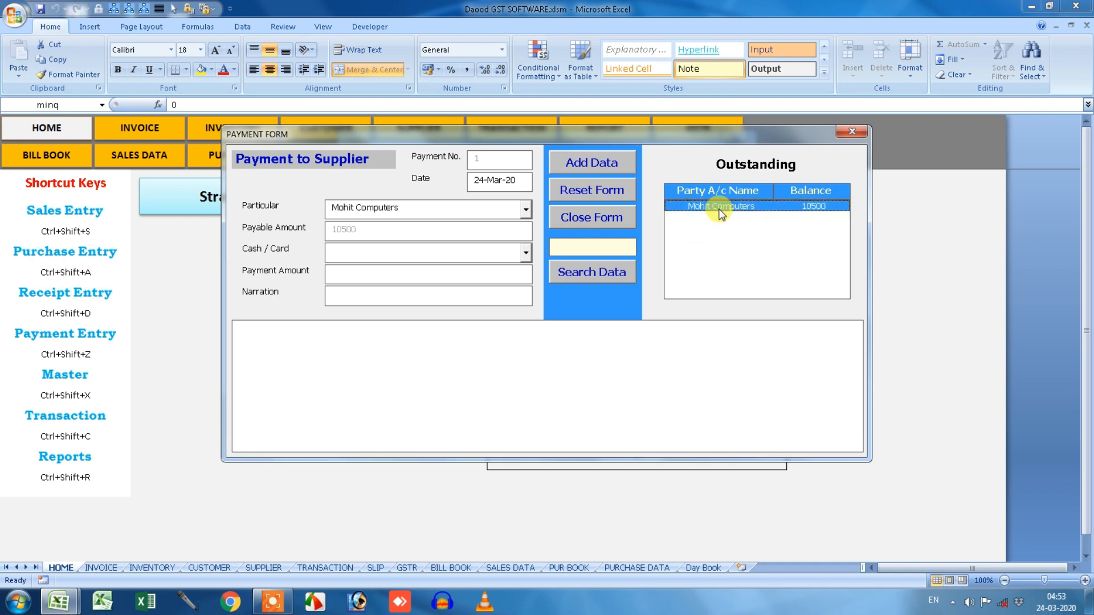
left_click(526, 253)
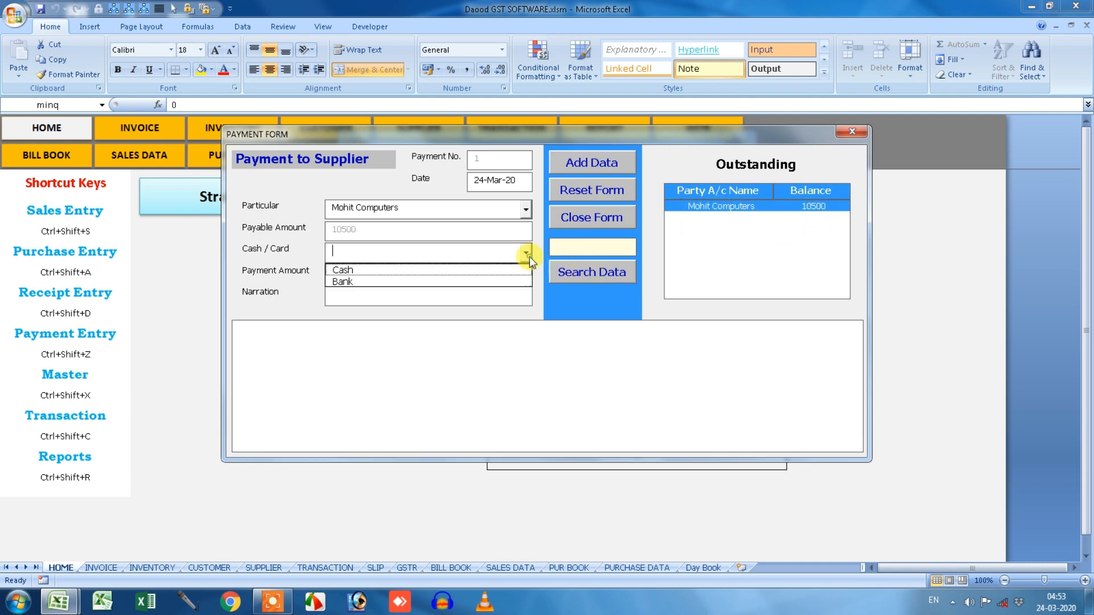
left_click(471, 281)
left_click(387, 278)
type("10000")
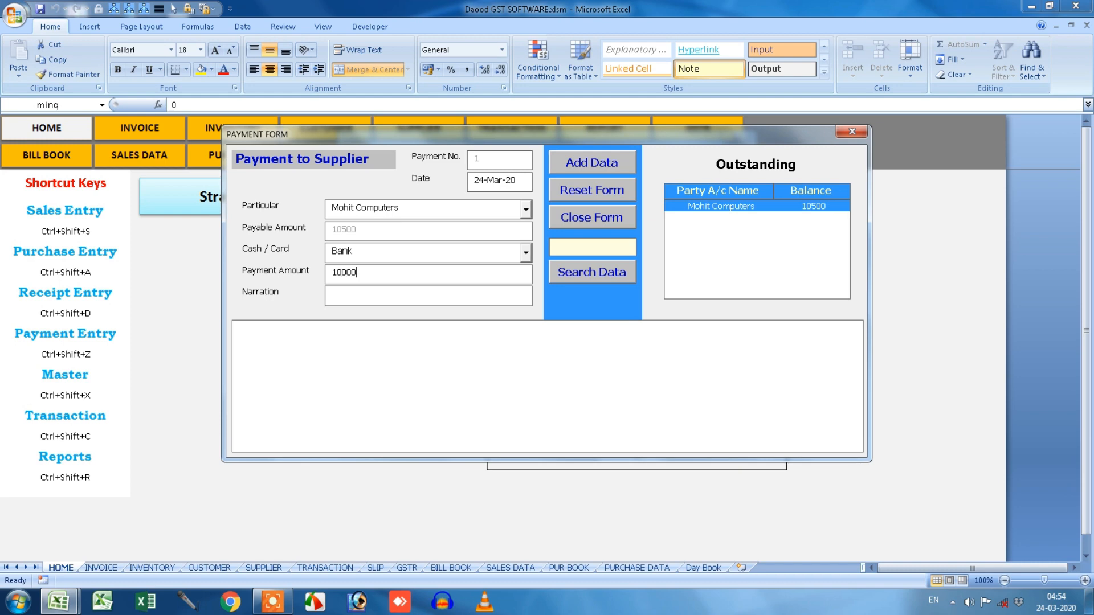
left_click(361, 296)
type("Im")
key("BackSpace")
key("BackSpace")
type("Ref # 1234679 Imps")
left_click(592, 162)
left_click(593, 344)
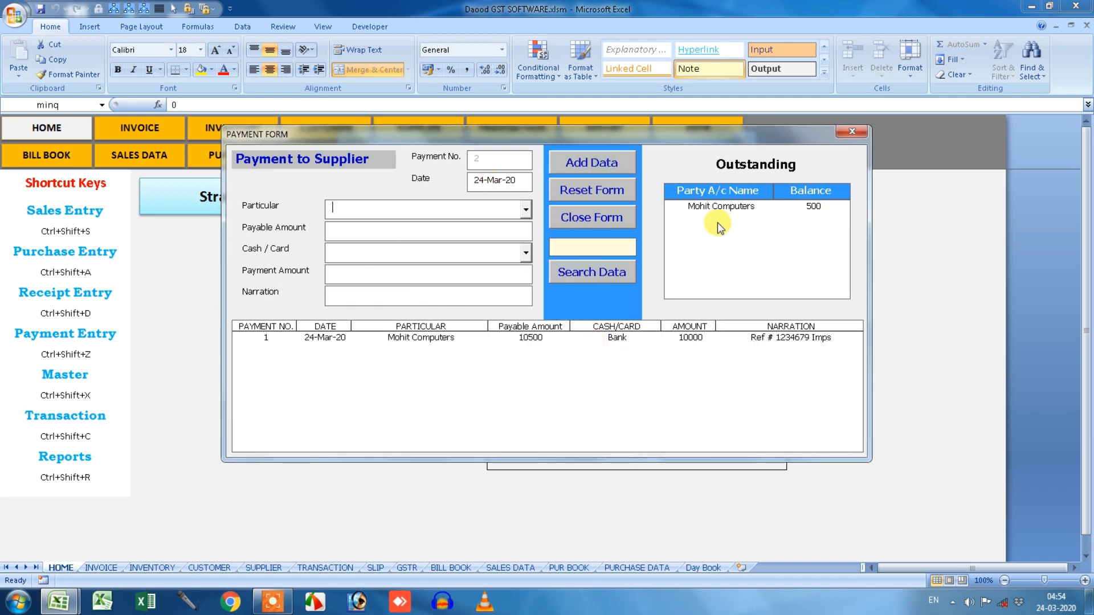
Pay the remaining 500 to Mohit Computers in Cash, narrated 'Being Cash Payment', then close the form.
left_click(743, 206)
left_click(524, 253)
left_click(484, 266)
left_click(432, 279)
type("500")
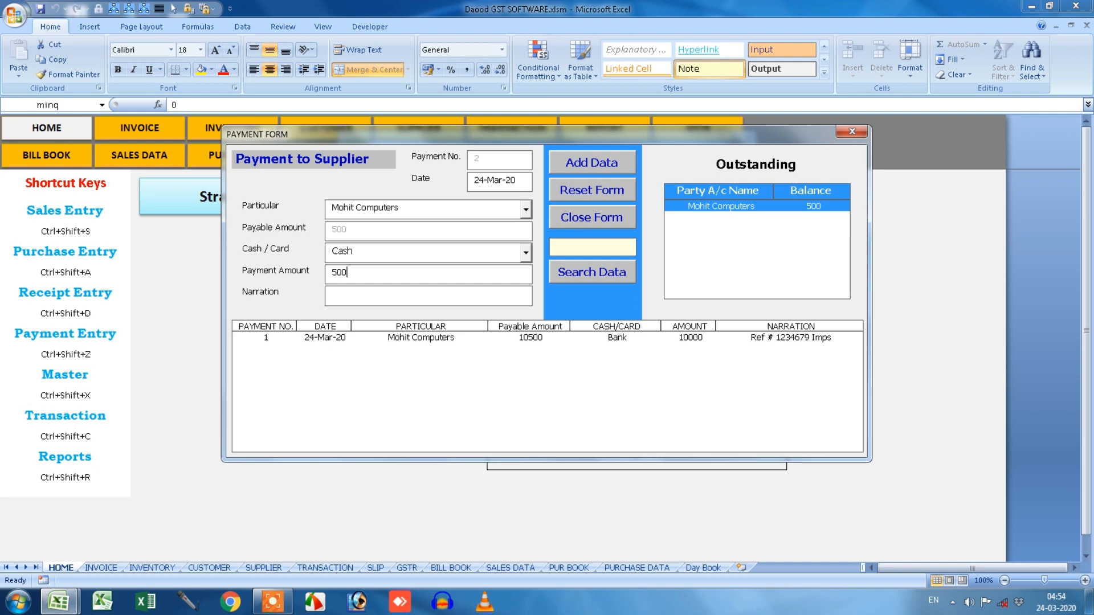
left_click(387, 292)
type("Being Cash Payment")
left_click(593, 172)
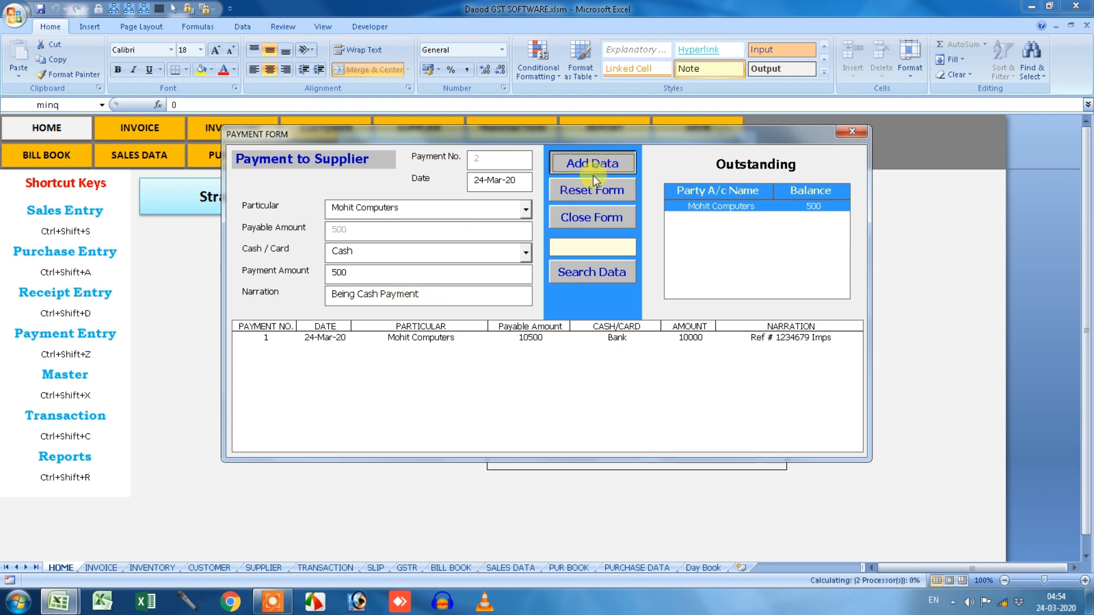
left_click(573, 340)
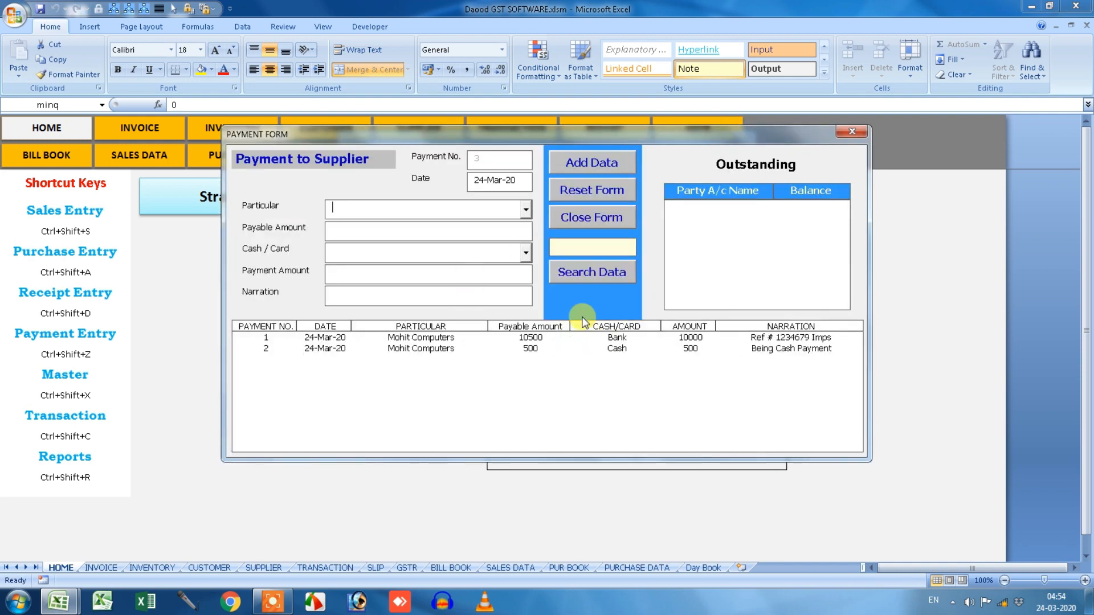
left_click(853, 132)
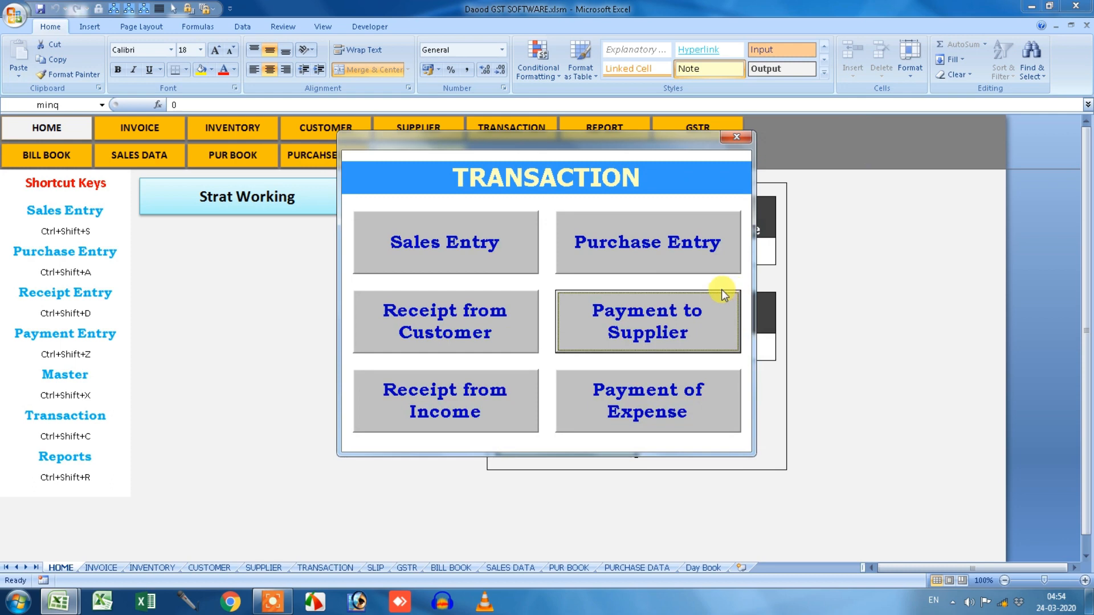
Record a cash Rent expense payment of 800 narrated 'RENT OF THE MONTH APR-2020'.
left_click(623, 415)
left_click(729, 208)
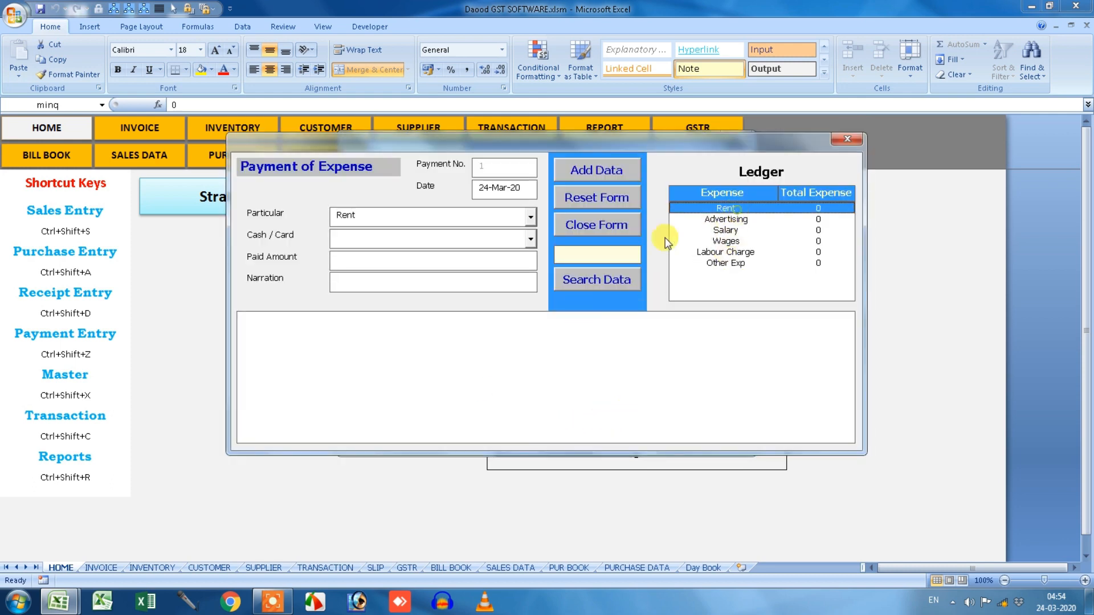
left_click(531, 241)
left_click(513, 255)
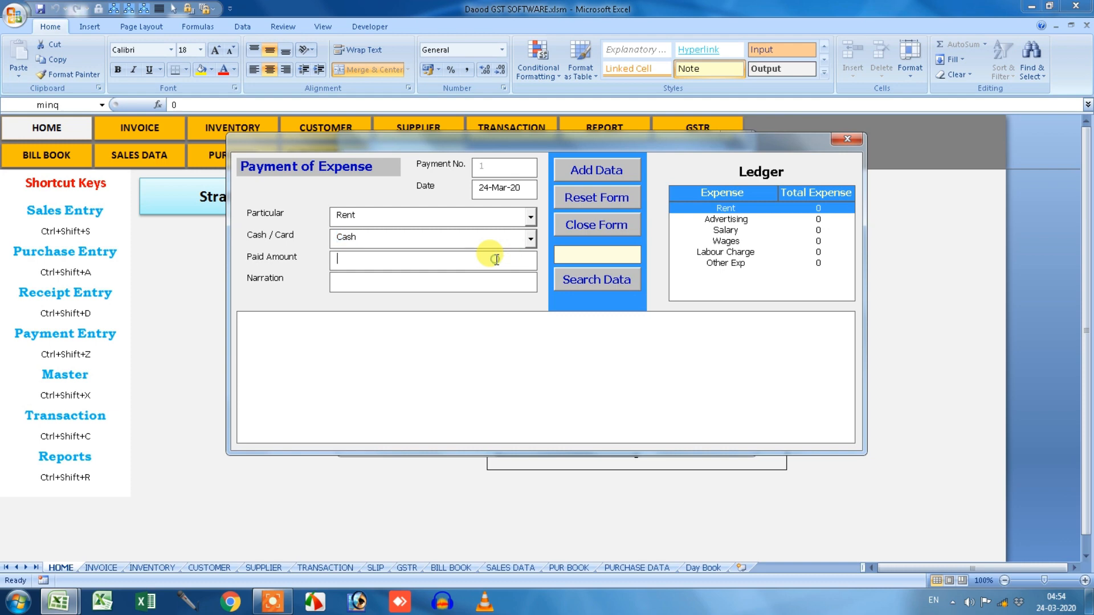
key("Tab")
type("800")
left_click(392, 281)
type("RENT OF THE")
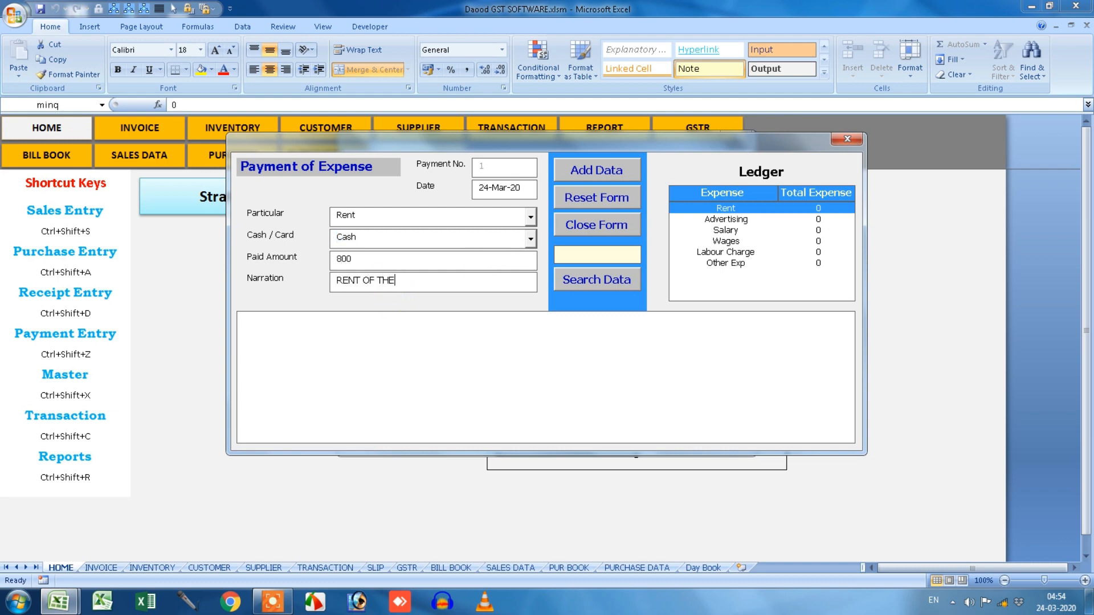
type(" MONTH APR-2020")
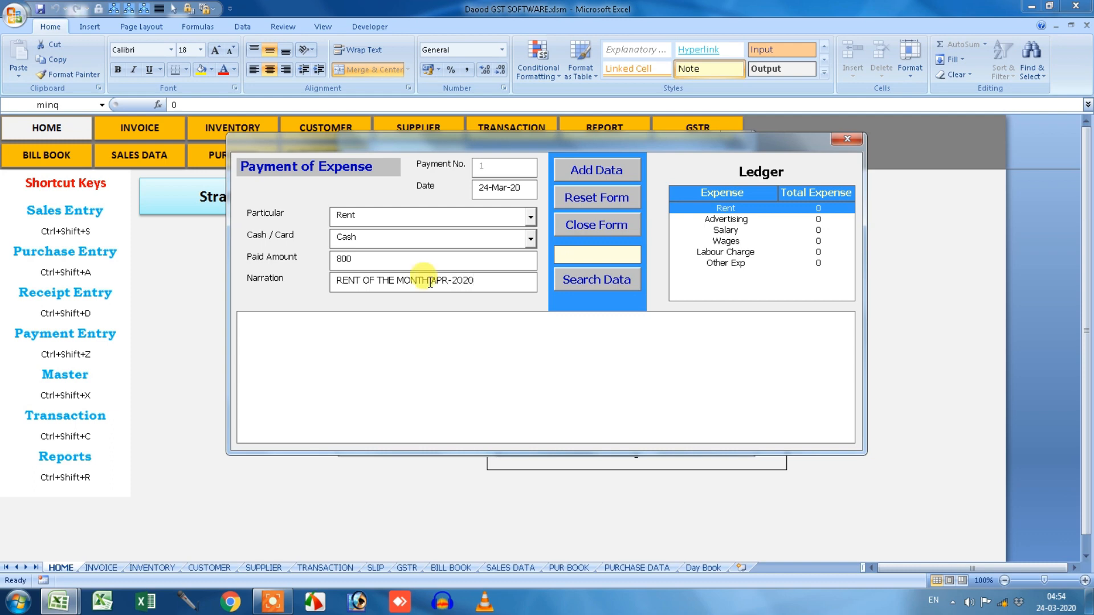
left_click(585, 174)
left_click(581, 341)
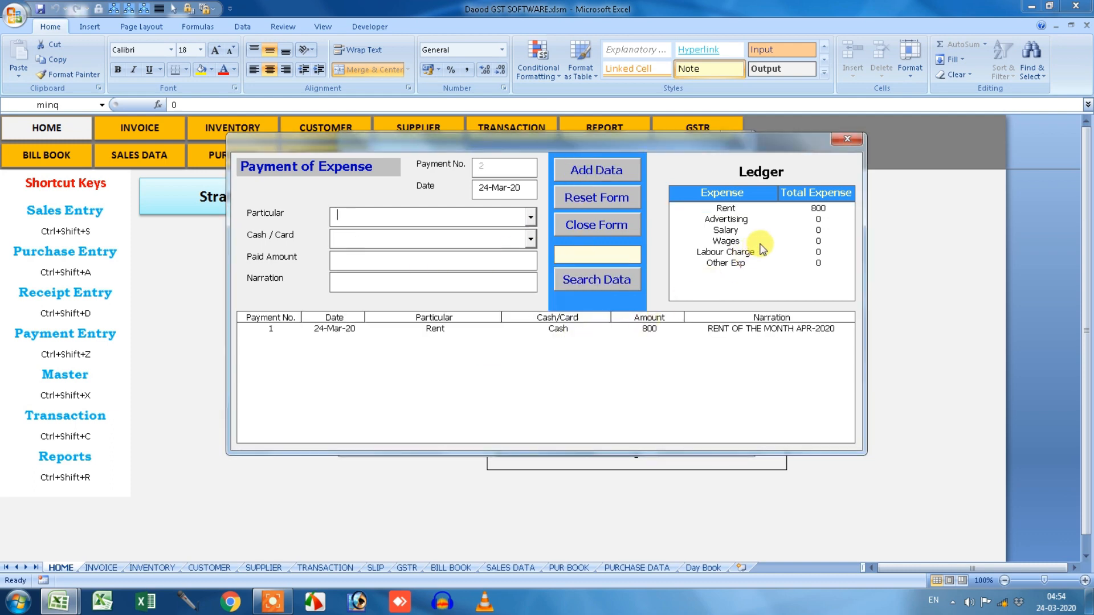
Record a cash Labour Charge expense payment of 150, then close the expense form.
left_click(730, 252)
left_click(528, 238)
left_click(507, 251)
left_click(467, 261)
type("150")
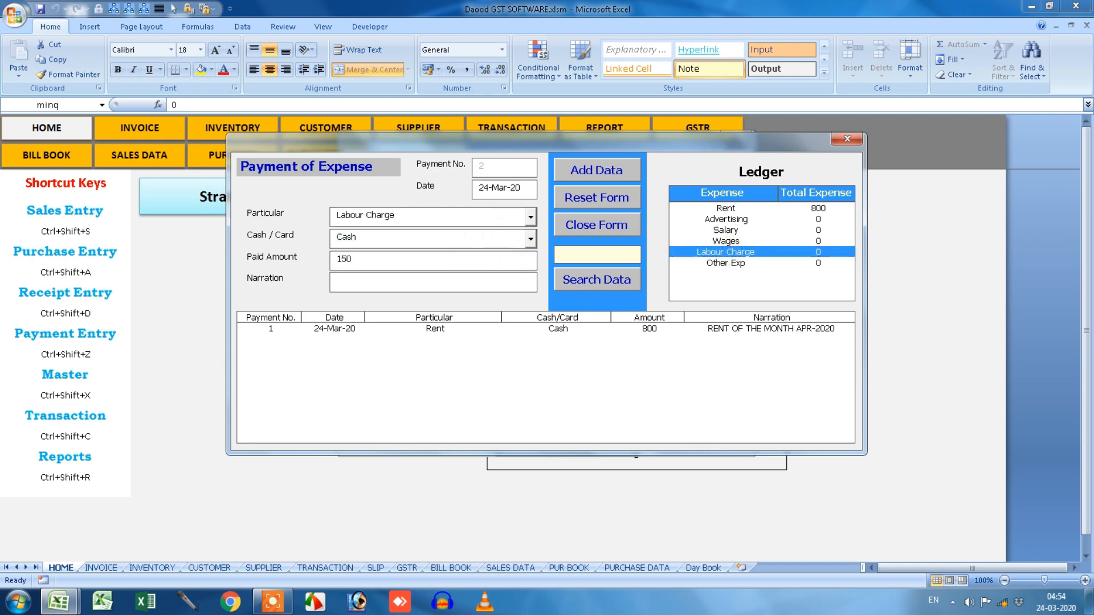
type("FOR OFFICE")
left_click(596, 170)
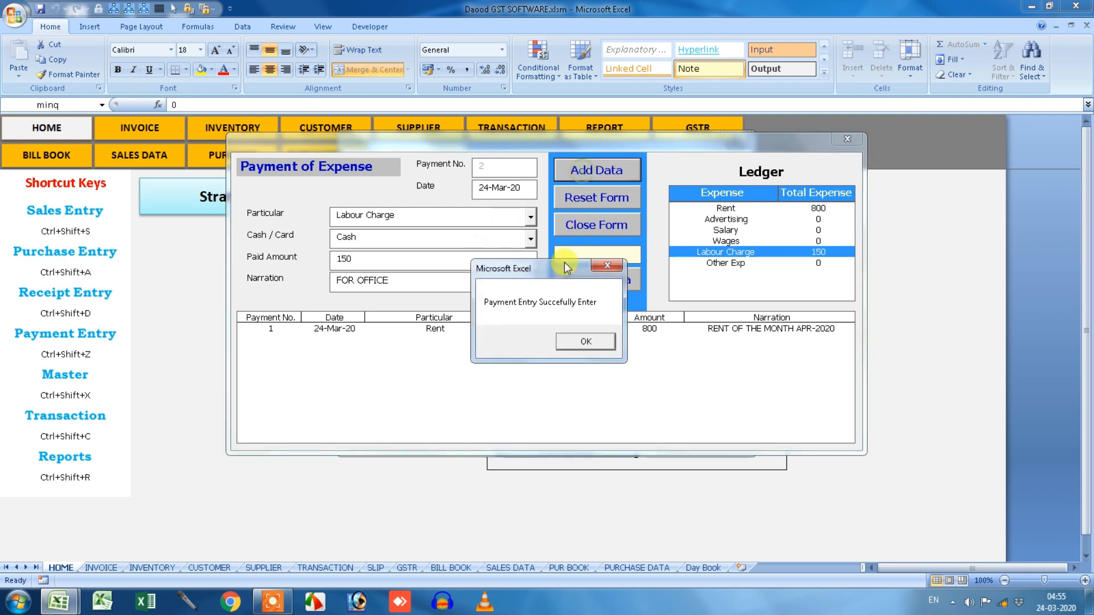
left_click(584, 342)
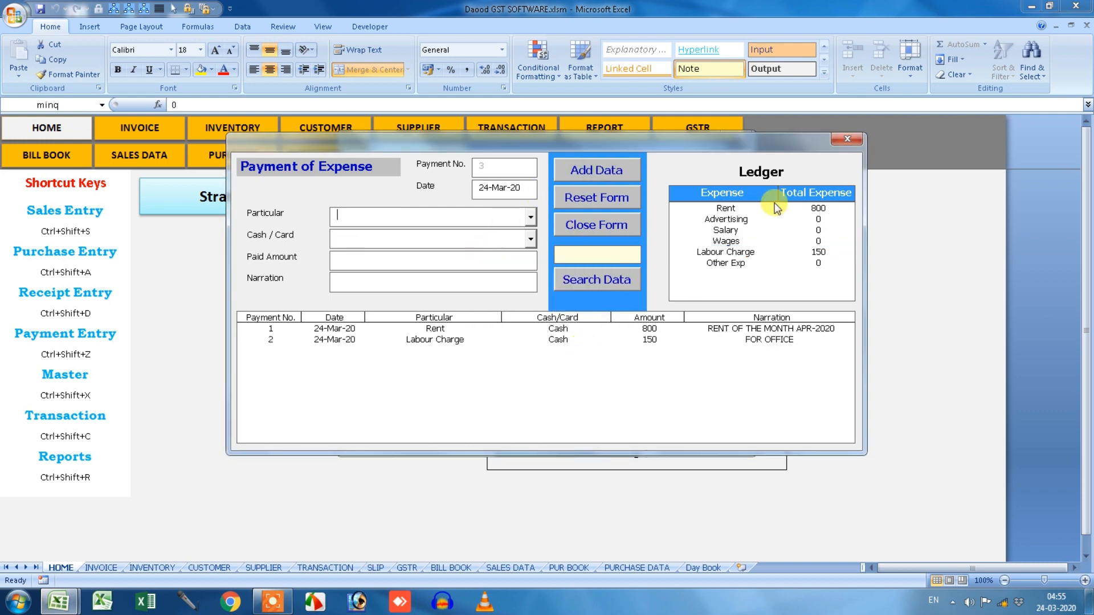
left_click(848, 140)
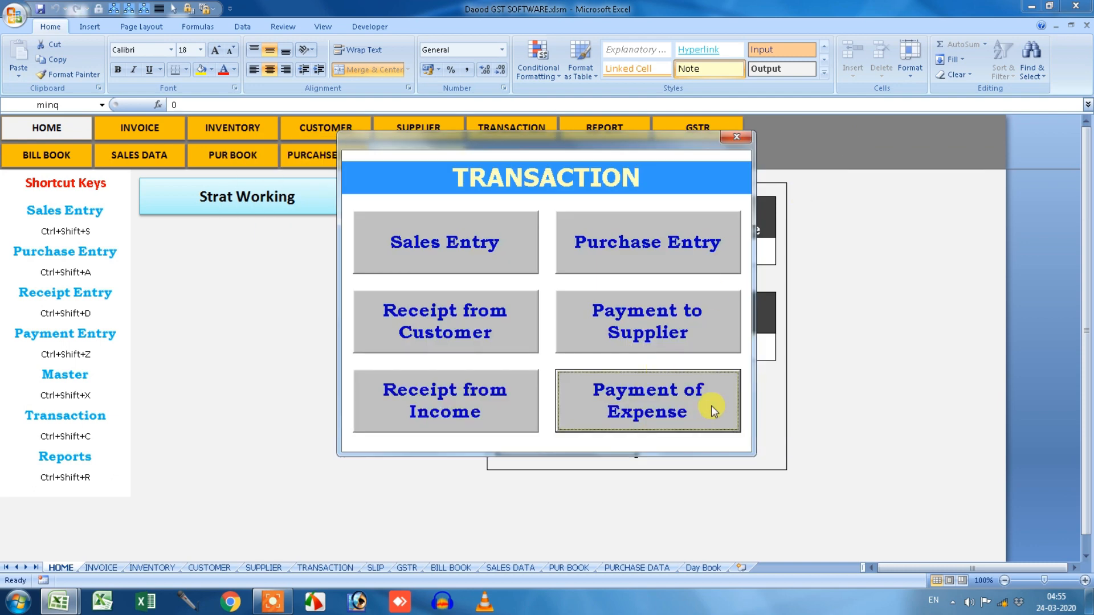
Record 5000 cash received as Commission Earn, narrated 'From Mr. X', then close the form.
left_click(520, 408)
left_click(724, 215)
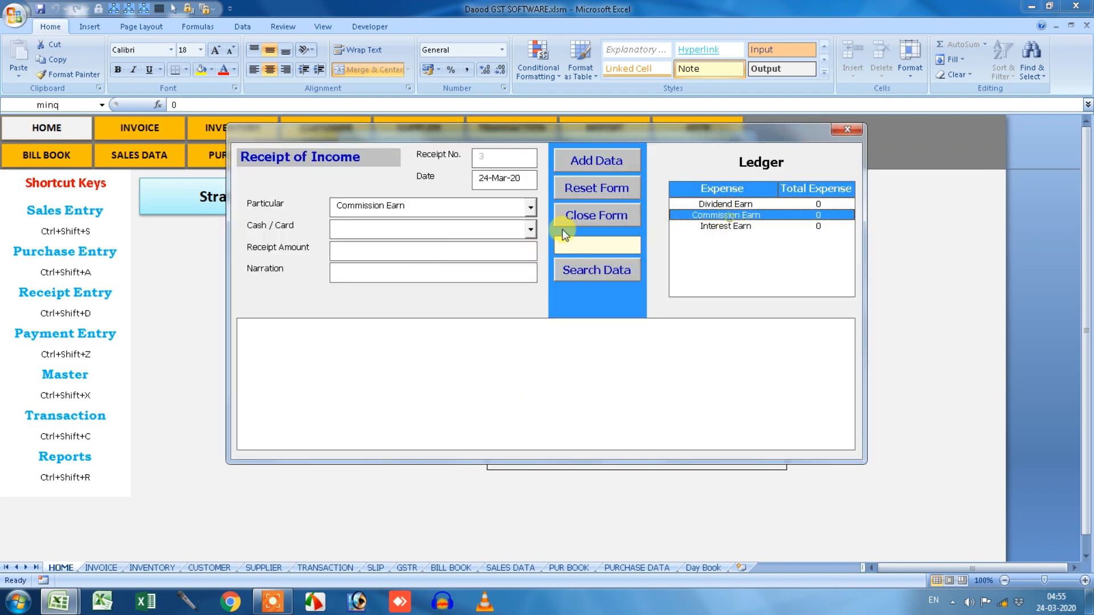
left_click(530, 230)
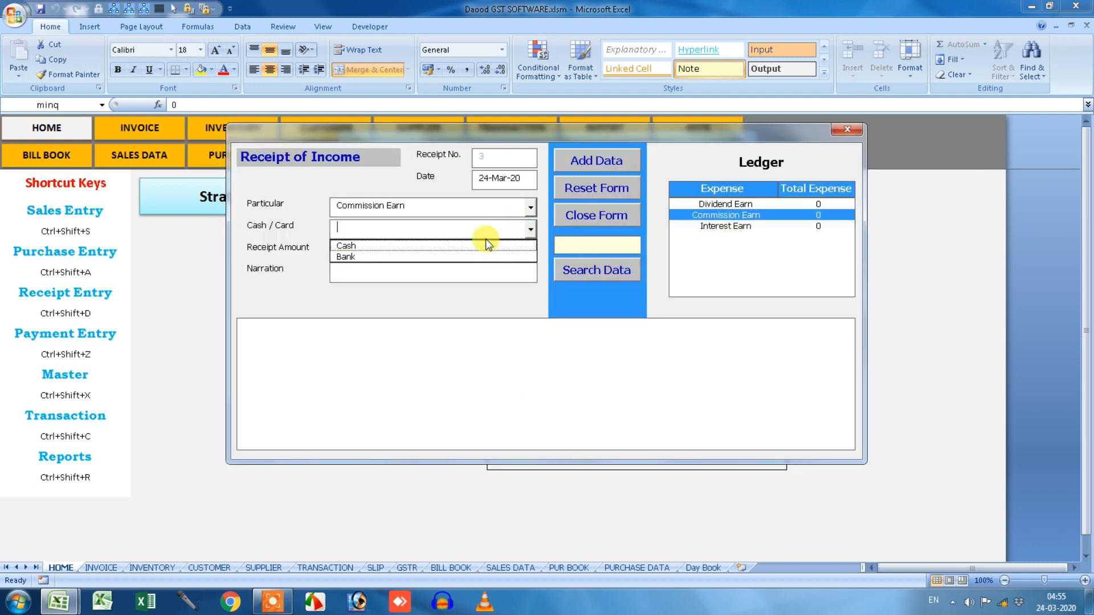
left_click(484, 244)
type("5000")
left_click(420, 274)
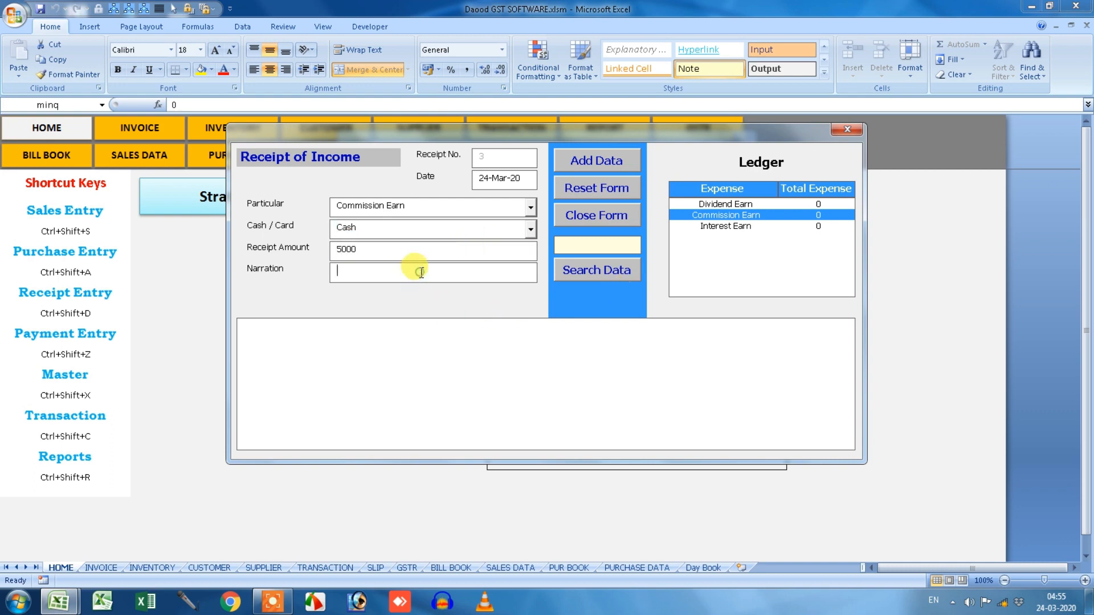
type("From Mr. X")
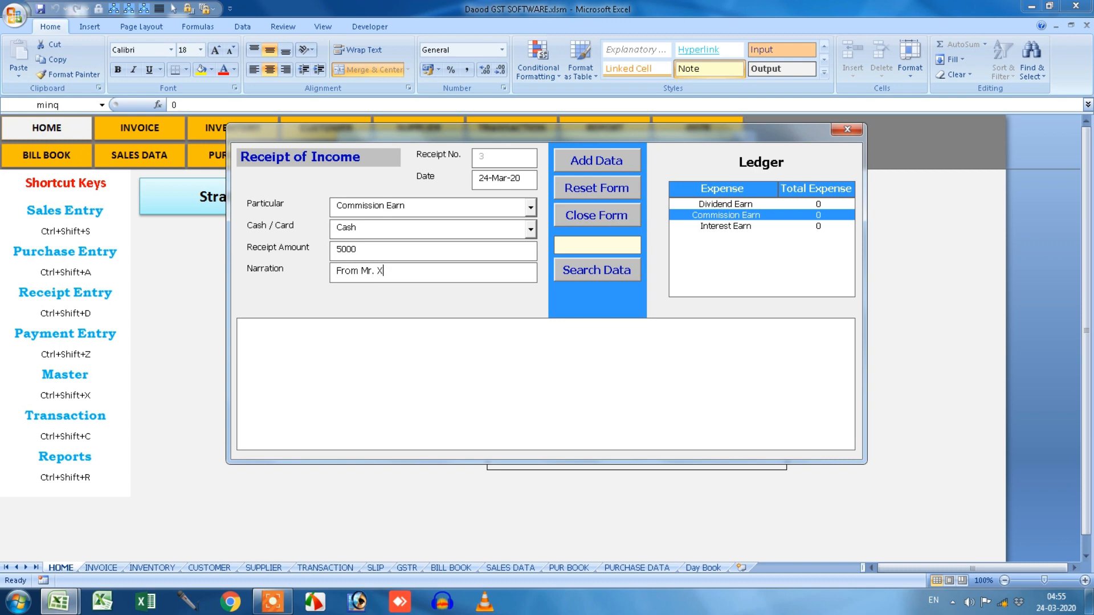
left_click(578, 161)
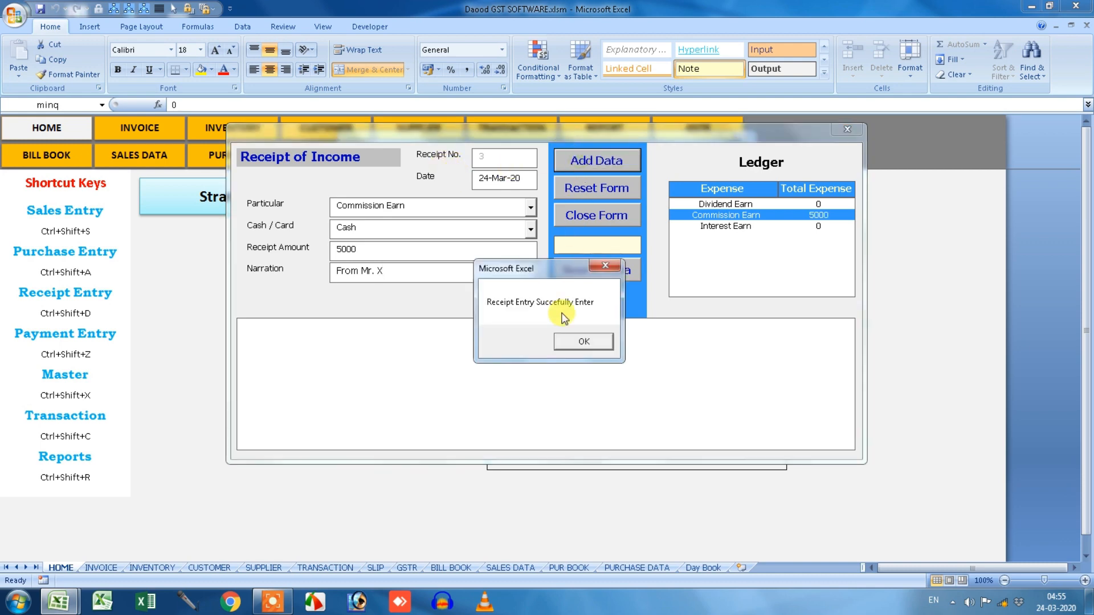
left_click(561, 344)
left_click(848, 132)
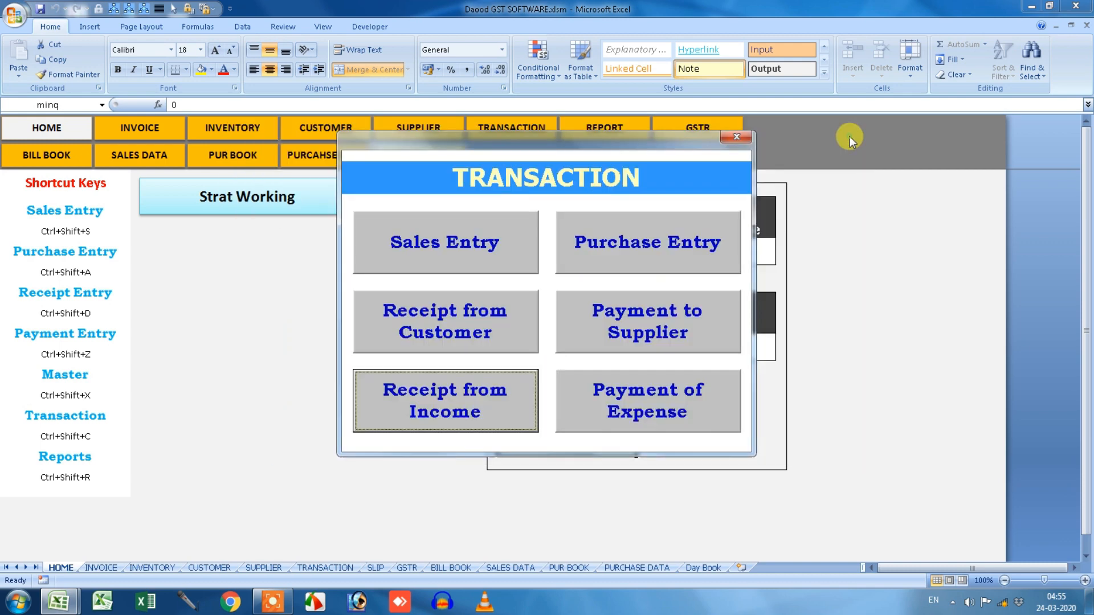
Open the Day Transaction report from the REPORT menu to view 24-03-2020 entries.
left_click(741, 137)
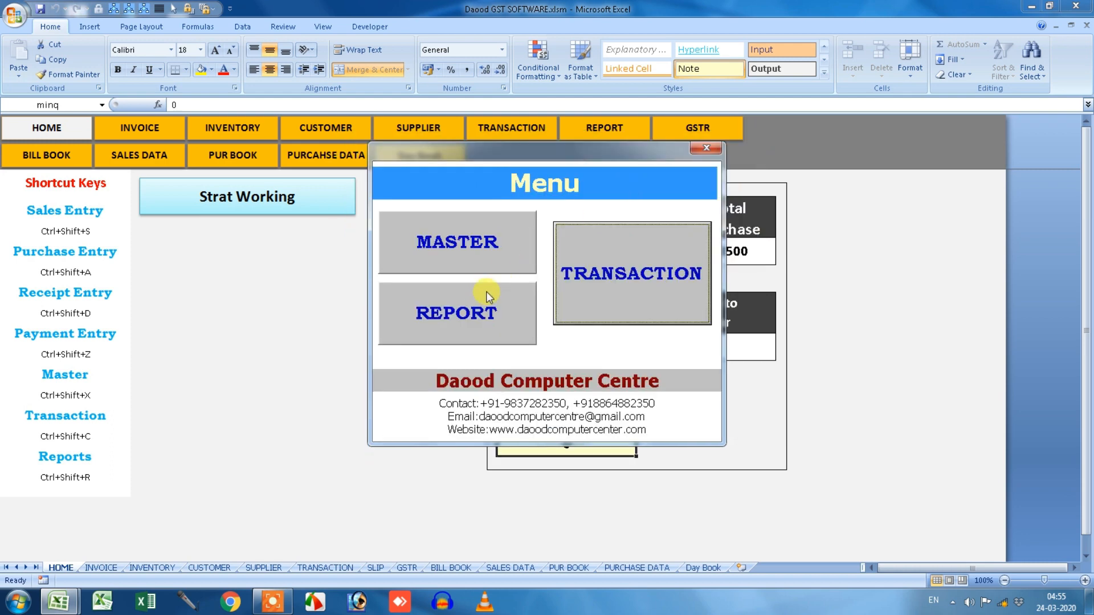
left_click(484, 299)
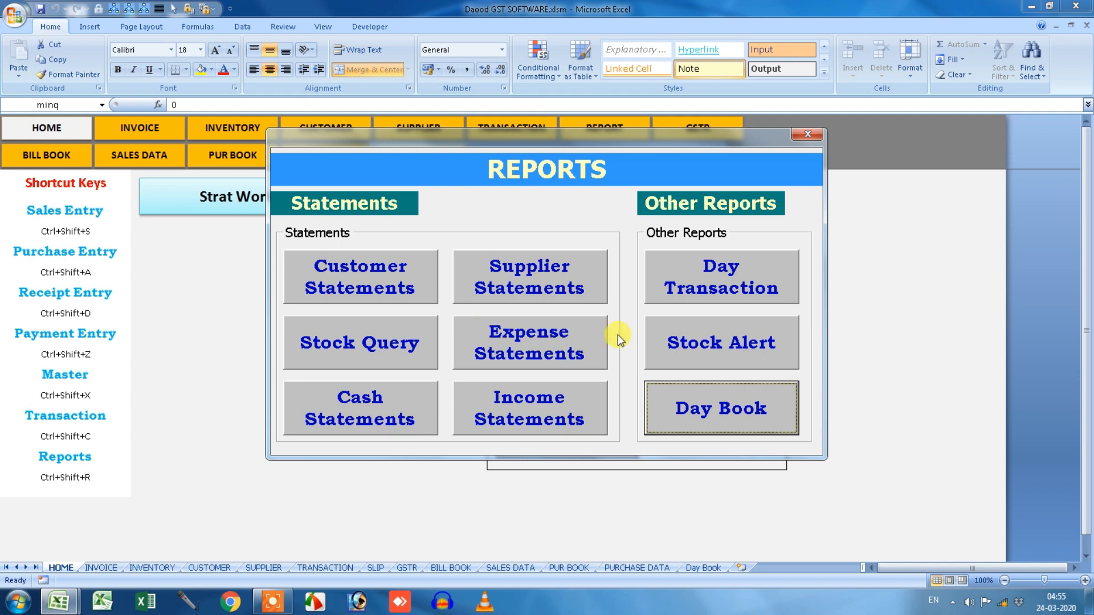
left_click(707, 294)
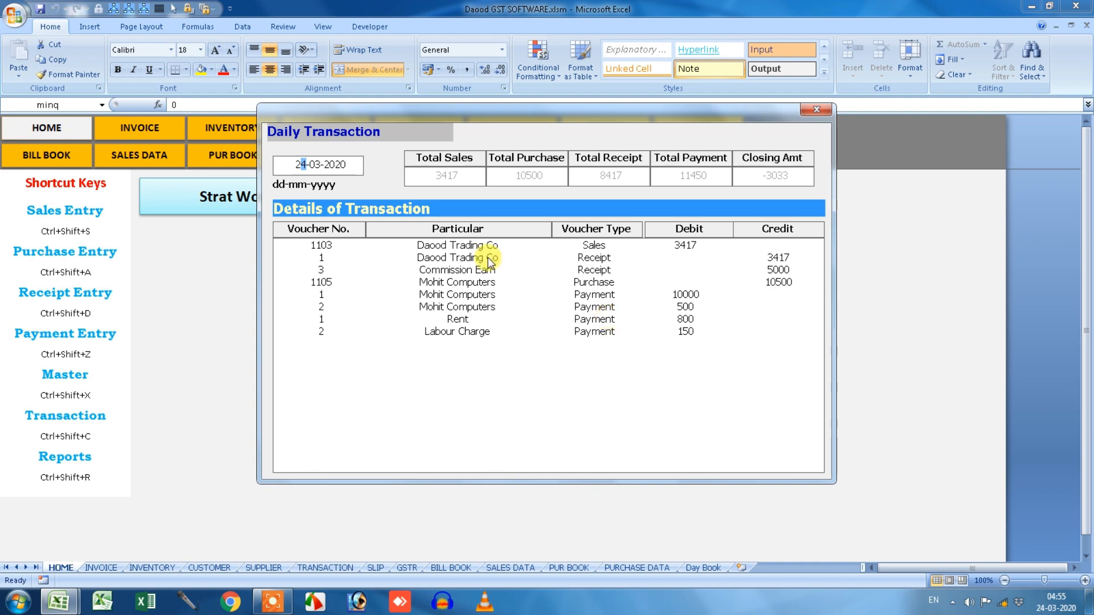
left_click(467, 248)
left_click(429, 269)
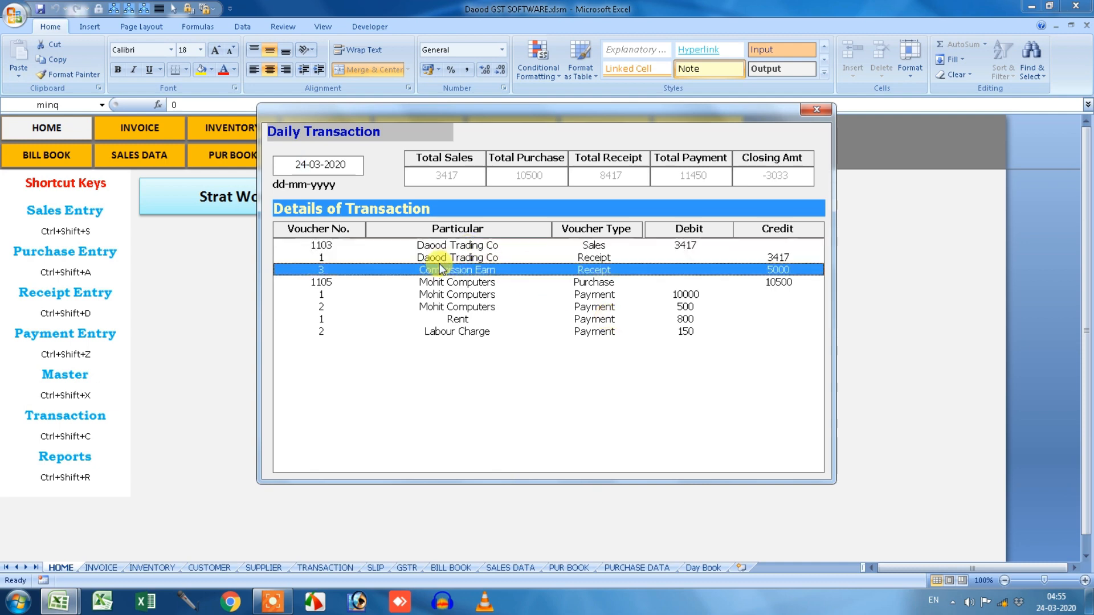
left_click(443, 283)
left_click(442, 294)
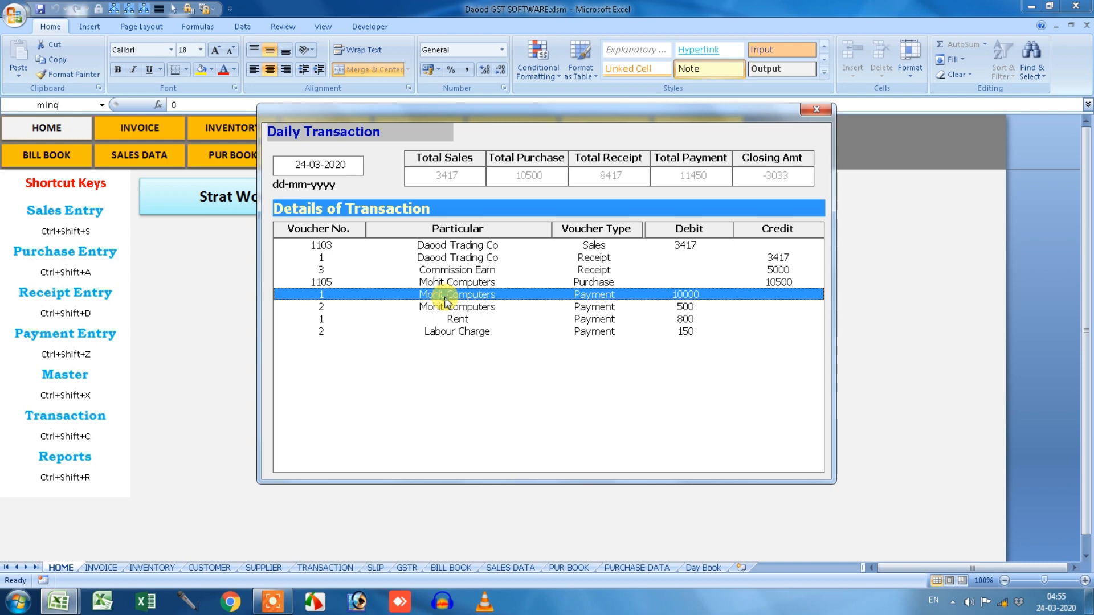
left_click(429, 245)
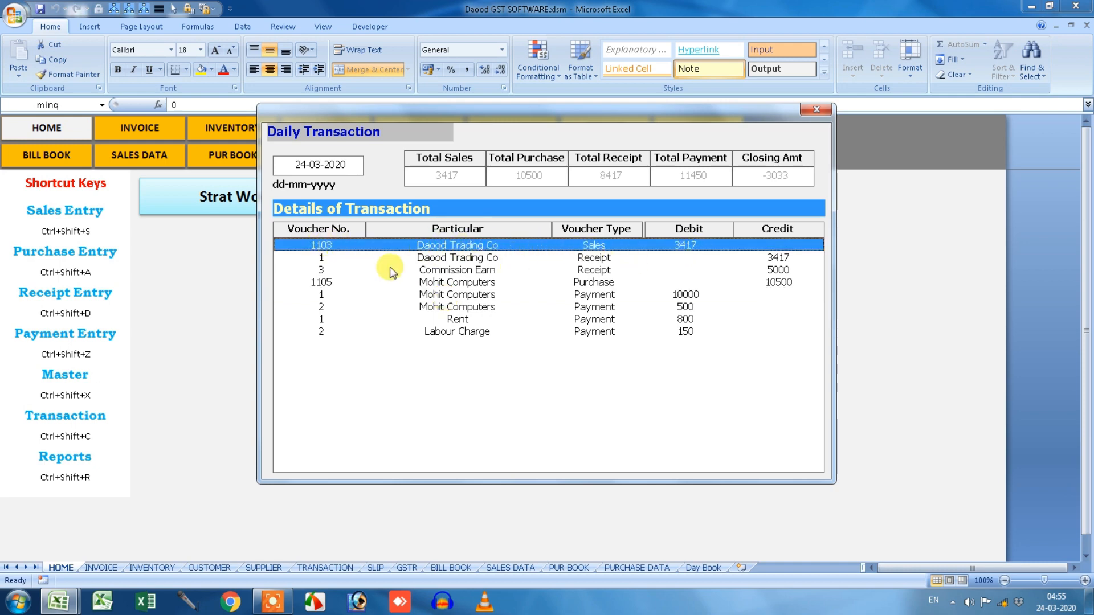
left_click(404, 259)
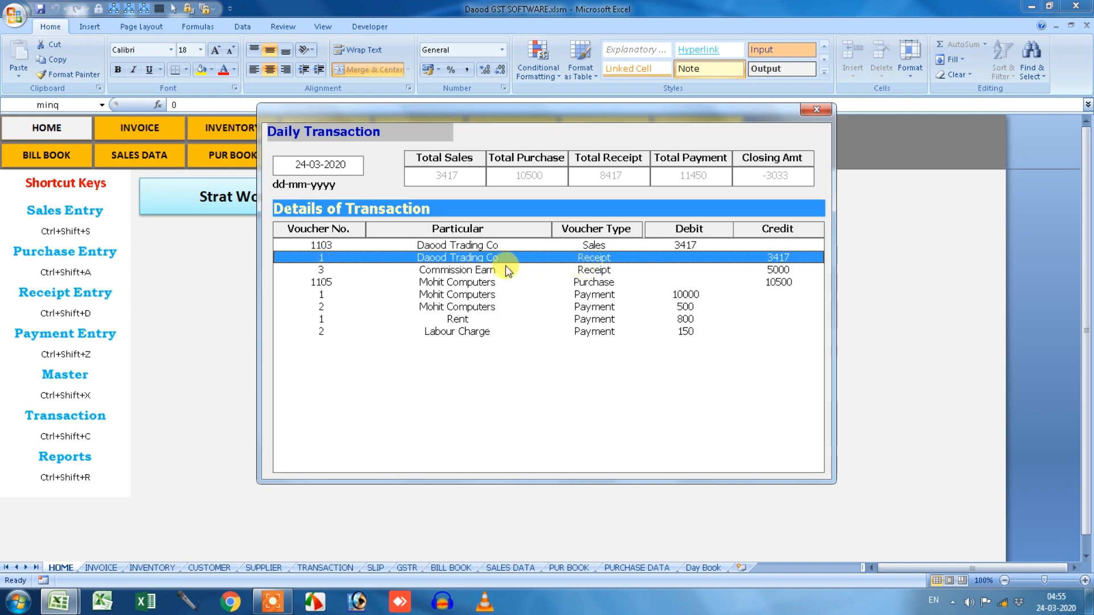
left_click(603, 246)
left_click(605, 258)
left_click(606, 268)
left_click(605, 258)
left_click(602, 269)
left_click(604, 282)
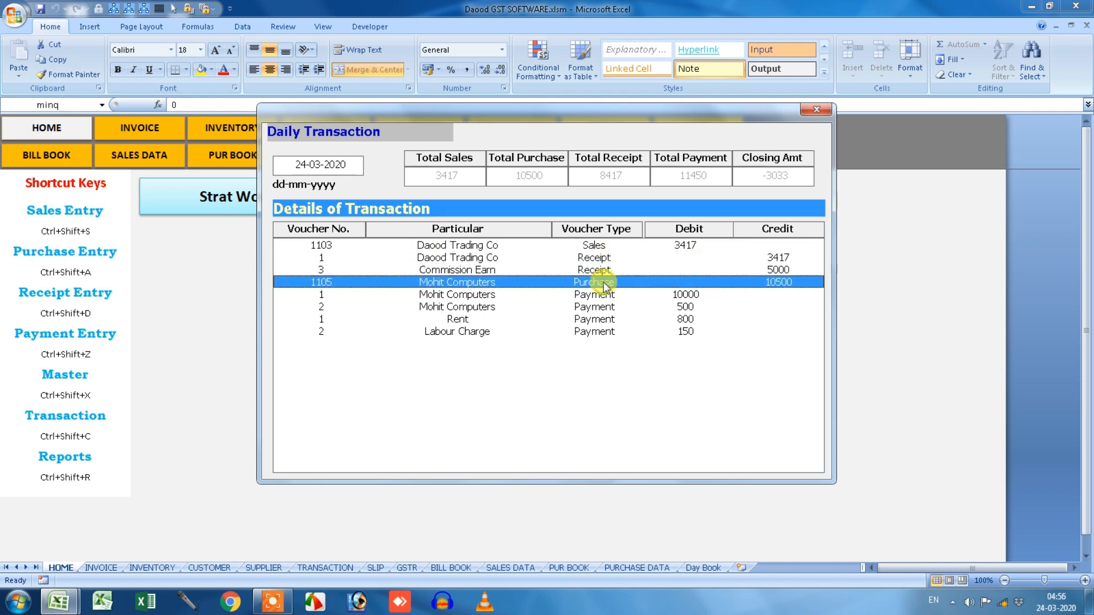
left_click(603, 295)
left_click(603, 307)
left_click(602, 321)
left_click(603, 332)
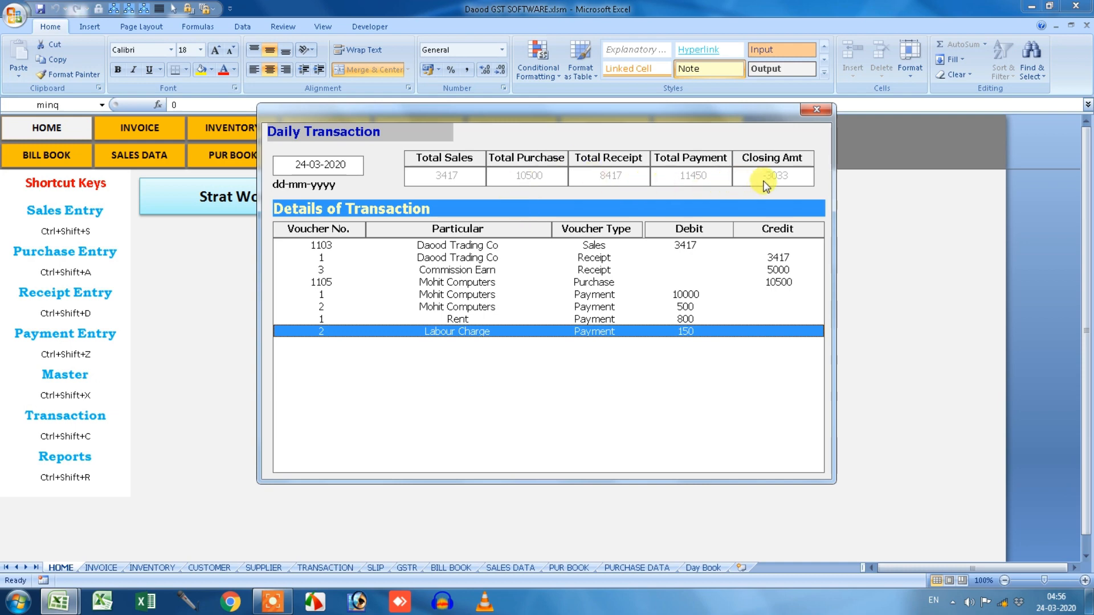
Close the Daily Transaction report for 24-03-2020 to get back to the Reports menu.
left_click(817, 109)
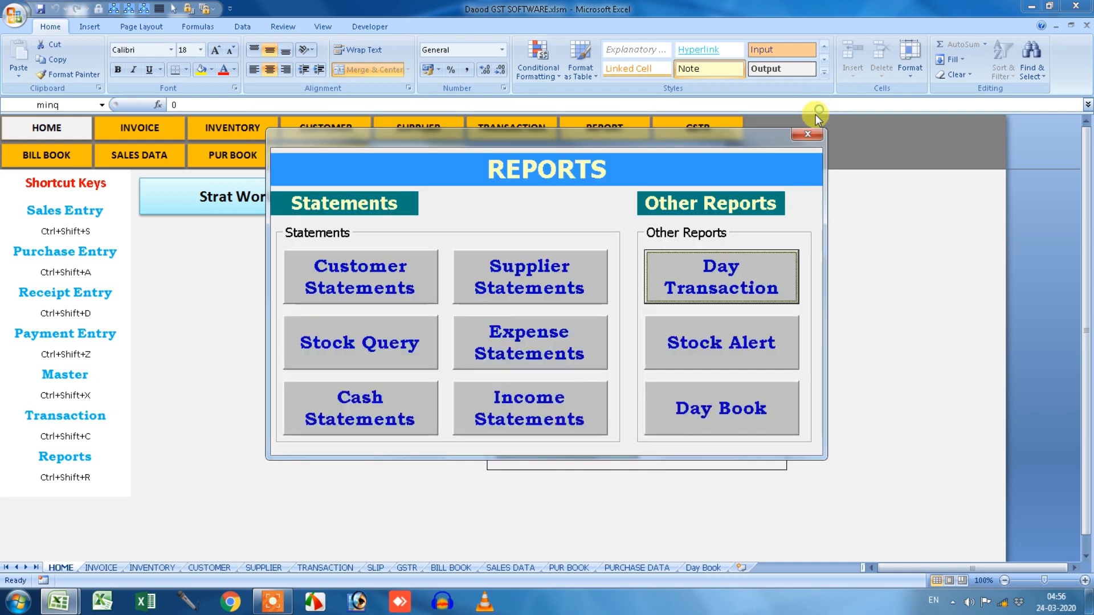
Find the Stock Alert empty, return to the dashboard and set Minimum Qty Stock to 100.
left_click(710, 352)
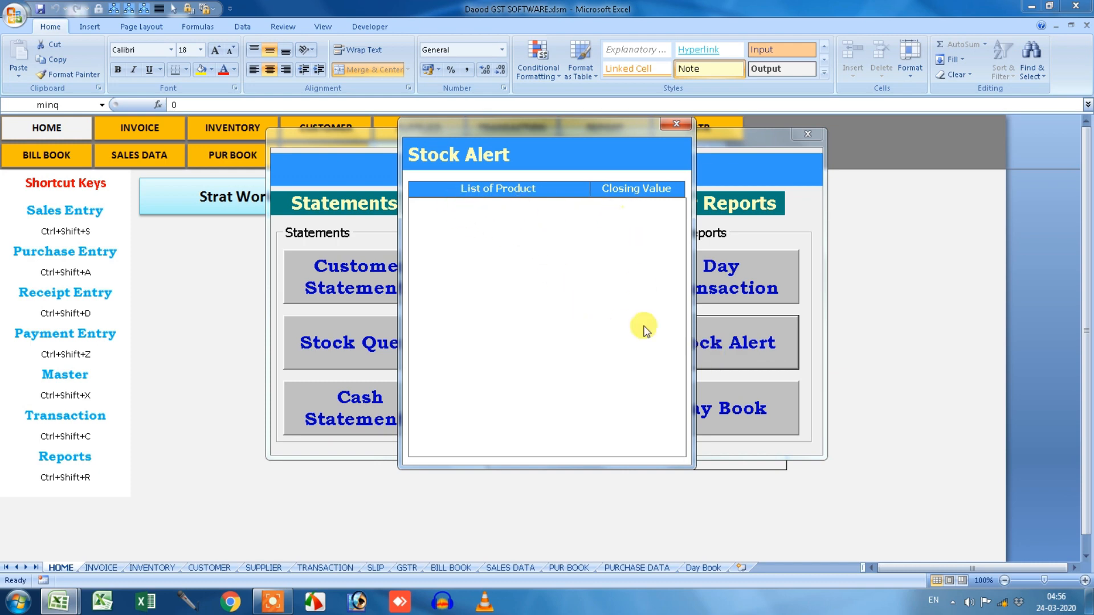
left_click(676, 125)
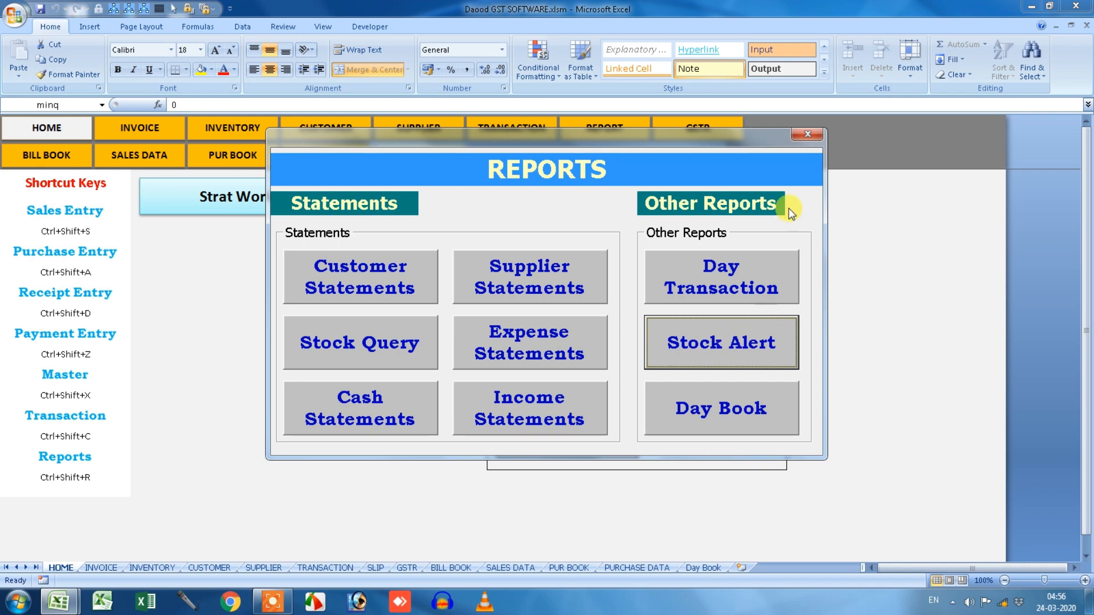
left_click(807, 134)
left_click(707, 149)
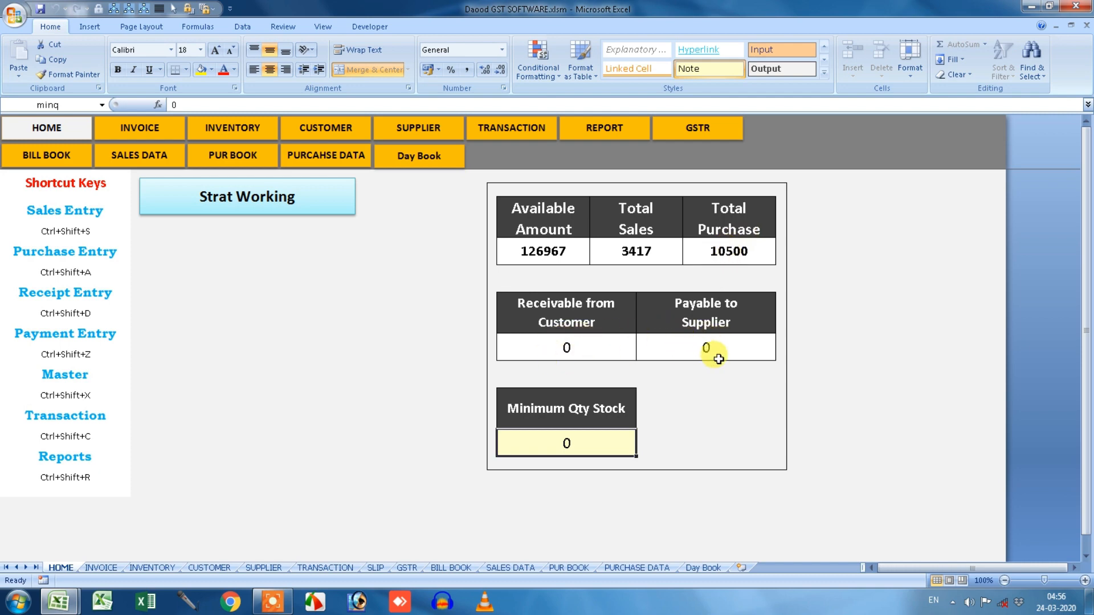
type("1")
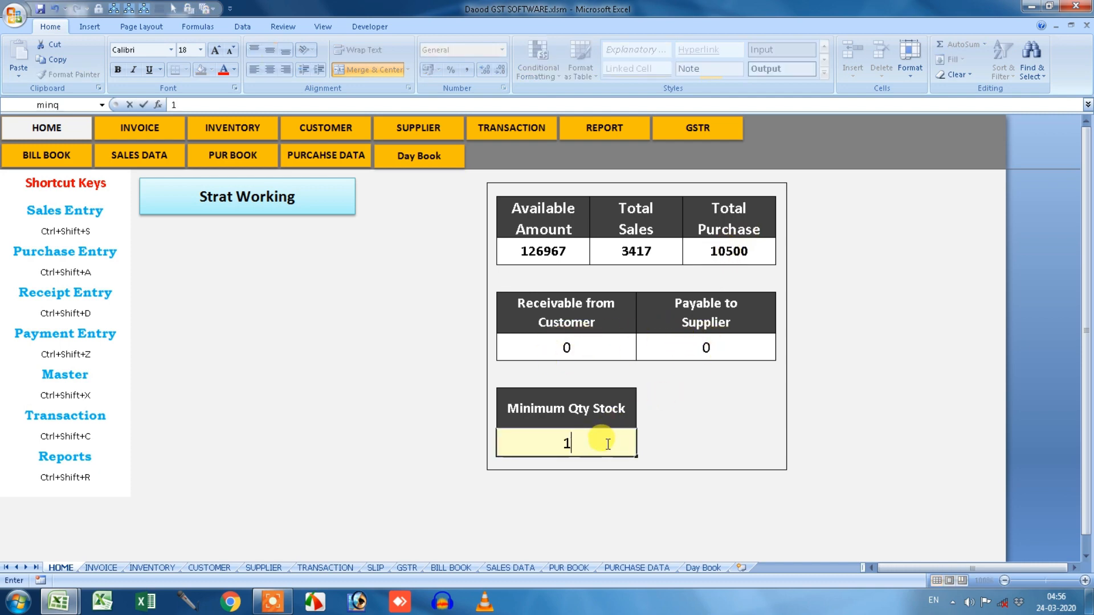
type("00")
key("Return")
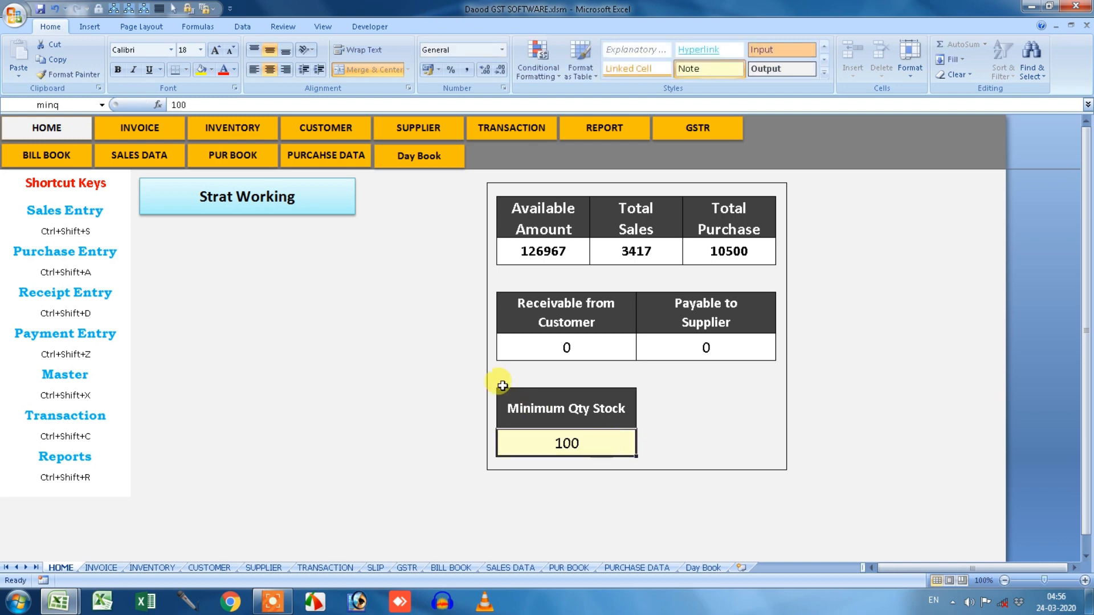
Reopen Stock Alert to review Dell Keyboard Usb (58) and HP MOUSE (99), then open the Day Book.
left_click(299, 212)
left_click(523, 308)
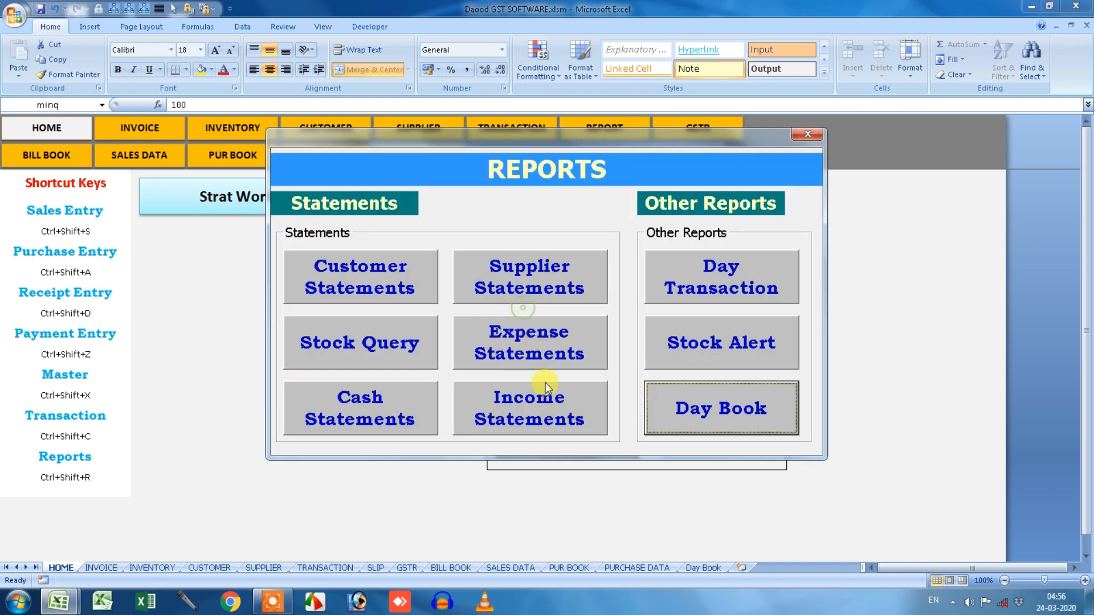
left_click(734, 351)
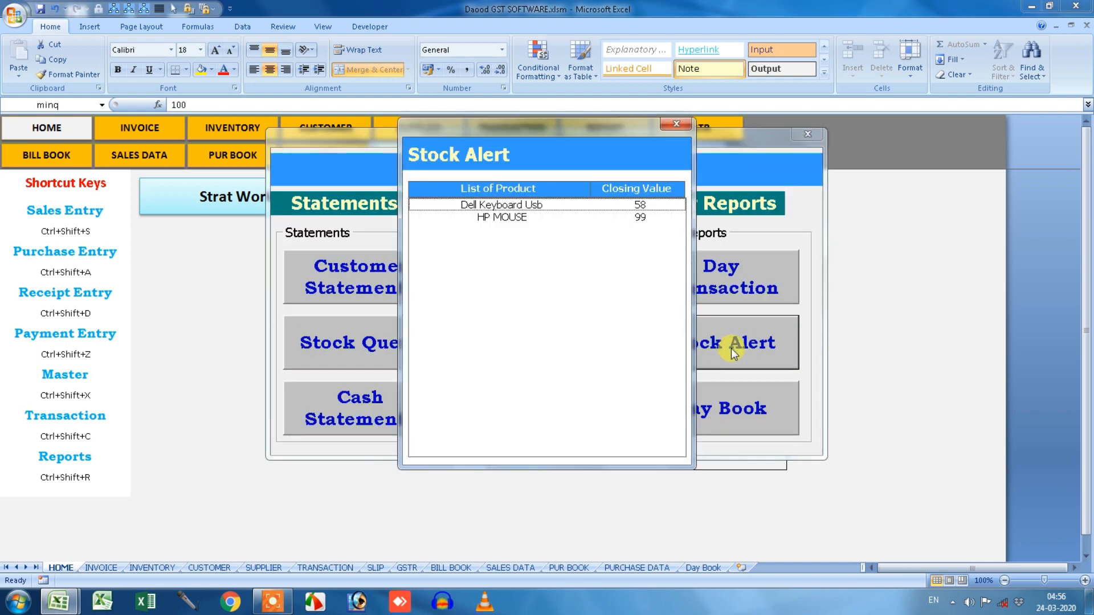
left_click(515, 217)
left_click(530, 204)
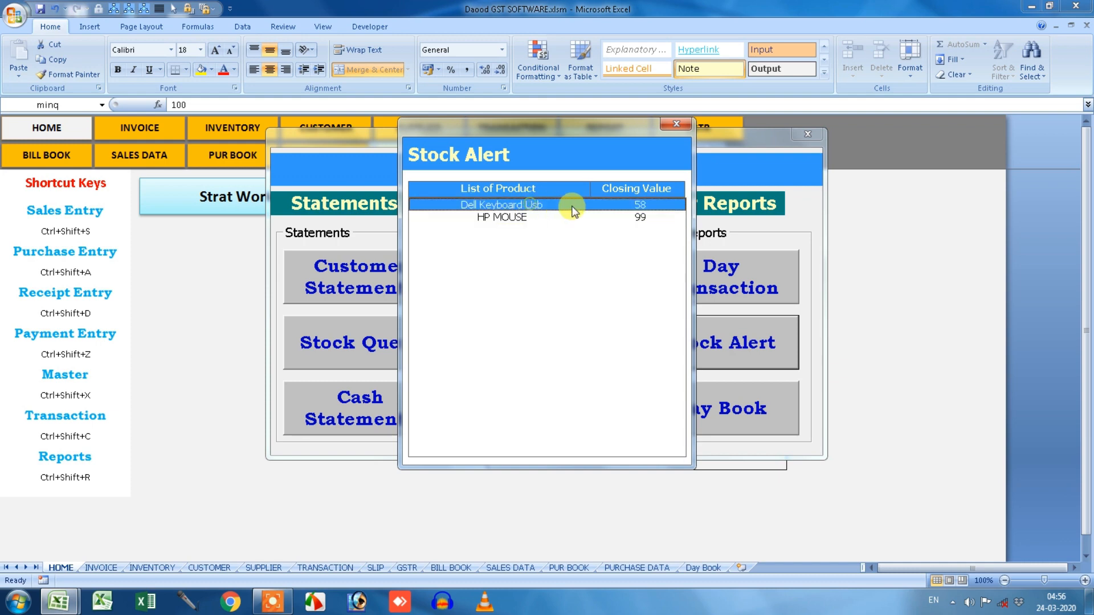
left_click(540, 219)
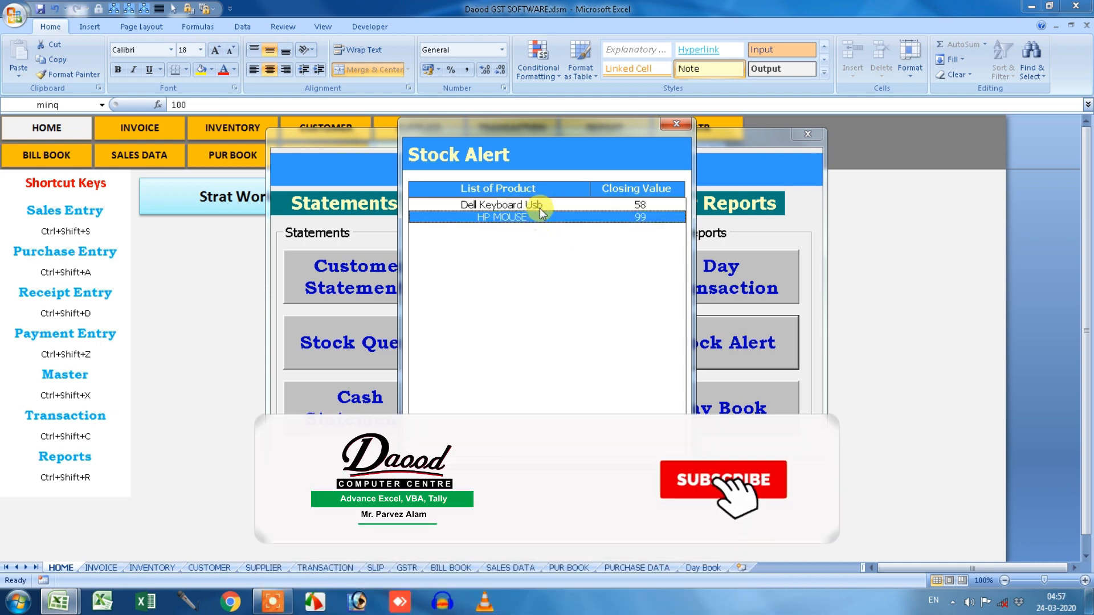
left_click(539, 206)
left_click(536, 217)
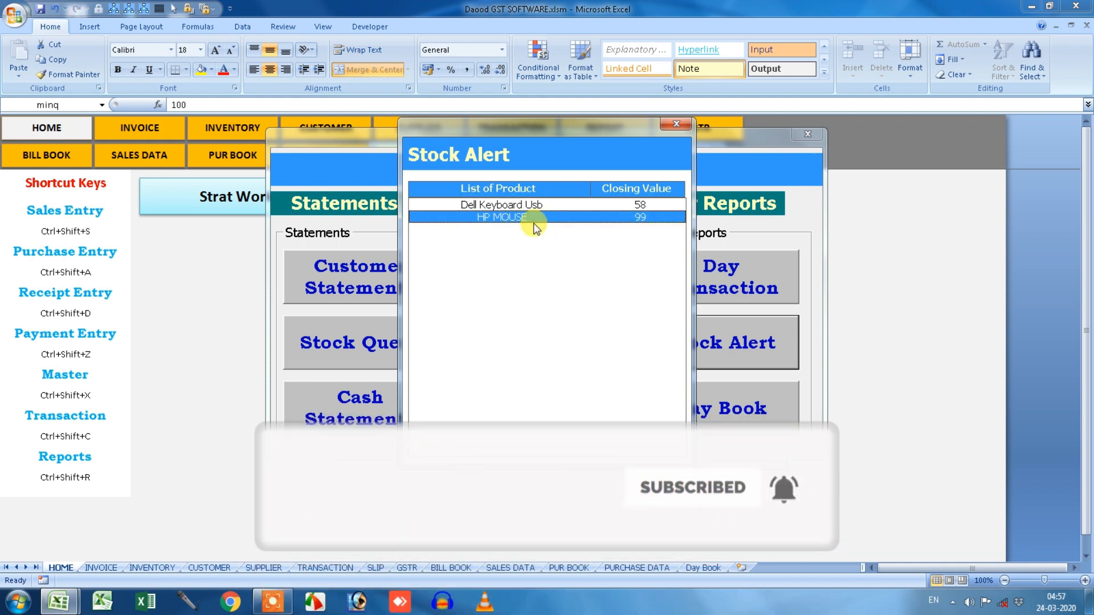
left_click(549, 205)
left_click(549, 219)
left_click(675, 124)
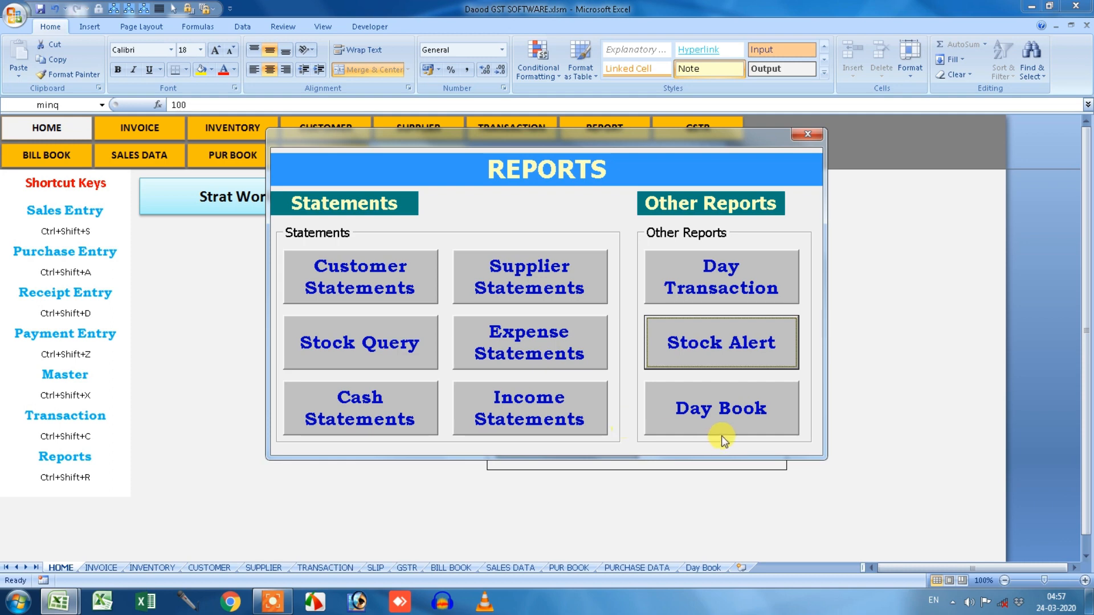
left_click(728, 422)
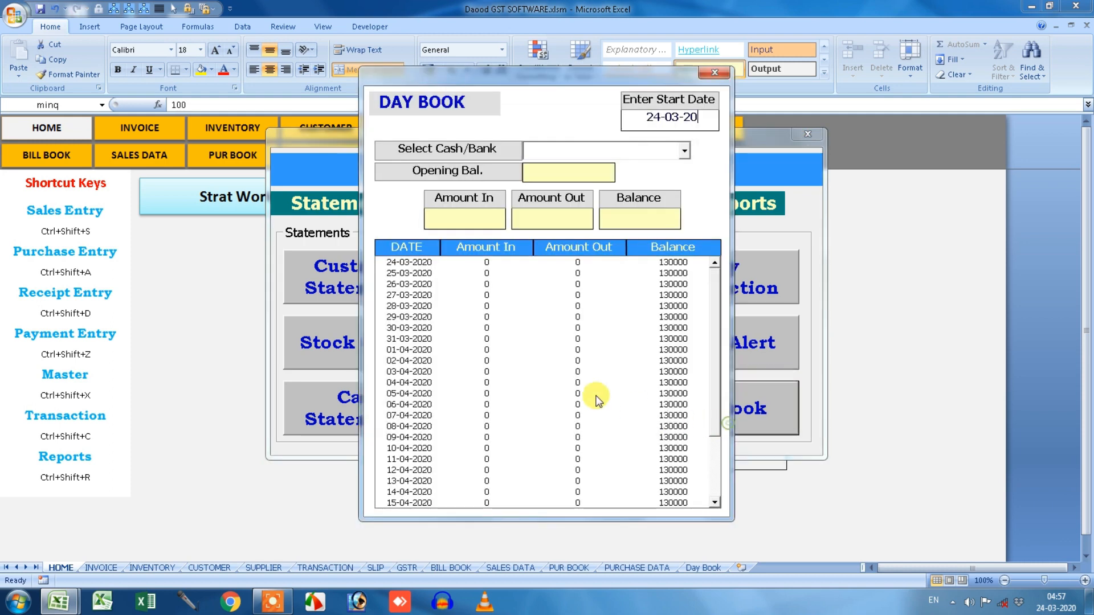
left_click(684, 152)
left_click(667, 164)
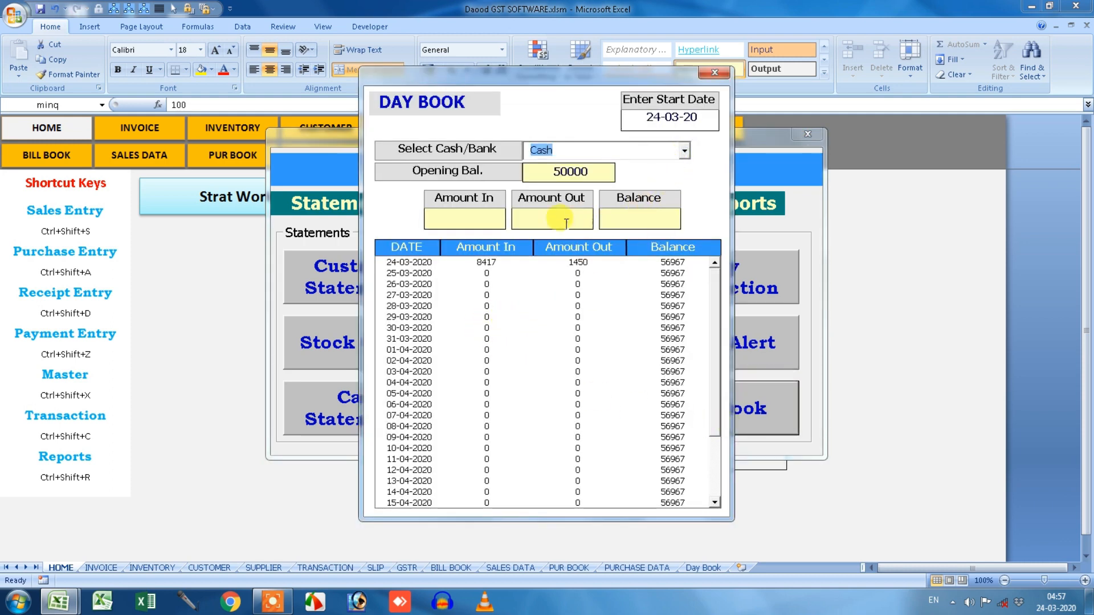
left_click_drag(696, 116, 634, 119)
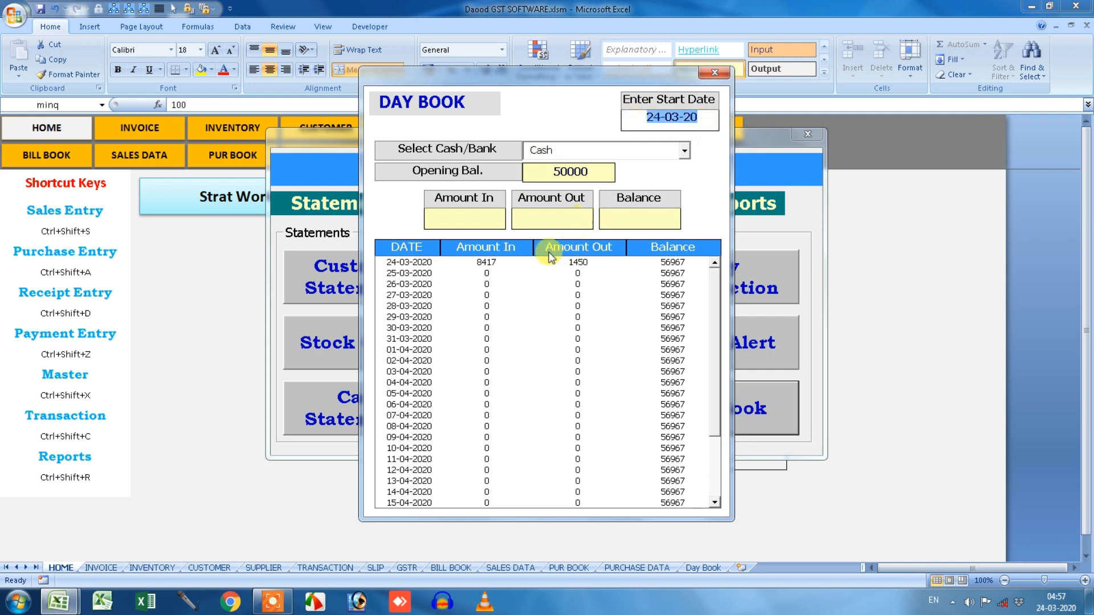
left_click(509, 265)
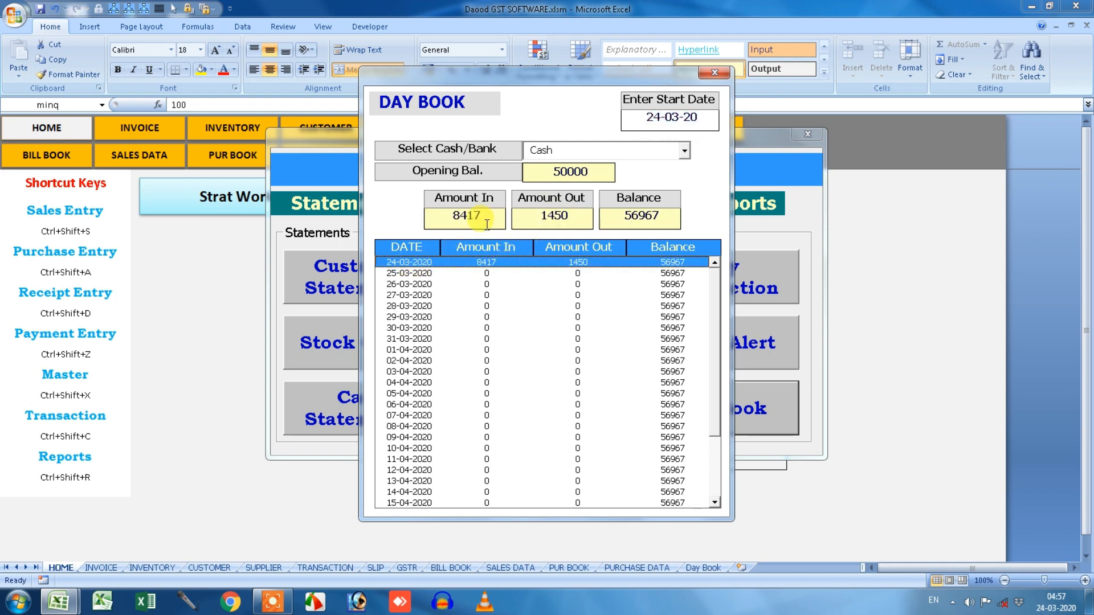
left_click_drag(486, 215, 435, 217)
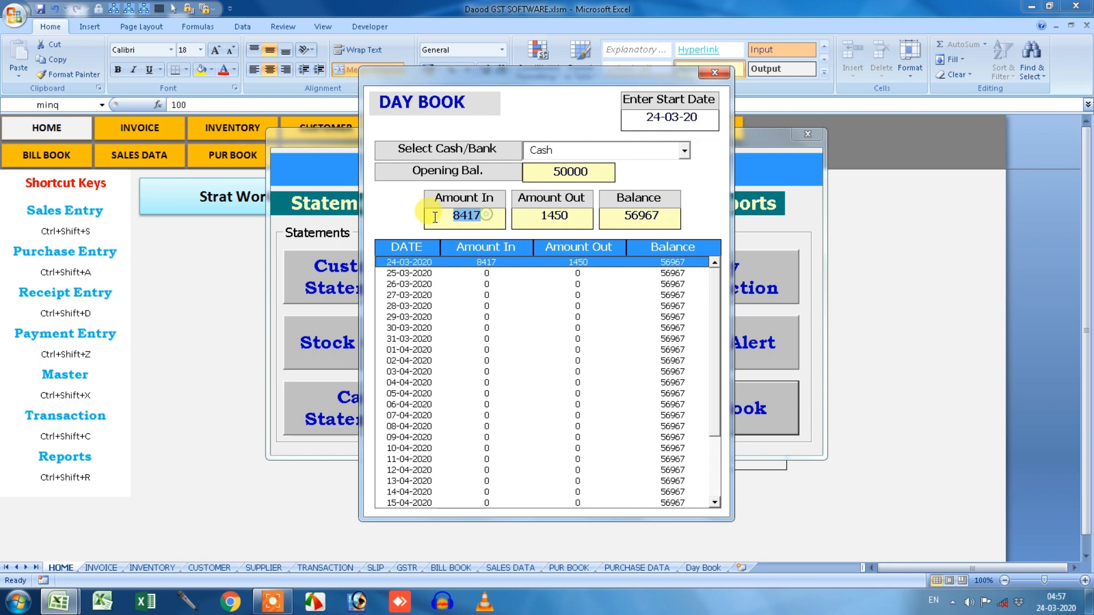
left_click_drag(581, 216, 515, 217)
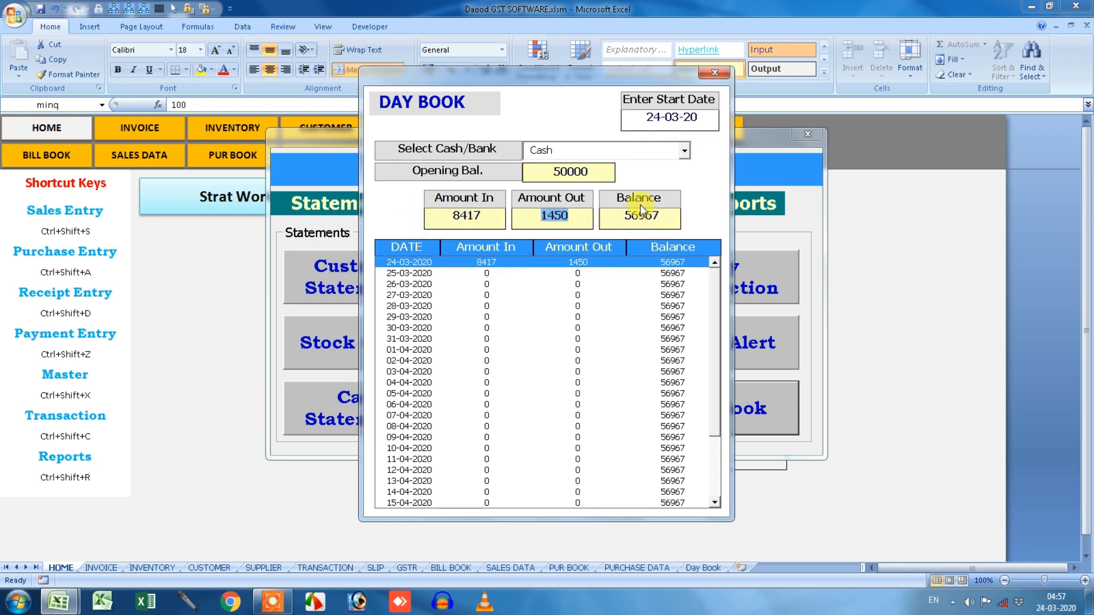
left_click_drag(677, 217, 597, 206)
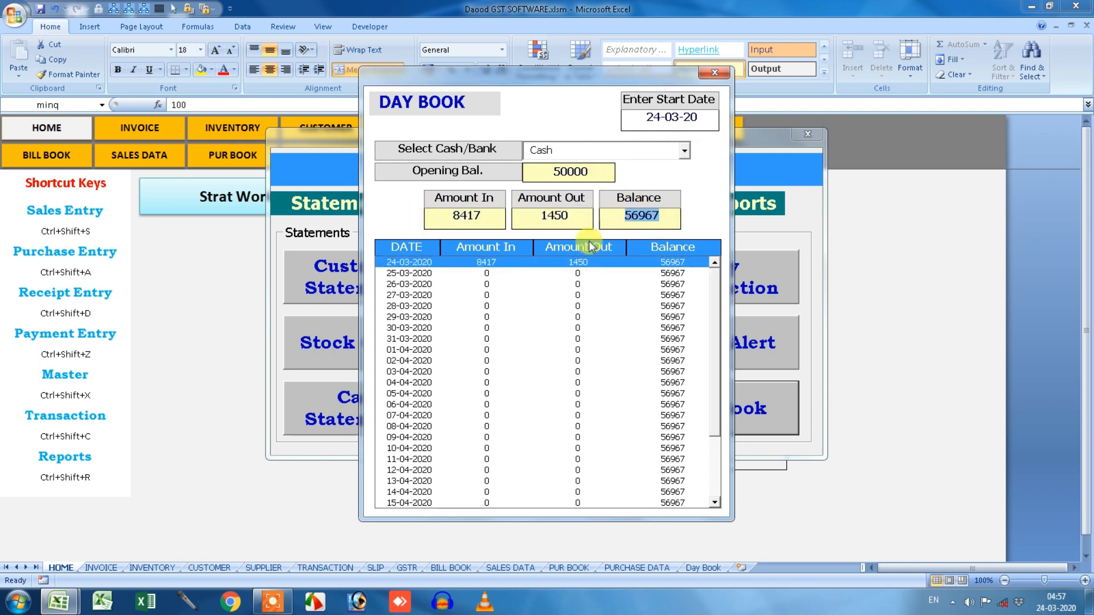
left_click(683, 151)
left_click(668, 180)
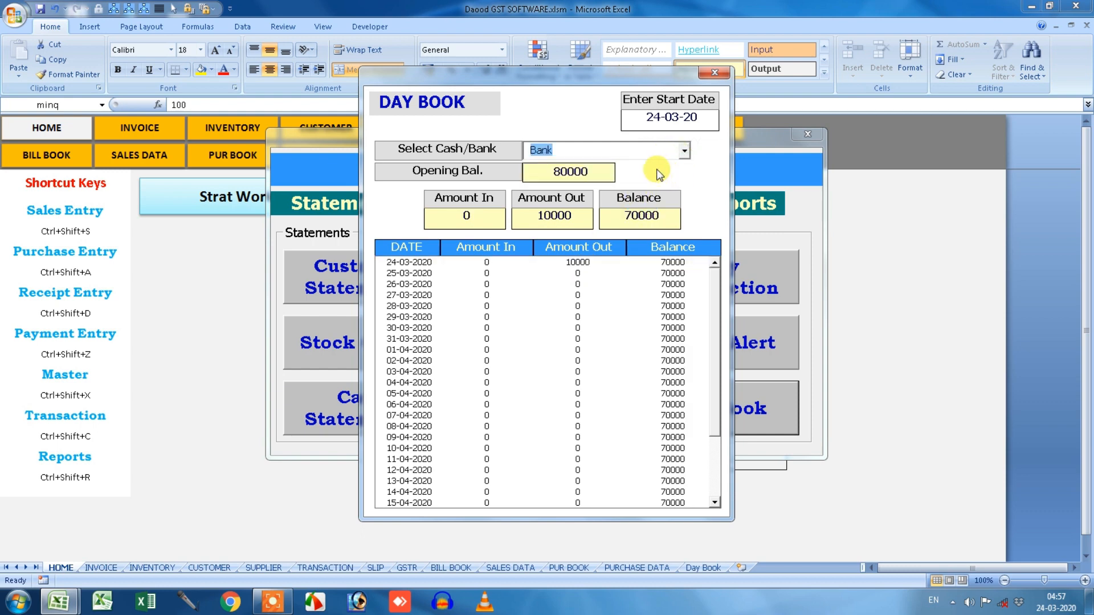
left_click(570, 263)
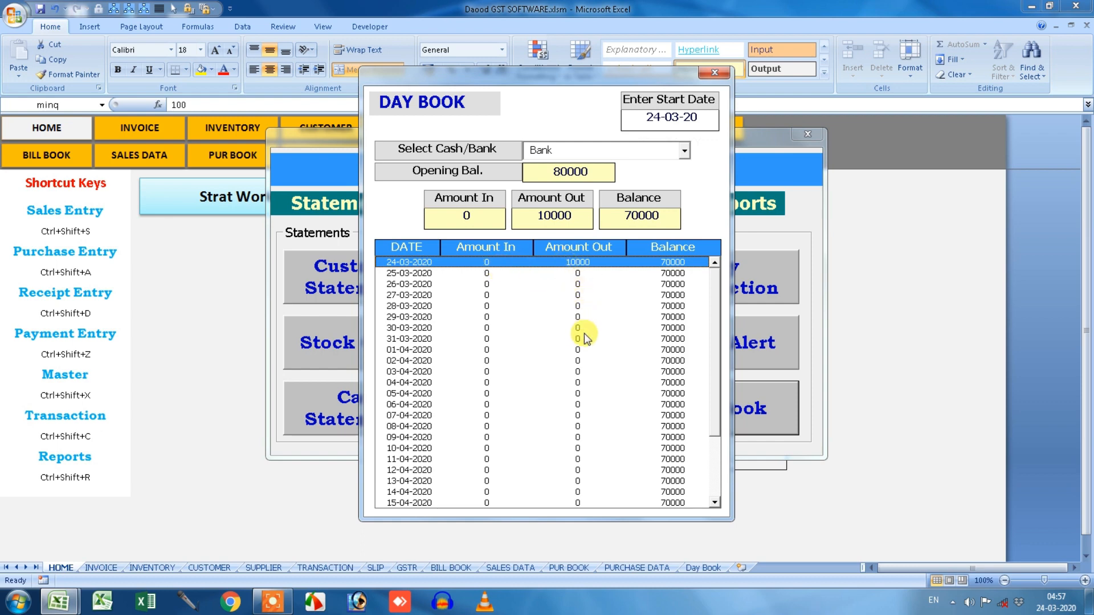
left_click(714, 72)
left_click(393, 269)
View customer statements for Daood Trading Co and Daood Computer Academy, then open Stock Query.
left_click(374, 215)
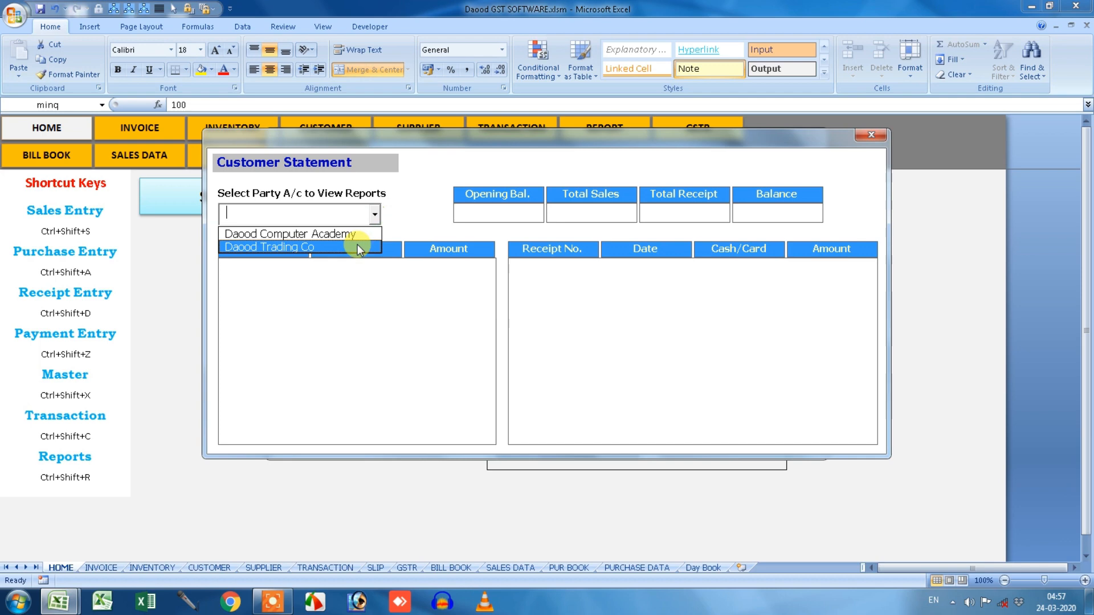
left_click(357, 244)
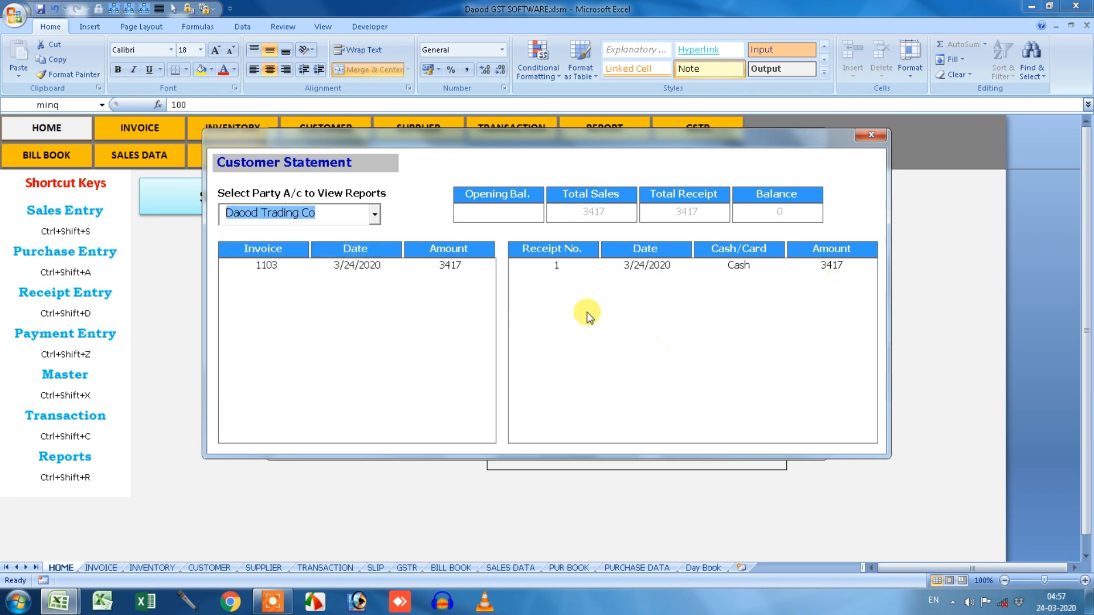
left_click(374, 215)
left_click(370, 233)
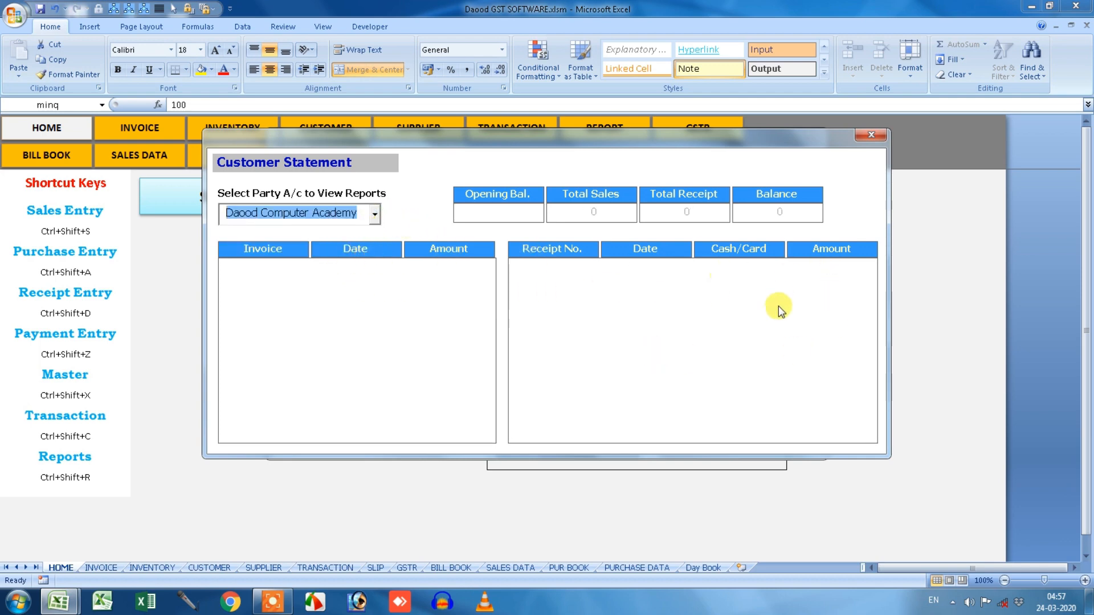
left_click(375, 216)
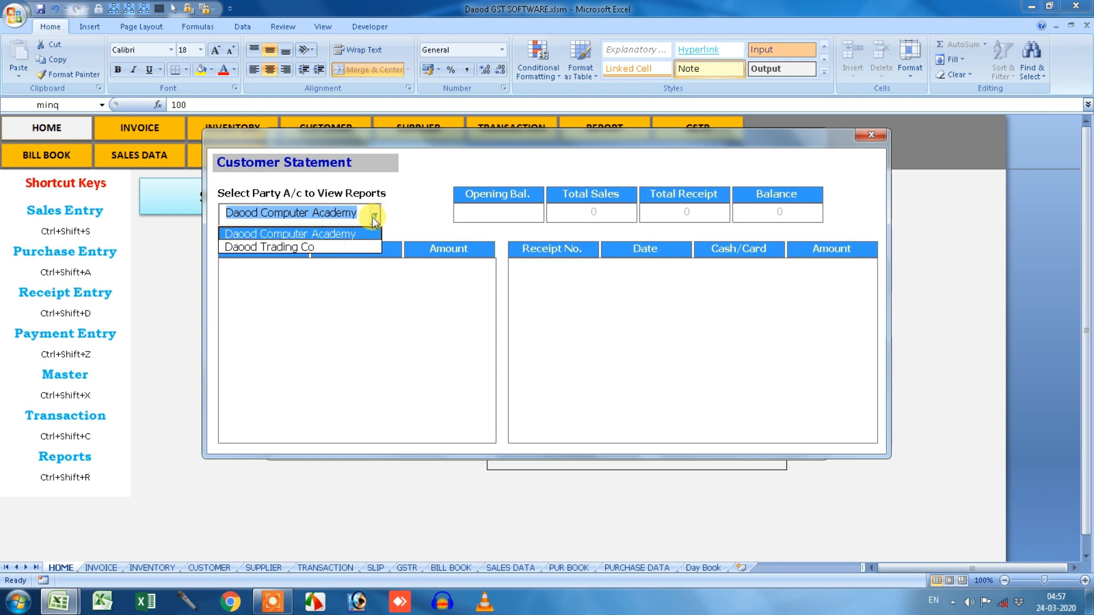
left_click(351, 245)
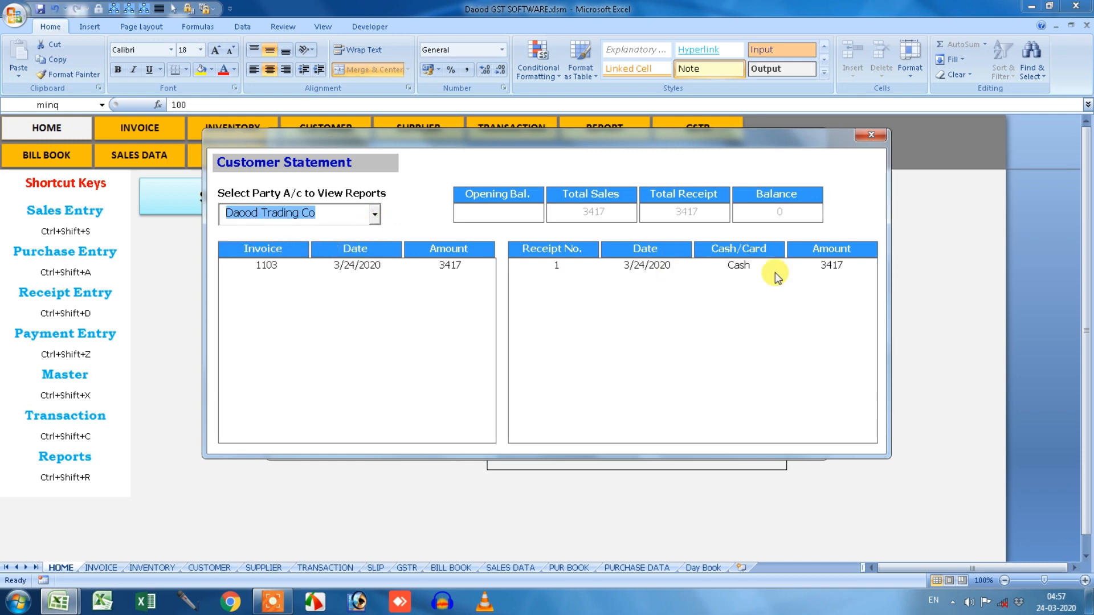
left_click(873, 135)
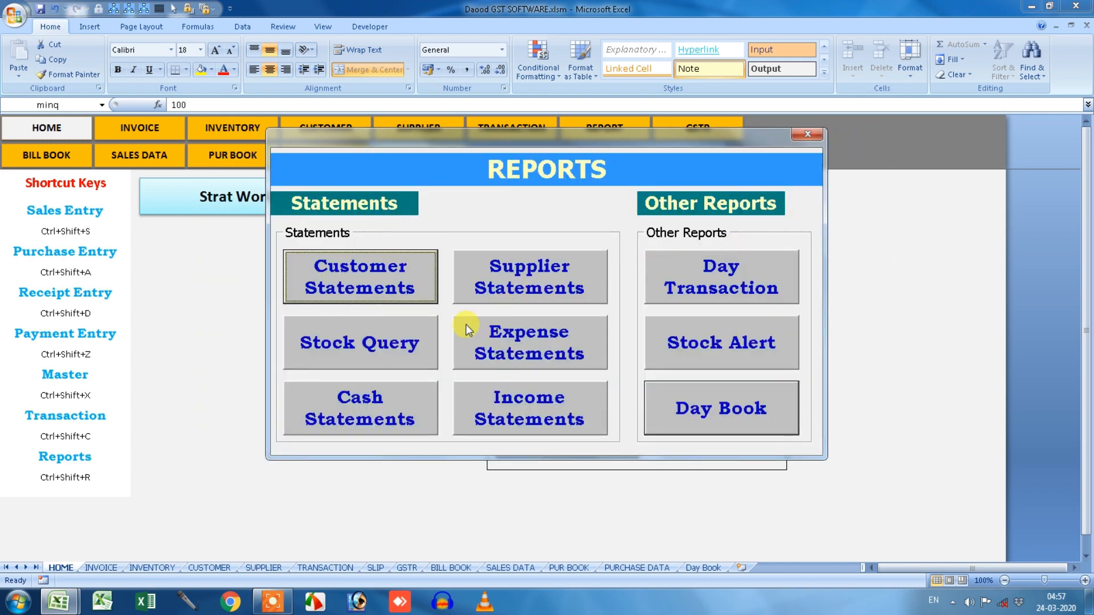
left_click(413, 334)
Check Stock Query balances for Prodot, Dell, HP and Acer Keyboard Usb, then close it.
left_click(386, 199)
left_click(372, 226)
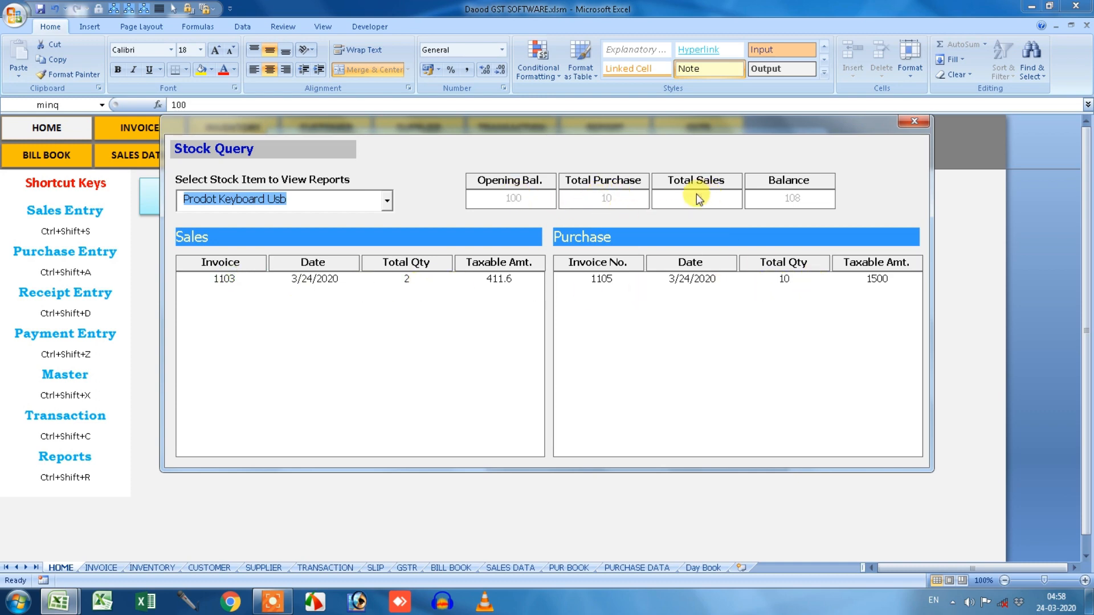
left_click(388, 202)
left_click(364, 233)
left_click(387, 201)
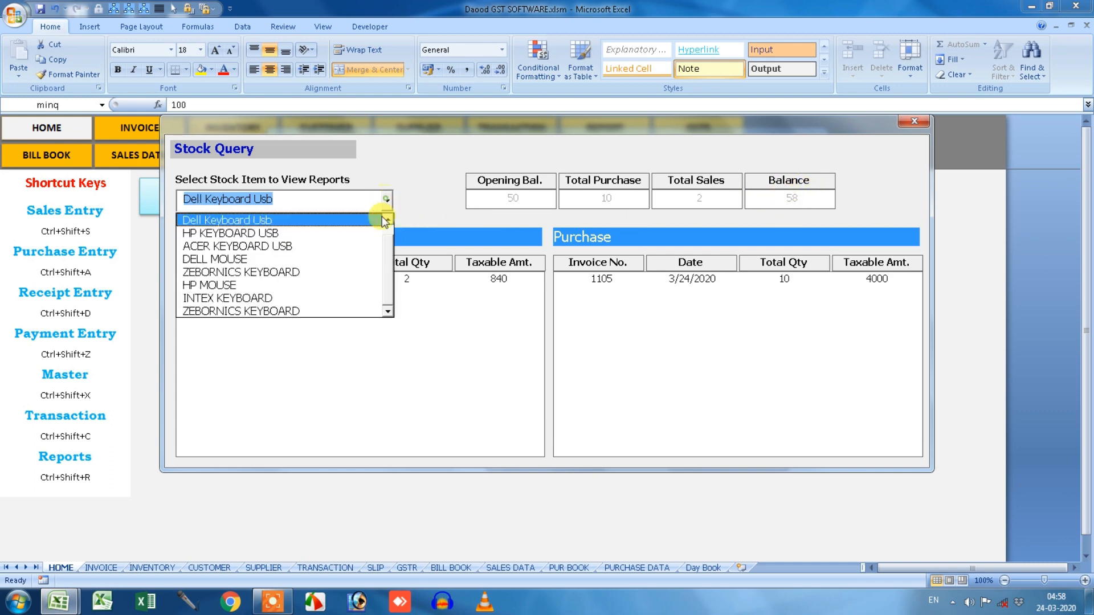
left_click(375, 231)
left_click(386, 200)
left_click(367, 243)
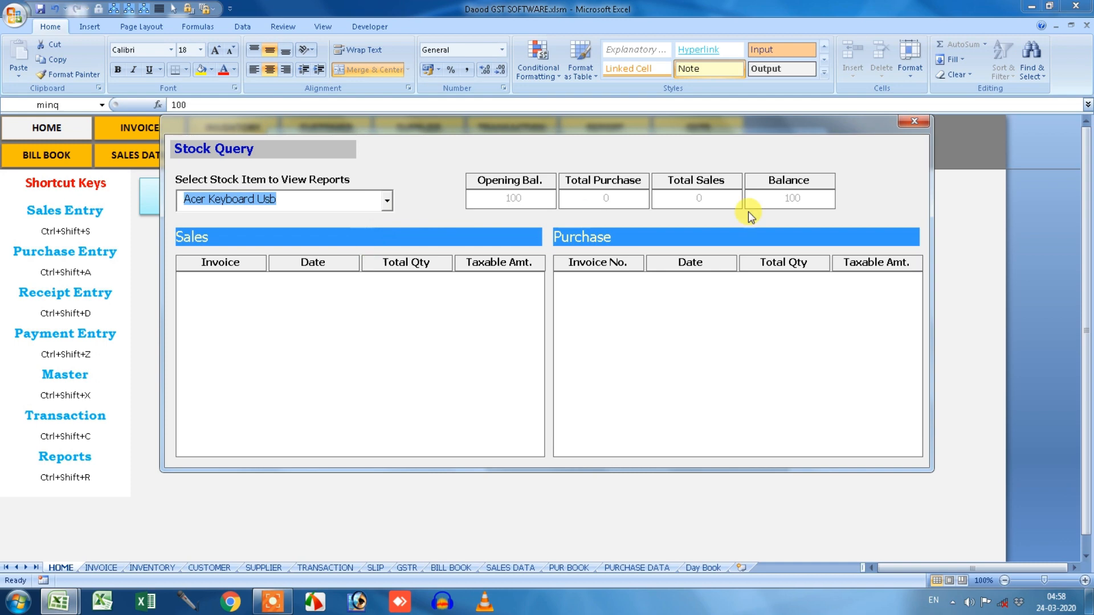
left_click(914, 121)
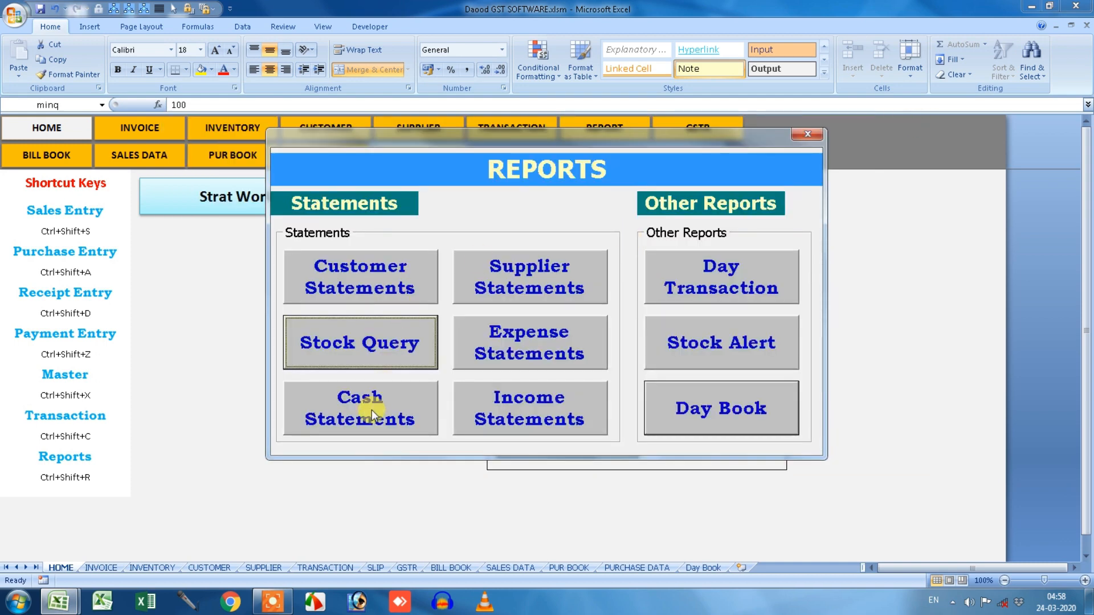
left_click(511, 289)
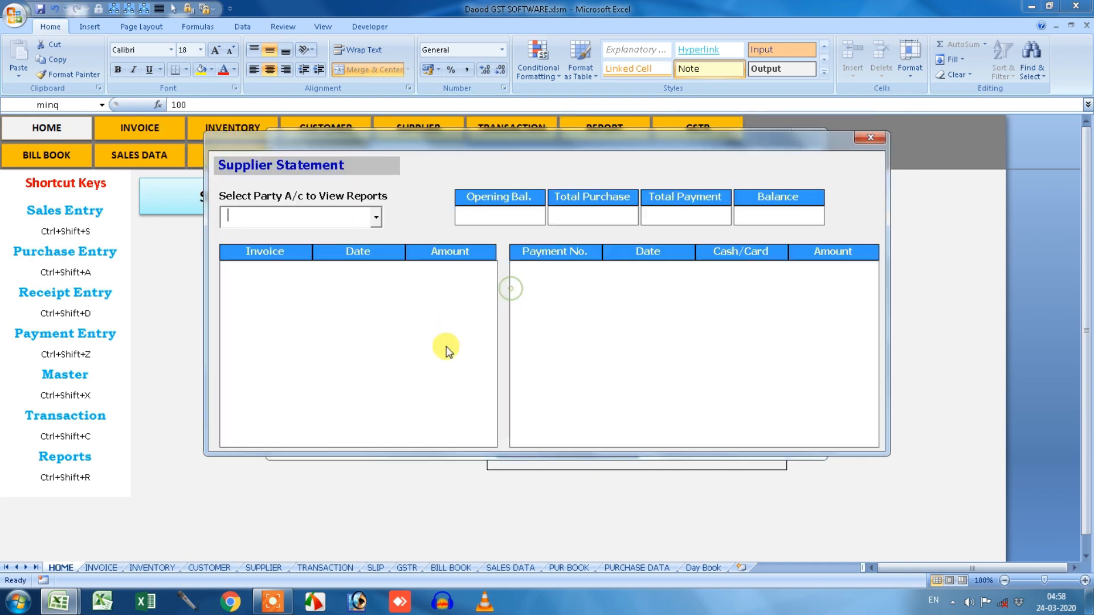
left_click(376, 218)
left_click(354, 238)
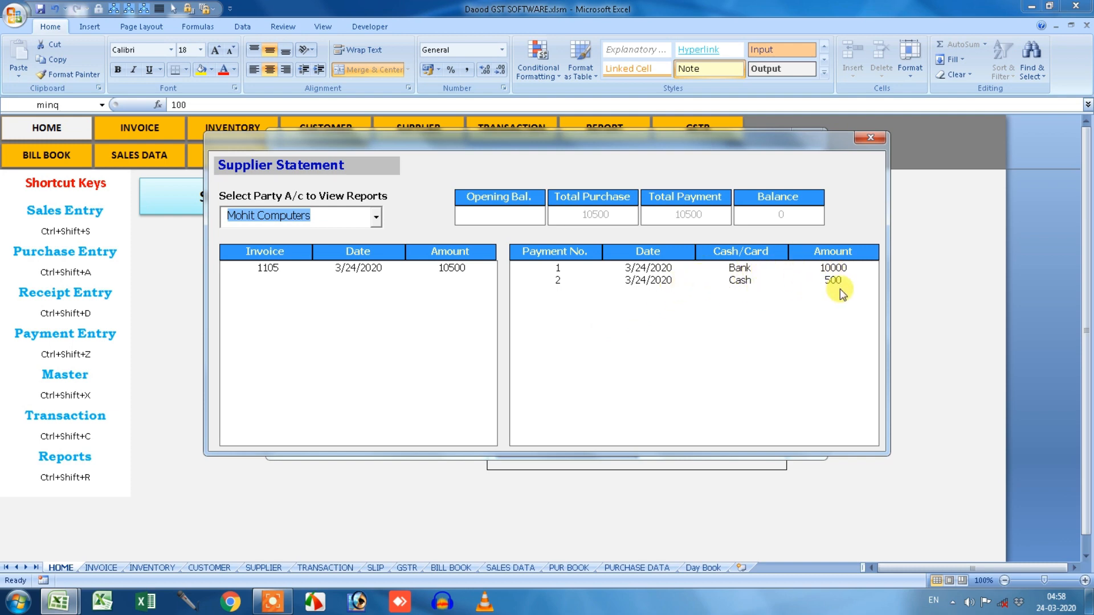
left_click(870, 137)
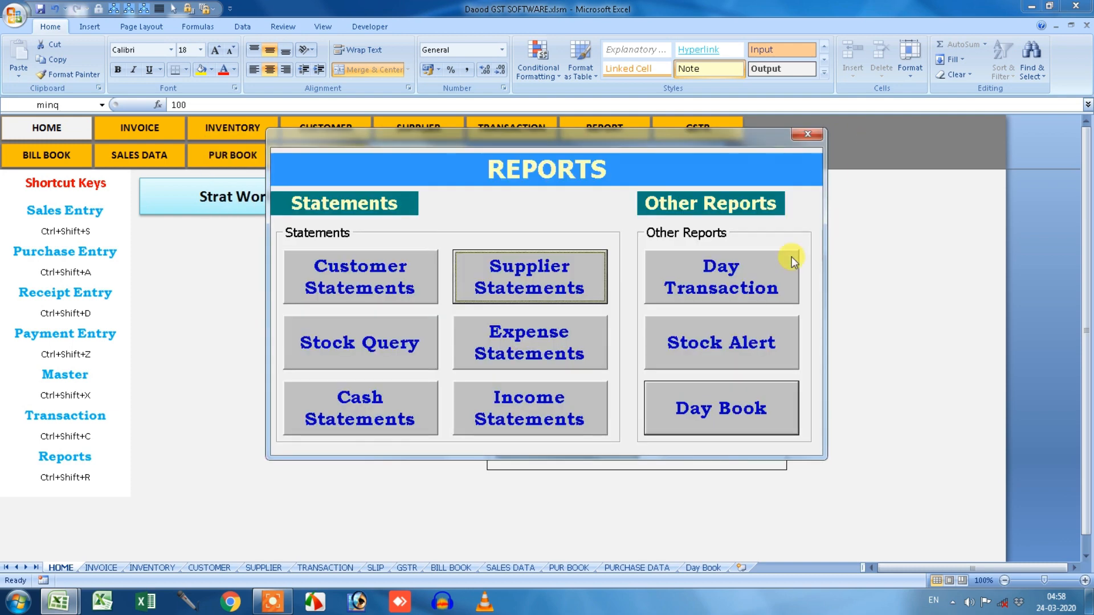
left_click(537, 296)
left_click(375, 217)
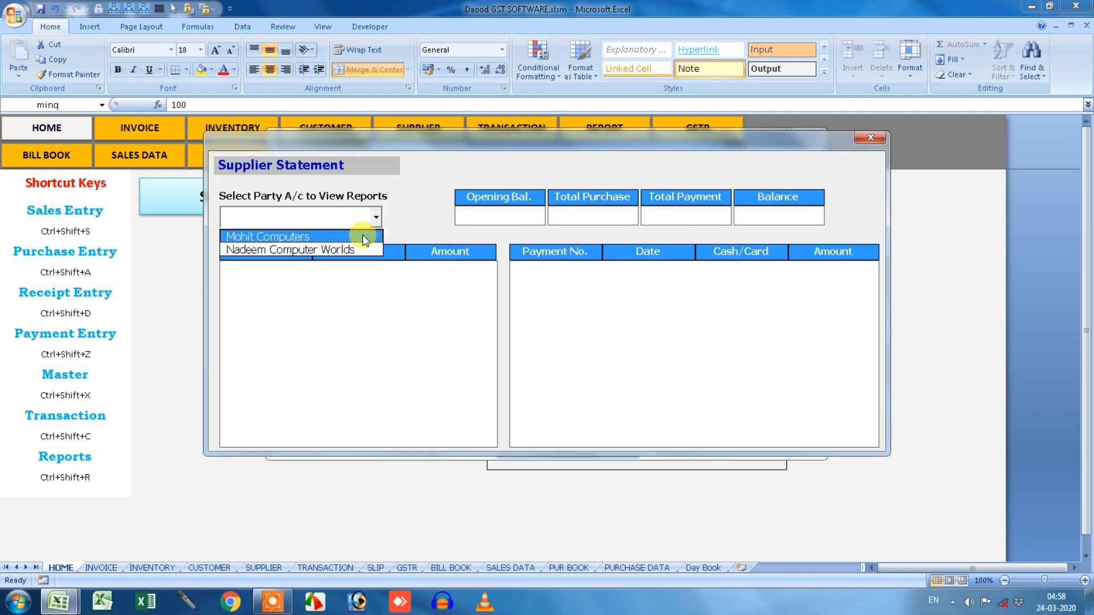
left_click(362, 234)
left_click(376, 219)
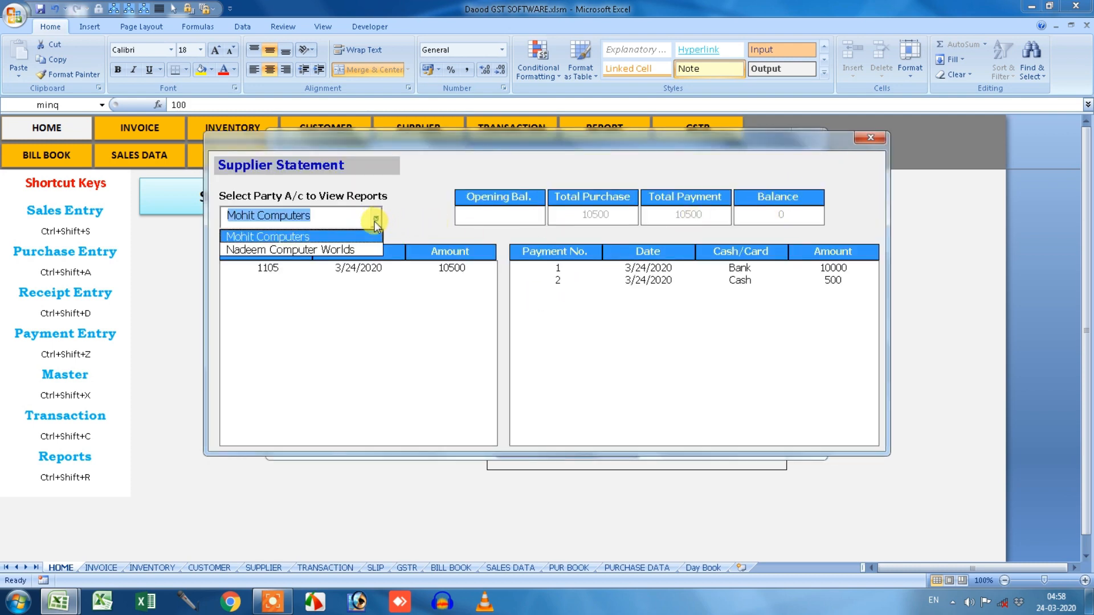
left_click(351, 253)
left_click(870, 138)
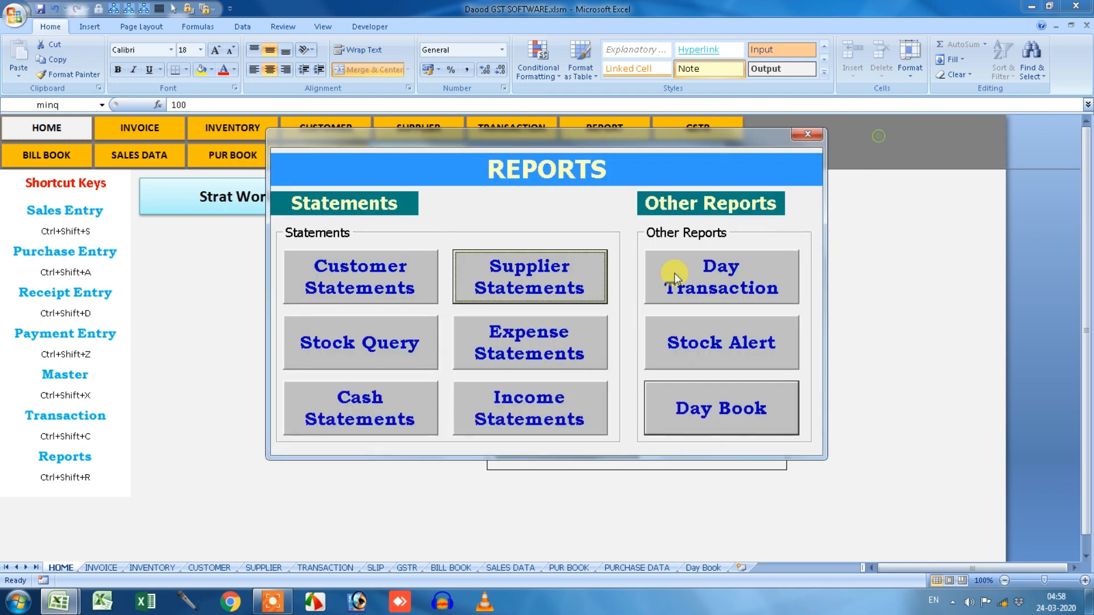
left_click(548, 360)
left_click(577, 231)
left_click(552, 242)
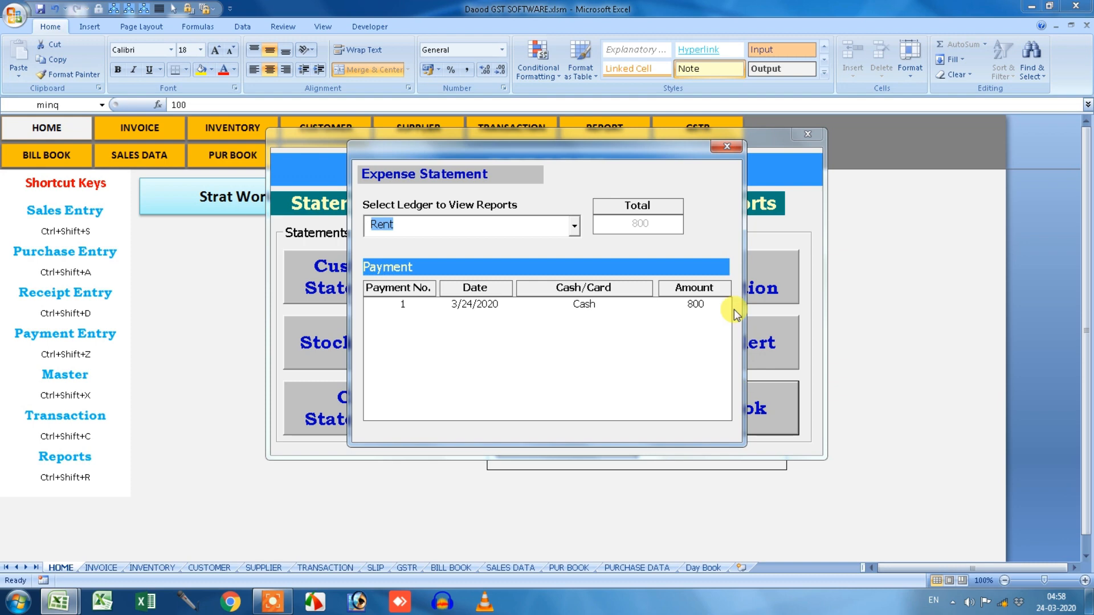
left_click(726, 146)
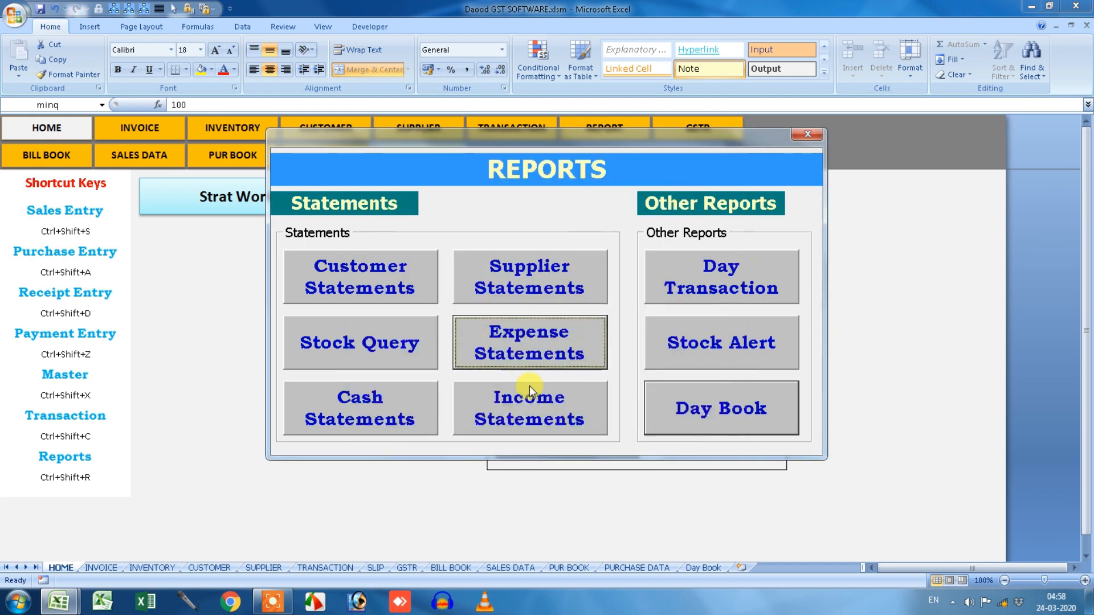
left_click(425, 407)
left_click(384, 189)
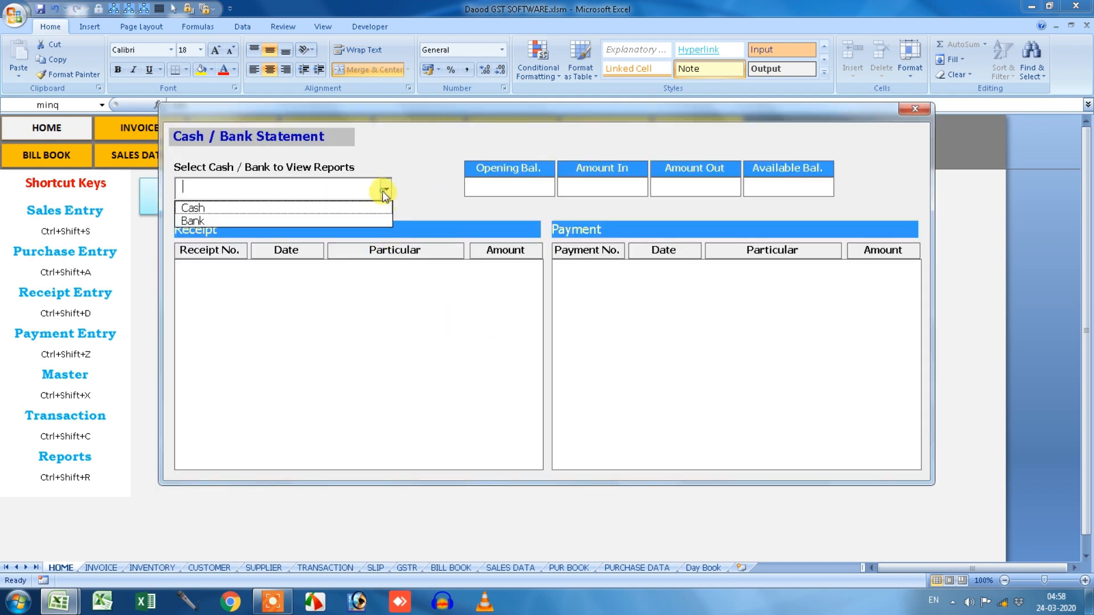
left_click(368, 207)
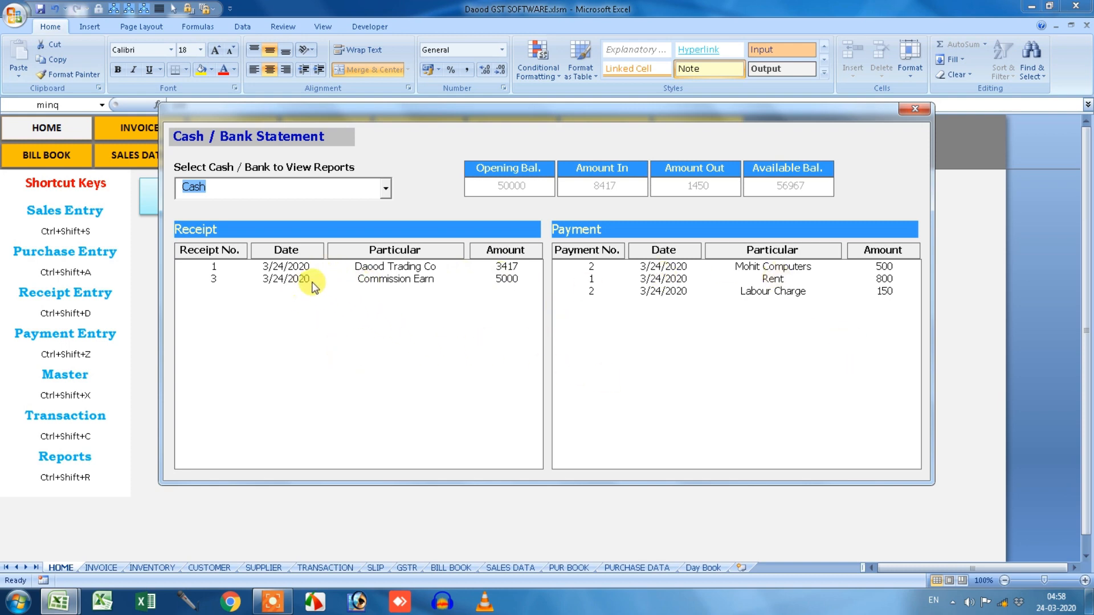
left_click(399, 267)
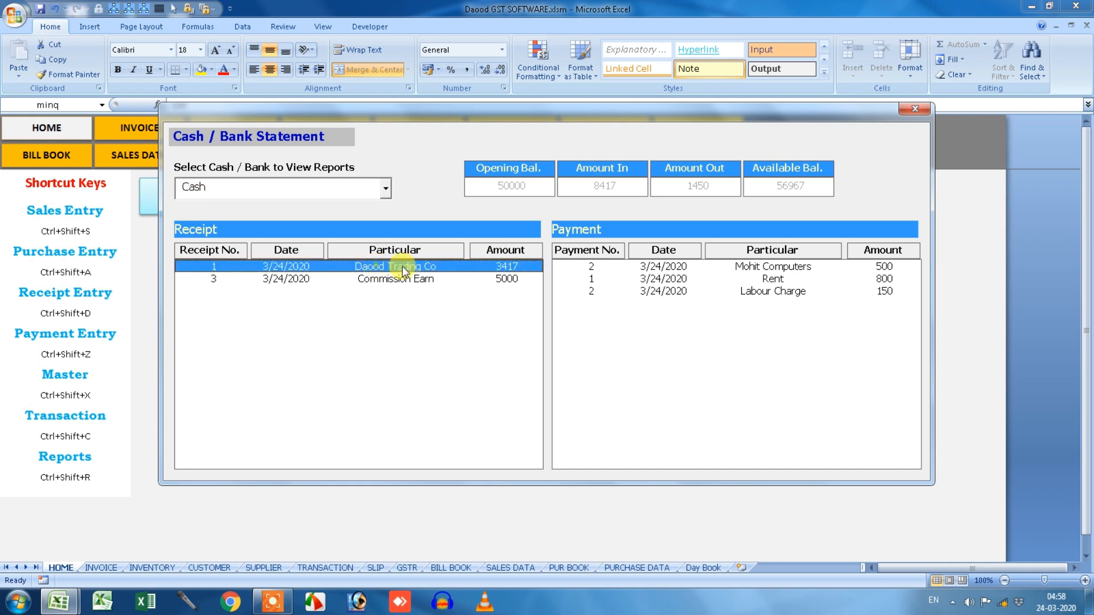
left_click(510, 281)
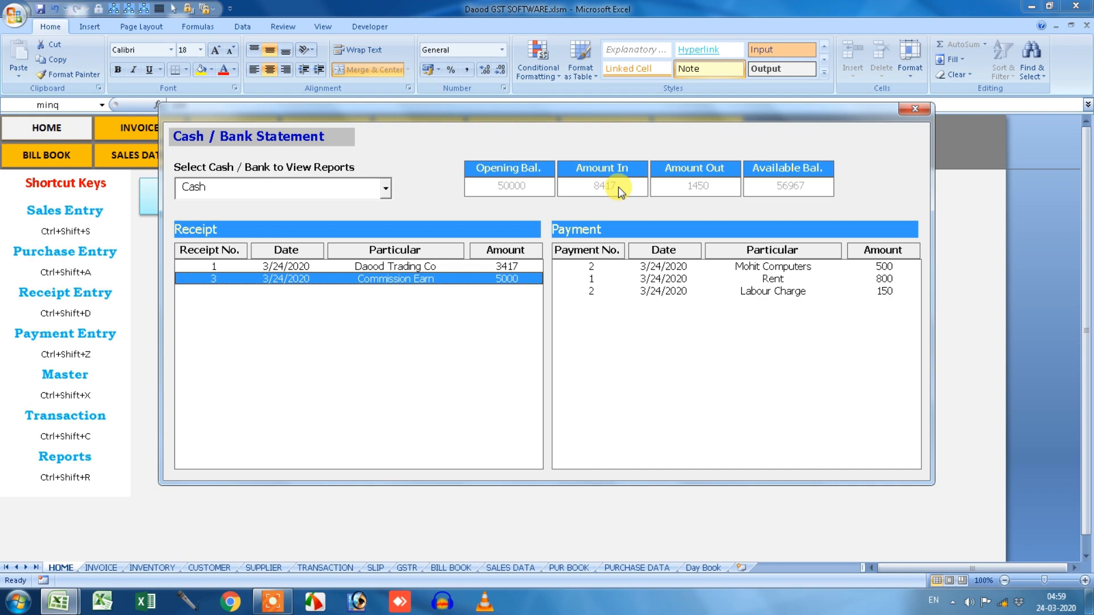
left_click(815, 267)
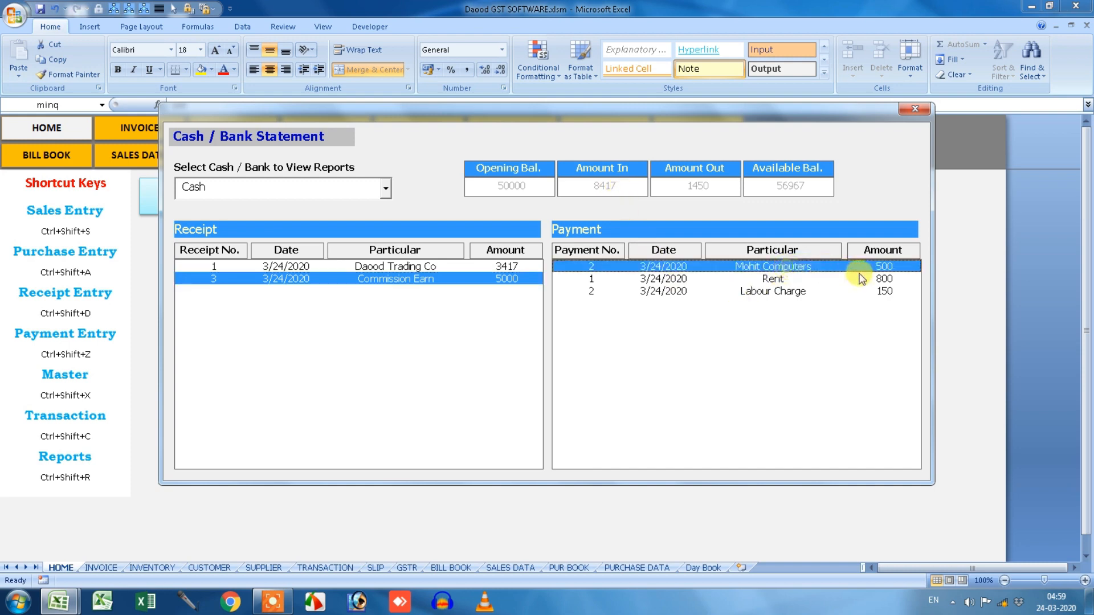
left_click(790, 281)
left_click(783, 292)
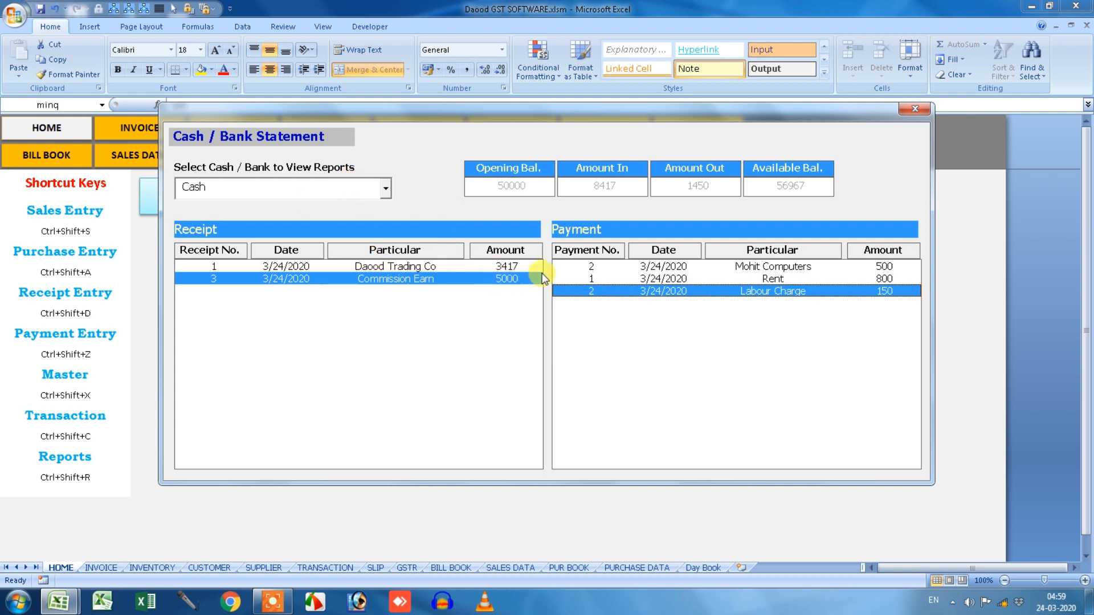
left_click(914, 108)
left_click(413, 395)
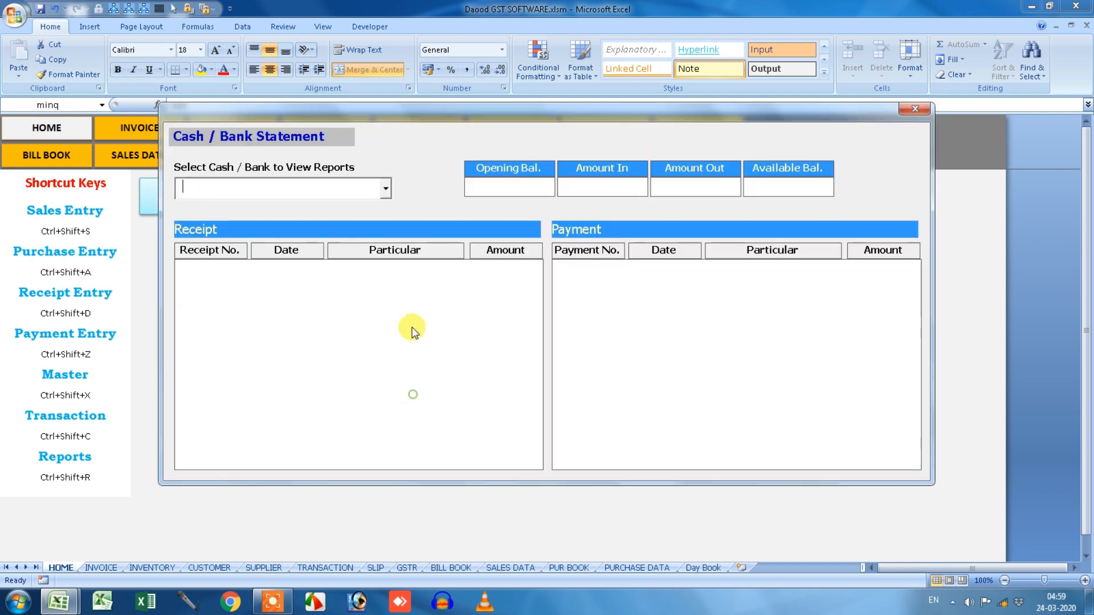
left_click(382, 192)
left_click(355, 218)
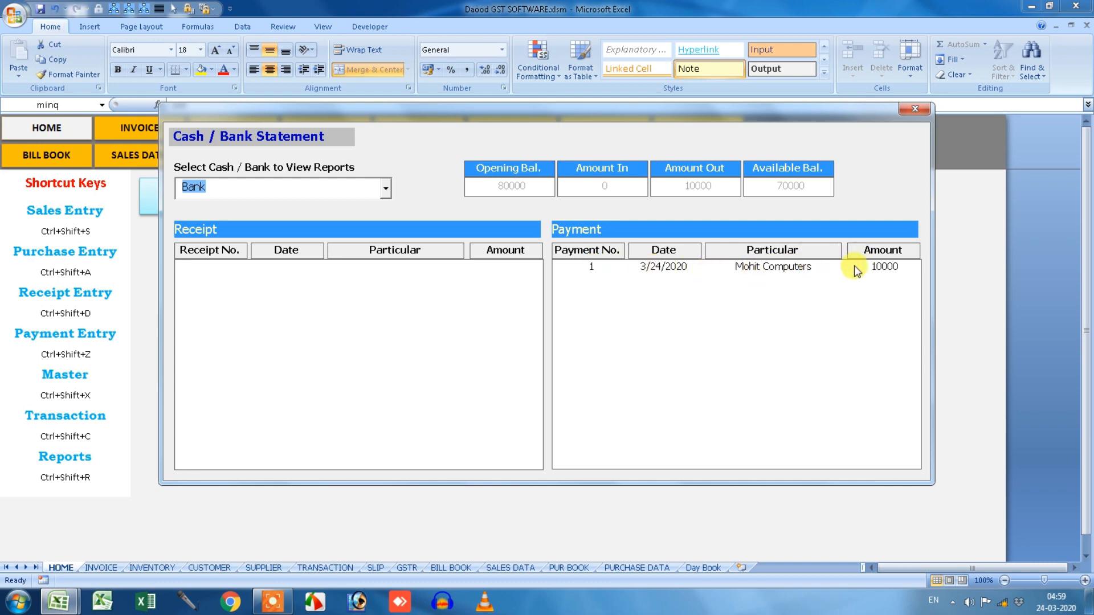
left_click(914, 109)
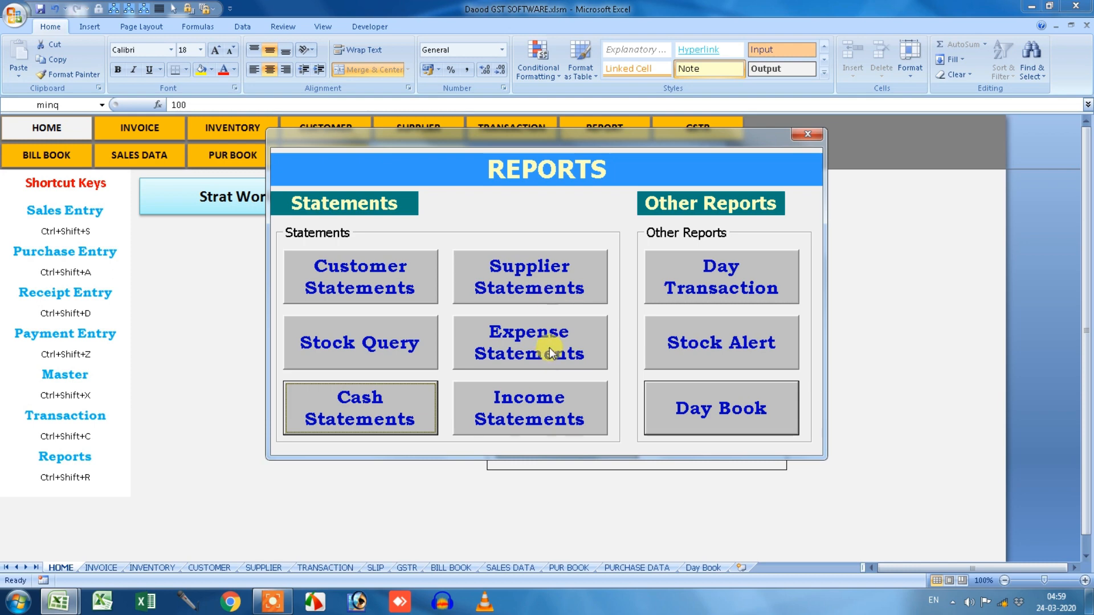
View the Commission Earn income statement, then close it and the Reports form.
left_click(540, 399)
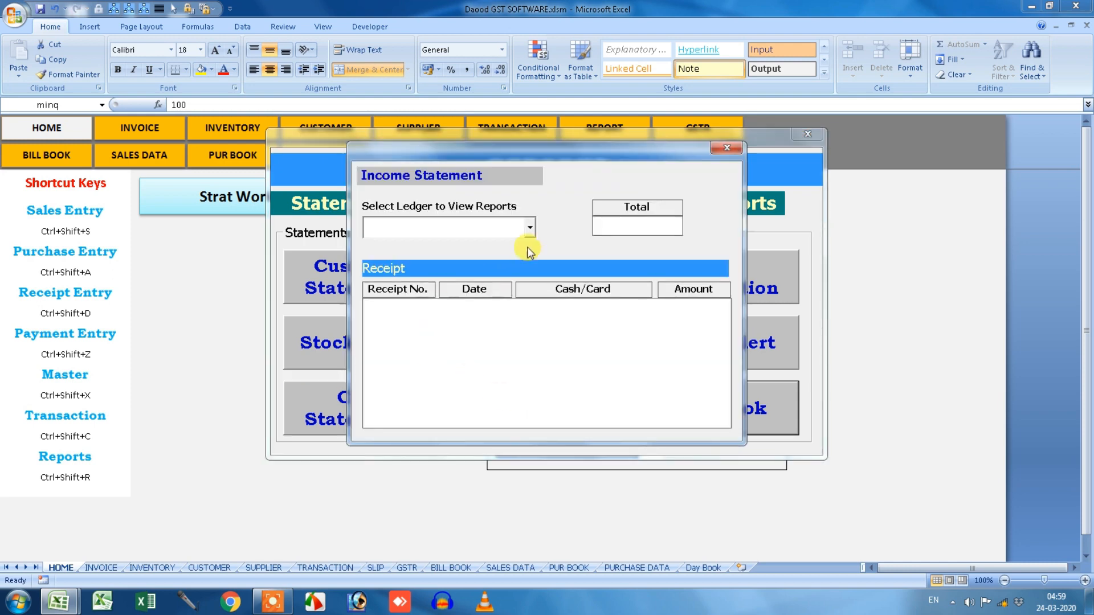
left_click(529, 227)
left_click(506, 261)
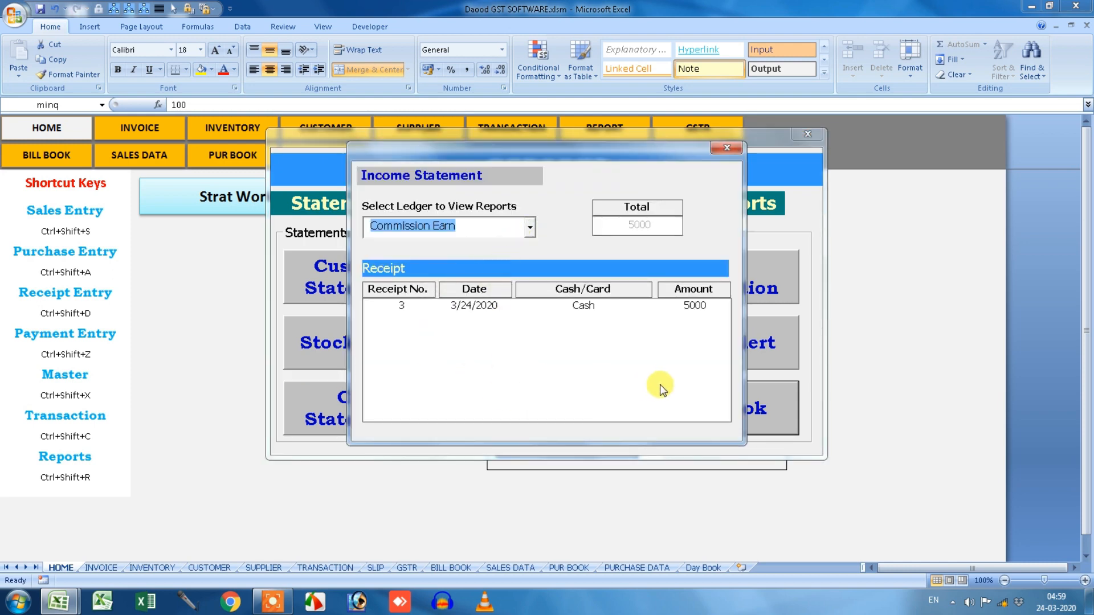
left_click(725, 148)
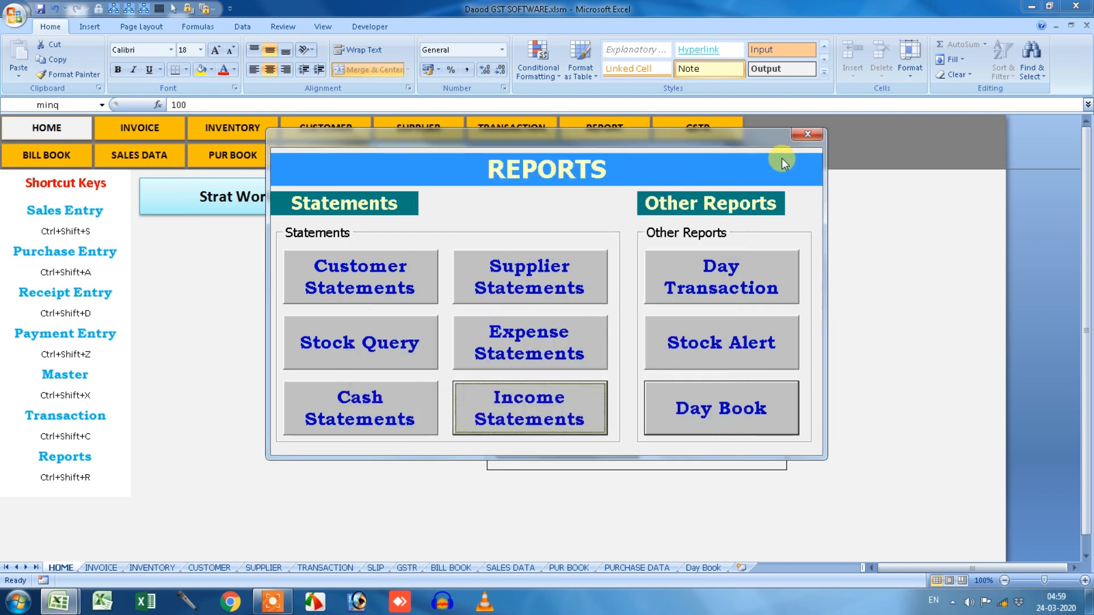
left_click(807, 137)
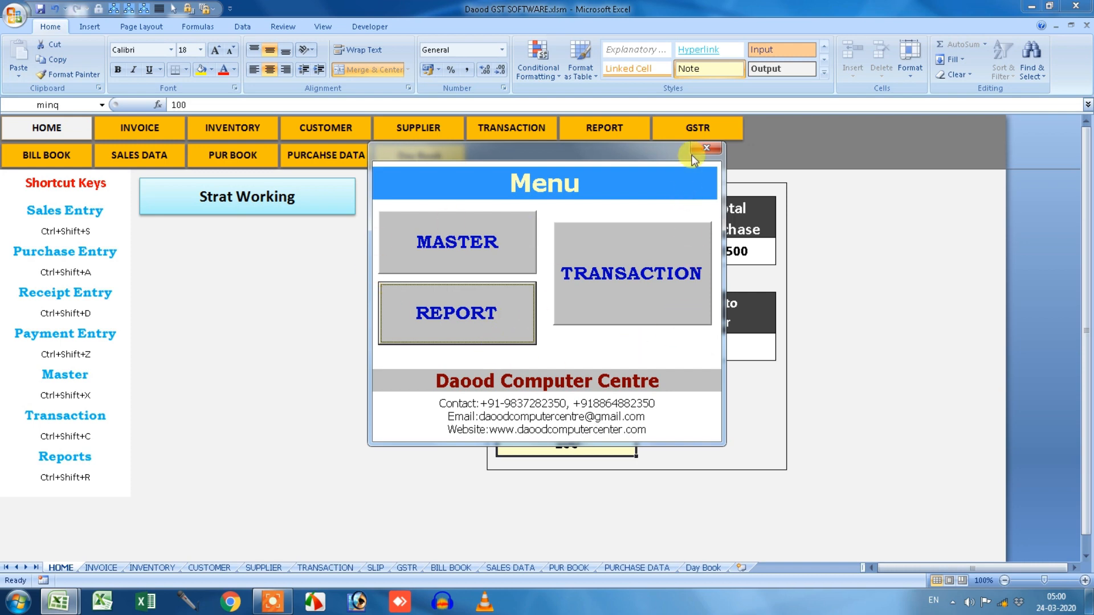
Close the menu and go to the INVENTORY sheet to inspect its From and To Date cells.
left_click(705, 149)
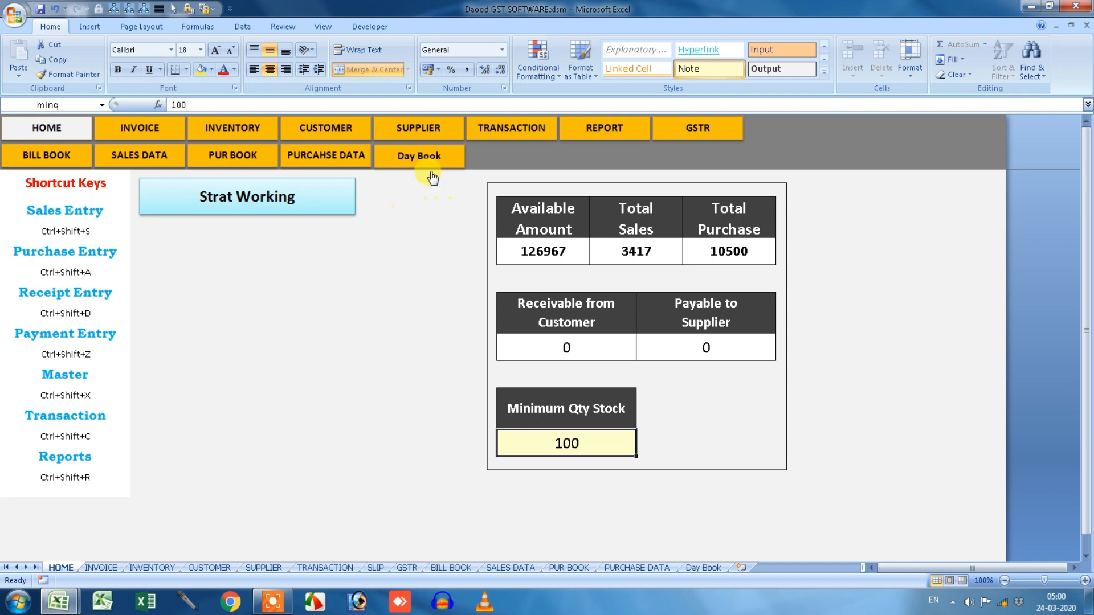
left_click(245, 132)
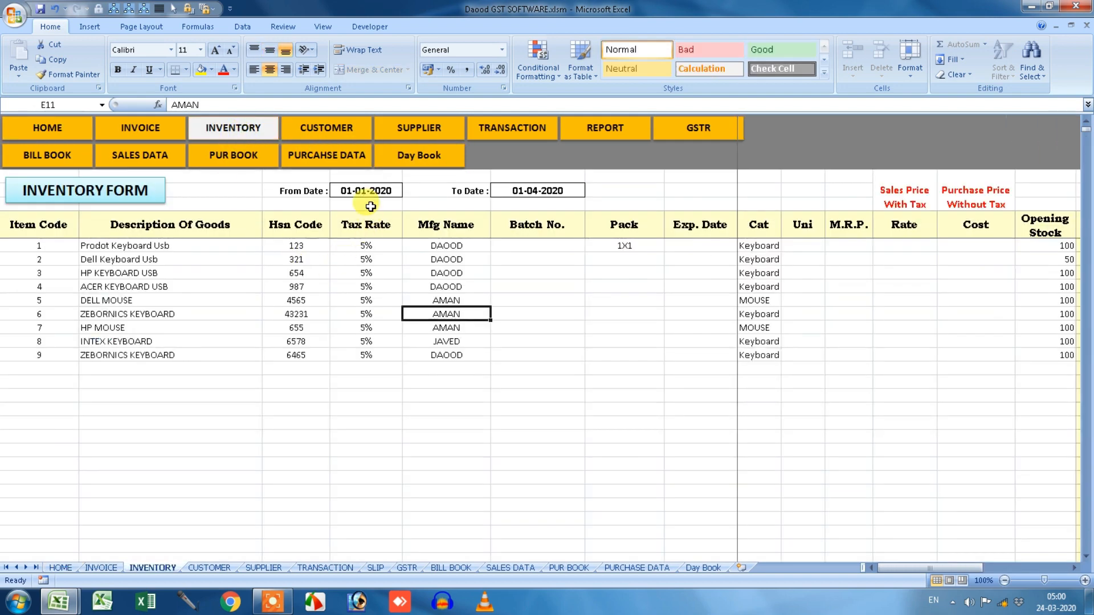
left_click(365, 190)
left_click(520, 193)
left_click(377, 192)
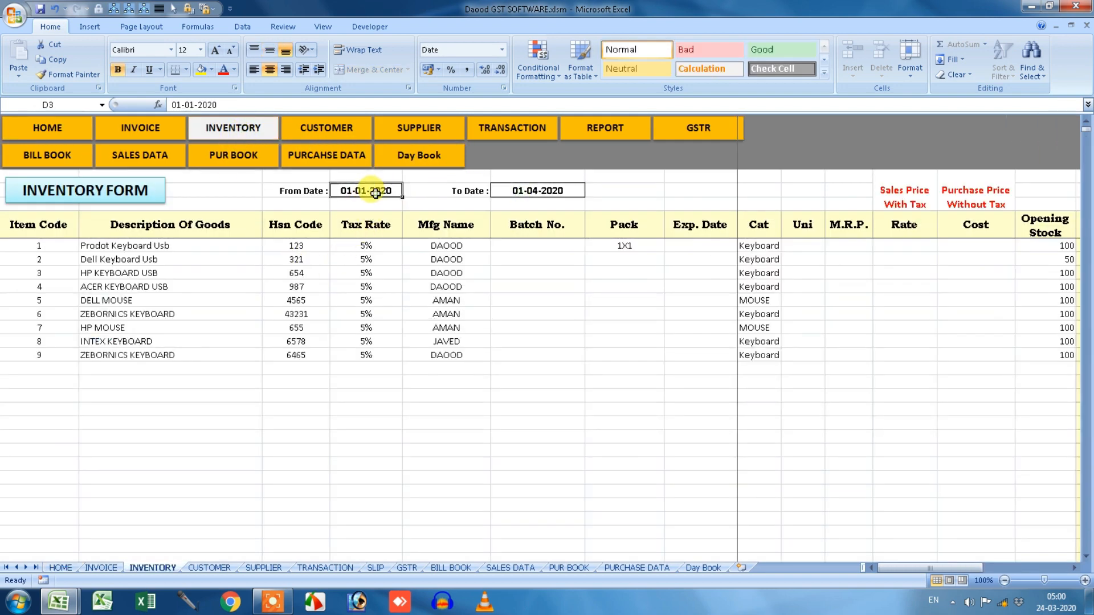
left_click_drag(899, 573, 1062, 573)
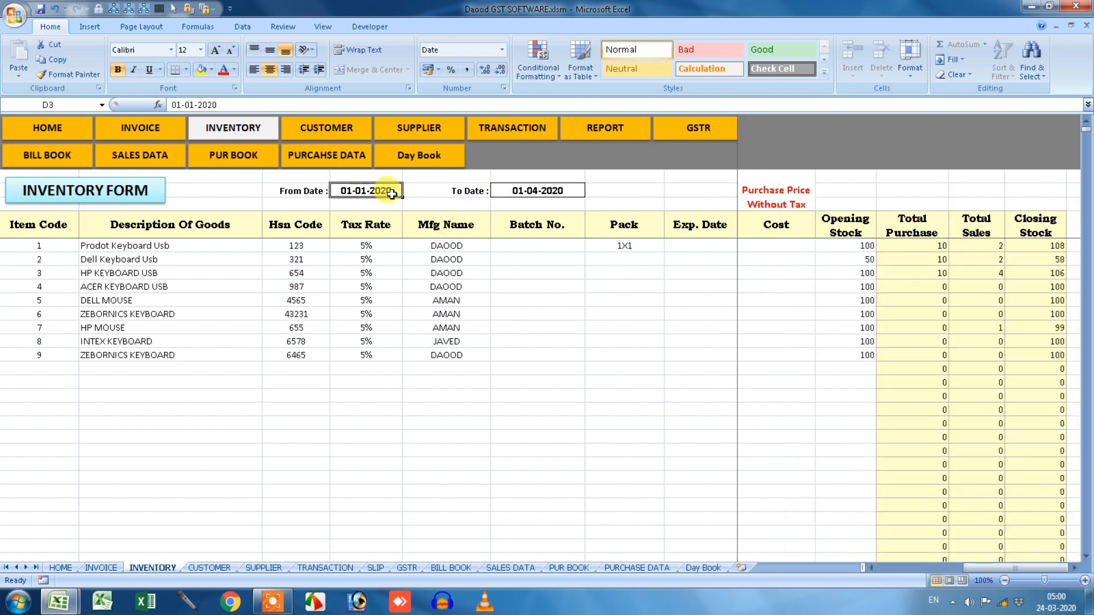
Change the To Date in F3 to 01-04-2020 so the stock totals recalculate.
left_click(515, 190)
double_click(185, 105)
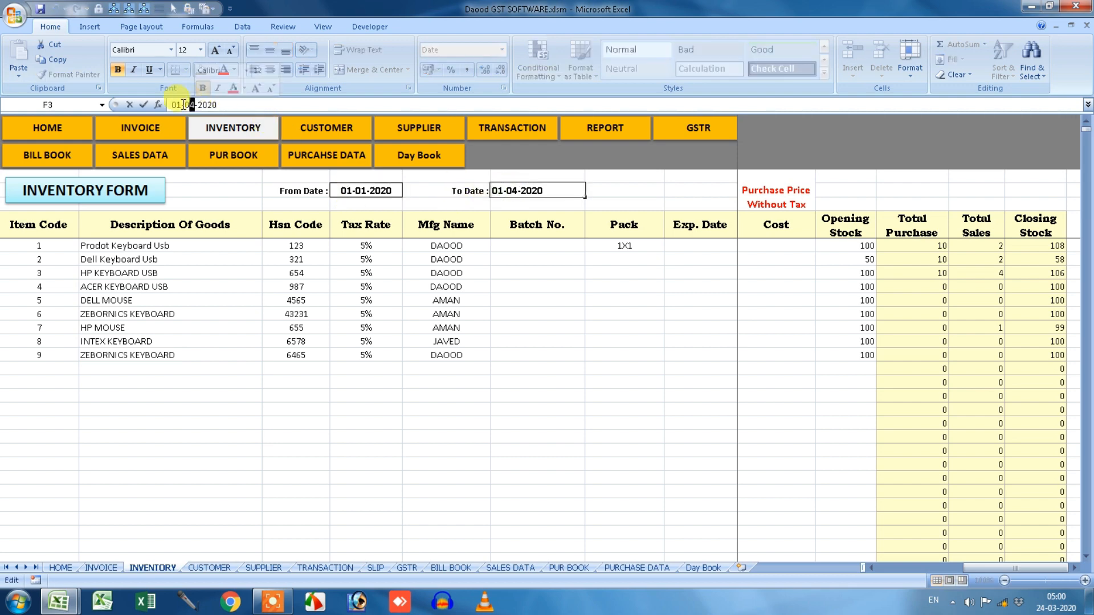
key("Return")
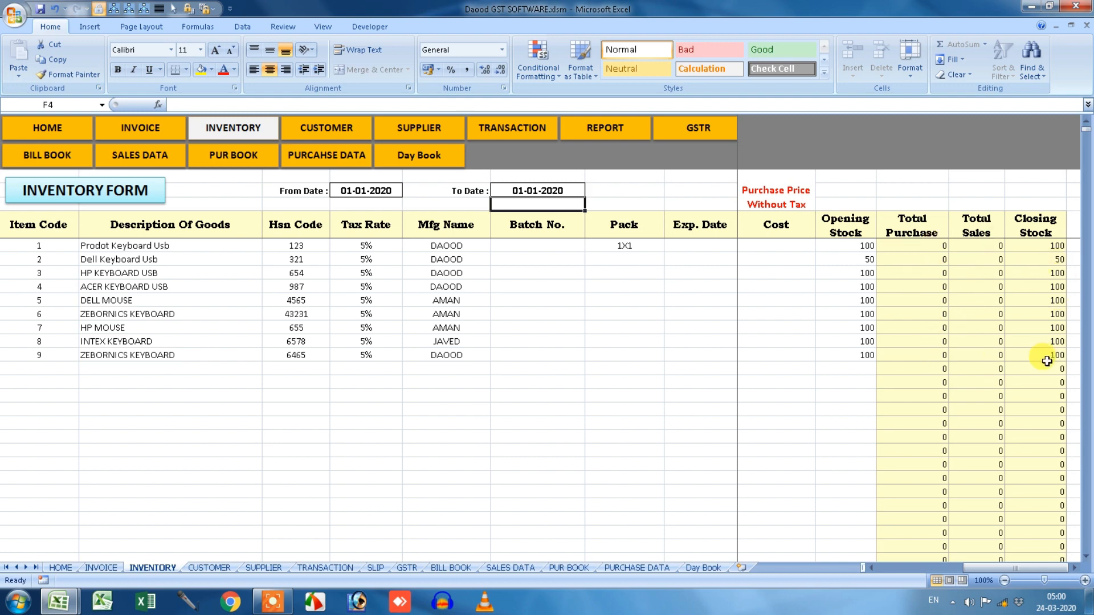
left_click(518, 190)
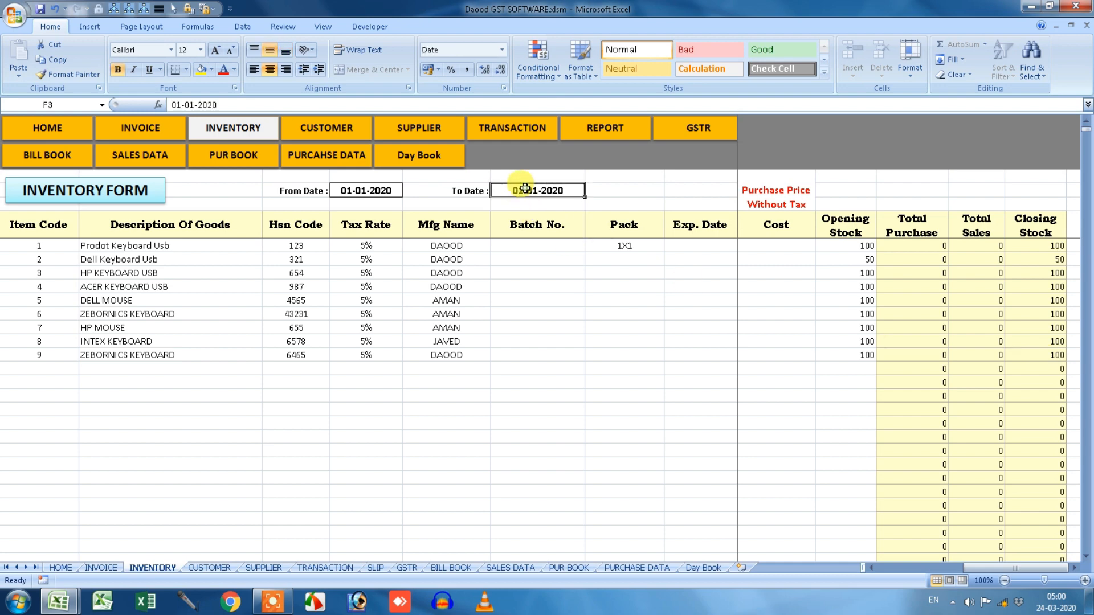
double_click(191, 104)
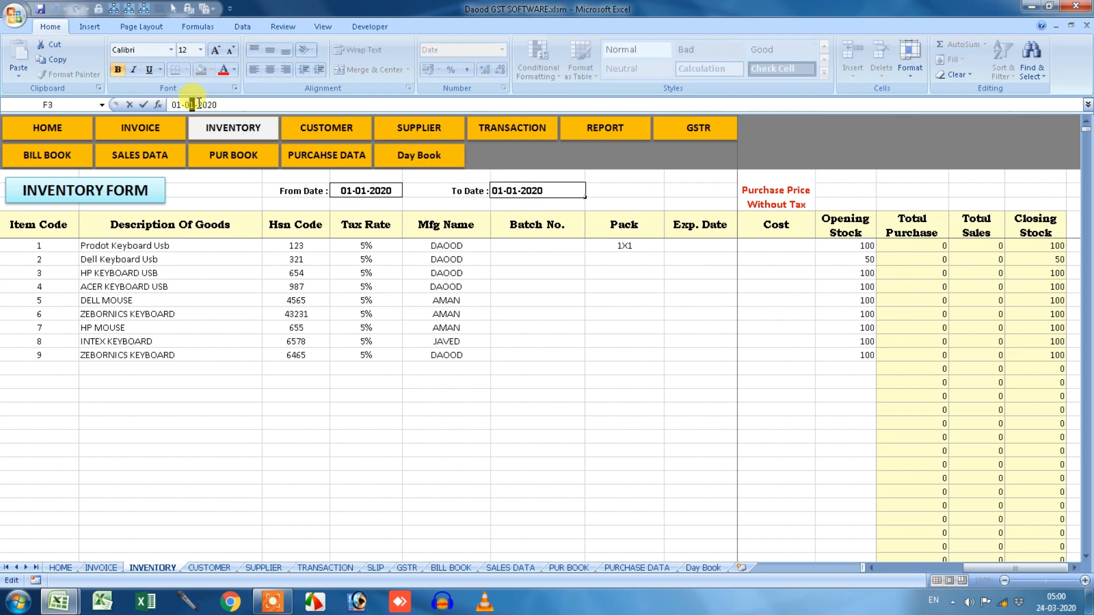
type("03")
key("Return")
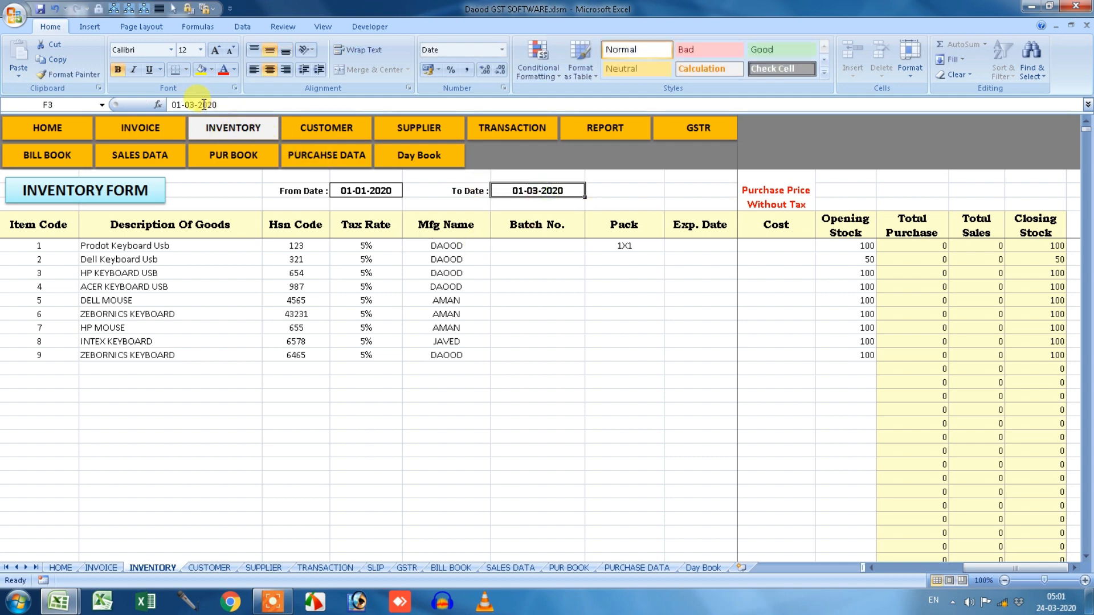
double_click(190, 105)
type("04")
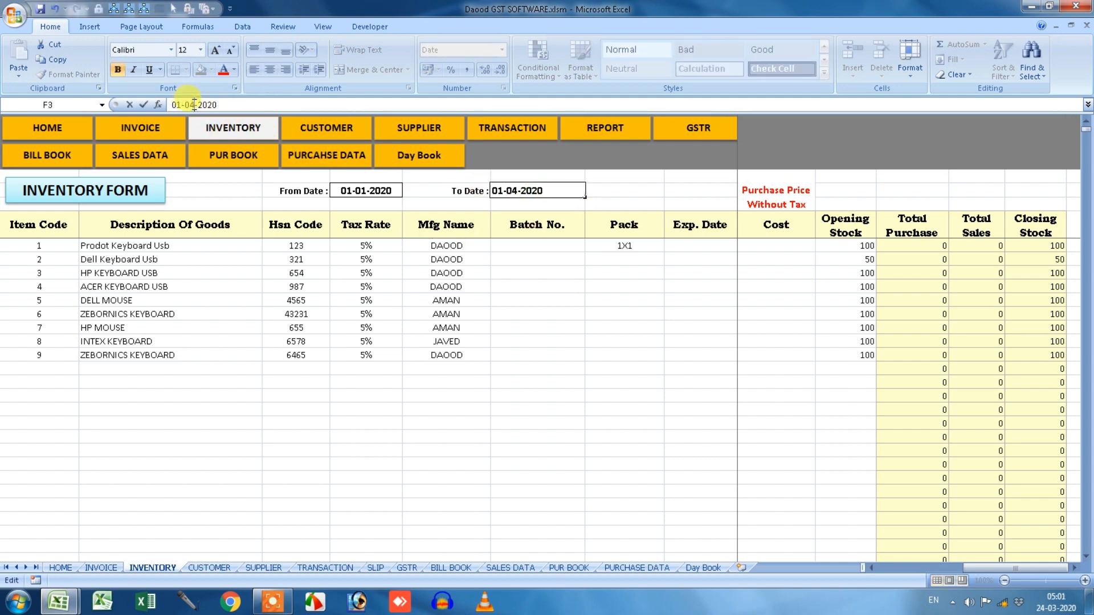
key("Return")
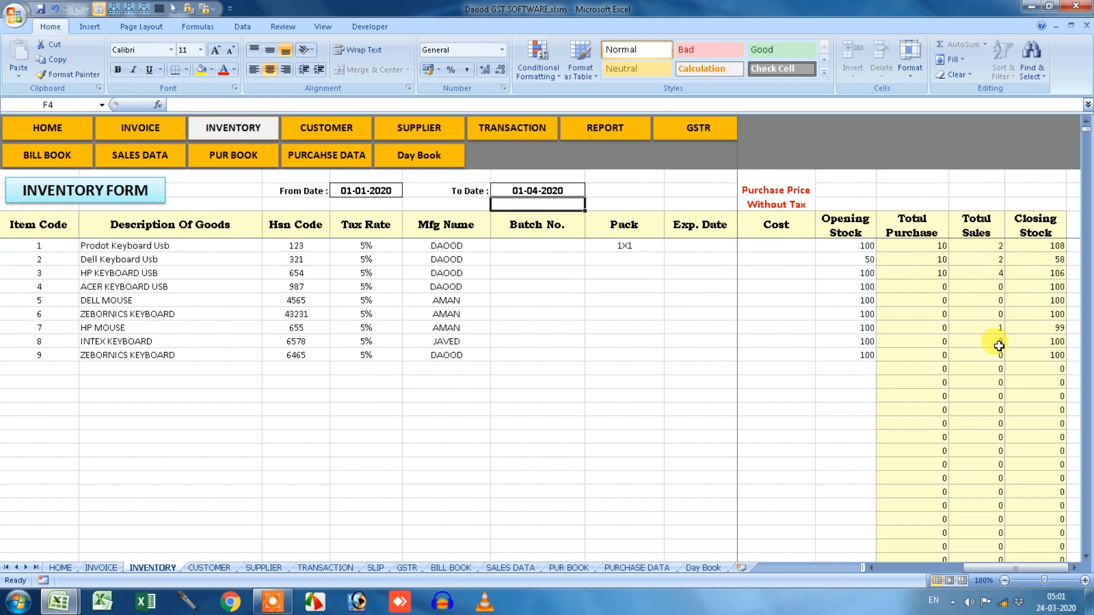
left_click(752, 381)
left_click_drag(983, 569, 849, 569)
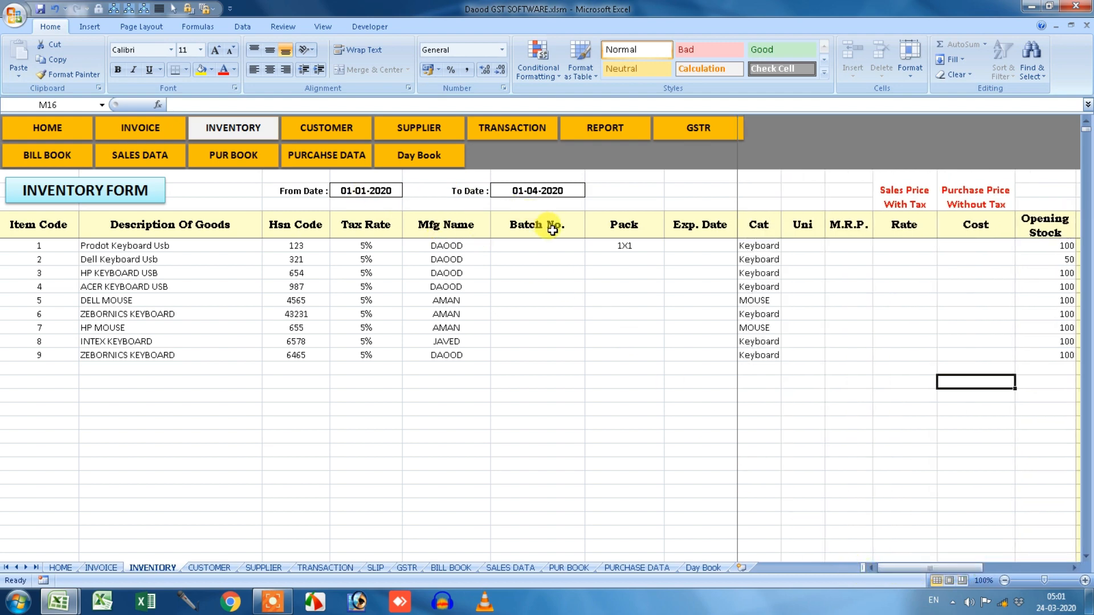
Browse the Customer and Supplier forms and the Cash/Bank, Income and Expense ledger tables.
left_click(315, 130)
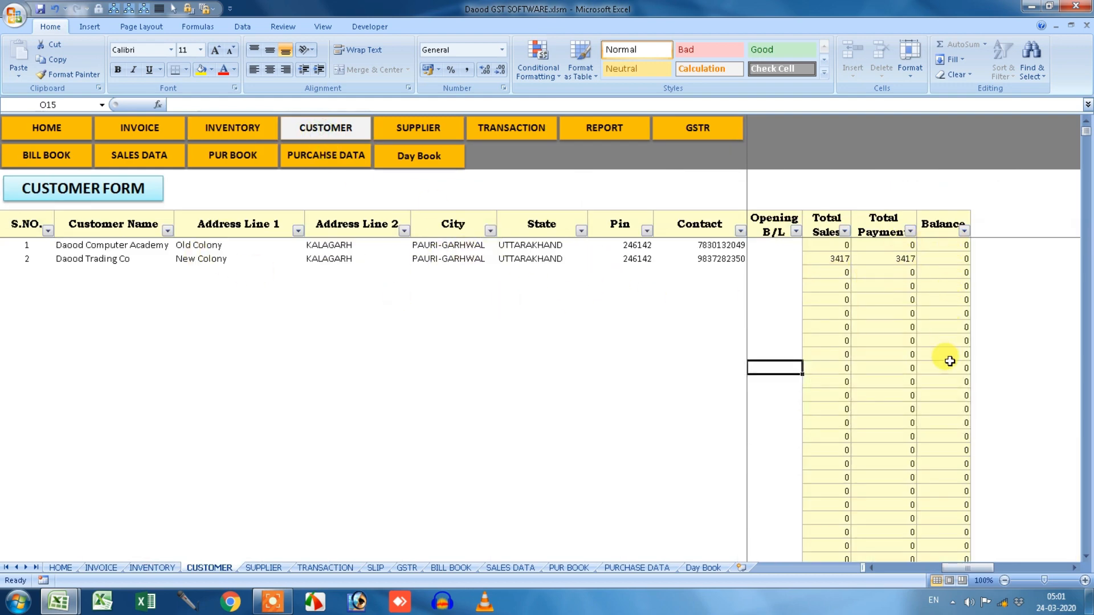
left_click(443, 135)
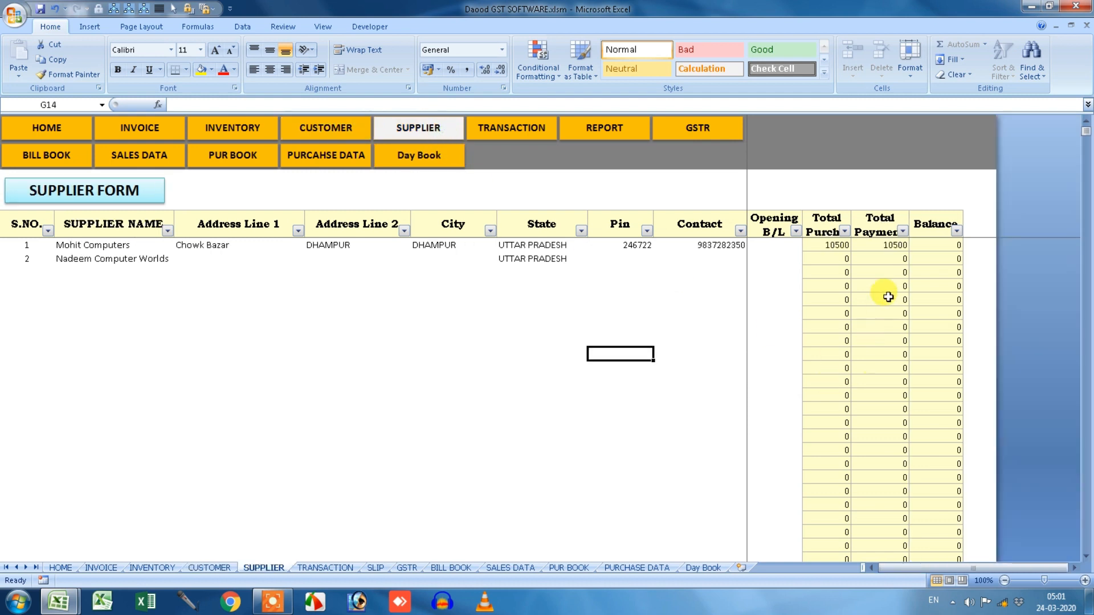
left_click(525, 142)
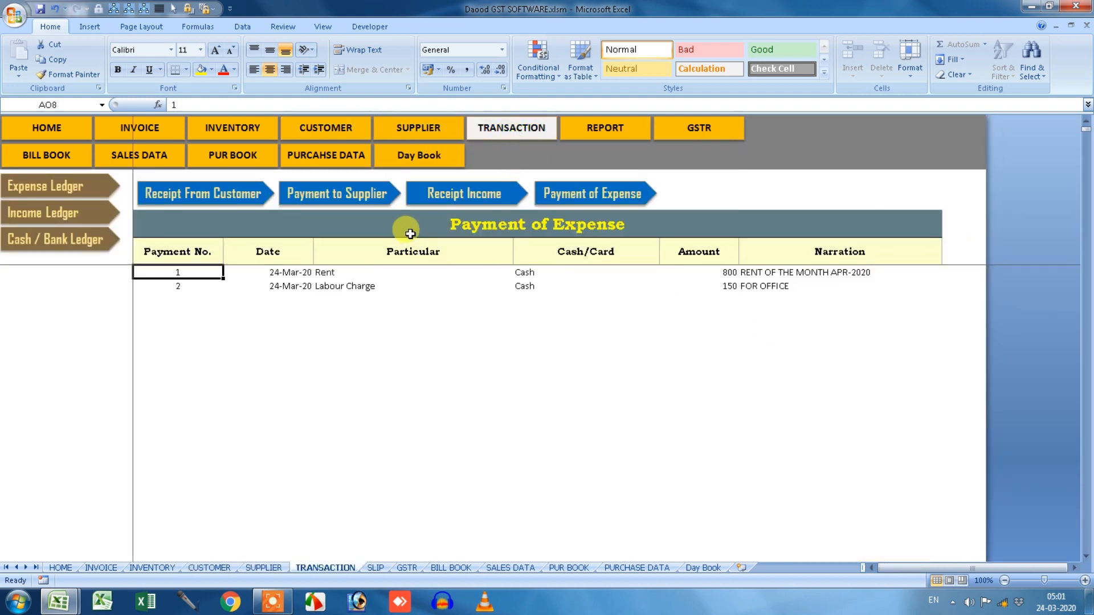
left_click(71, 245)
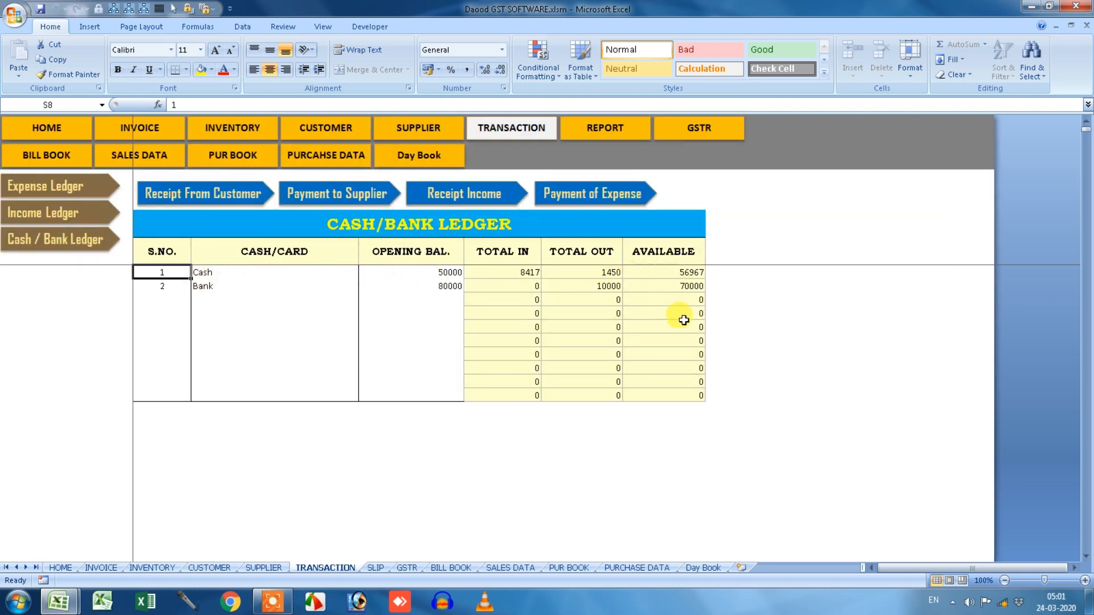
left_click(77, 211)
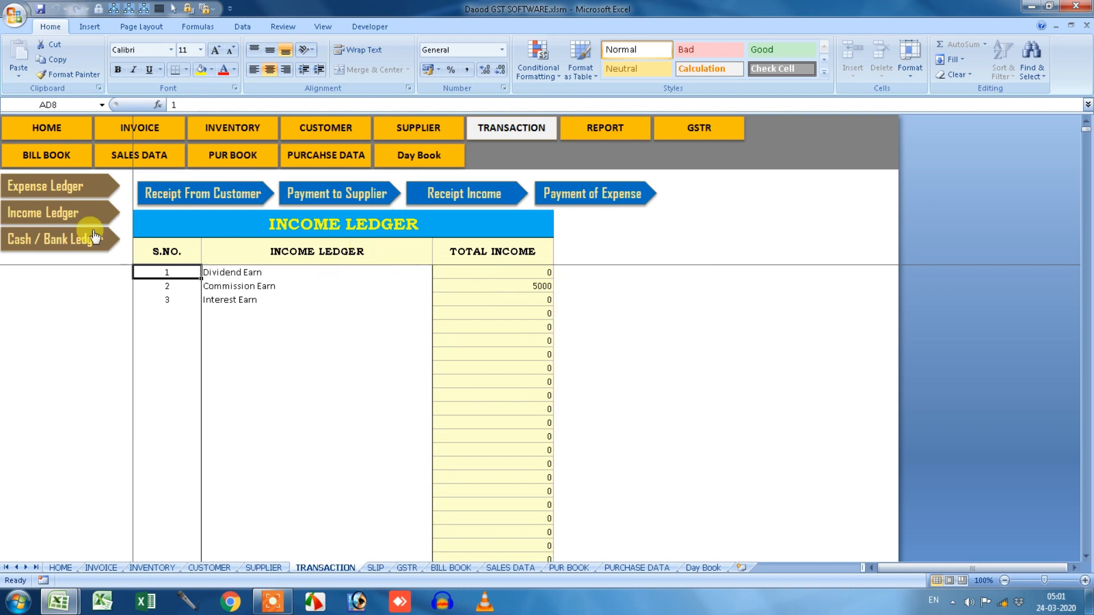
left_click(50, 186)
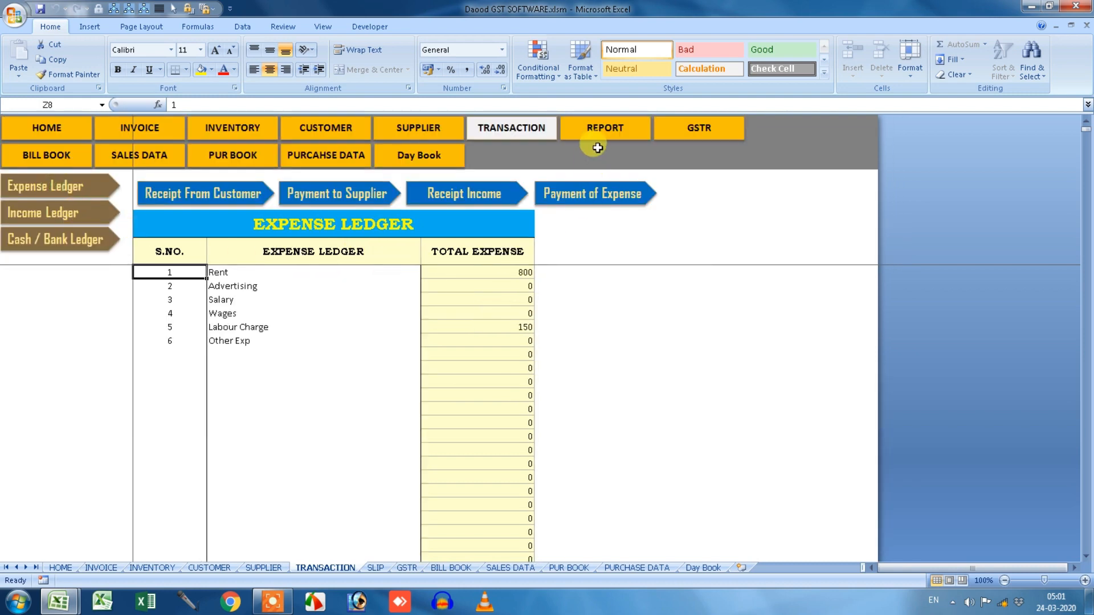
Return to the TRANSACTION sheet and show the Receipt From Customer table.
left_click(594, 130)
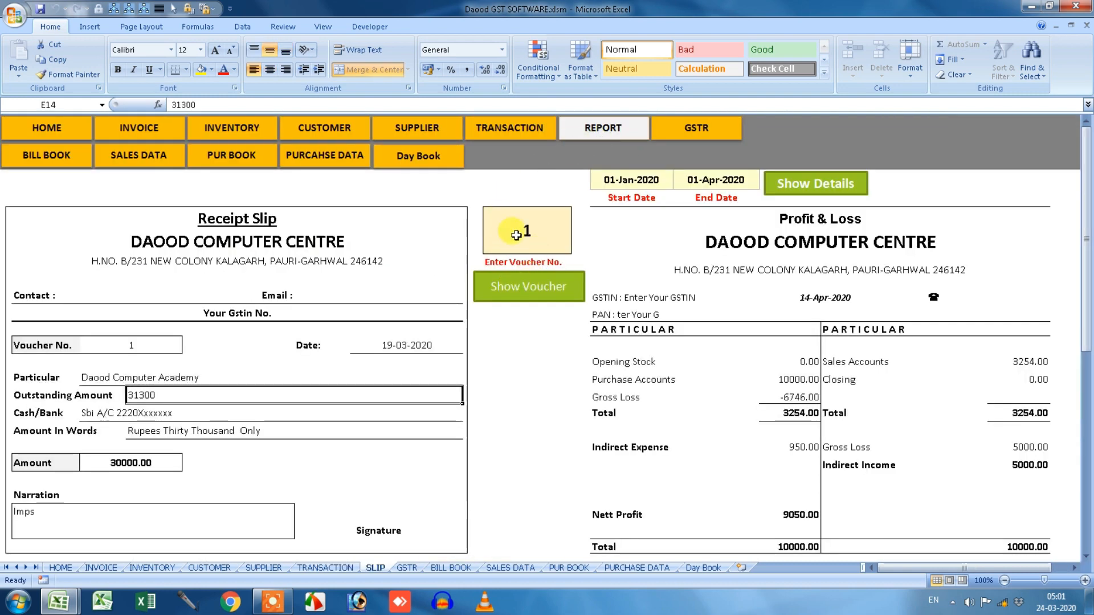
left_click(515, 236)
left_click(517, 134)
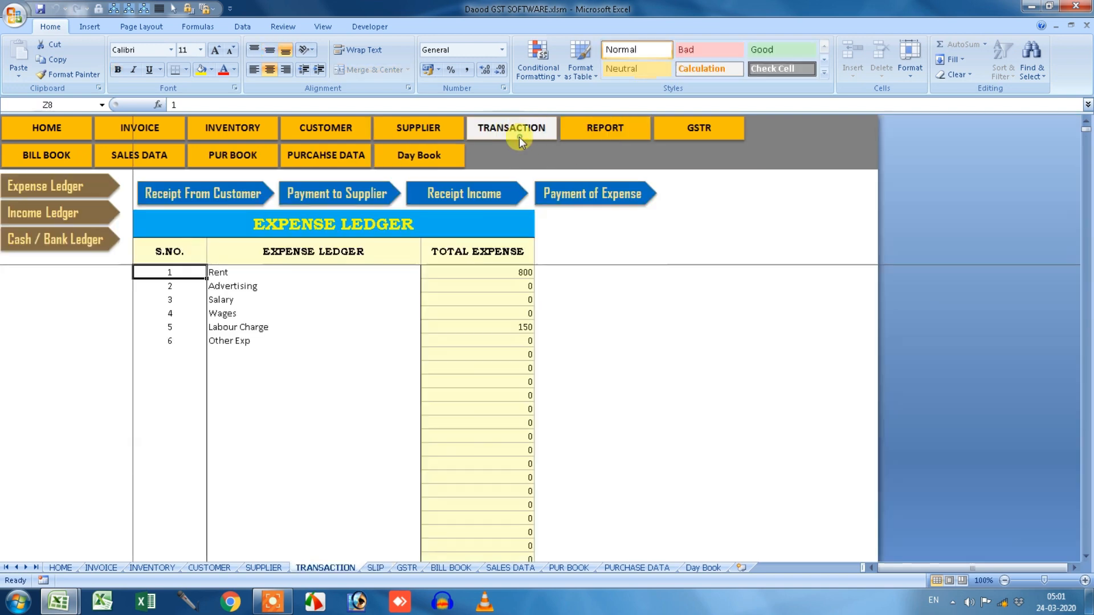
left_click(223, 207)
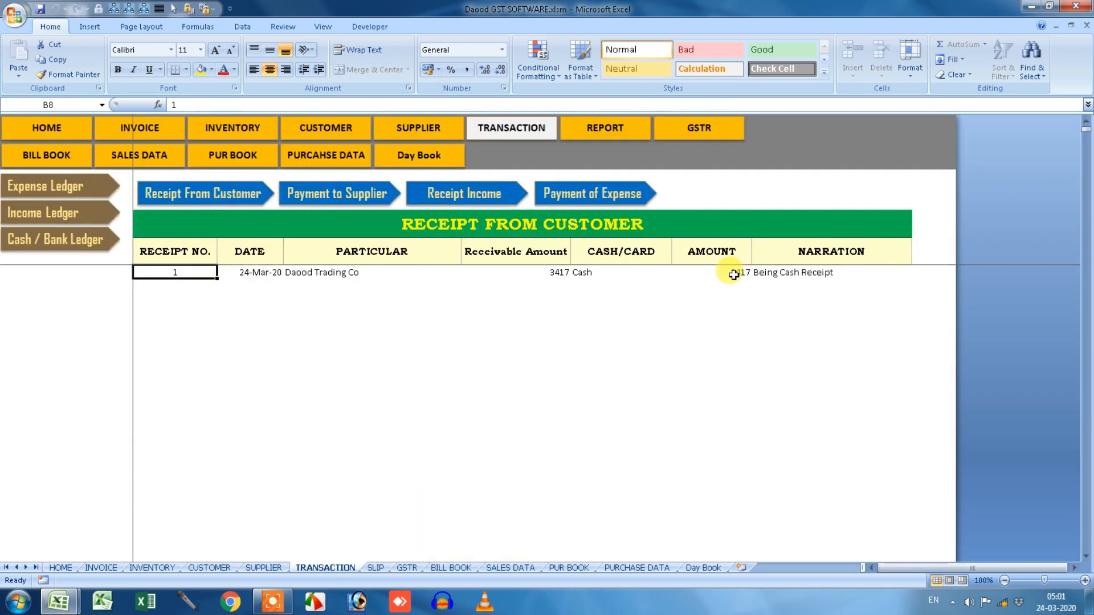
Load receipt voucher 1 (Daood Trading Co, 3417.00) into the SLIP sheet.
left_click(636, 141)
left_click(555, 283)
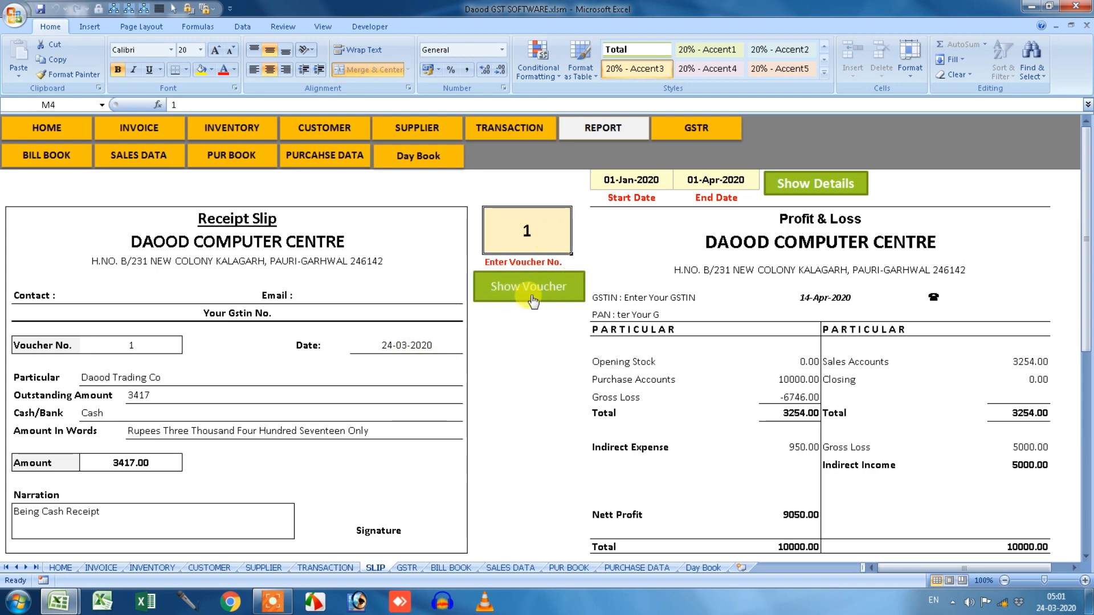
scroll(521, 303, "down", 1)
scroll(286, 324, "down", 2)
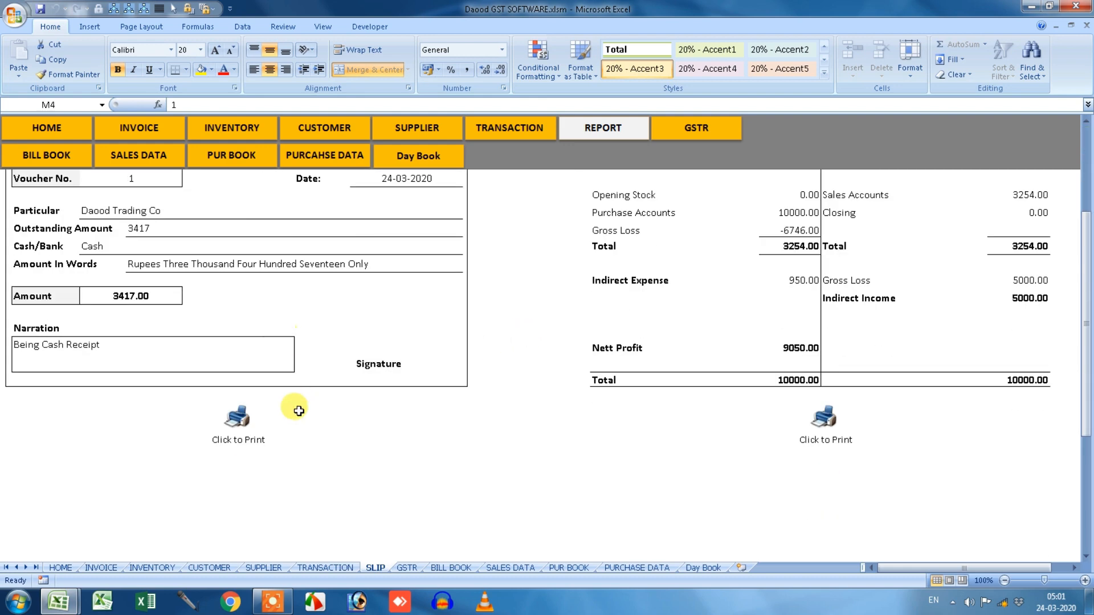
Print-preview the receipt slip, zoomed in, then close the preview.
left_click(16, 15)
mouse_move(34, 169)
left_click(134, 143)
left_click(518, 215)
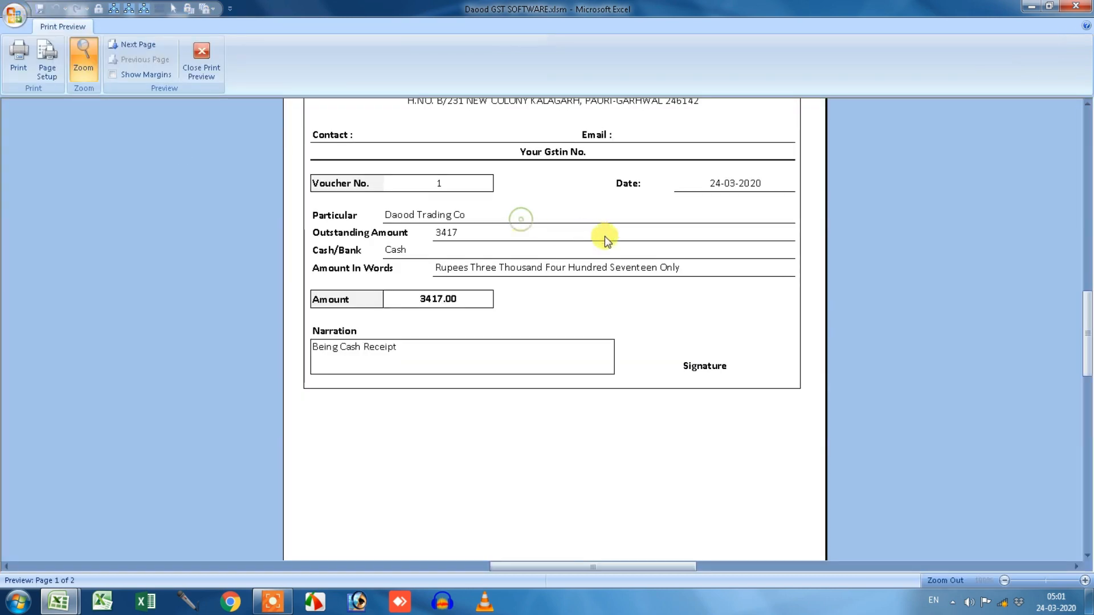
scroll(604, 236, "up", 1)
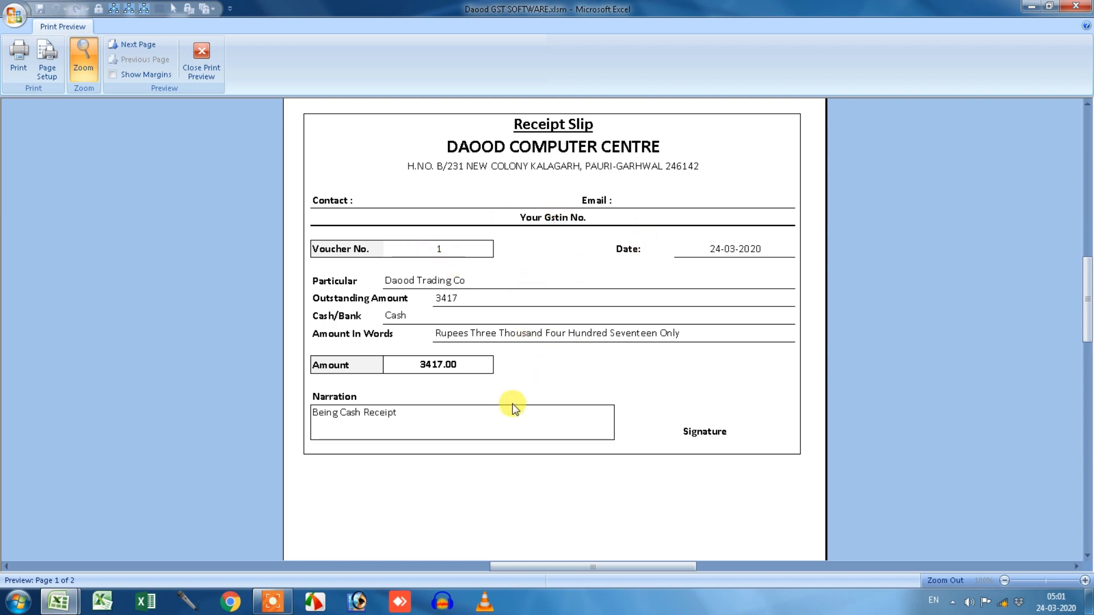
left_click(201, 69)
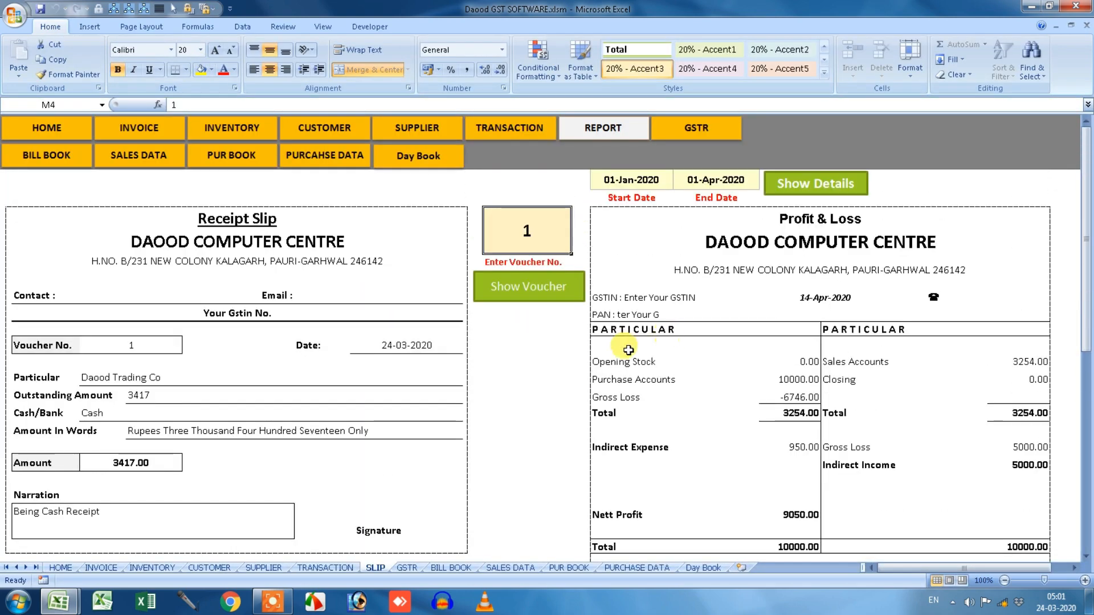
Review the Profit & Loss report beside the slip, showing Nett Profit 9050.
left_click(715, 180)
scroll(860, 364, "down", 1)
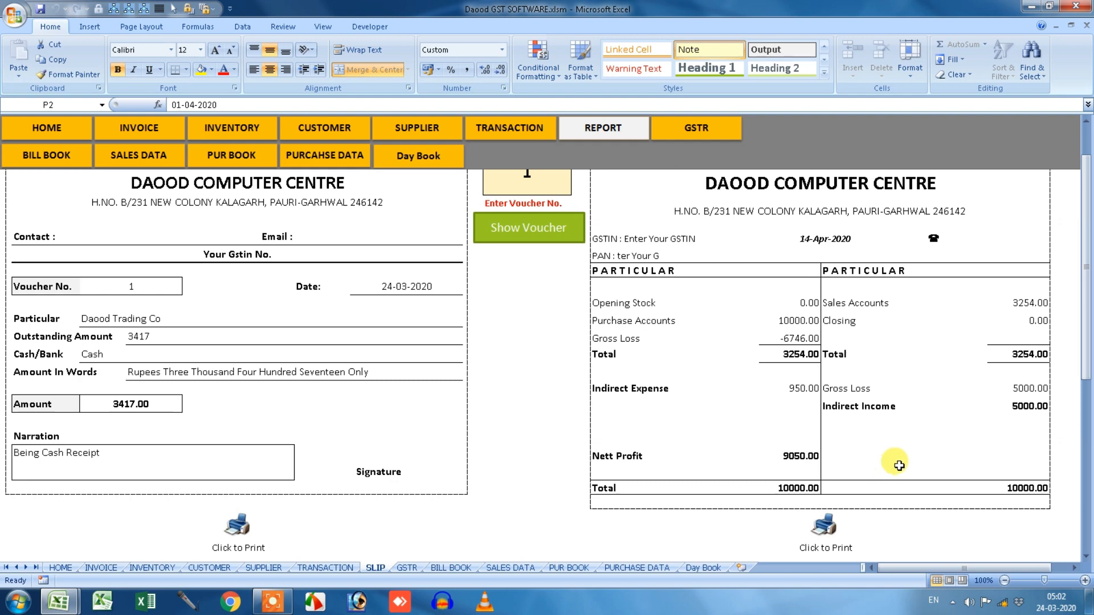
scroll(899, 466, "down", 3)
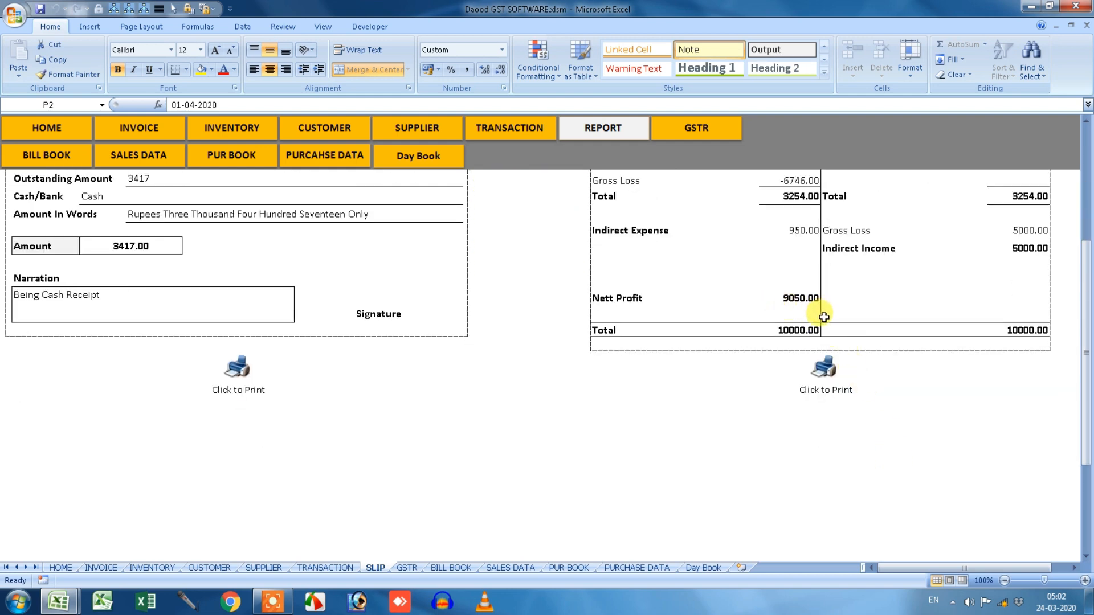
scroll(823, 317, "up", 4)
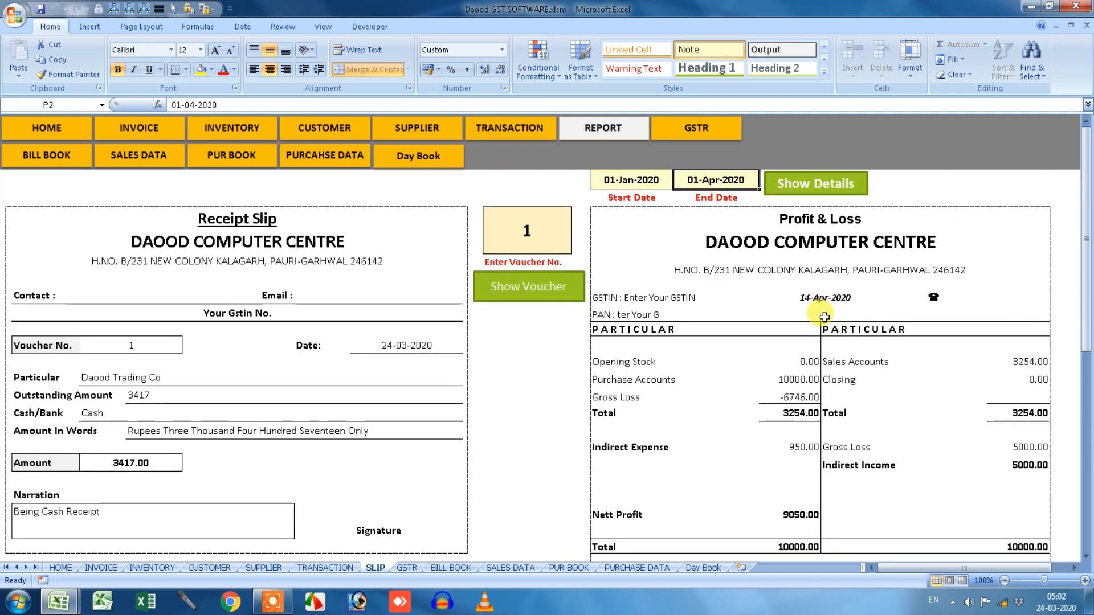
left_click(709, 137)
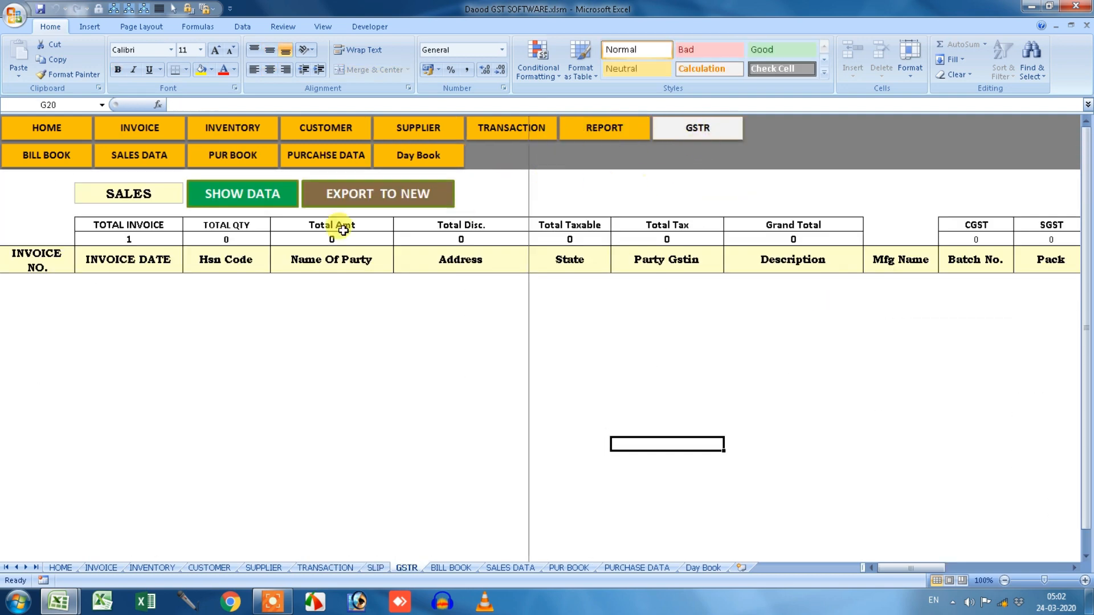
Load SALES data on the GSTR sheet and inspect the invoice 1103 rows, CGST/SGST and State columns.
left_click(166, 193)
left_click(189, 196)
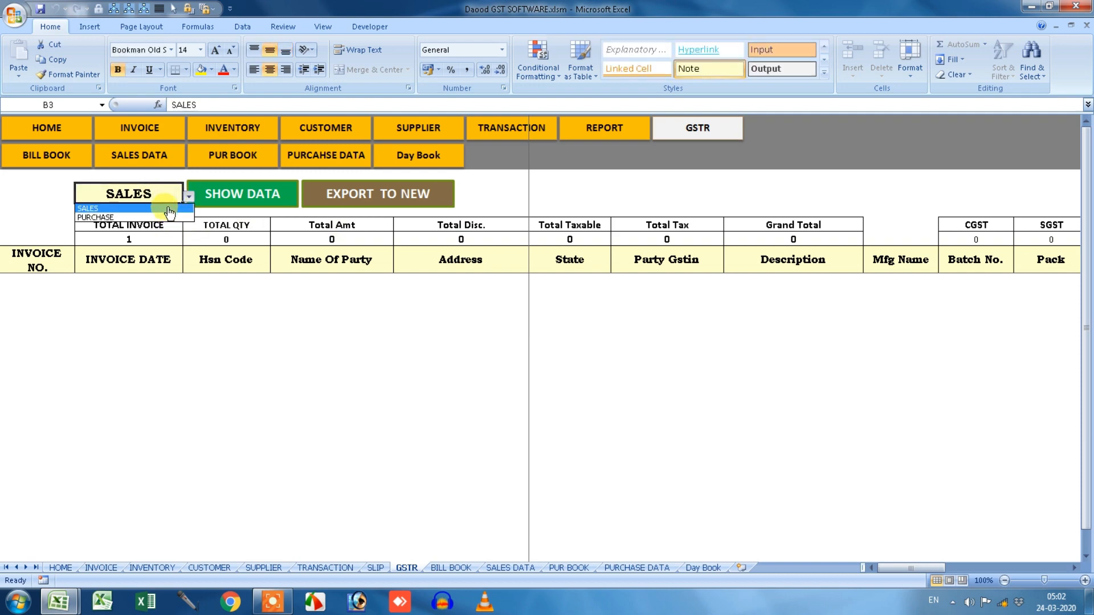
left_click(169, 208)
left_click(238, 211)
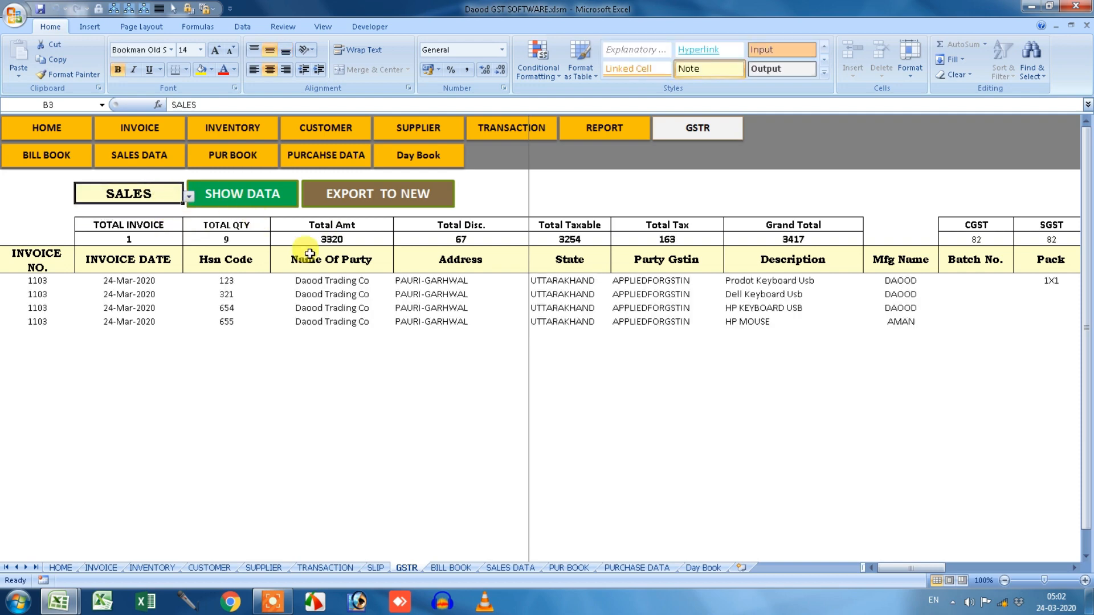
left_click_drag(59, 280, 56, 322)
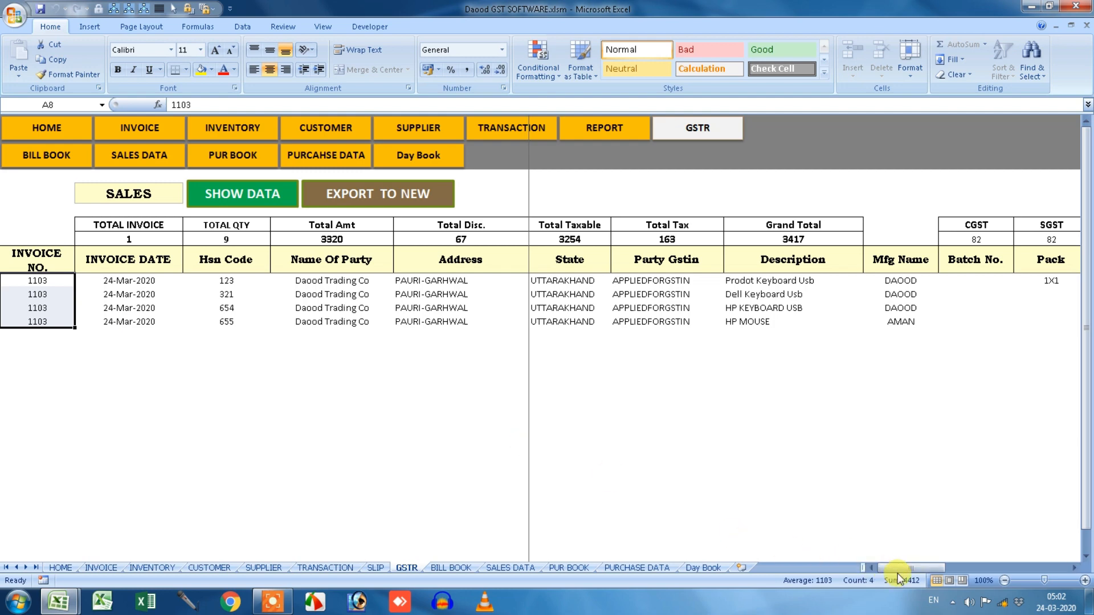
left_click_drag(901, 571, 1036, 575)
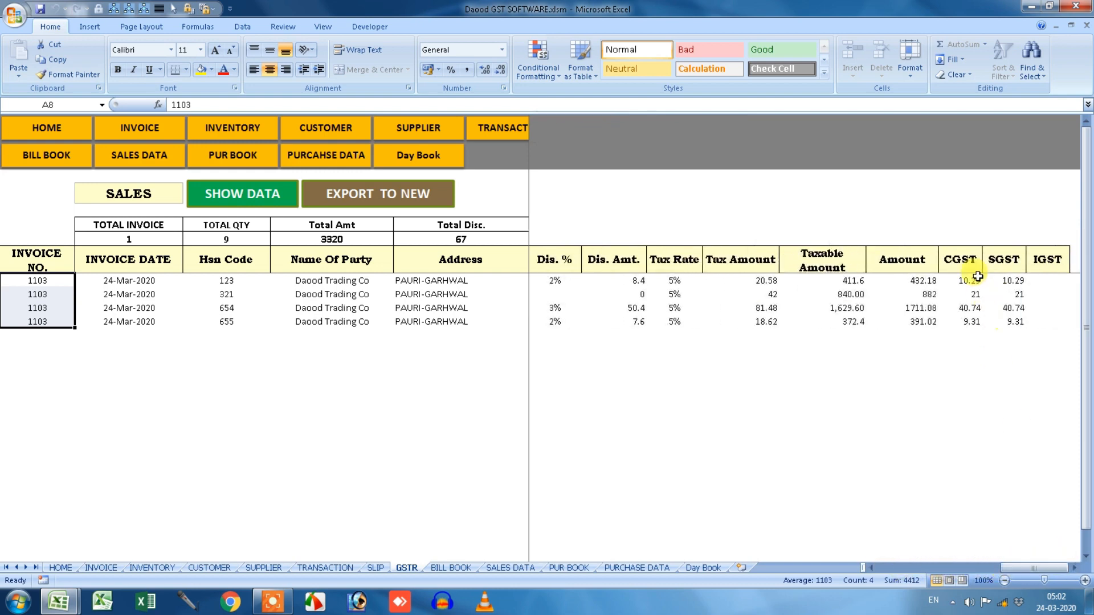
left_click_drag(968, 279, 984, 316)
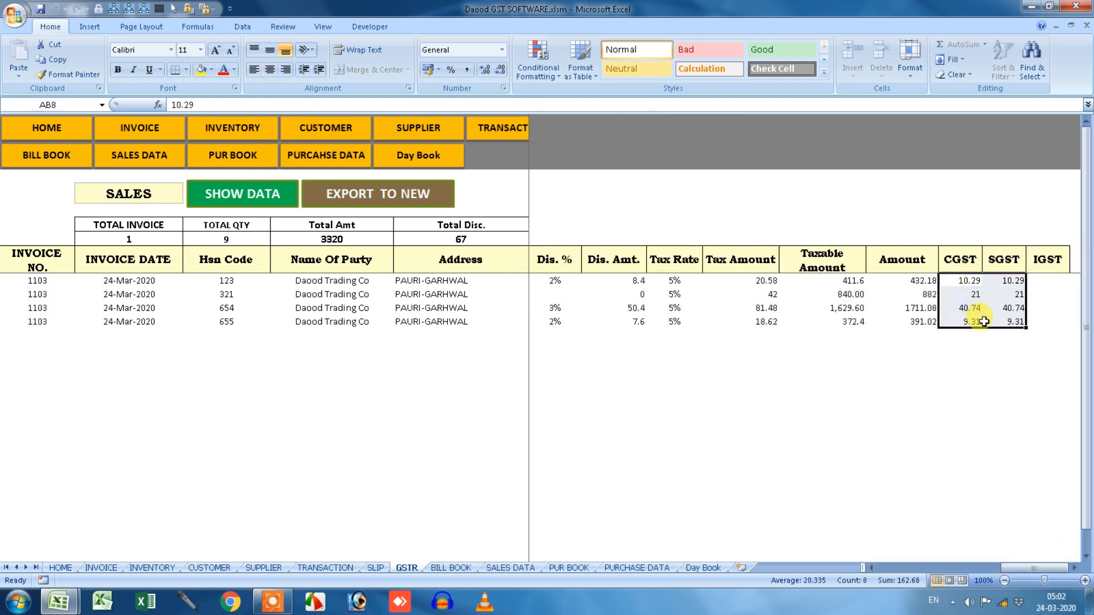
left_click(1007, 569)
left_click_drag(564, 282, 573, 322)
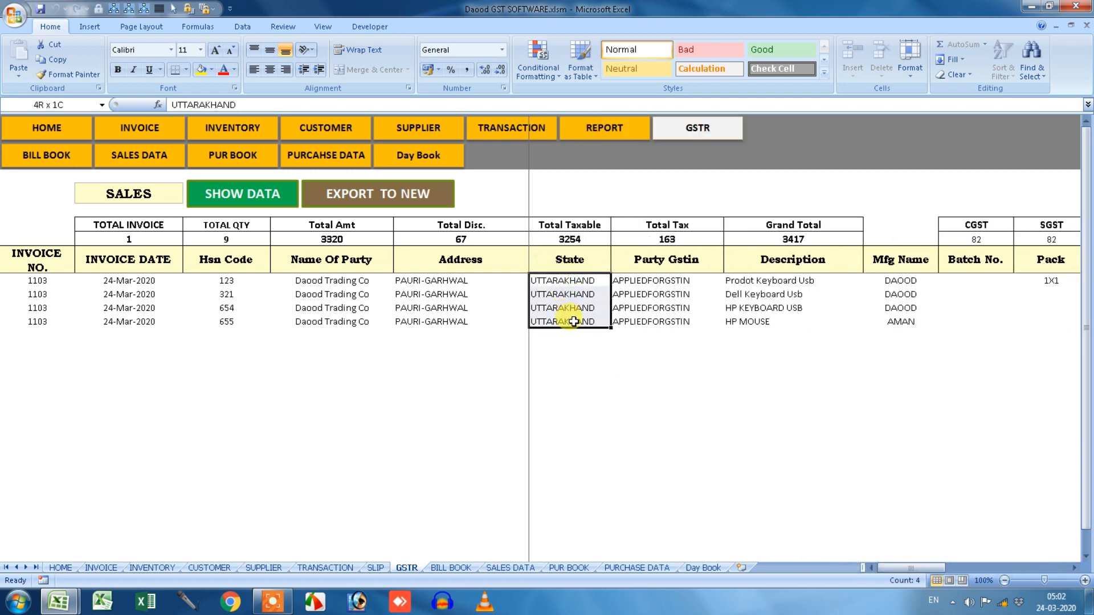
Switch the GSTR sheet to PURCHASE and inspect the three Uttar Pradesh invoice 1105 rows.
left_click(161, 204)
left_click(189, 197)
left_click(174, 218)
left_click(197, 195)
left_click_drag(584, 281, 581, 310)
left_click_drag(889, 569, 1069, 570)
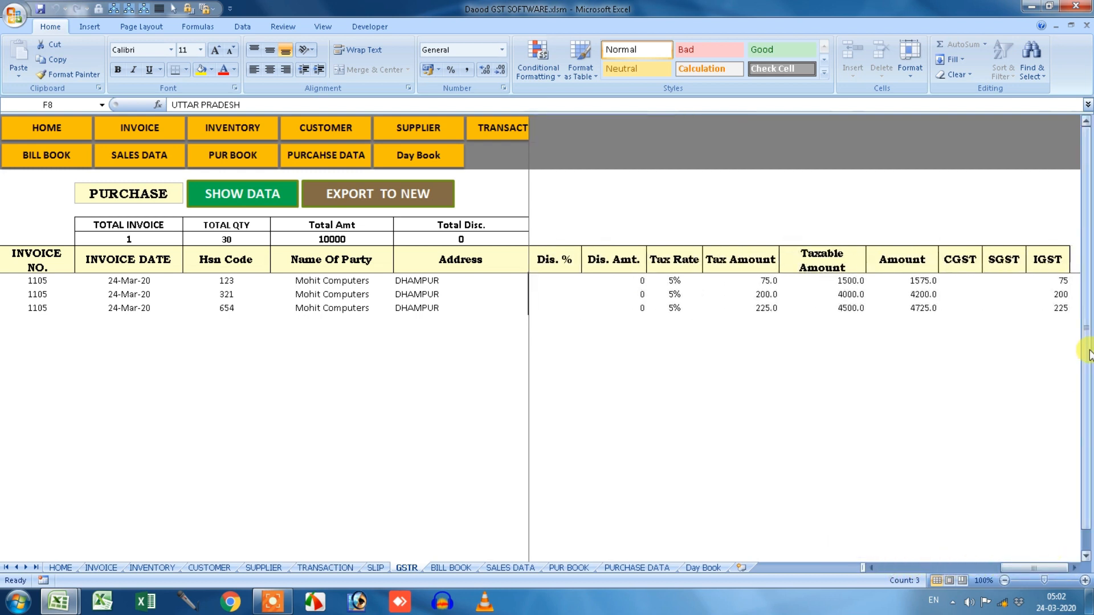
left_click_drag(1050, 280, 1051, 307)
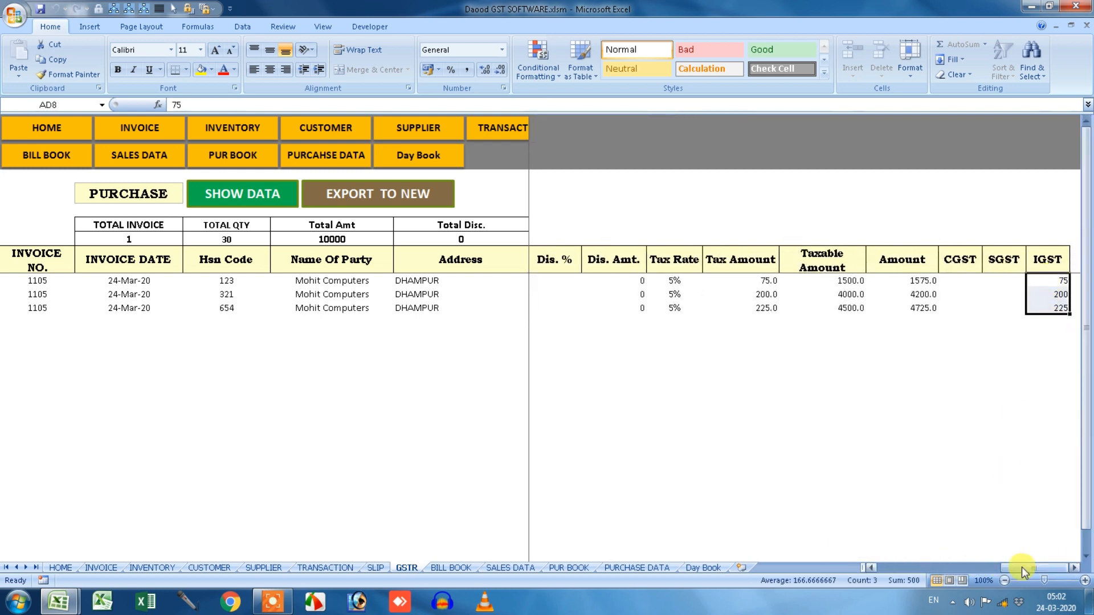
left_click_drag(1029, 569, 912, 569)
left_click(430, 316)
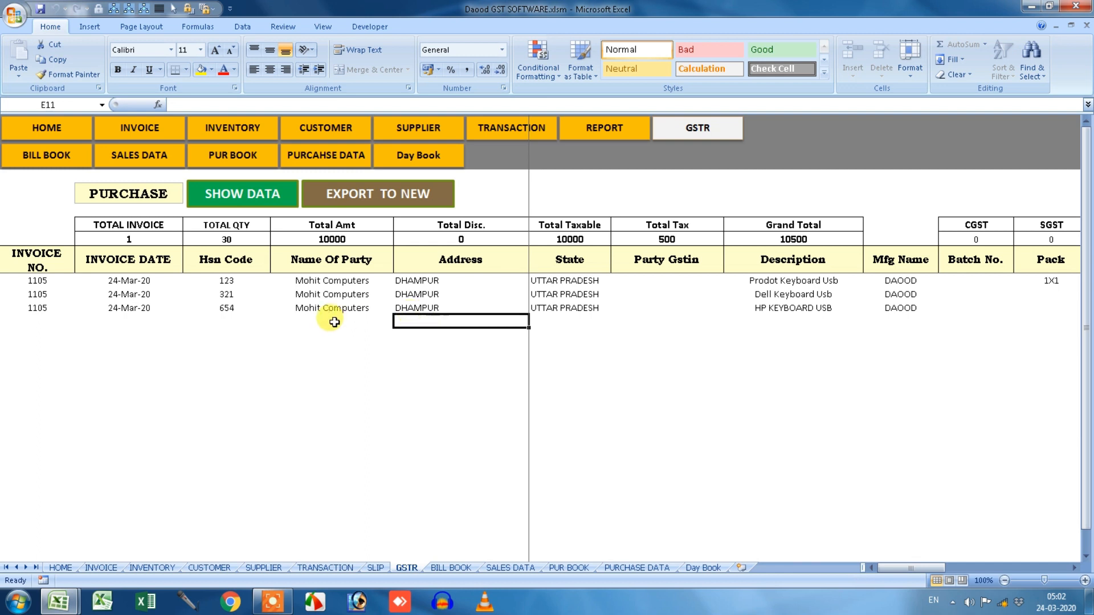
Export the purchase data to new workbook Book3 and auto-fit all its columns.
left_click(370, 206)
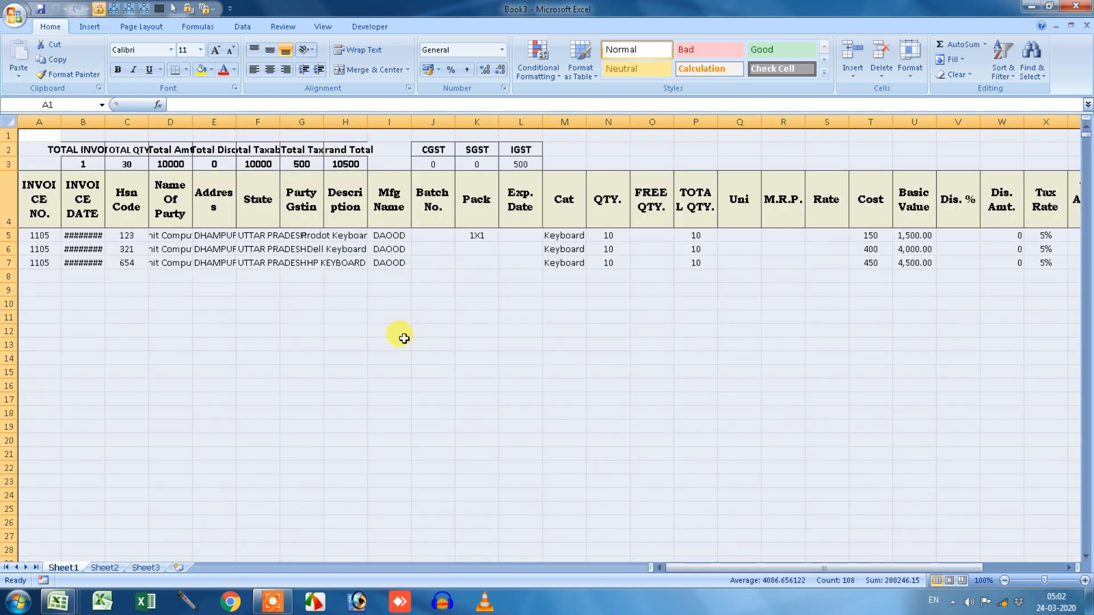
left_click(404, 338)
left_click(240, 300)
left_click(10, 122)
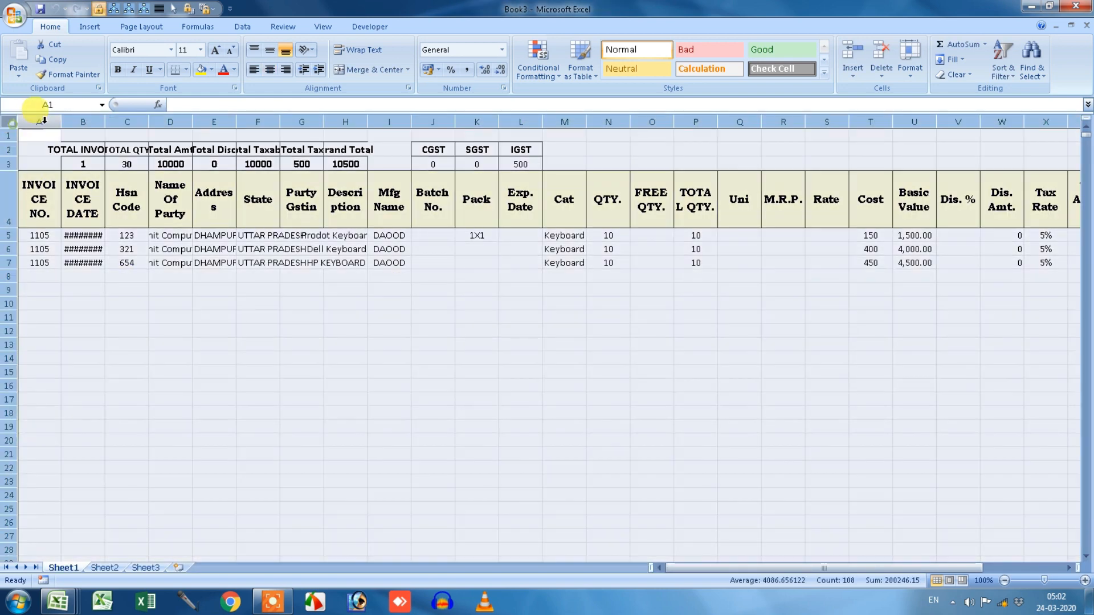
double_click(61, 121)
left_click(196, 315)
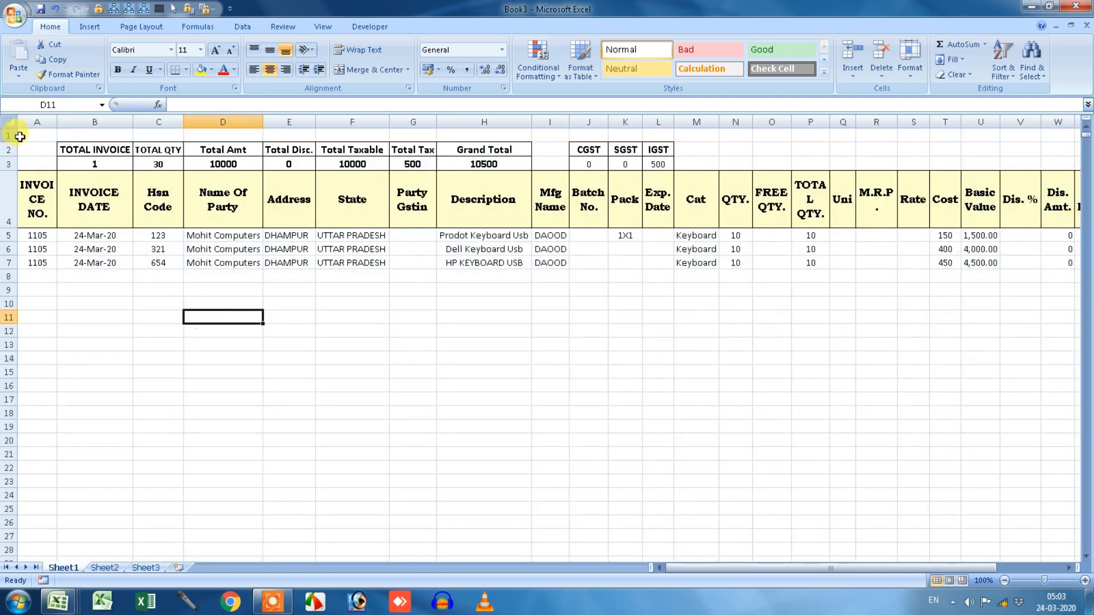
left_click_drag(812, 568, 901, 568)
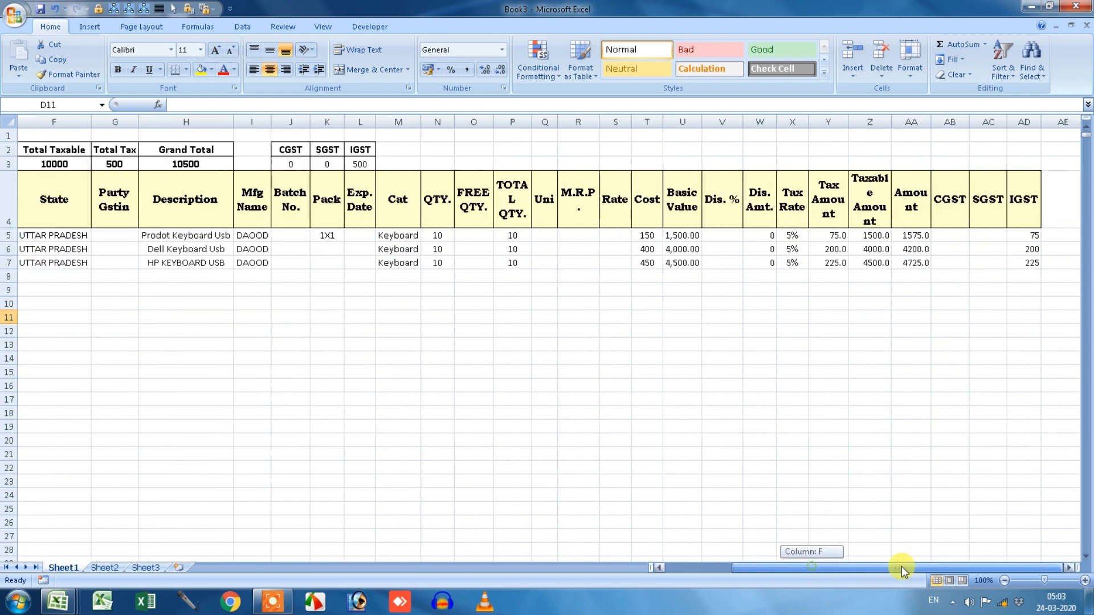
left_click_drag(983, 566, 732, 569)
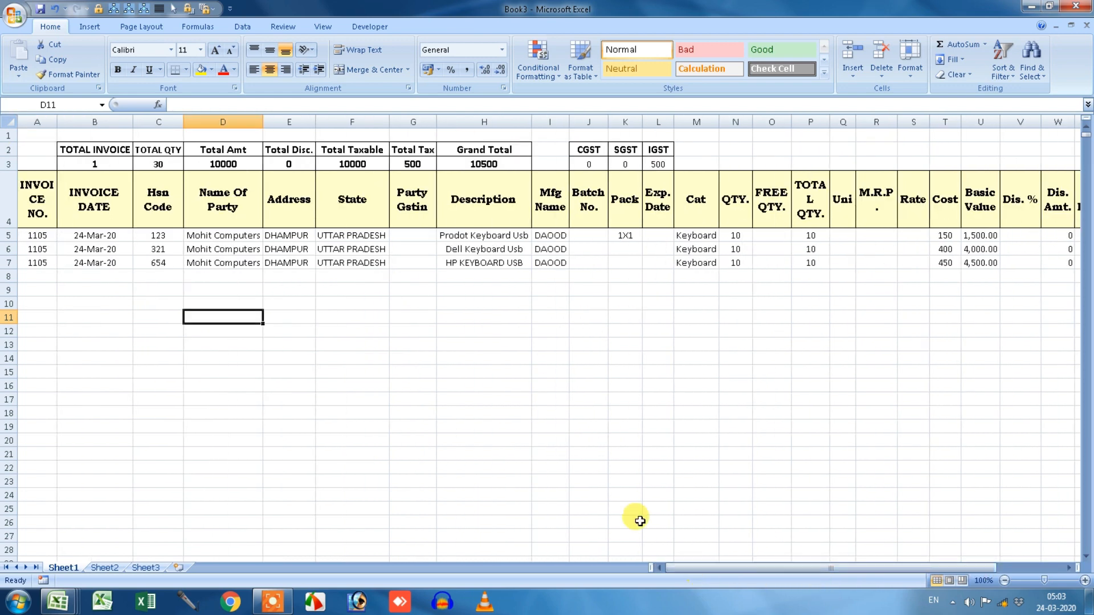
left_click(554, 410)
Verify taxable 10000 plus tax gives grand total 10500, then close Book3.
left_click(661, 163)
left_click(496, 164)
left_click(422, 163)
left_click(352, 164)
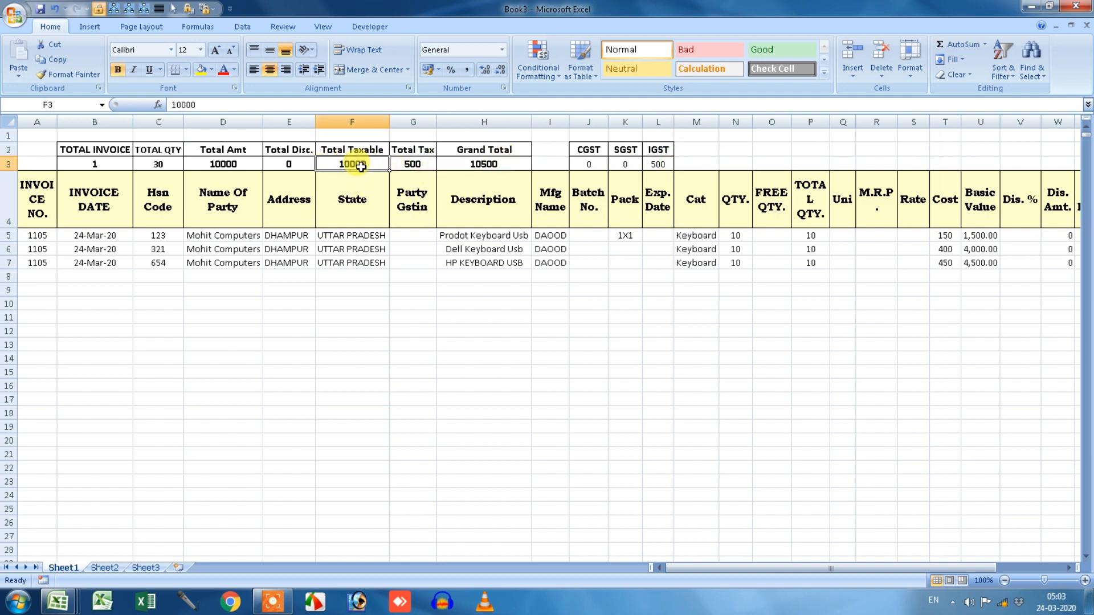
left_click_drag(360, 167, 400, 166)
left_click(484, 163)
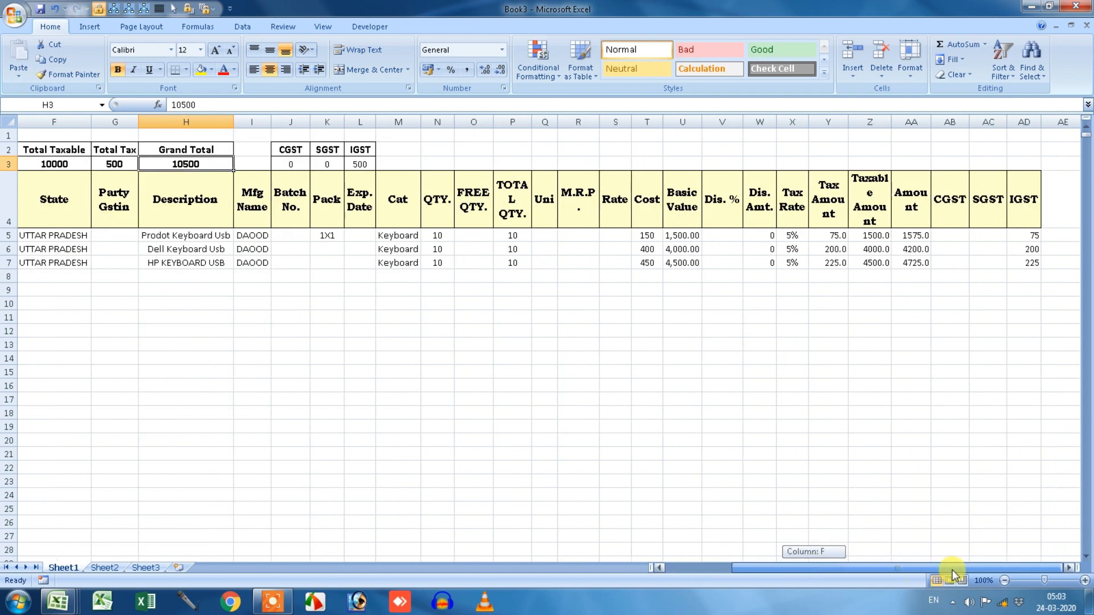
left_click_drag(952, 570, 887, 570)
left_click(1087, 25)
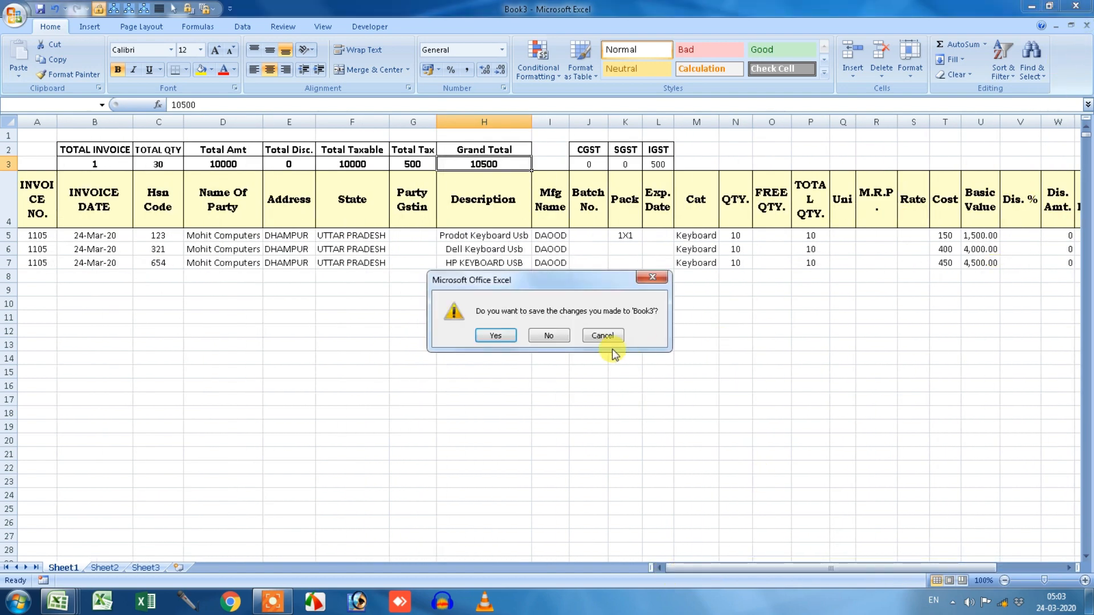
Save Book3, switch the GSTR report type to SALES, and export it to a new workbook.
left_click(498, 335)
left_click(189, 197)
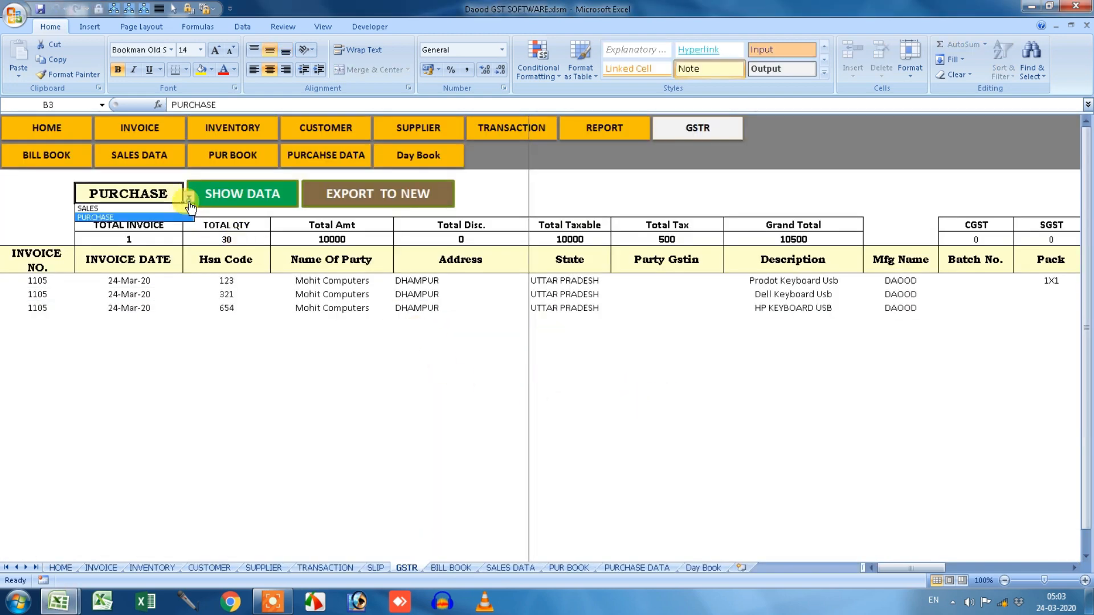
left_click(171, 219)
left_click(242, 195)
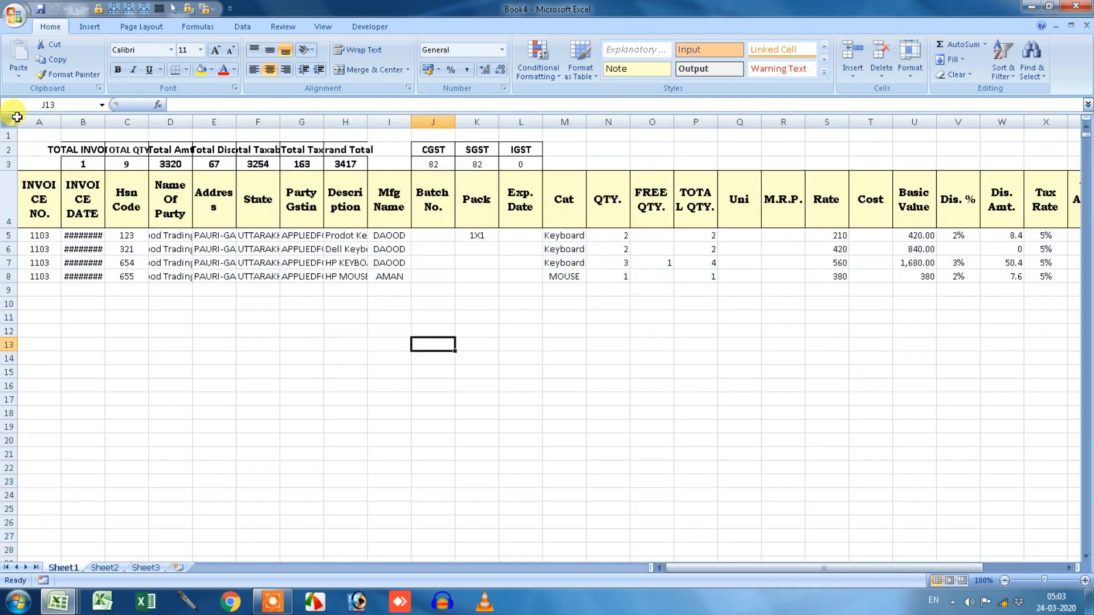
AutoFit all columns in the exported Book4 sheet.
left_click(17, 117)
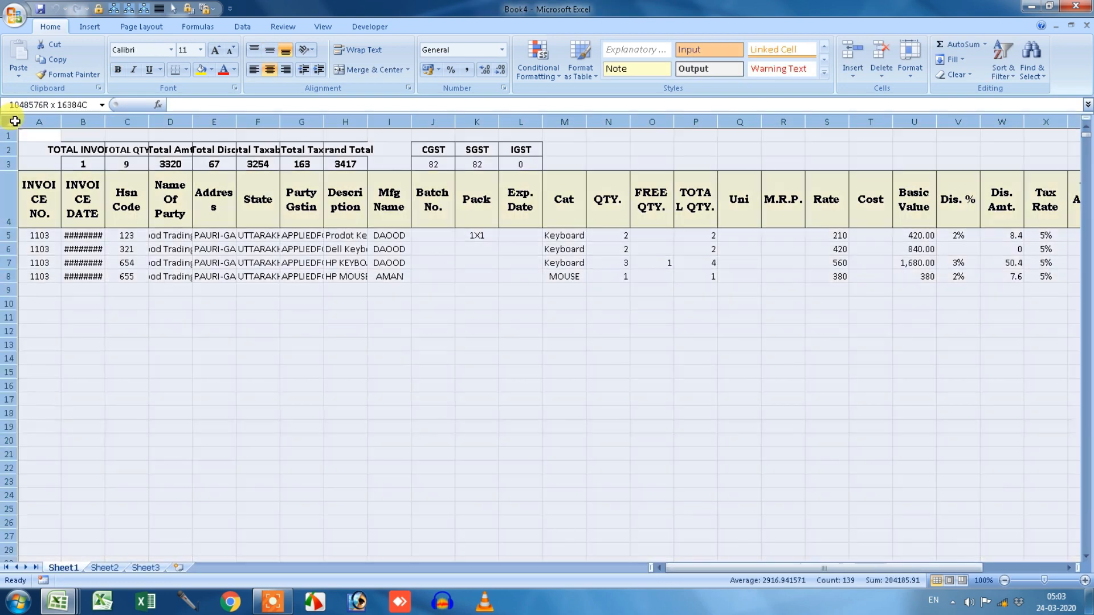
double_click(61, 122)
left_click(190, 315)
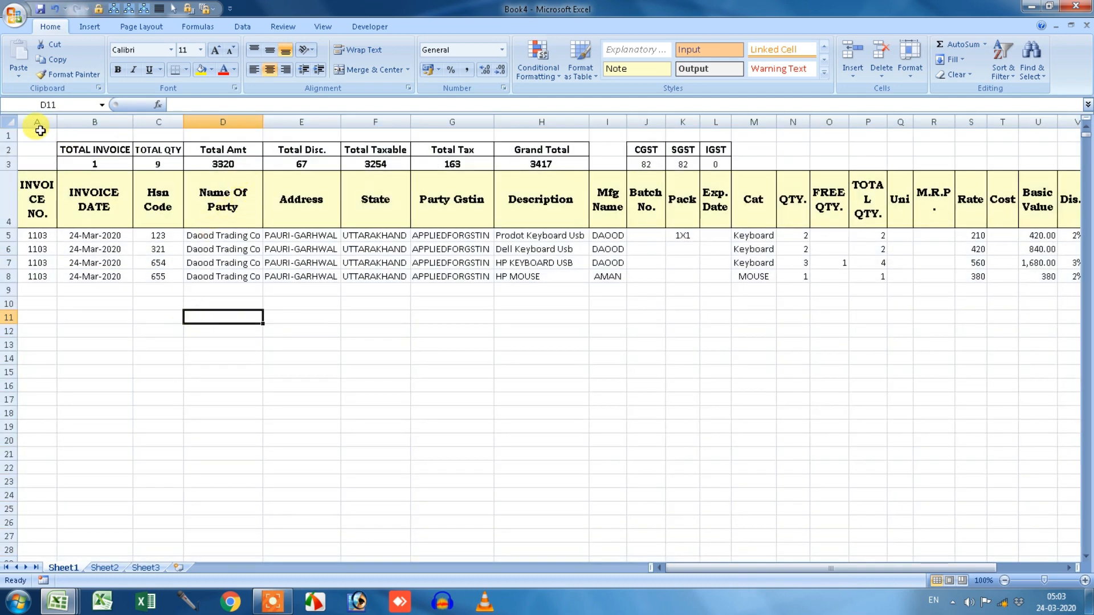
left_click_drag(815, 569, 656, 567)
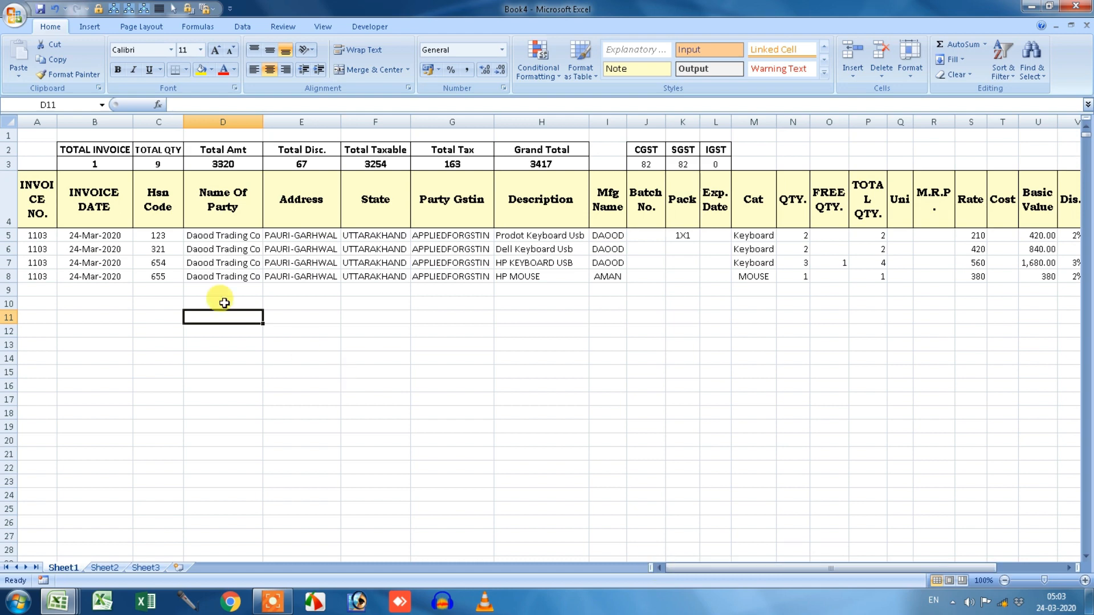
Review Book4's exported party name, Party Gstin, product, Mfg Name and Batch No. columns.
left_click(222, 213)
left_click(356, 217)
left_click(480, 212)
left_click(517, 222)
left_click(451, 234)
left_click(454, 277)
left_click(537, 236)
left_click(549, 264)
left_click(559, 287)
left_click(609, 249)
left_click(608, 276)
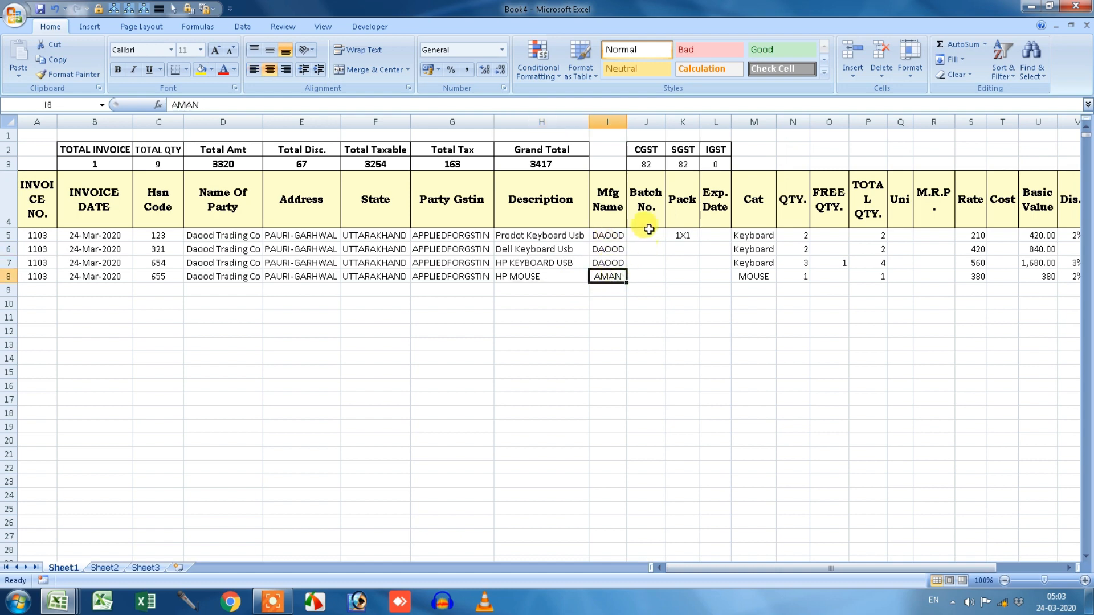
left_click(646, 205)
left_click(653, 289)
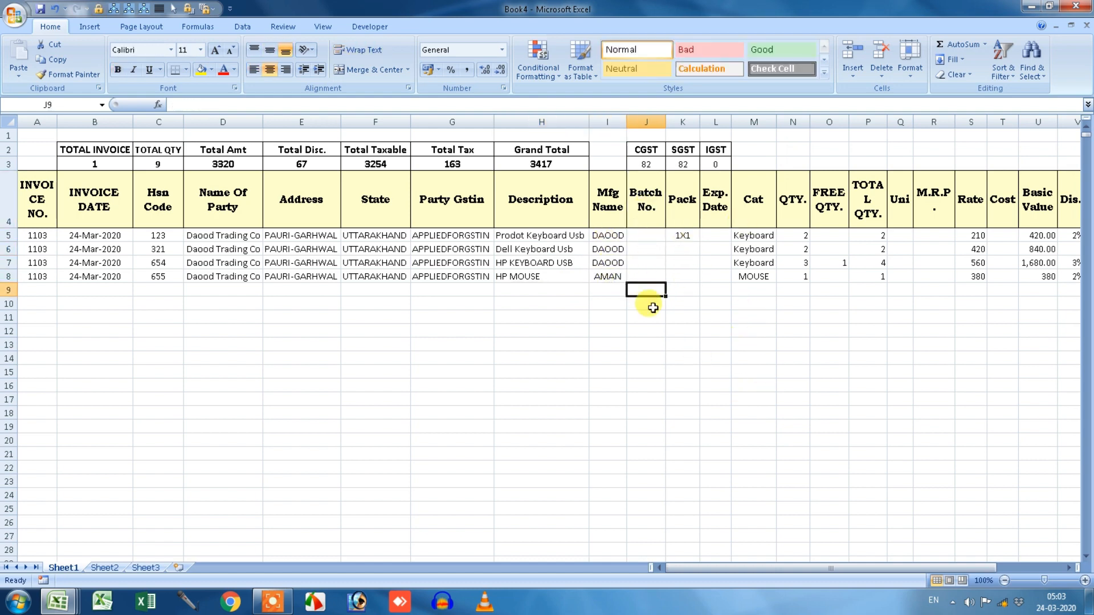
Delete the Mfg Name column (column I) from Book4.
left_click(617, 210)
left_click(609, 122)
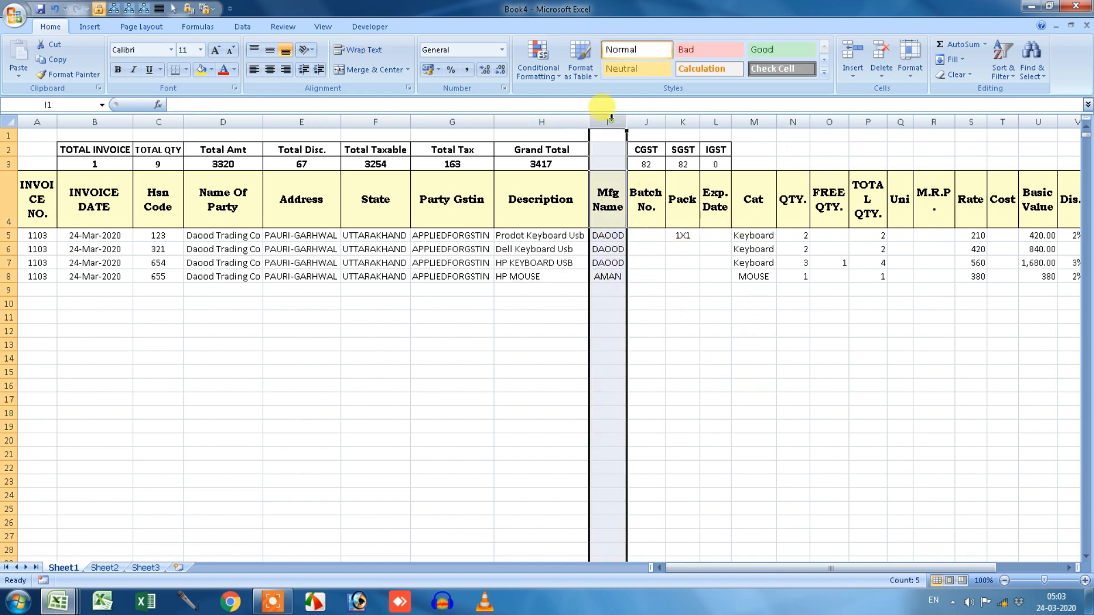
right_click(610, 122)
left_click(647, 206)
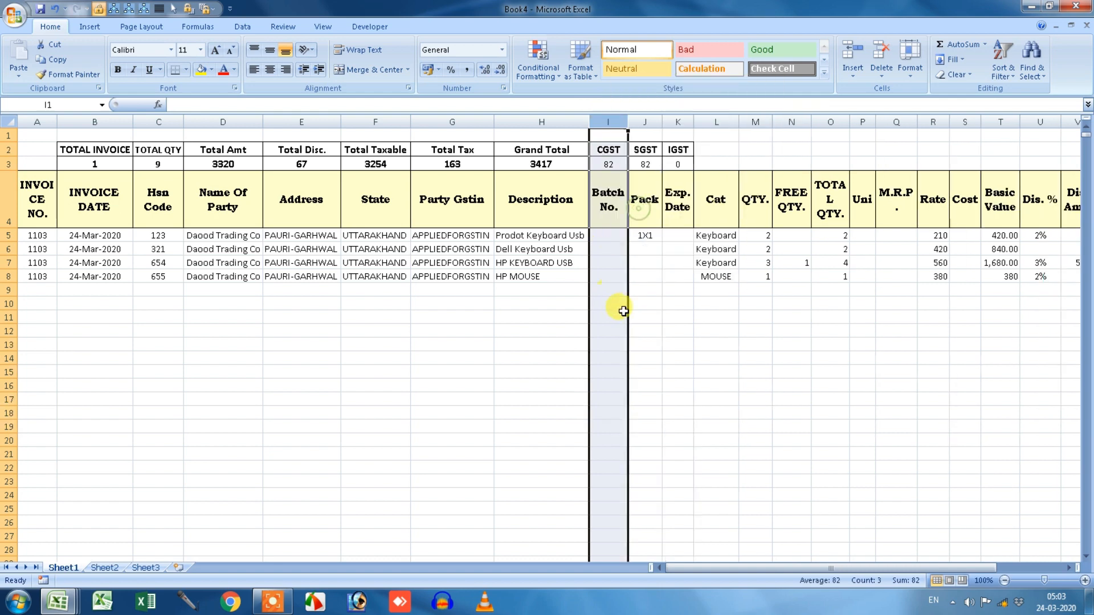
left_click(645, 330)
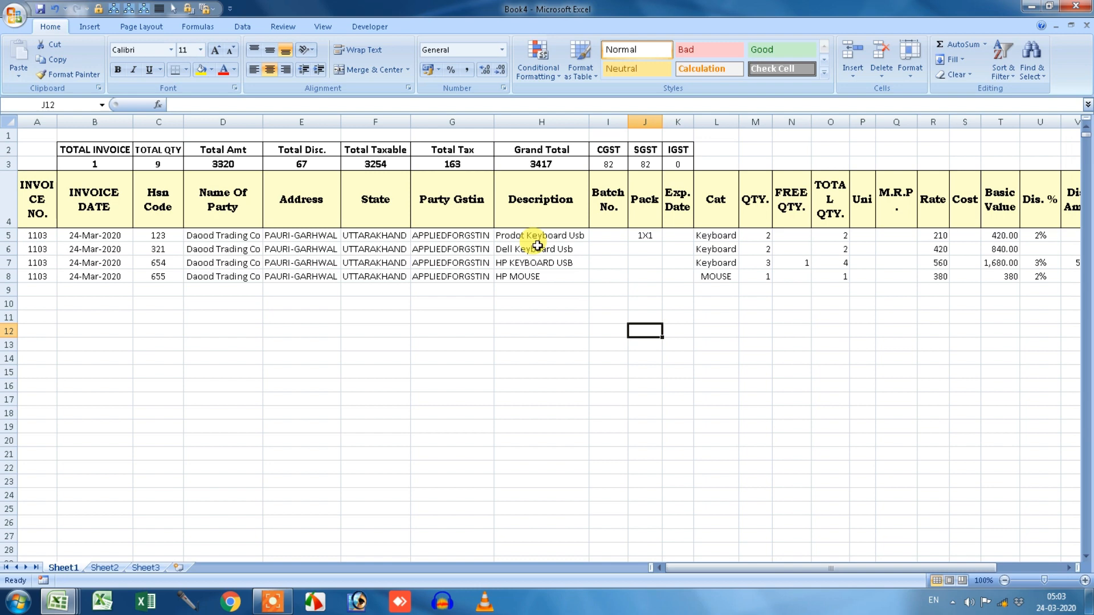
Close Book4 without saving its changes.
left_click(1076, 6)
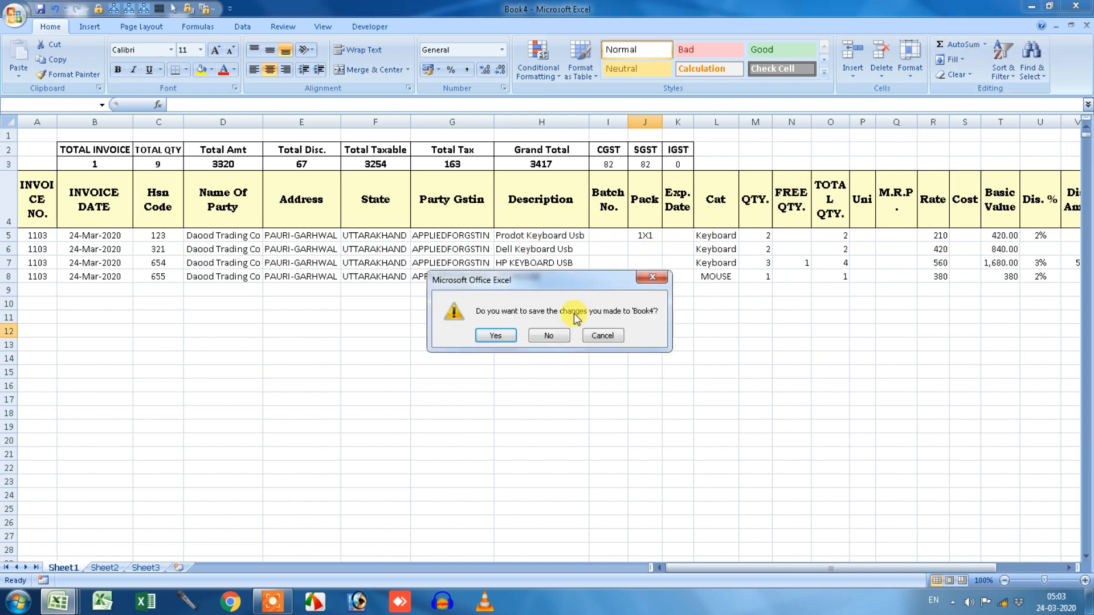
left_click(550, 334)
left_click(649, 378)
left_click(599, 279)
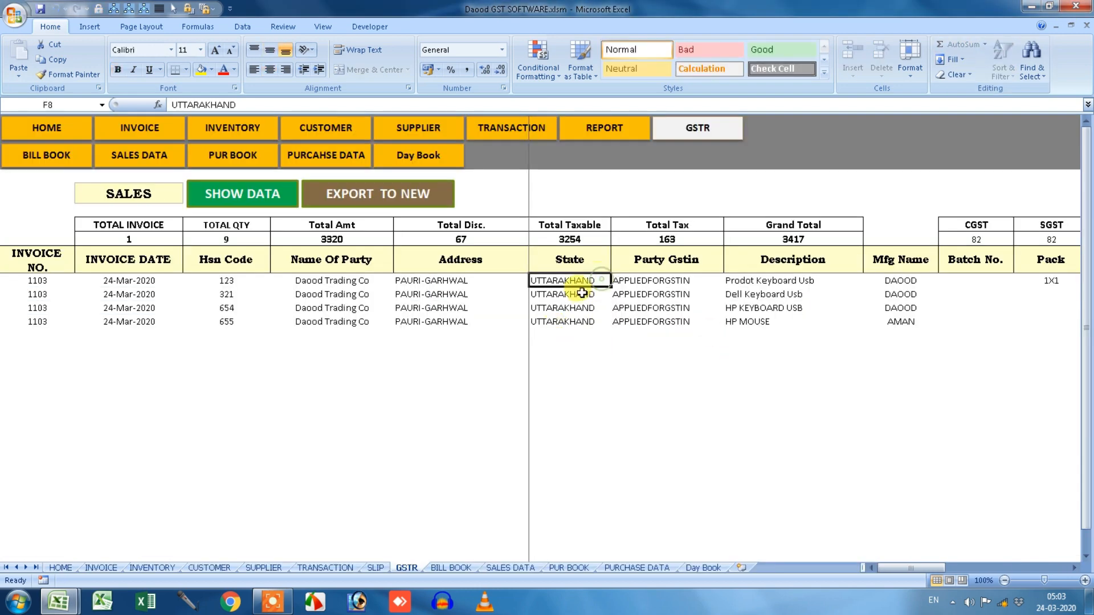
Look over the GSTR sheet's four 1103 sales rows and the blank rows below them.
right_click(587, 261)
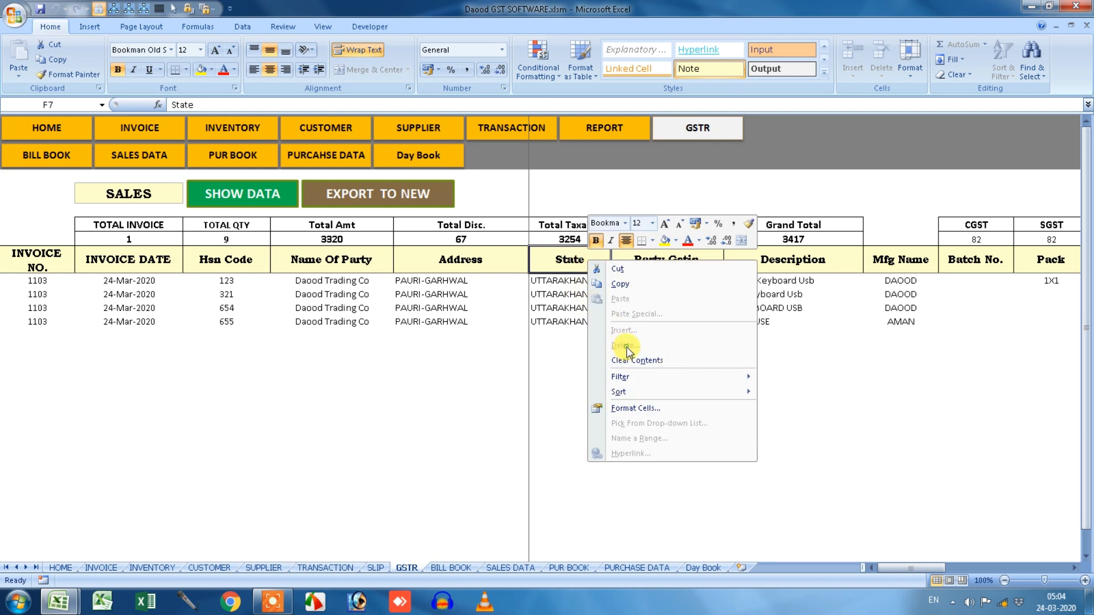
left_click(569, 301)
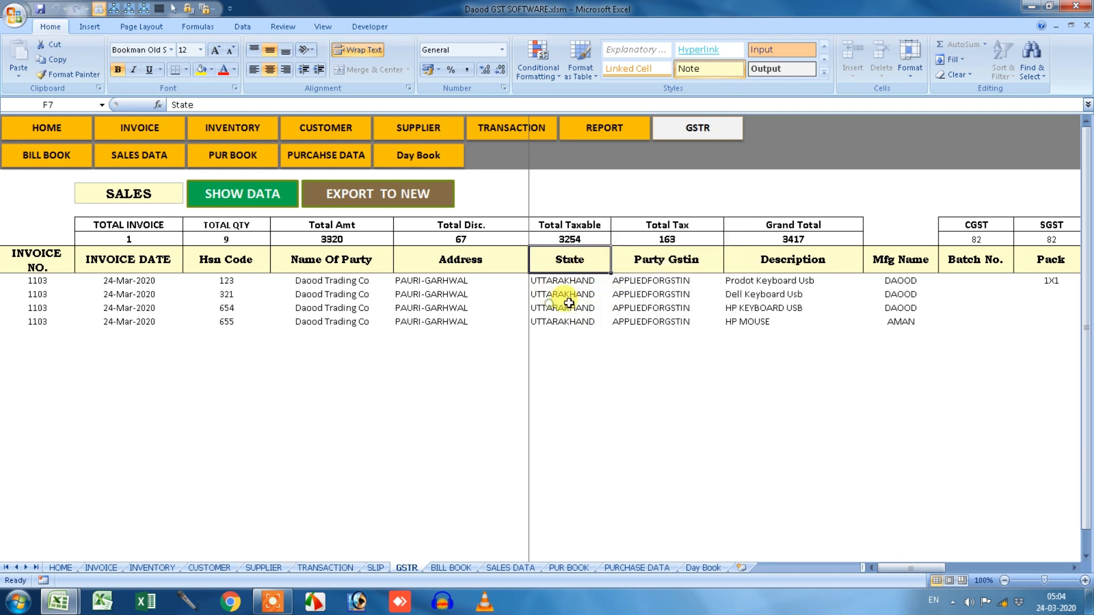
left_click(561, 310)
left_click(433, 308)
left_click(292, 281)
left_click(82, 293)
left_click_drag(32, 281, 775, 335)
left_click(571, 323)
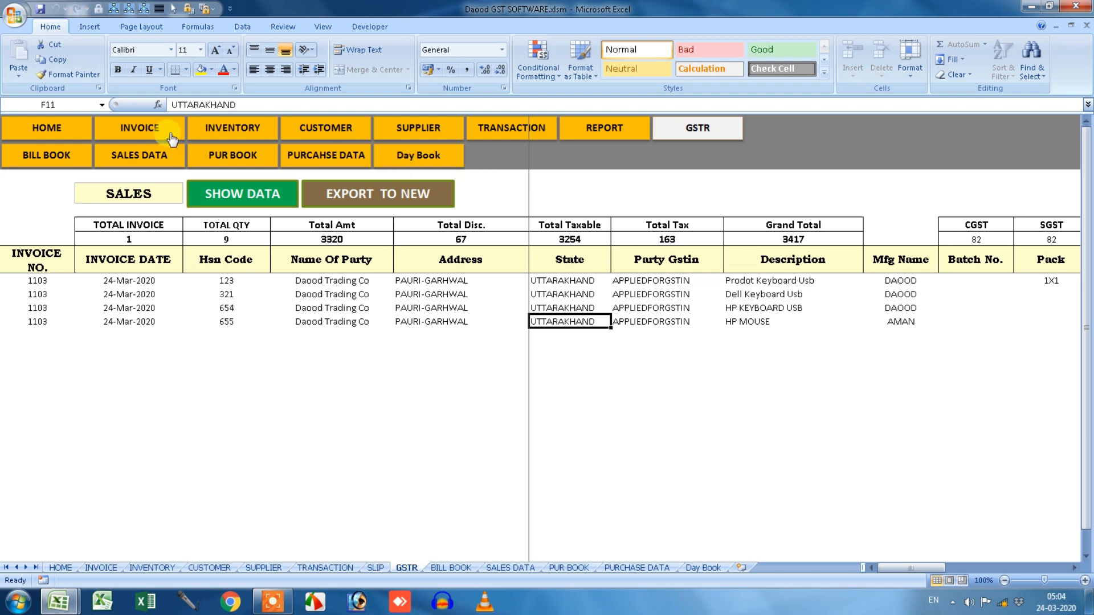
On the HOME dashboard, open and close the Sales and Purchase entry forms.
left_click(47, 129)
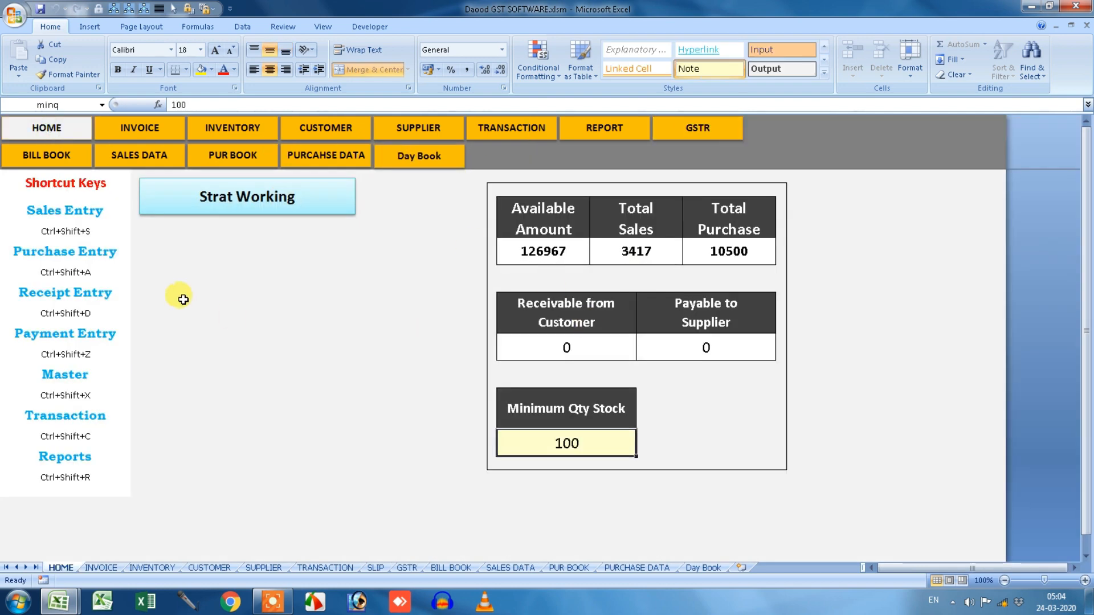
left_click(81, 211)
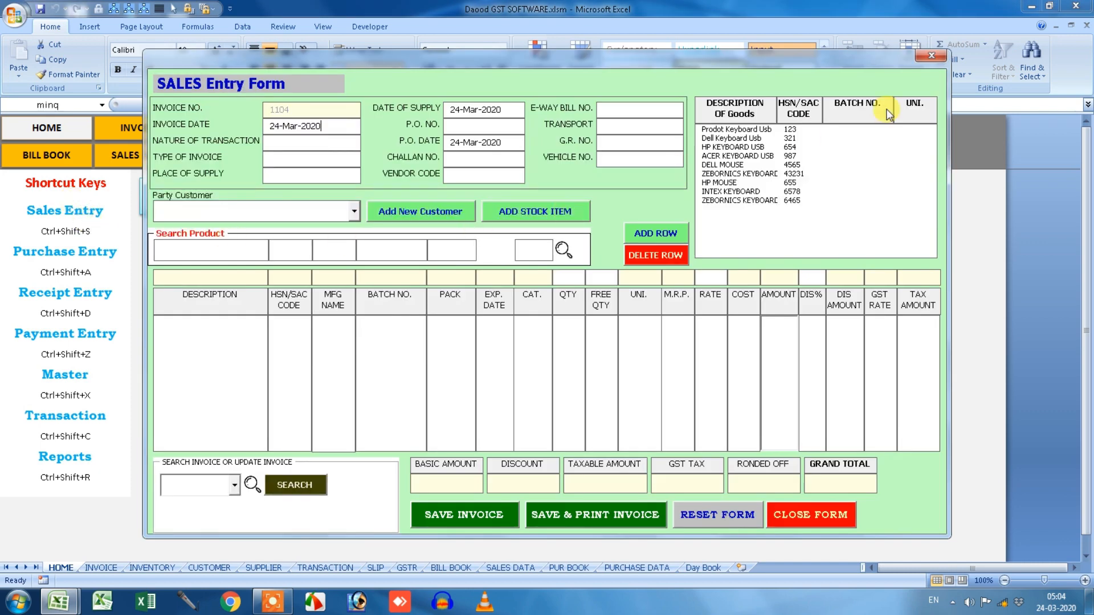
left_click(932, 59)
left_click(105, 251)
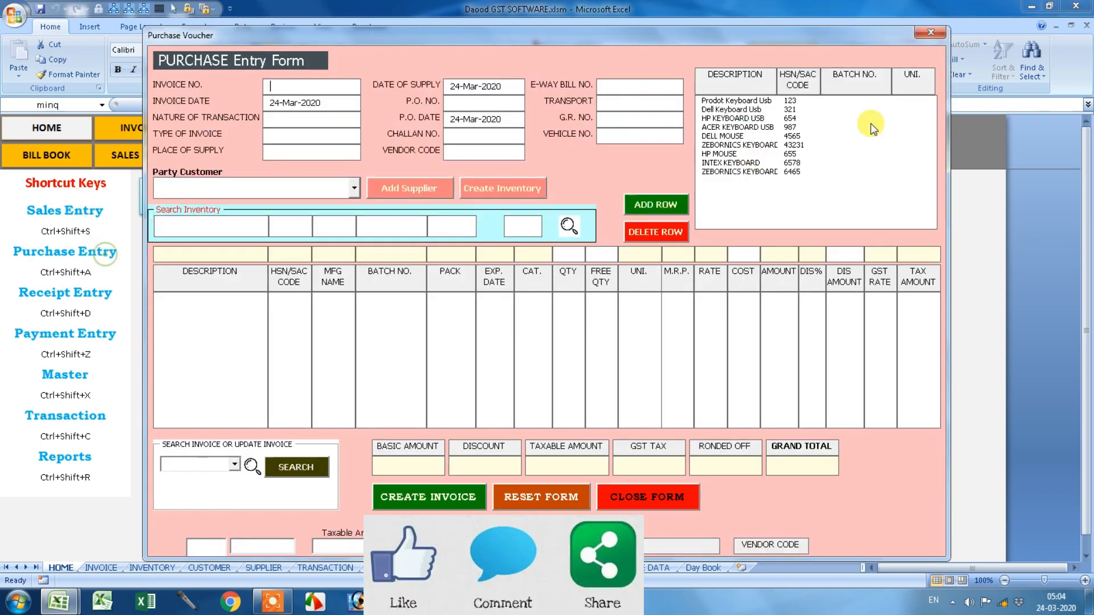
left_click(930, 32)
Open and close the Master, Transaction and Reports shortcut-key dialogs.
left_click(65, 374)
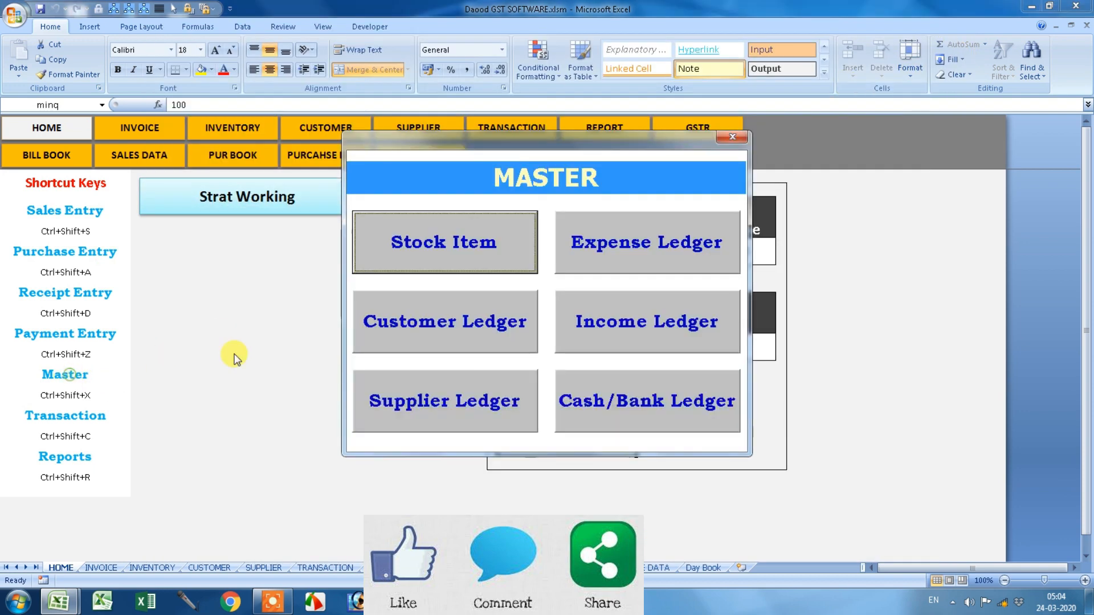
left_click(744, 136)
left_click(79, 416)
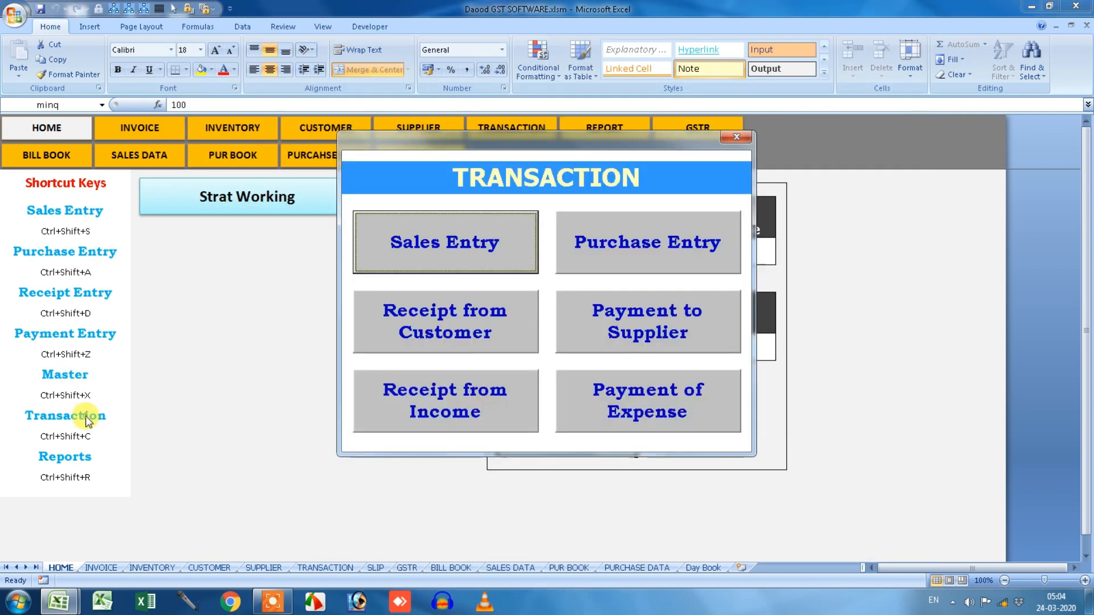
left_click(735, 139)
left_click(74, 456)
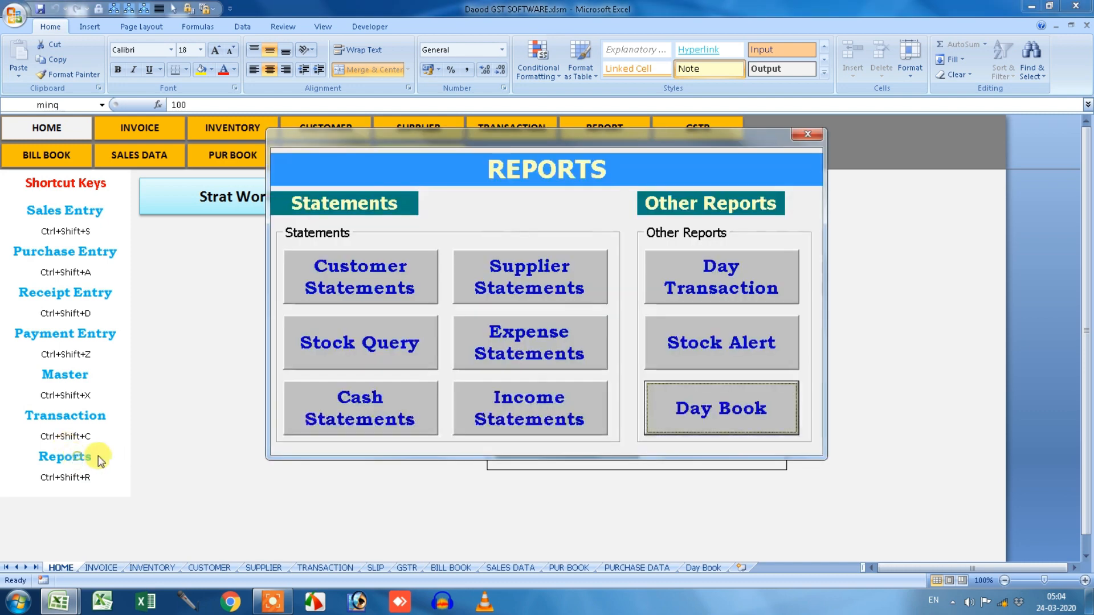
left_click(806, 135)
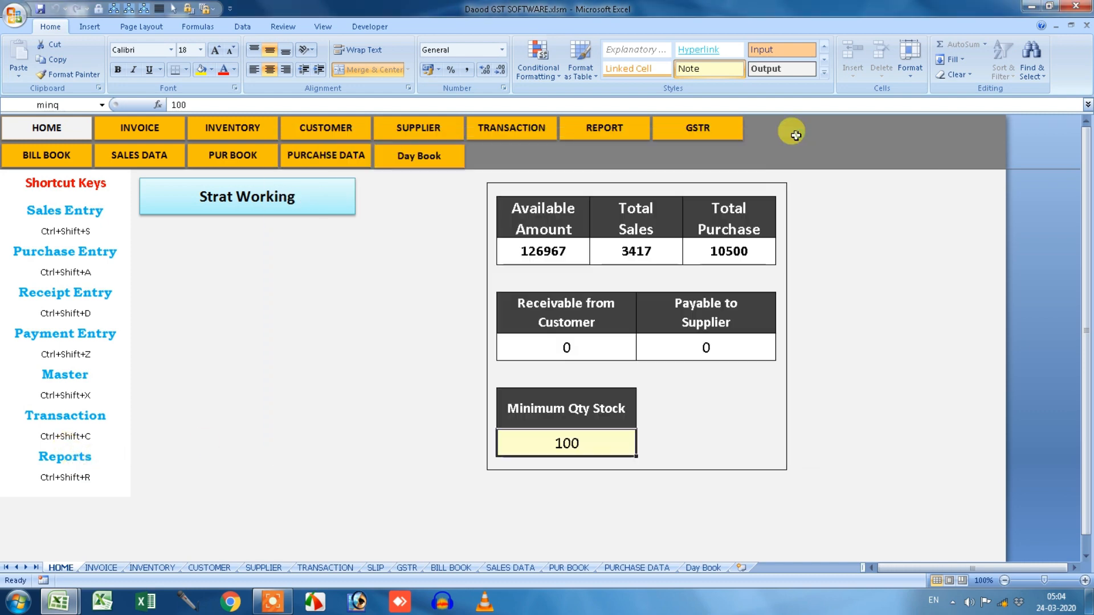